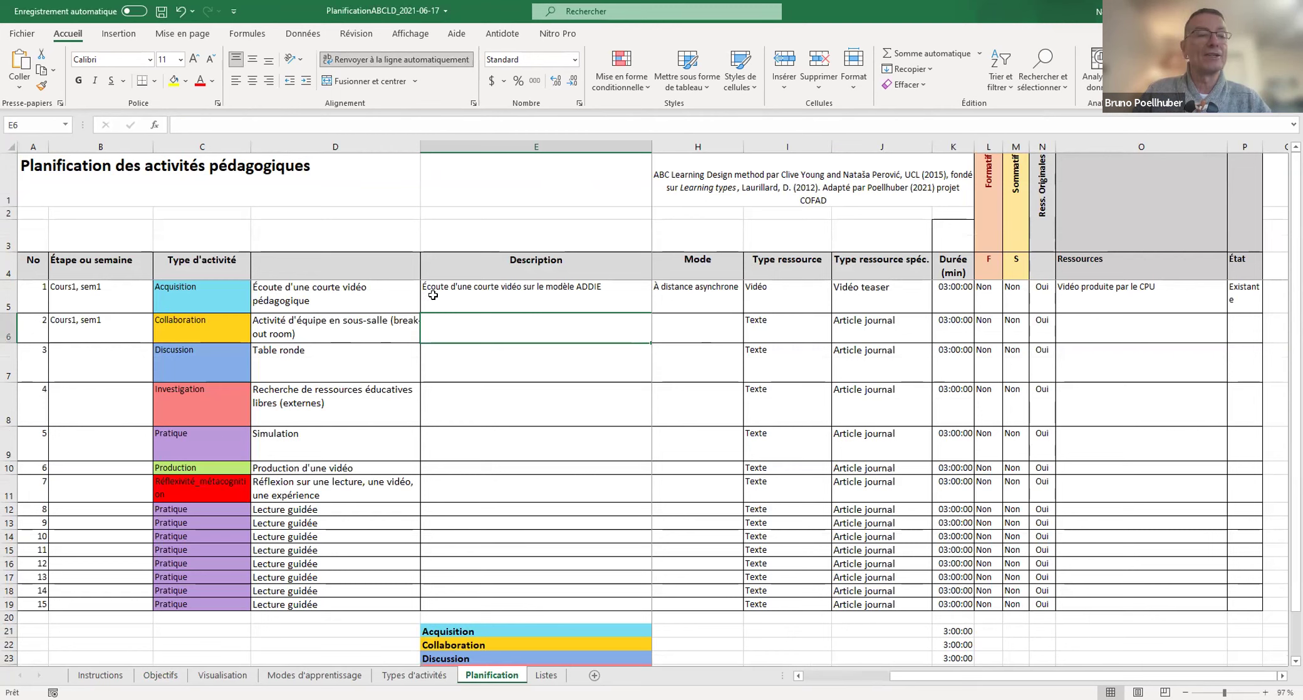
Step: Clear the description of activity 1 in the planning table
left_click(62, 299)
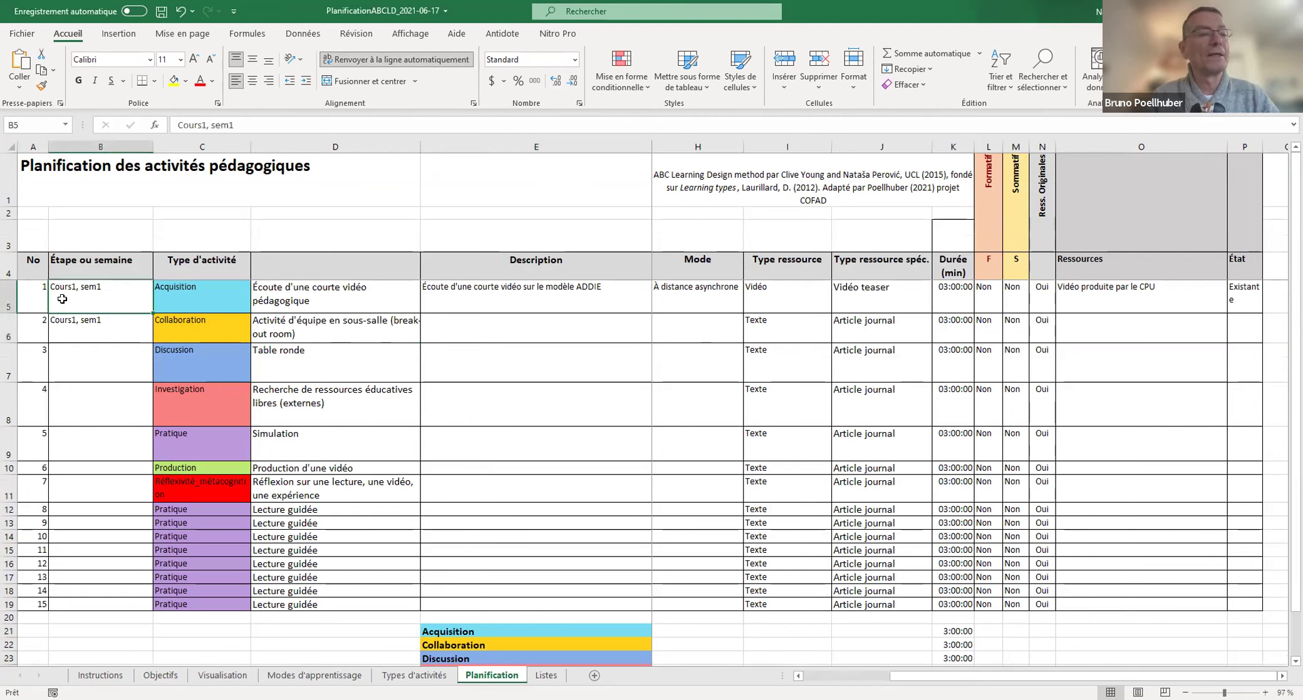
left_click(319, 302)
double_click(319, 301)
left_click(560, 295)
double_click(559, 286)
key("Escape")
key("Delete")
left_click(332, 301)
left_click(223, 304)
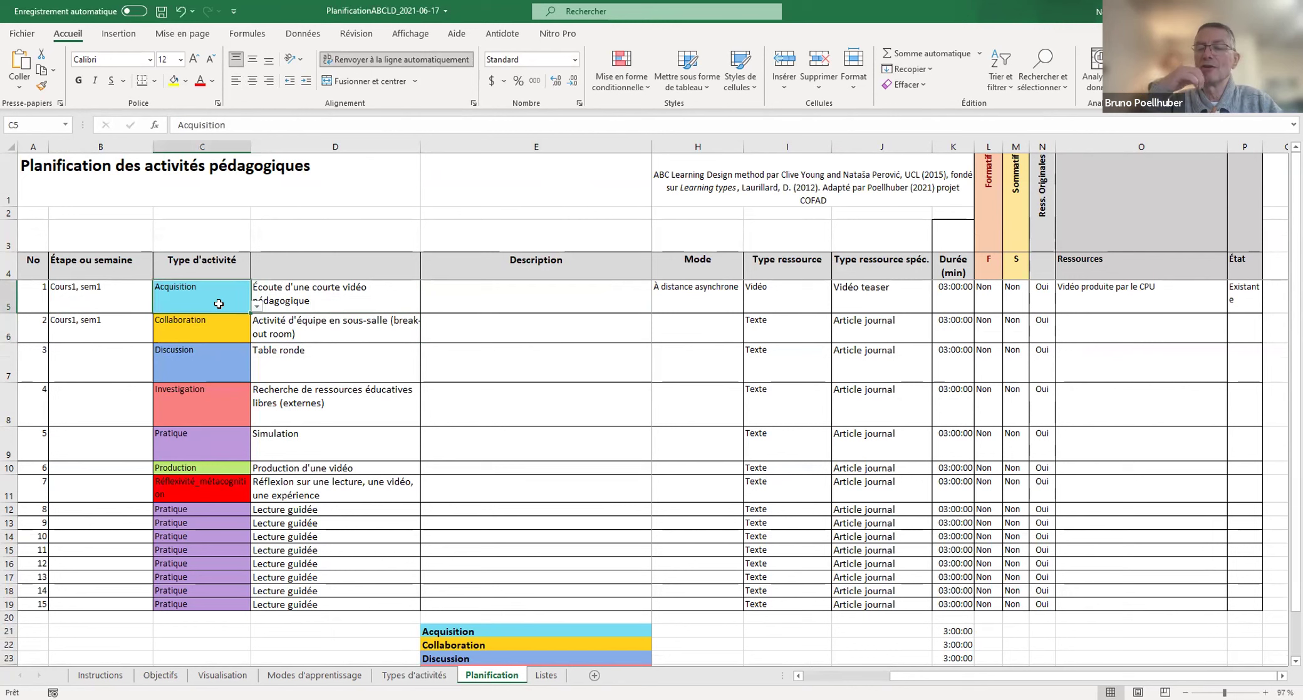
Step: Replace the stage or week of activity 1 with "Première étape"
left_click(110, 289)
double_click(109, 290)
left_click_drag(109, 290, 50, 285)
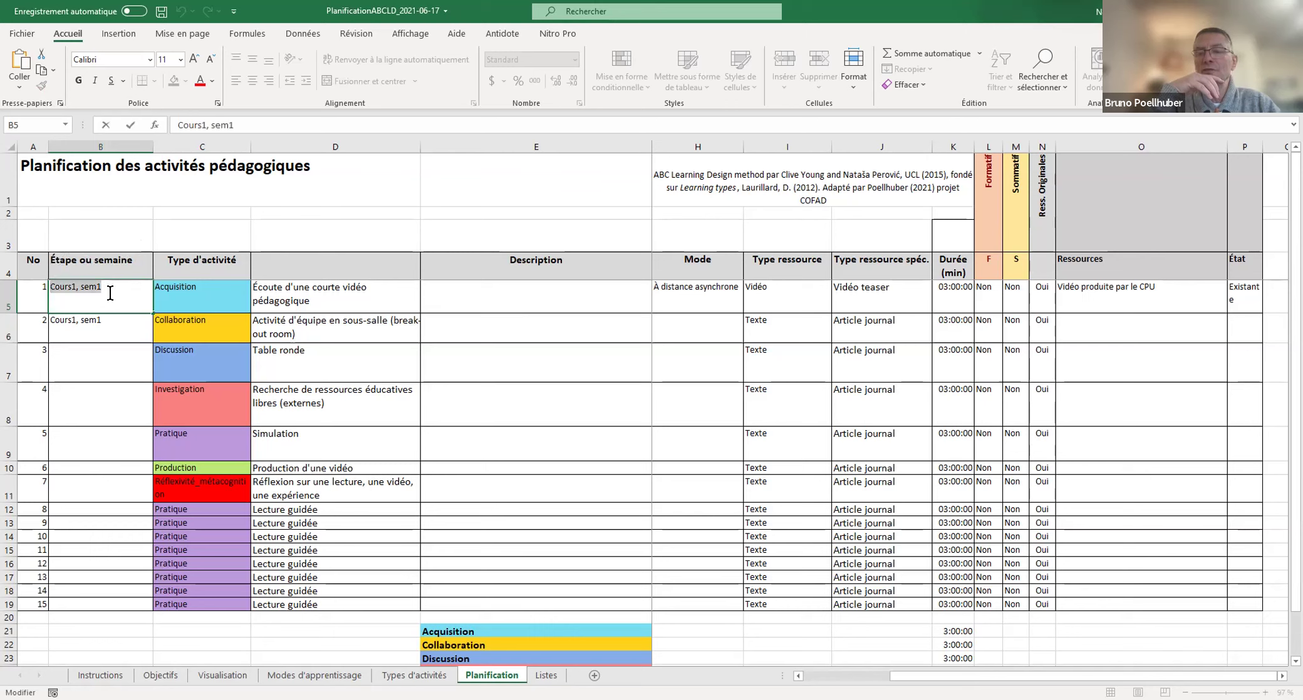
type("Première étape")
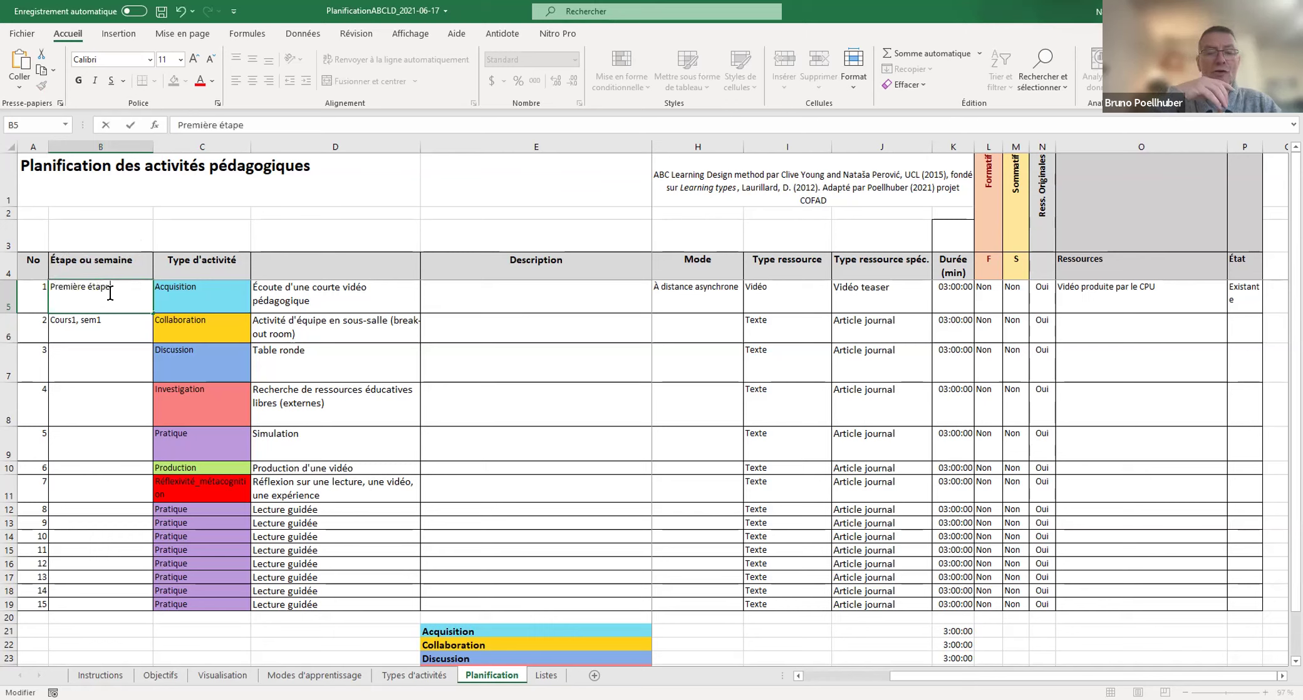
key("Return")
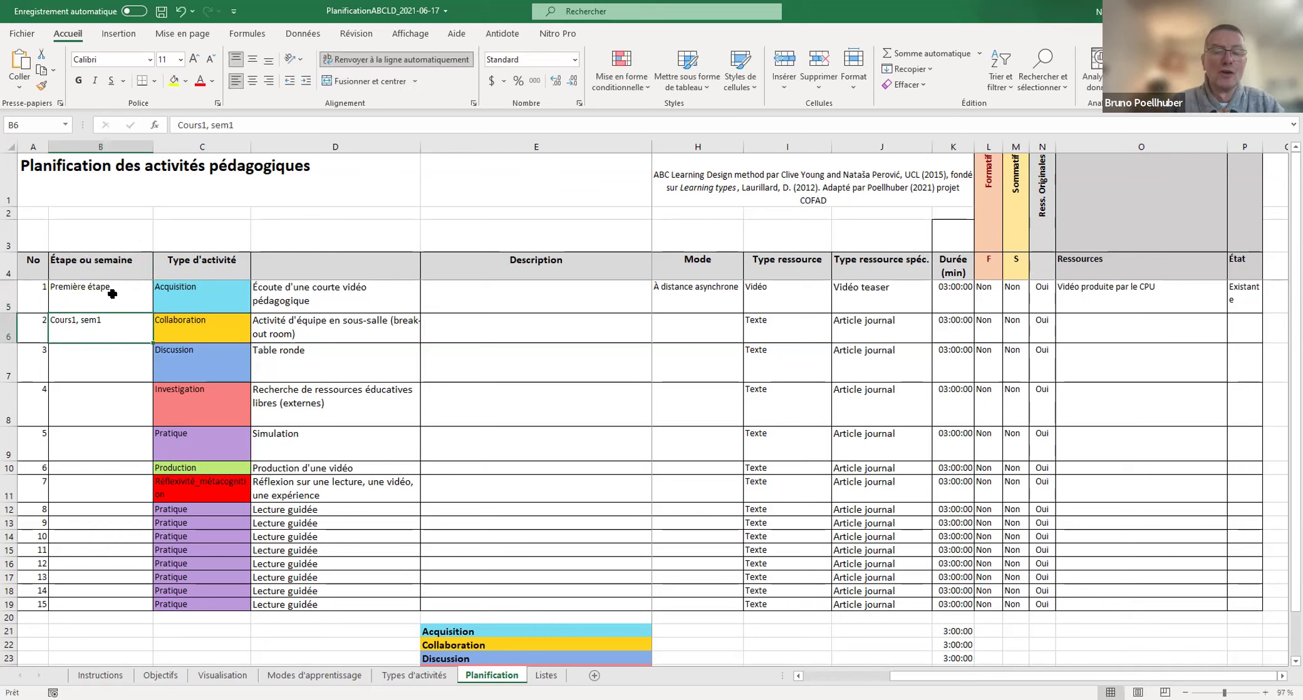
Step: Set the activity type of activity 1 to Discussion
left_click(248, 297)
left_click(256, 305)
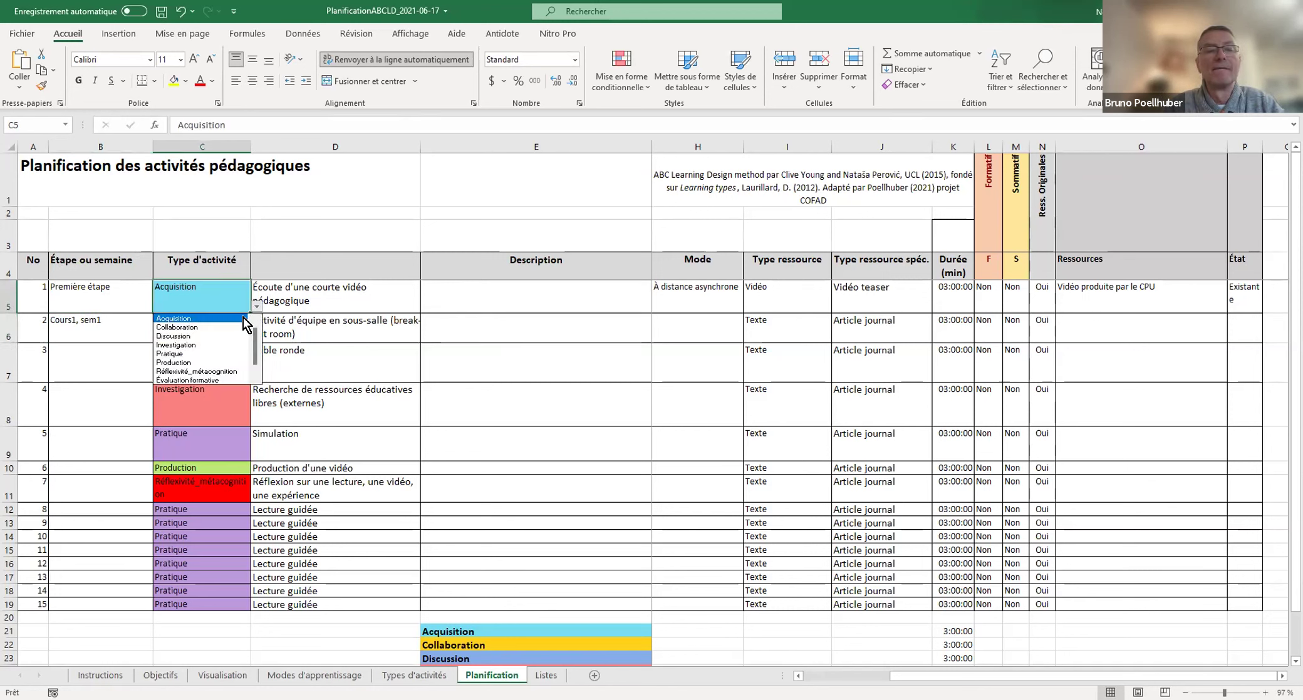
left_click(220, 342)
Step: Review the specific activity choices offered for Discussion and the list of available activity types for activity 1
left_click(378, 302)
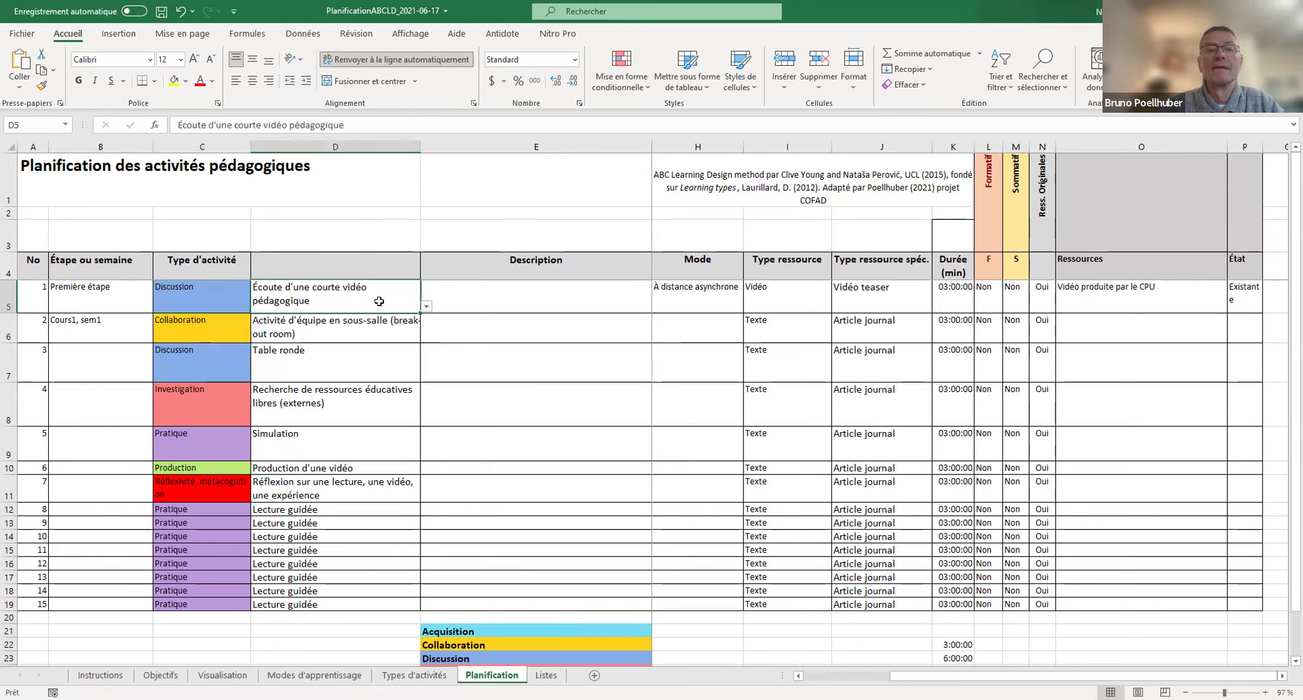
left_click(427, 306)
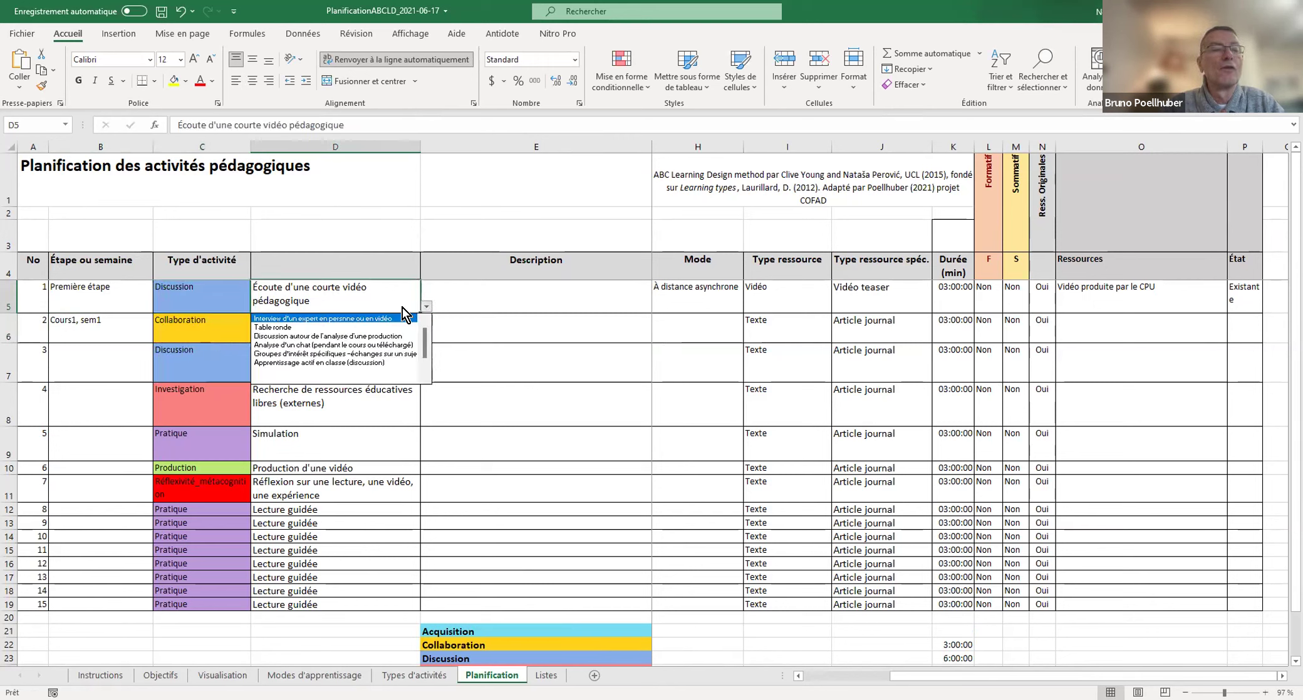
key("Escape")
left_click(234, 298)
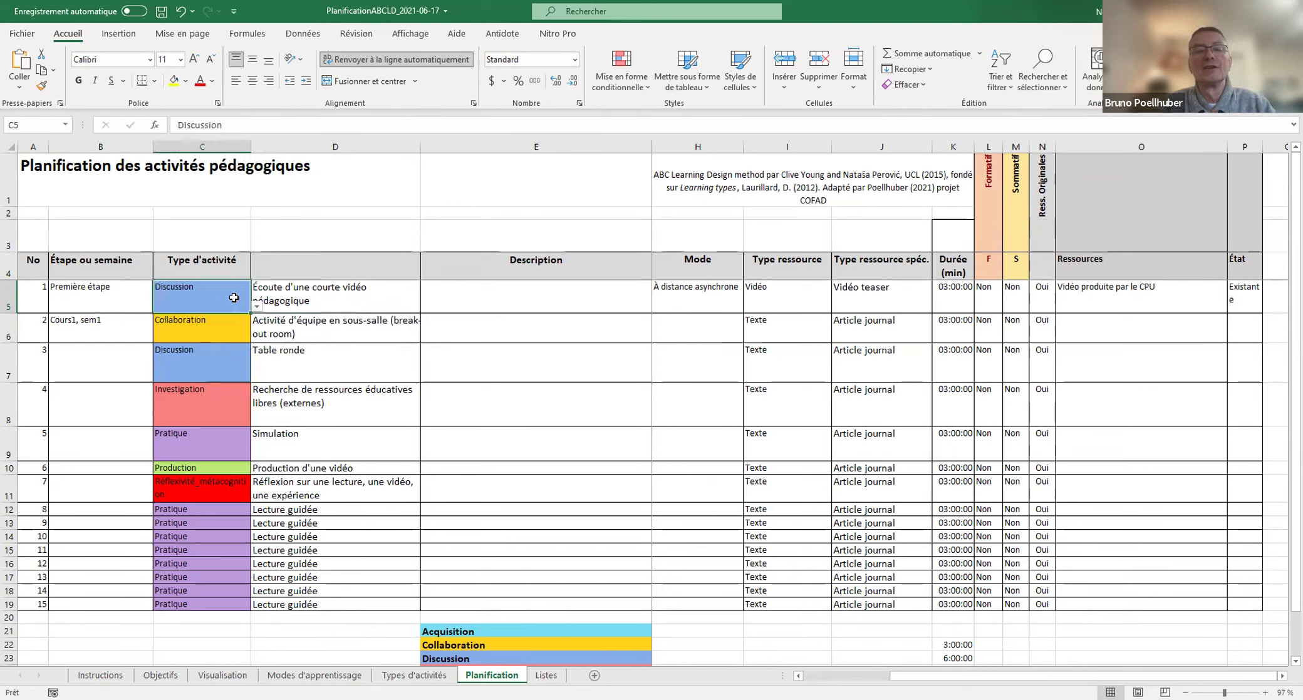
left_click(255, 305)
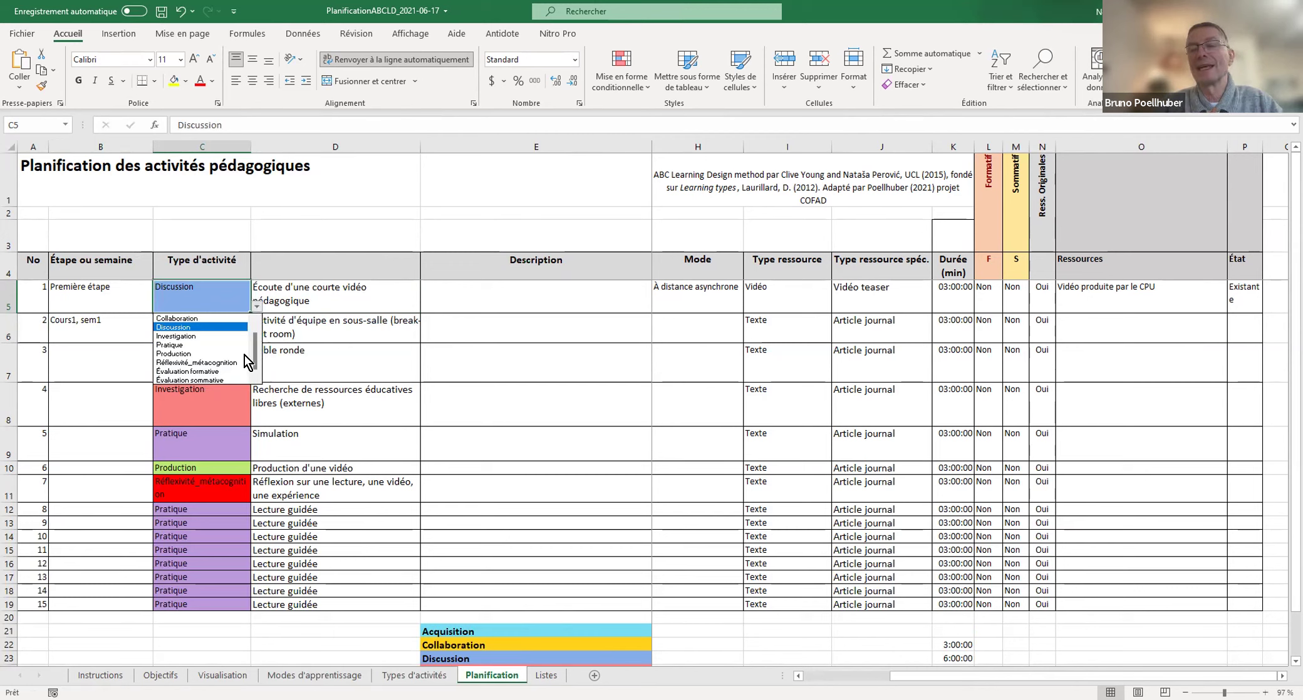
scroll(257, 344, "up", 1)
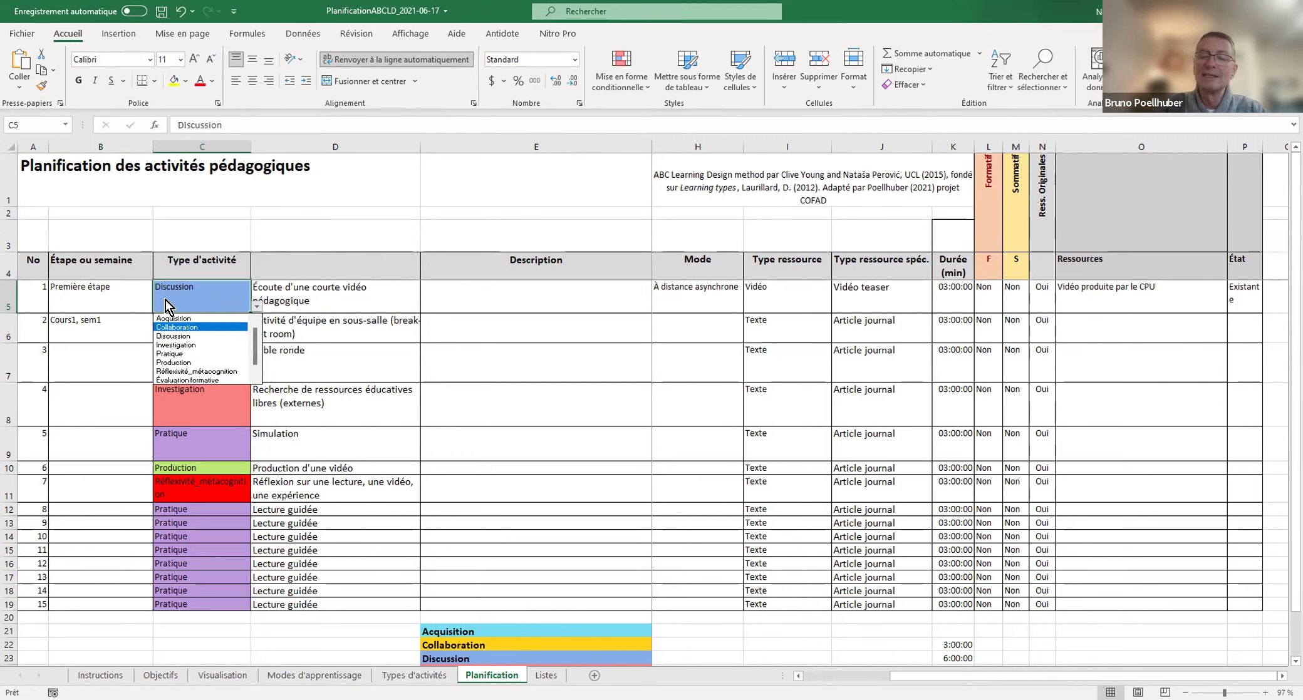
Step: Set the stage or week of activity 1 to "Avant la première semaine"
left_click(111, 290)
double_click(110, 288)
left_click_drag(111, 288, 23, 274)
type("Avant le pr")
key("BackSpace")
type("a première semai")
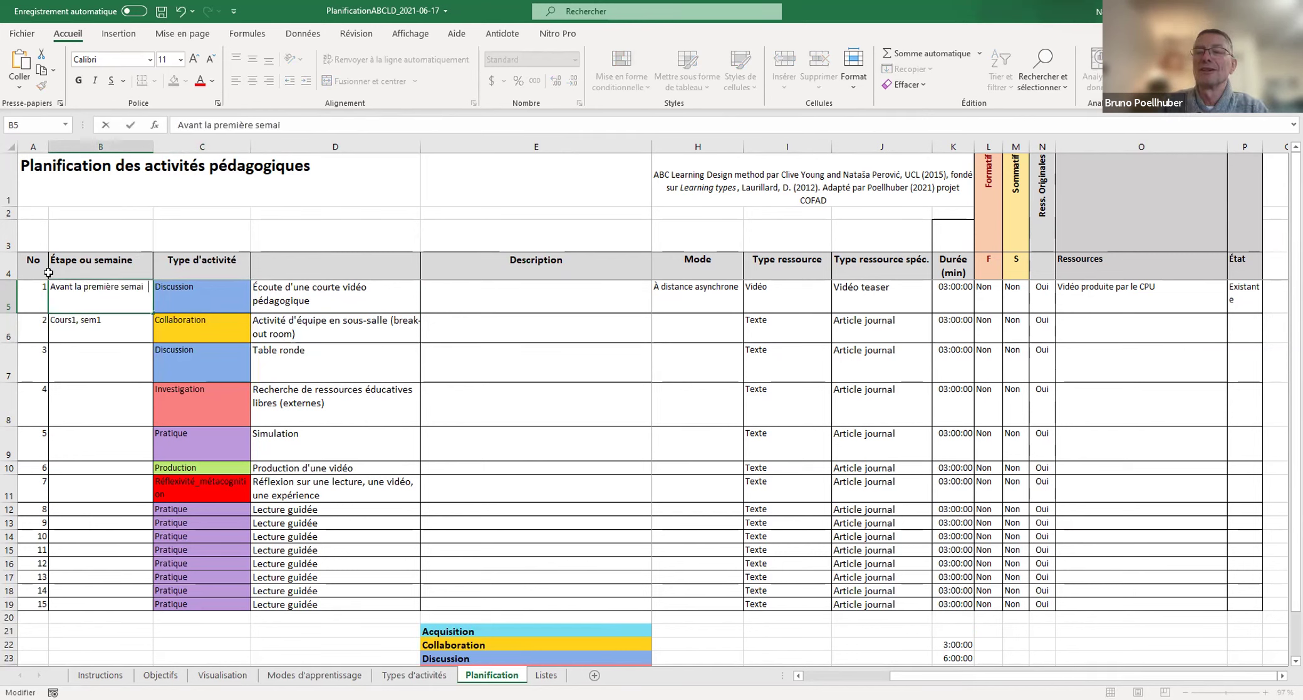
type("ne")
key("Return")
Step: Enter "Questionnaire à envoyer asynchrone , avant le premier cours" as the description of activity 1
left_click(246, 300)
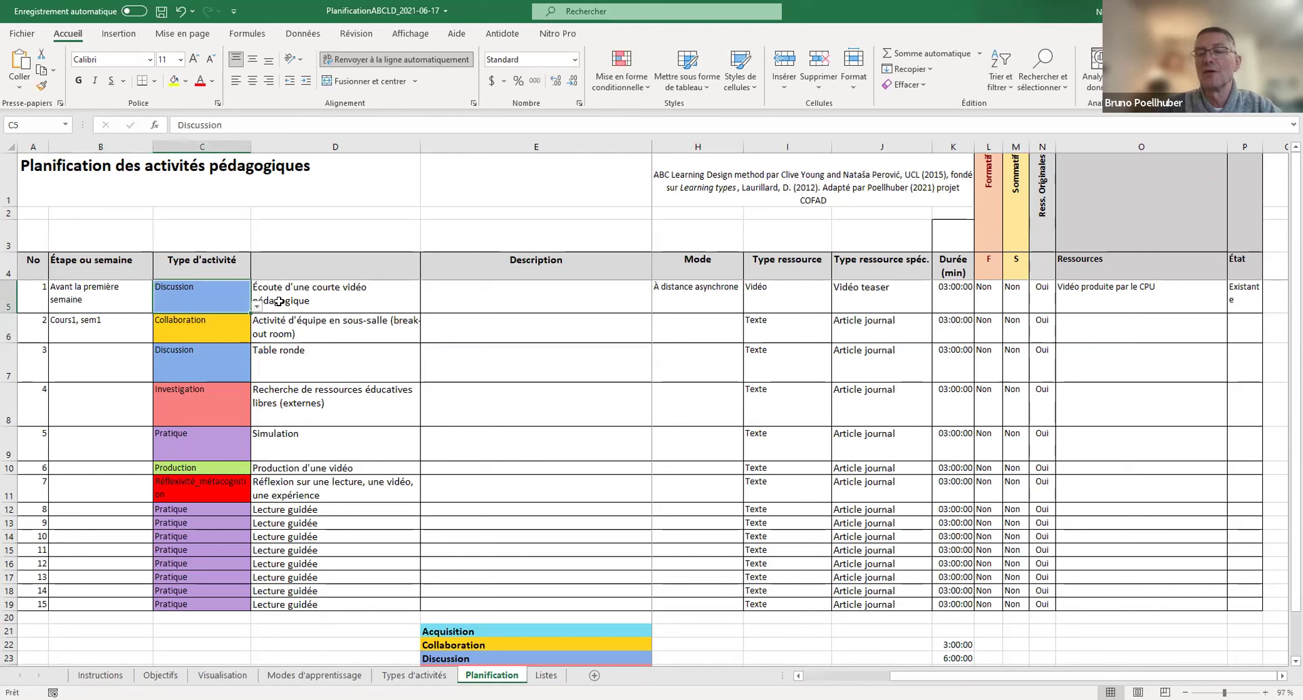
left_click(452, 302)
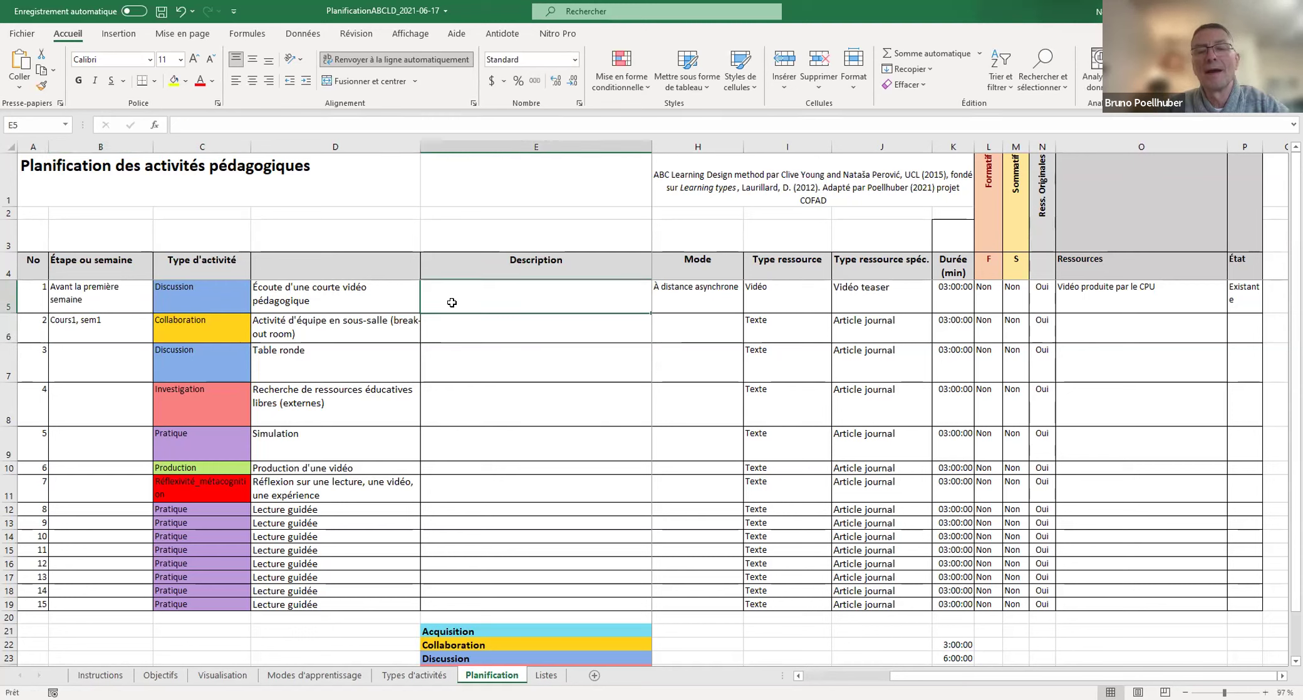
type("Questionnaire à envoyer avant")
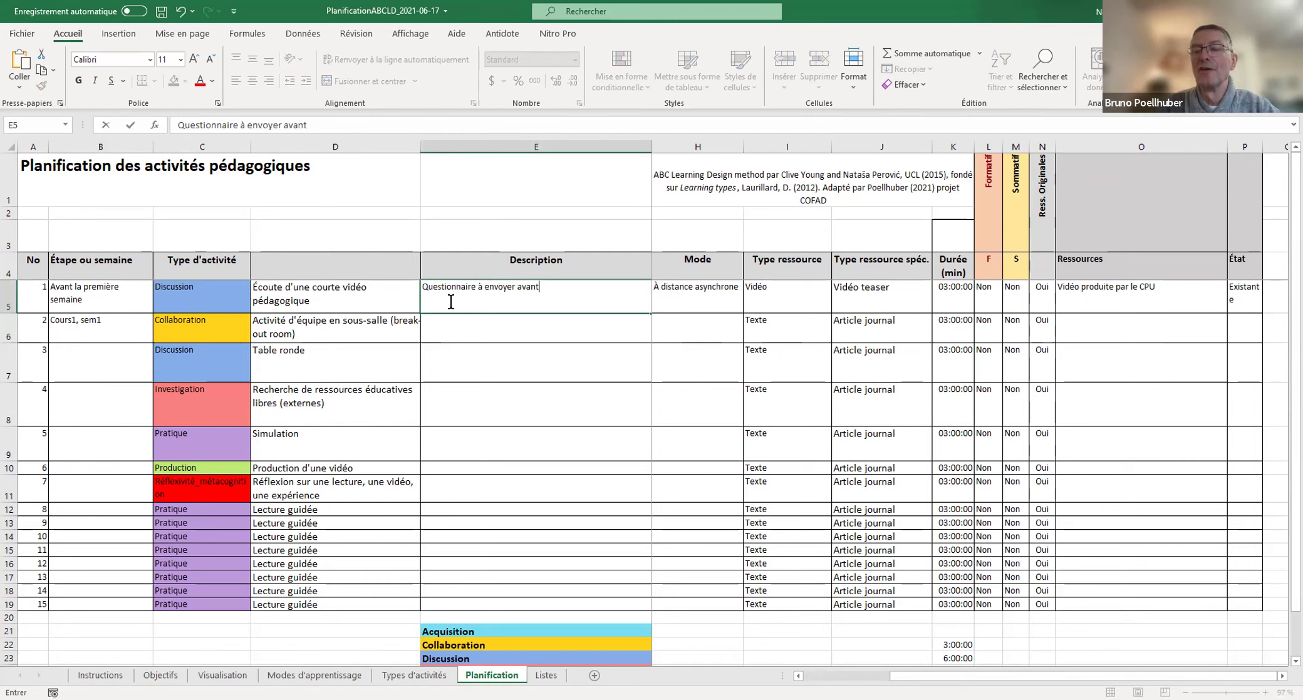
key("BackSpace")
key("BackSpace")
key("BackSpace")
key("BackSpace")
type("synchrone ")
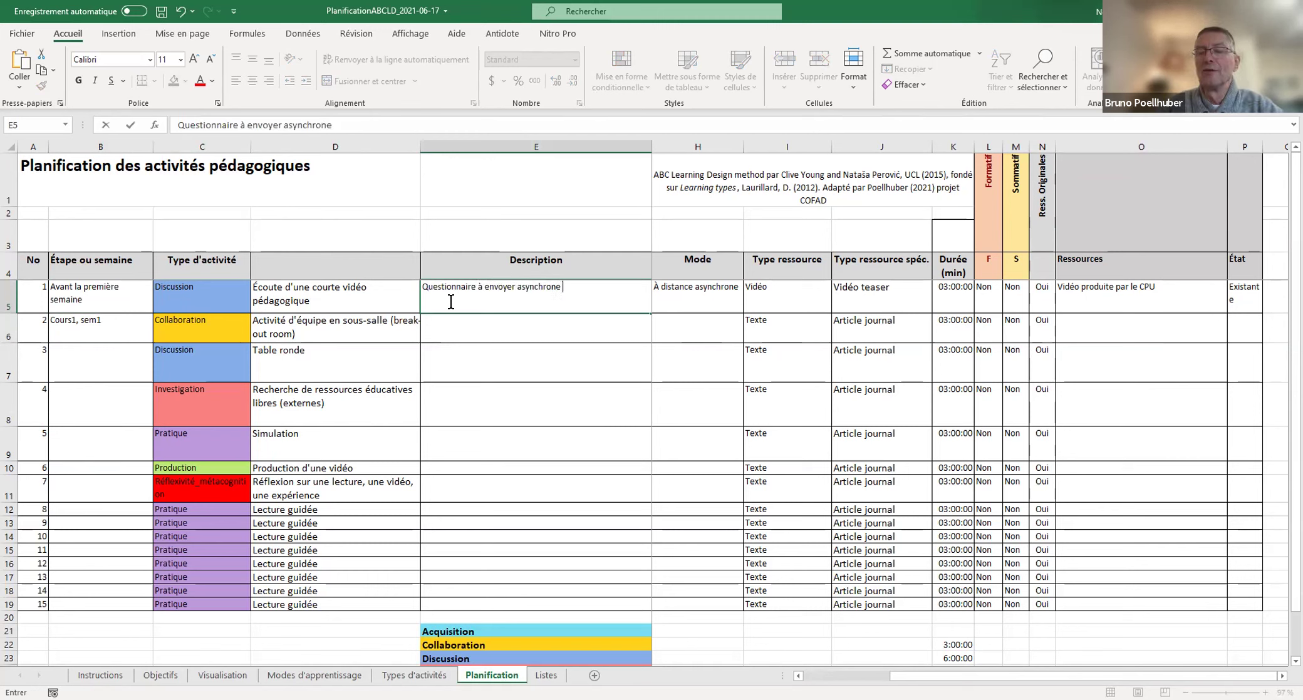
type(", avant le premier cours")
key("Return")
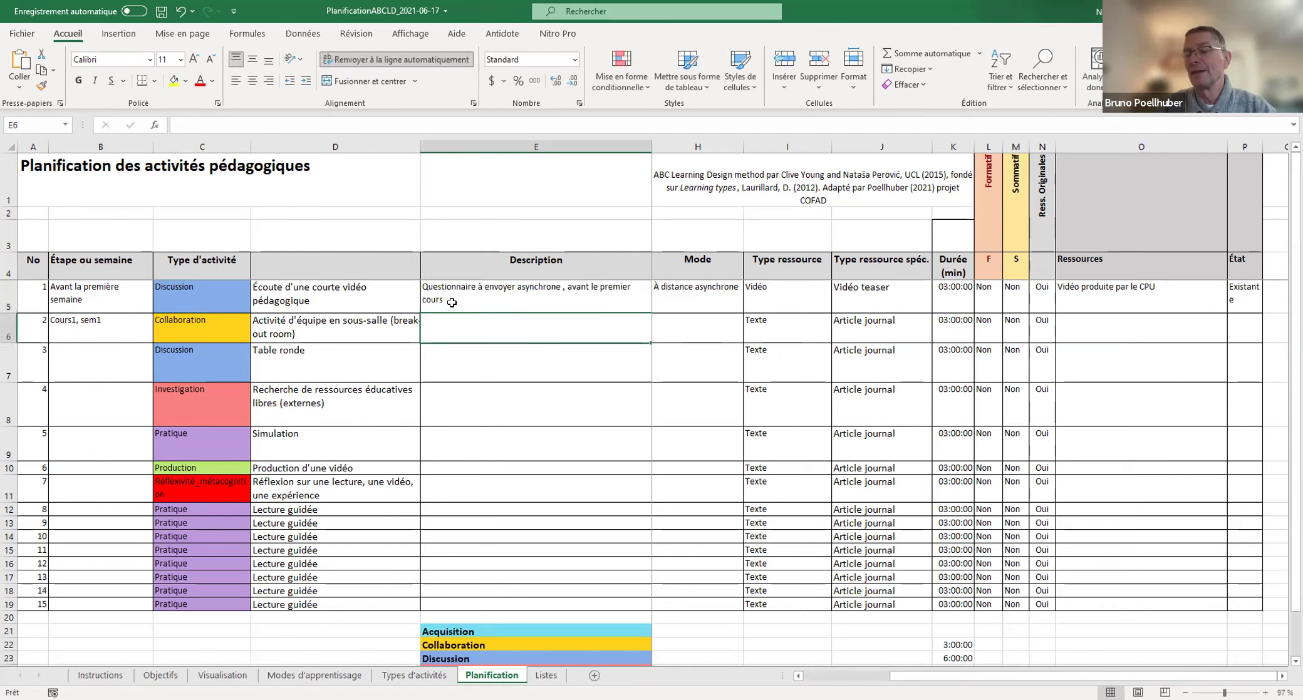
Step: Choose "À distance asynchrone" as the mode of activity 1
left_click(720, 285)
left_click(750, 306)
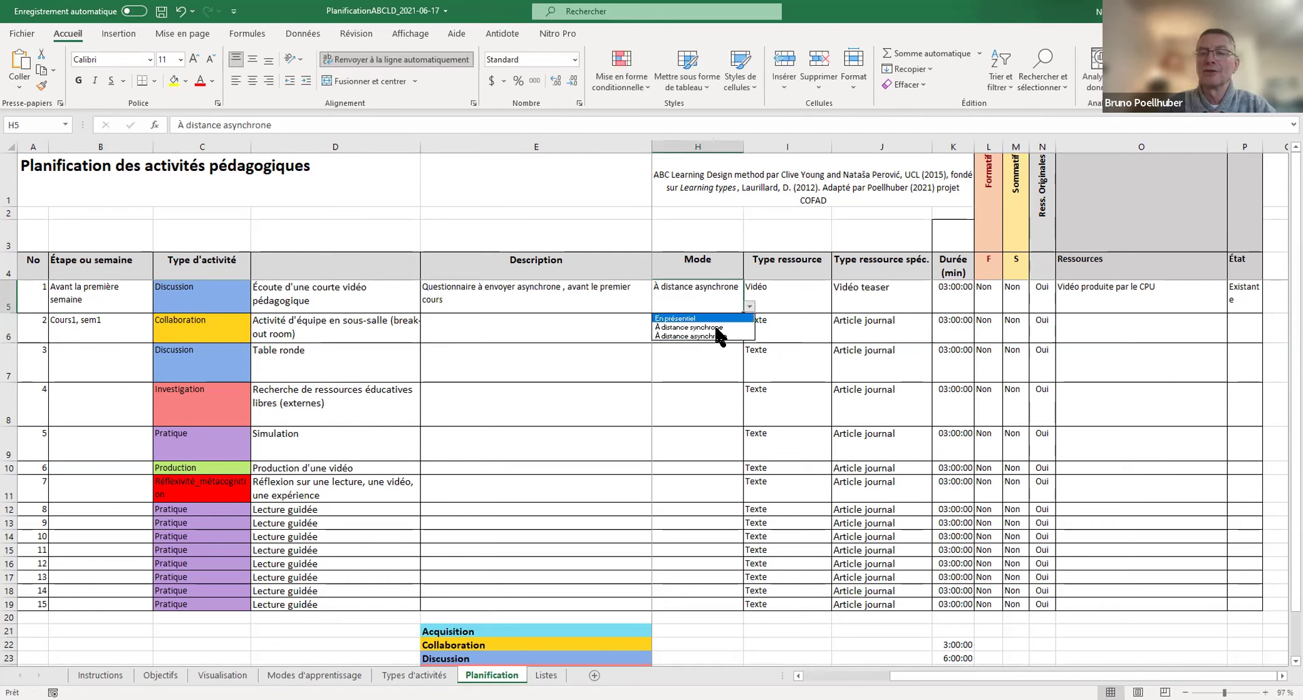
left_click(714, 335)
Step: Look through the whole list of resource types available for activity 1
left_click(814, 304)
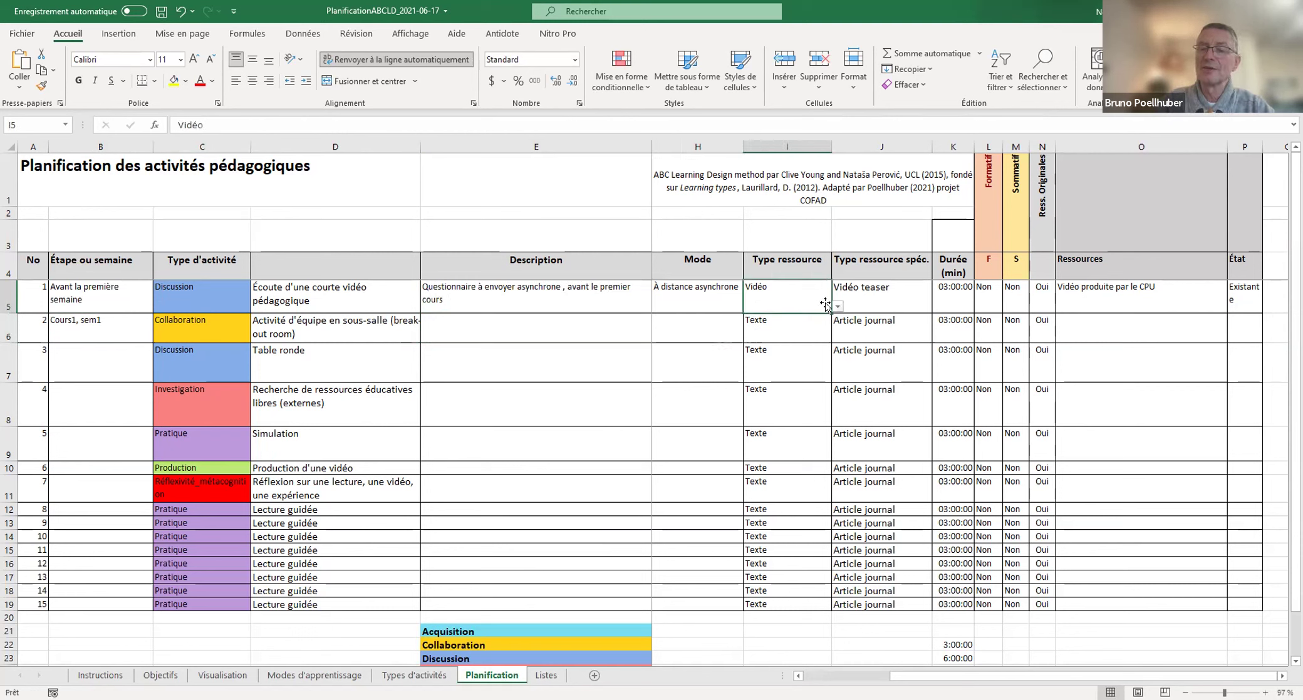
left_click(836, 307)
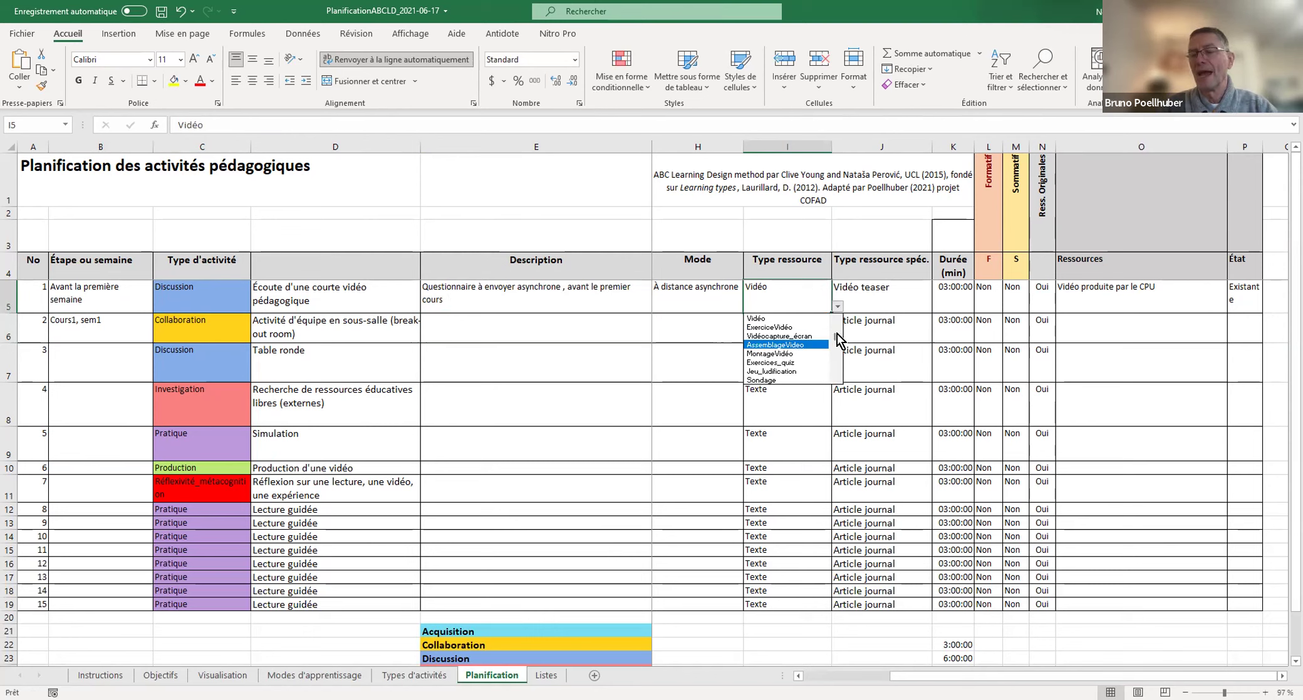
scroll(837, 334, "down", 3)
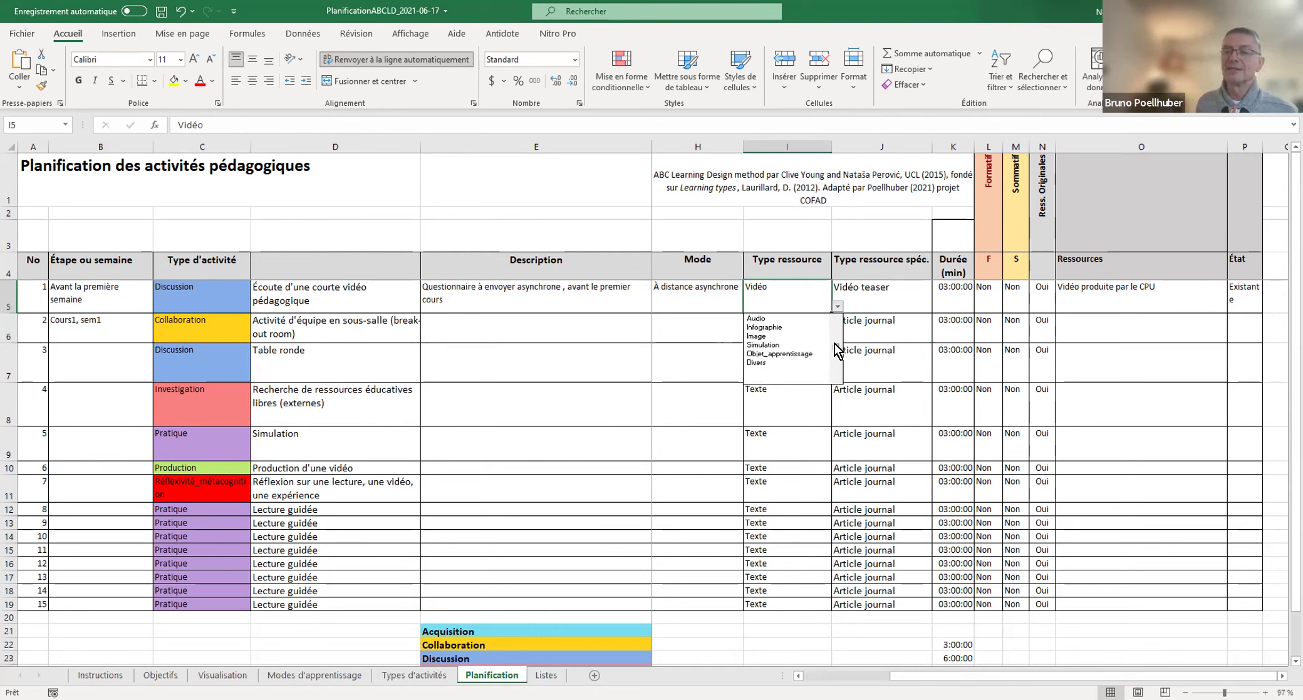
scroll(834, 344, "up", 5)
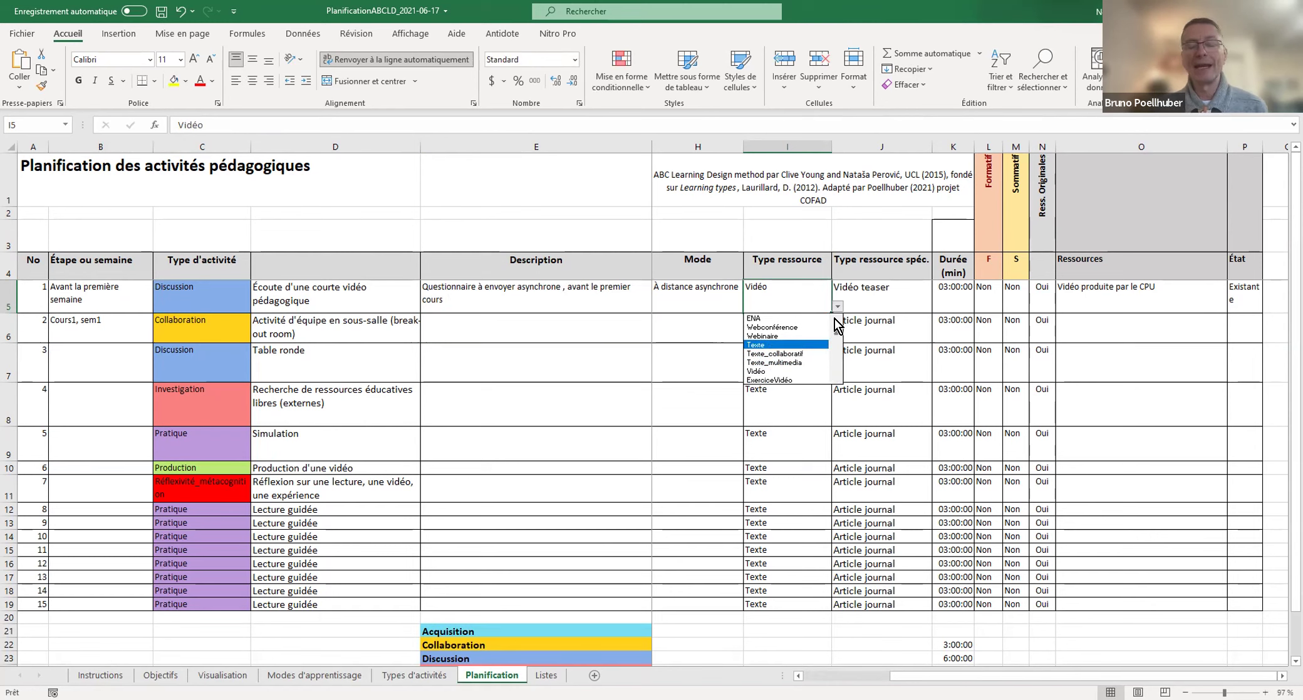
key("Escape")
scroll(828, 325, "down", 2)
scroll(814, 338, "up", 2)
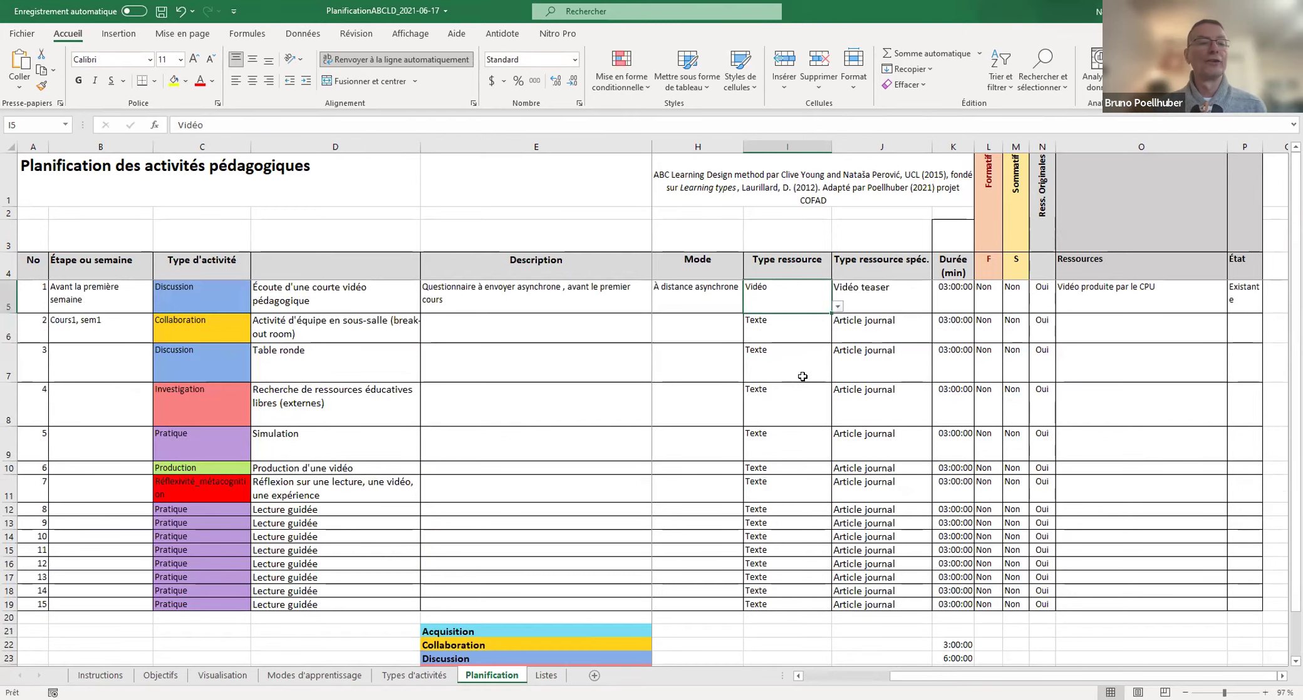
Step: Set the resource type of activity 1 to Sondage
scroll(802, 376, "up", 3, "ctrl")
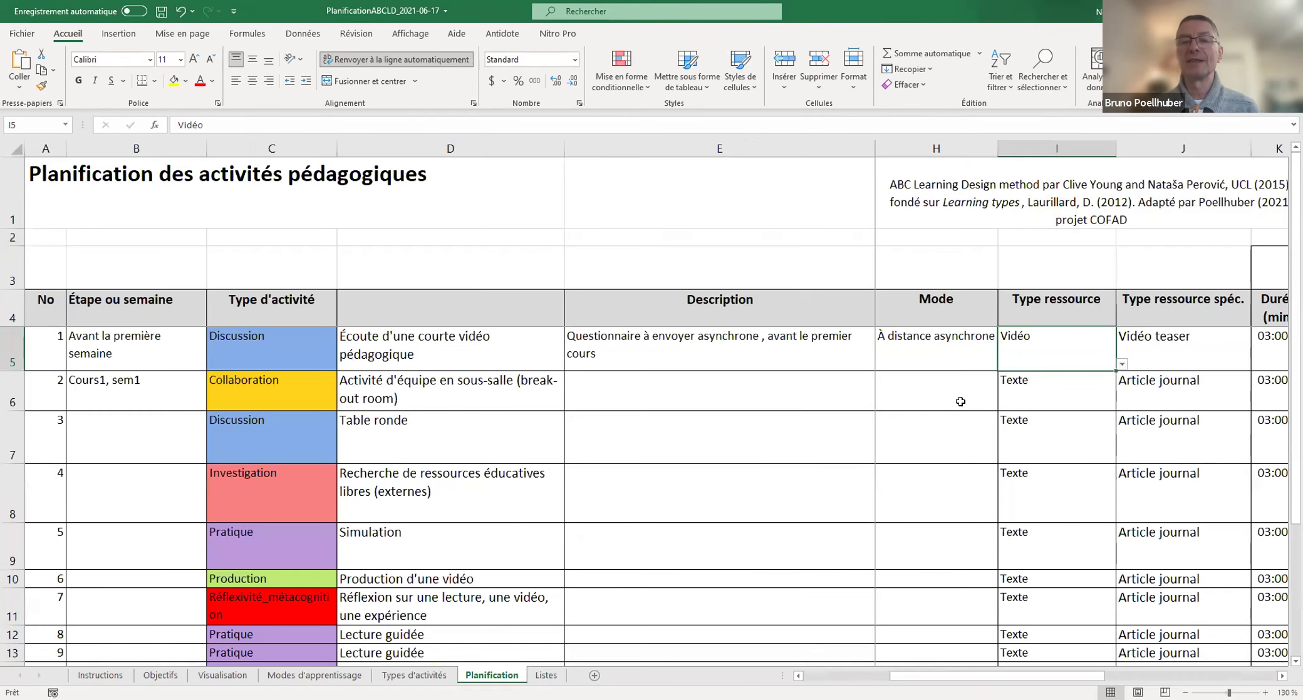
scroll(961, 401, "up", 2, "ctrl")
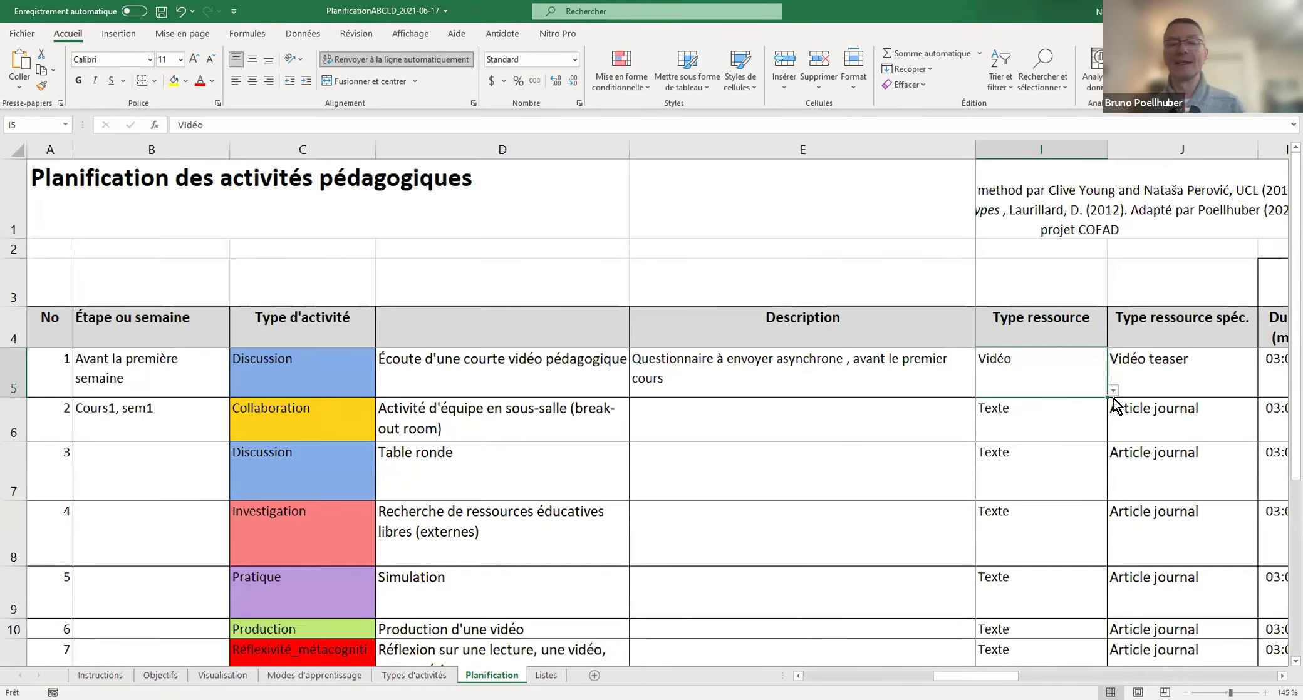
left_click(1114, 391)
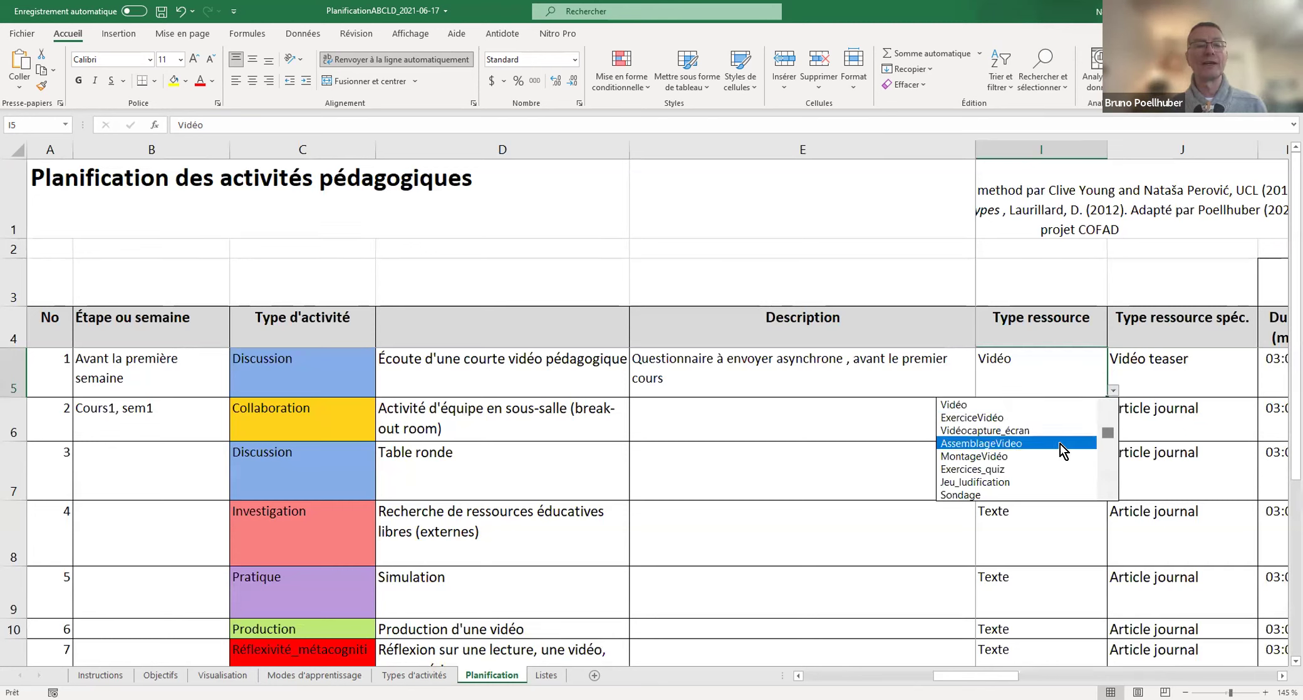
left_click(1070, 468)
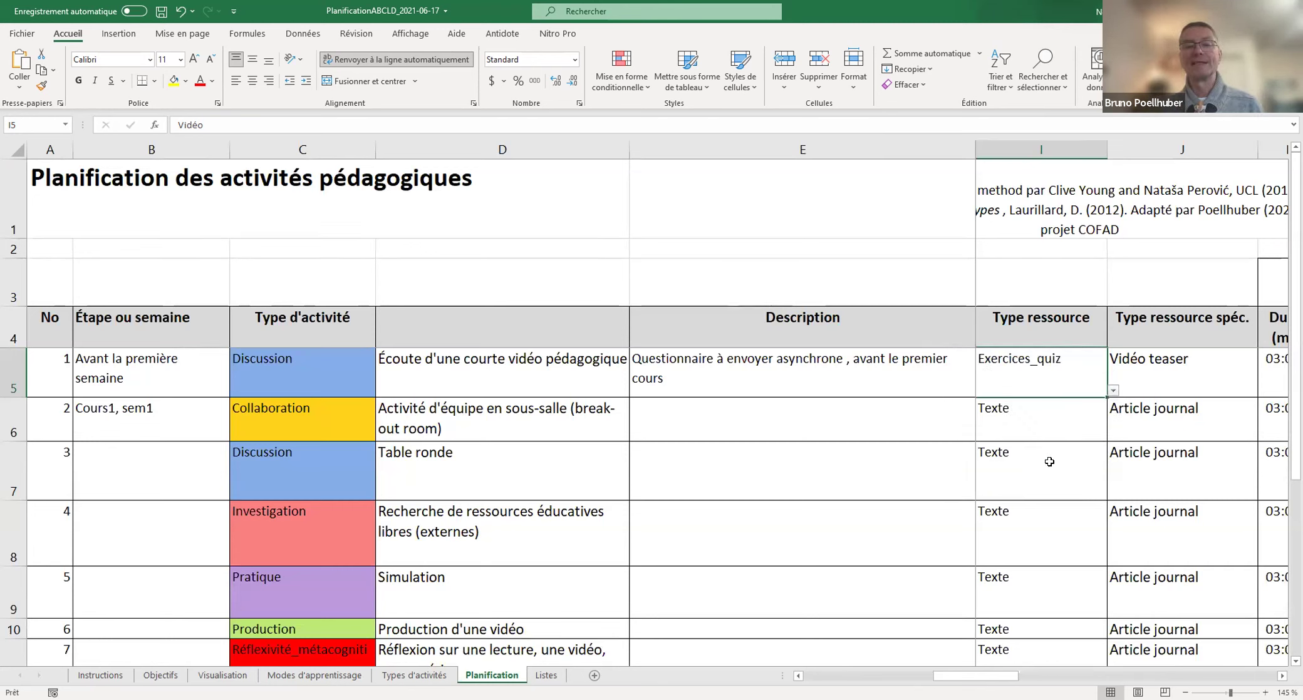
left_click(1113, 390)
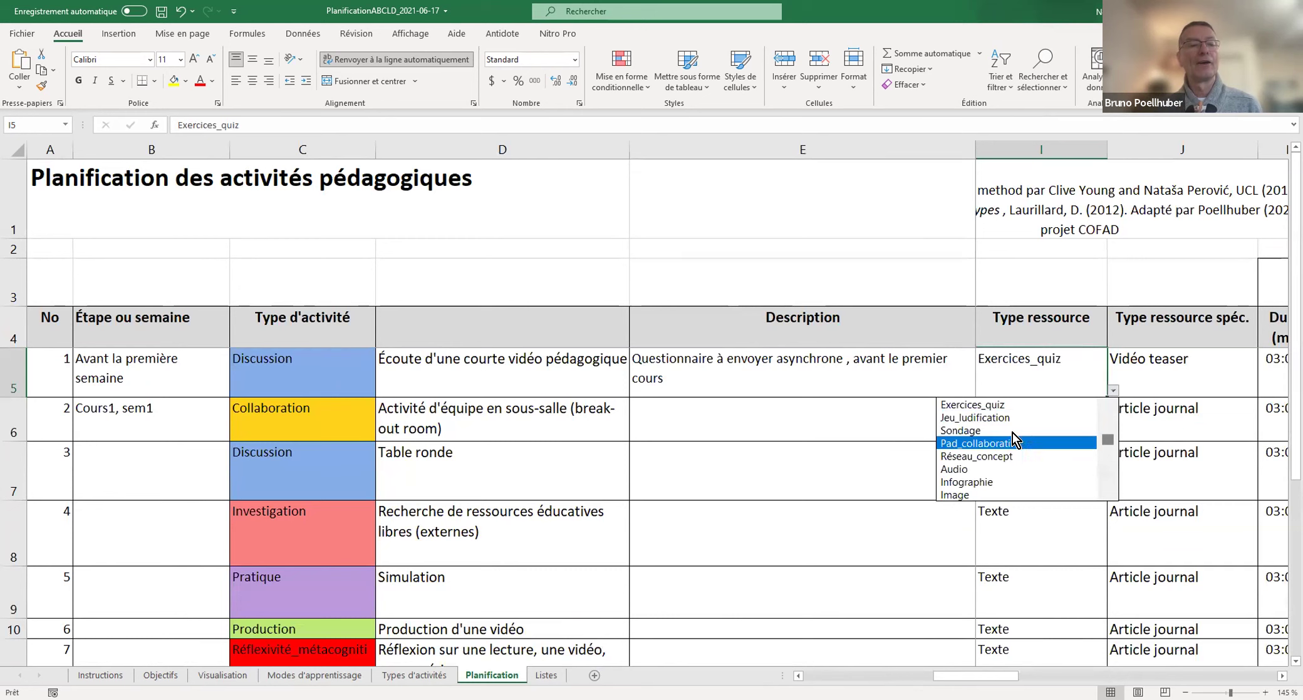
left_click(1015, 442)
Step: Try to replace the specific activity of activity 1, beside its type, with "Questionnaire asynchrone"
left_click(479, 360)
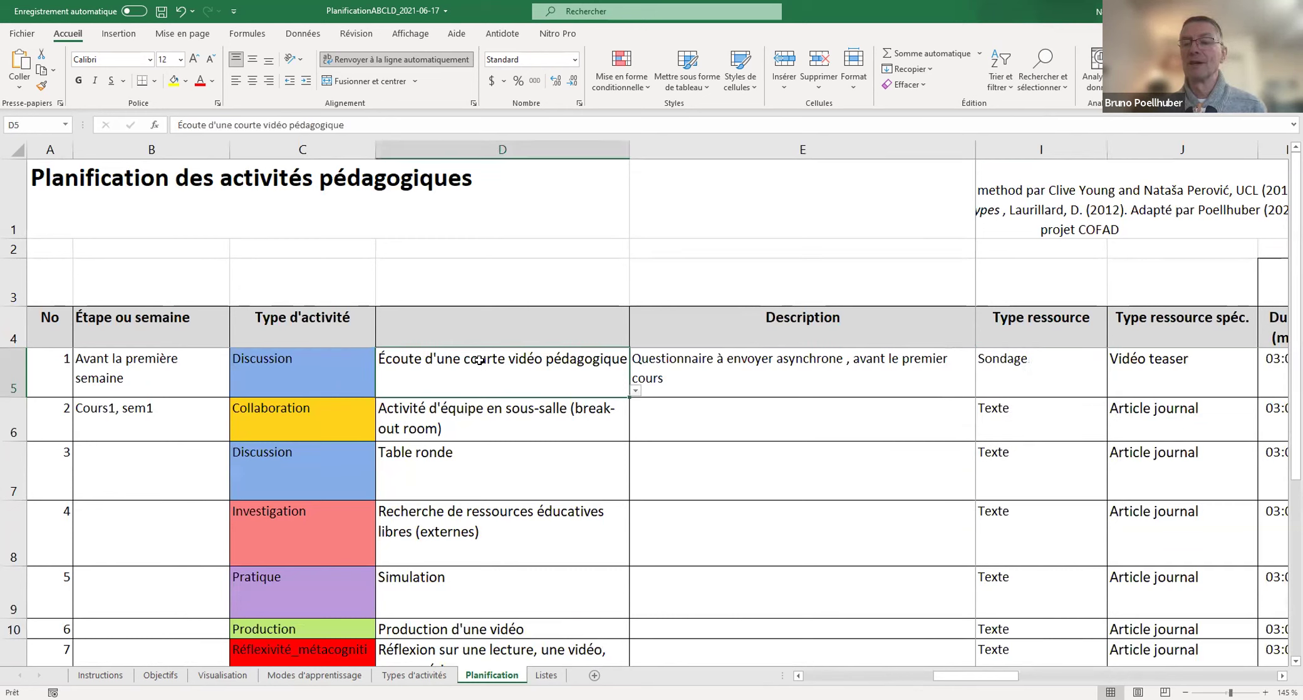
double_click(479, 361)
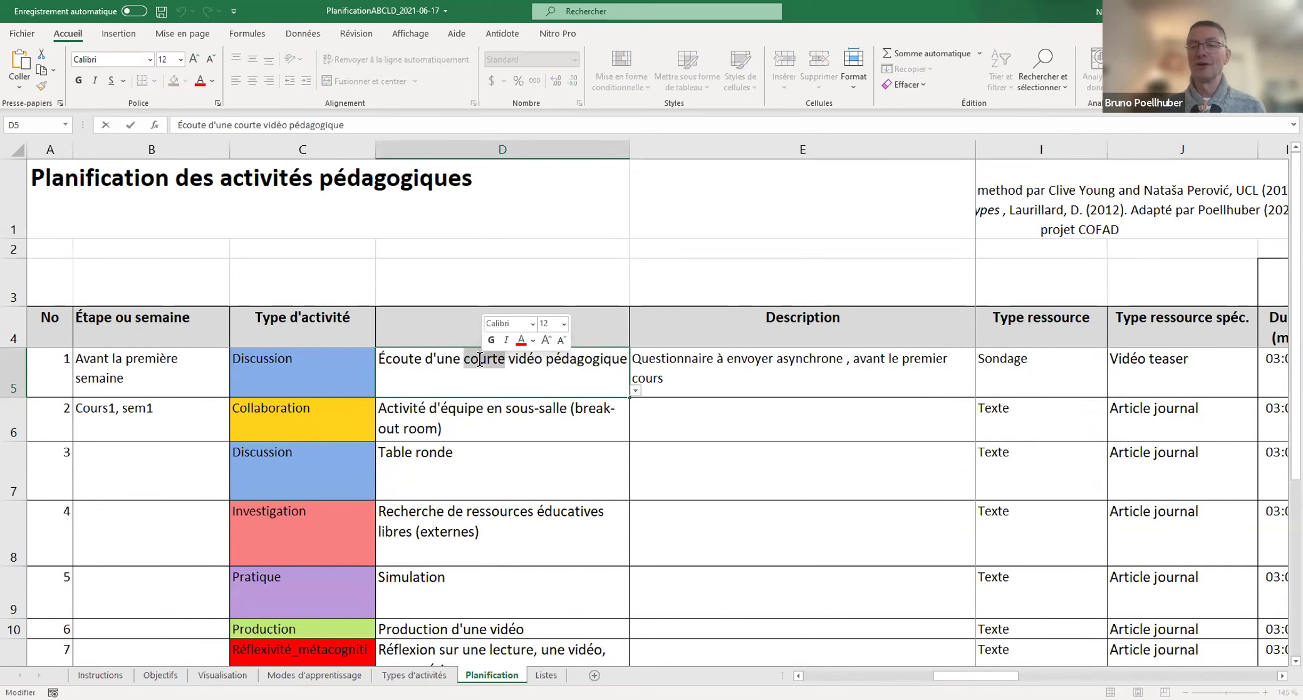
left_click(479, 359)
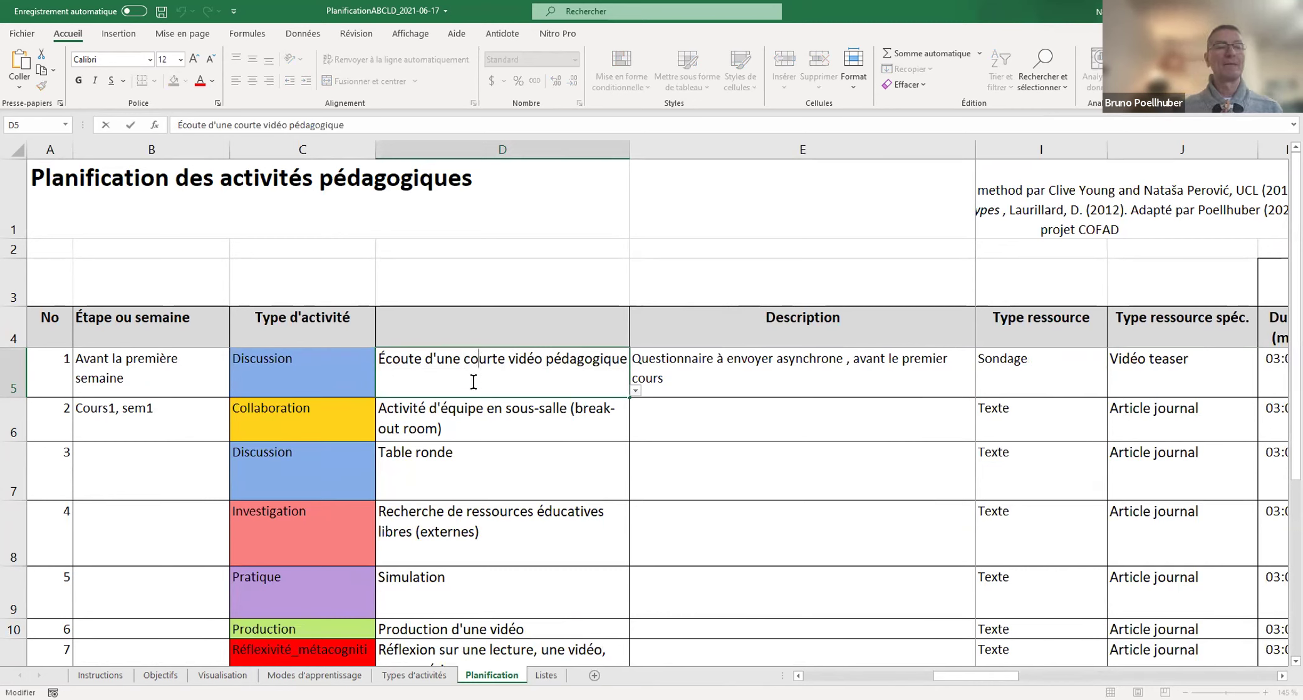
triple_click(476, 370)
type("Questionnaire asy")
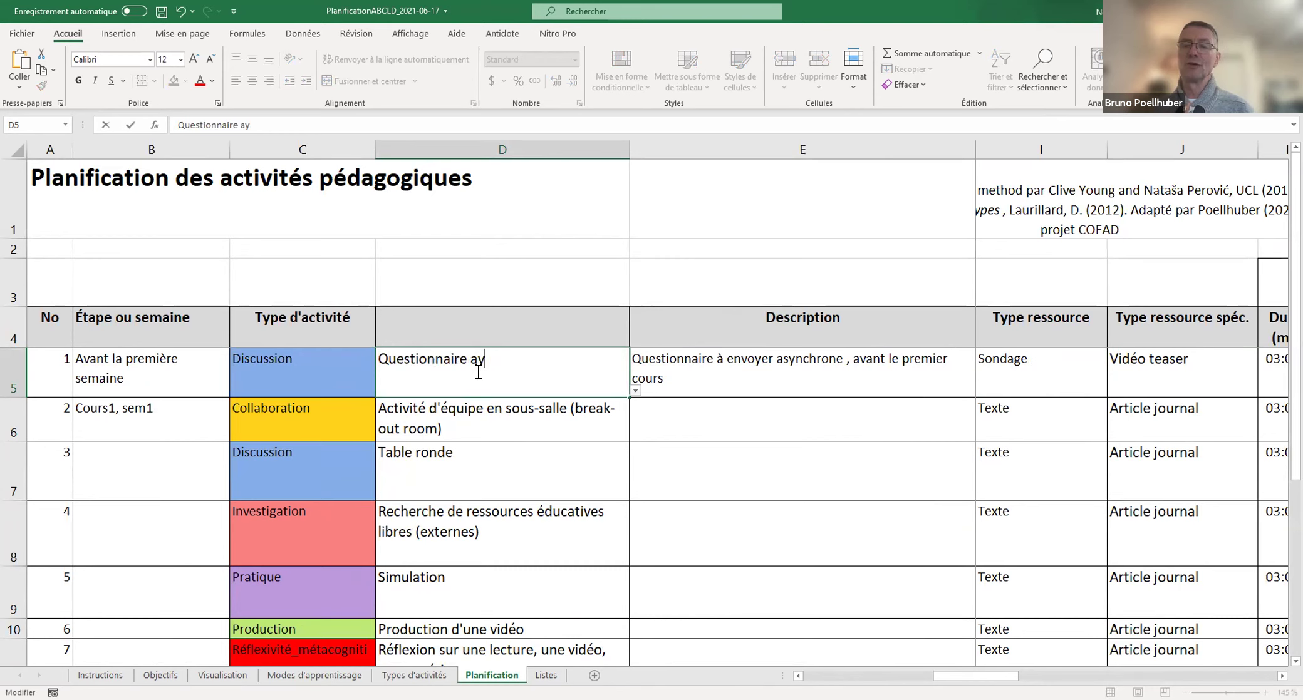
type("ncrhone")
key("BackSpace")
key("BackSpace")
key("BackSpace")
key("BackSpace")
type("hrone")
key("Return")
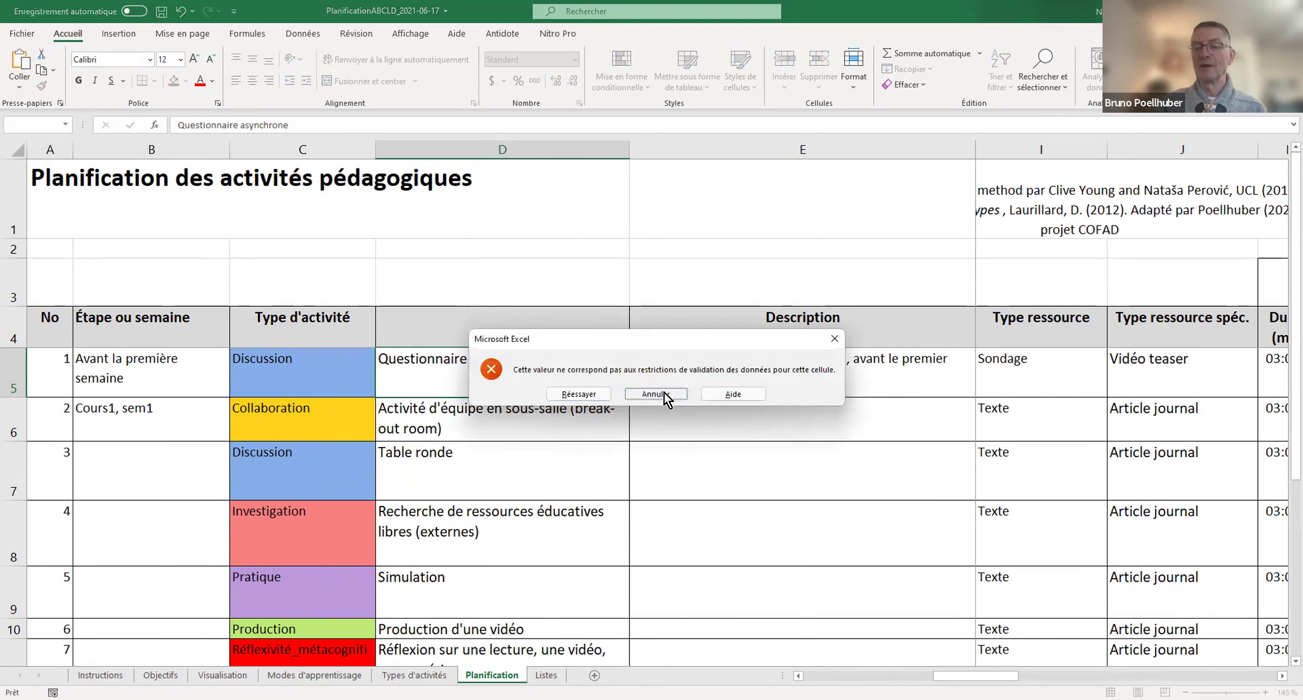
left_click(664, 393)
Step: Cancel the rejected entry and set the activity type of activity 1 to "Évaluation formative"
left_click(635, 387)
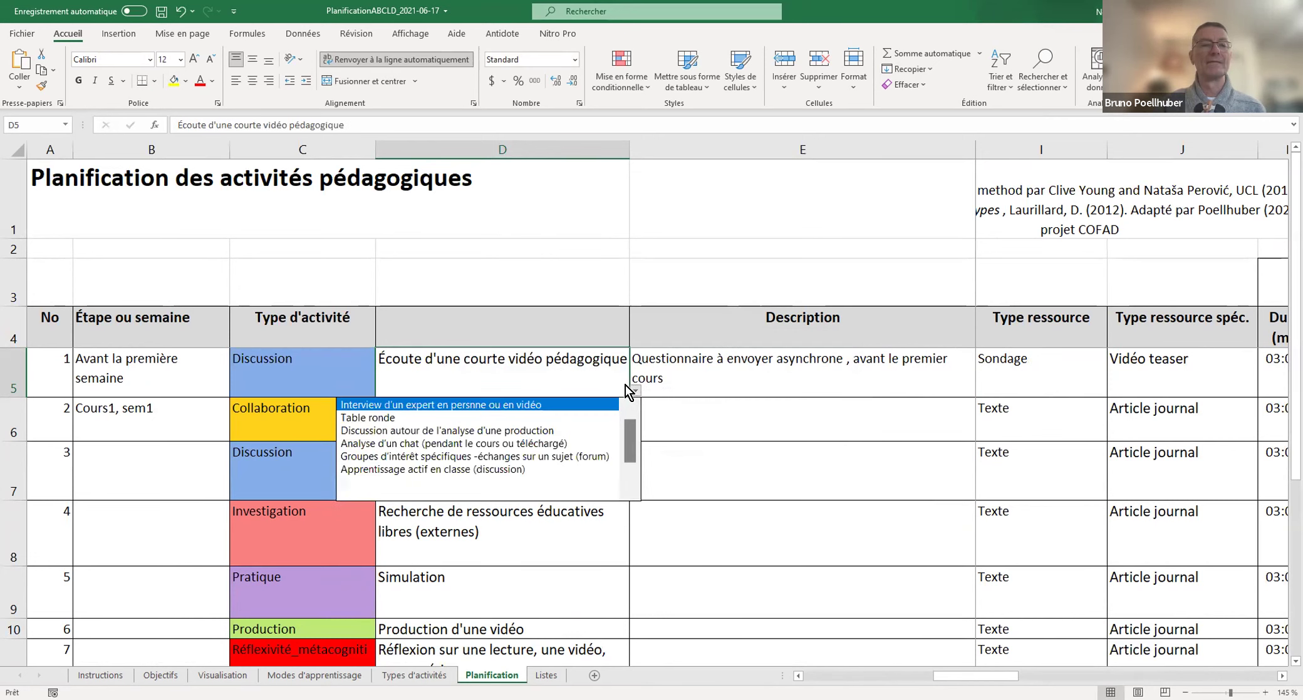
left_click(320, 366)
left_click(362, 370)
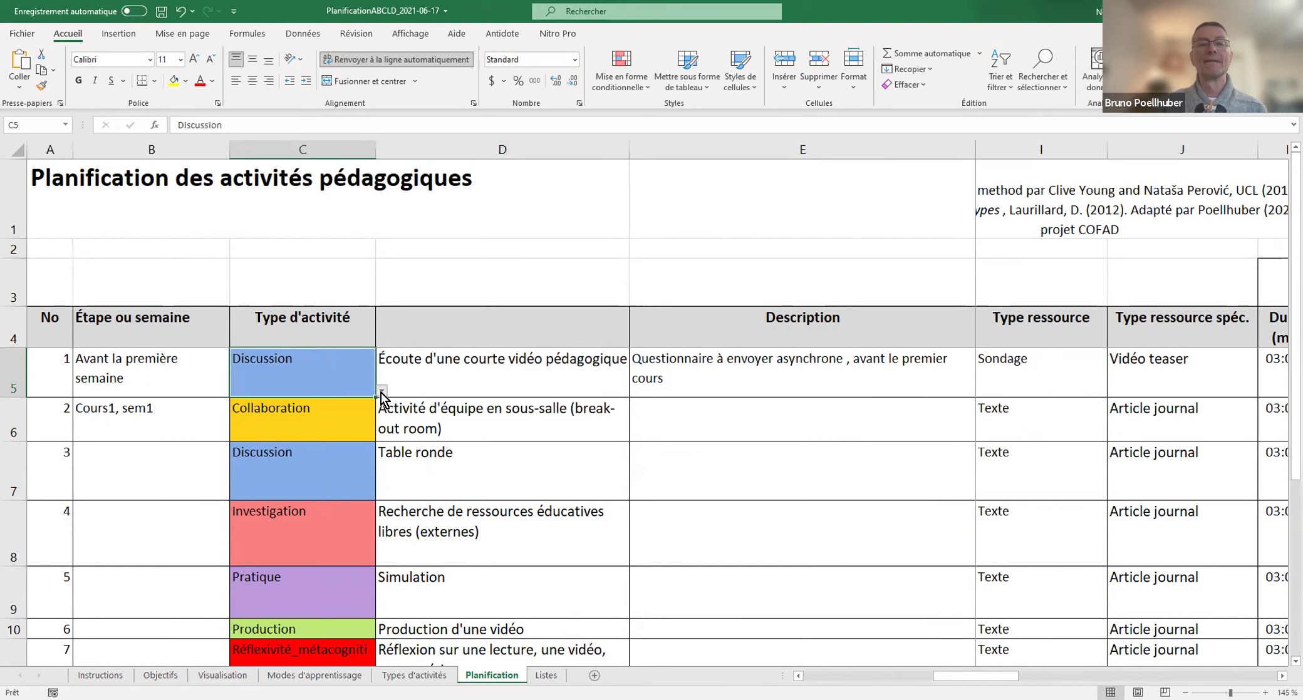
left_click(380, 389)
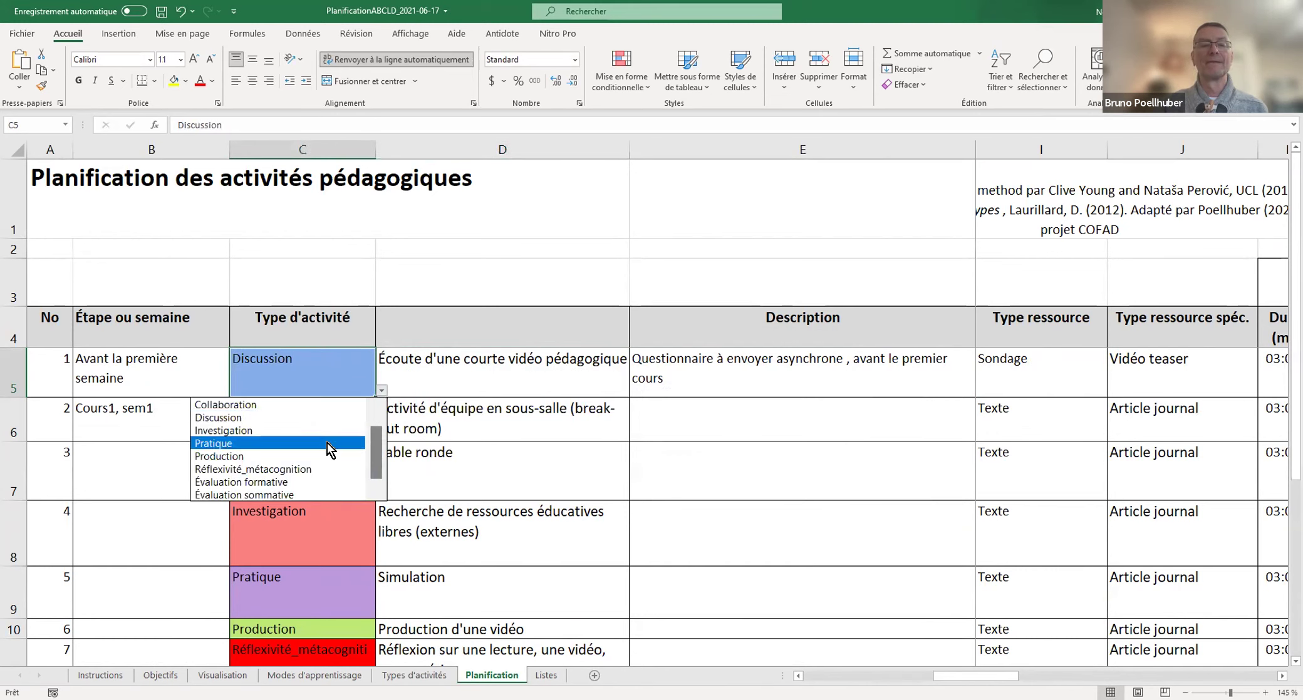
left_click(316, 481)
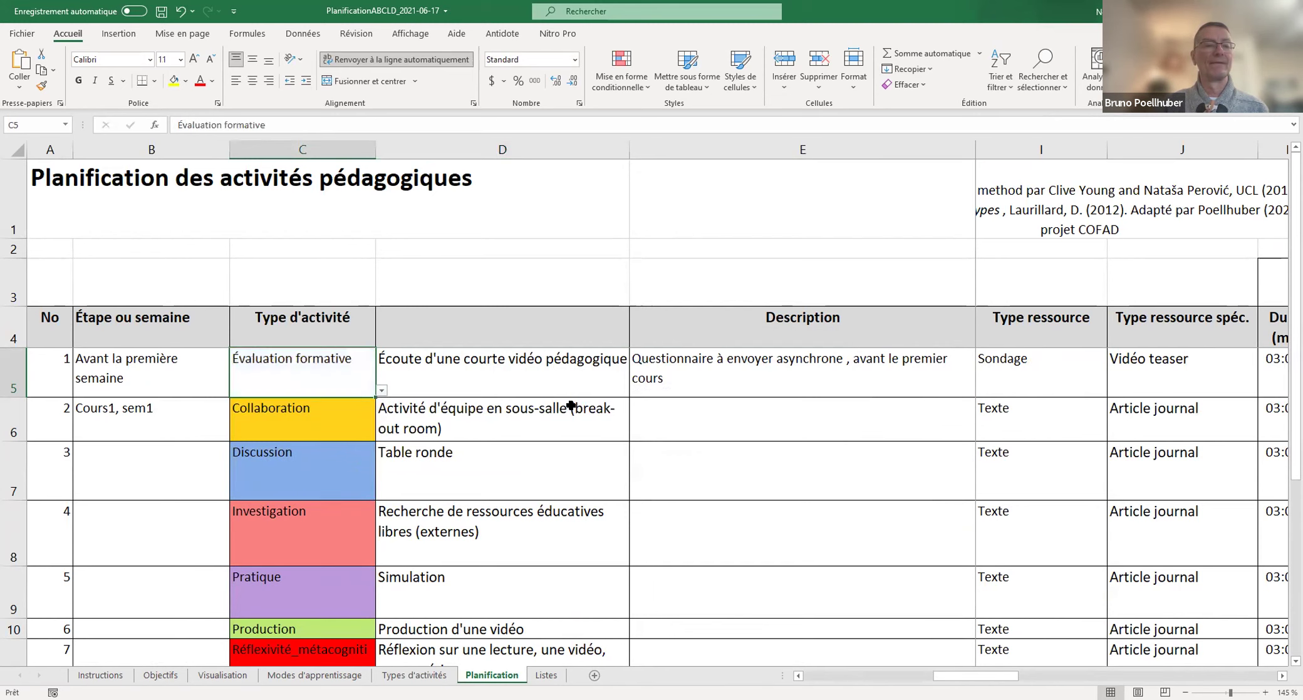
Step: Clear the specific activity of activity 1, between its type and its description
left_click(575, 378)
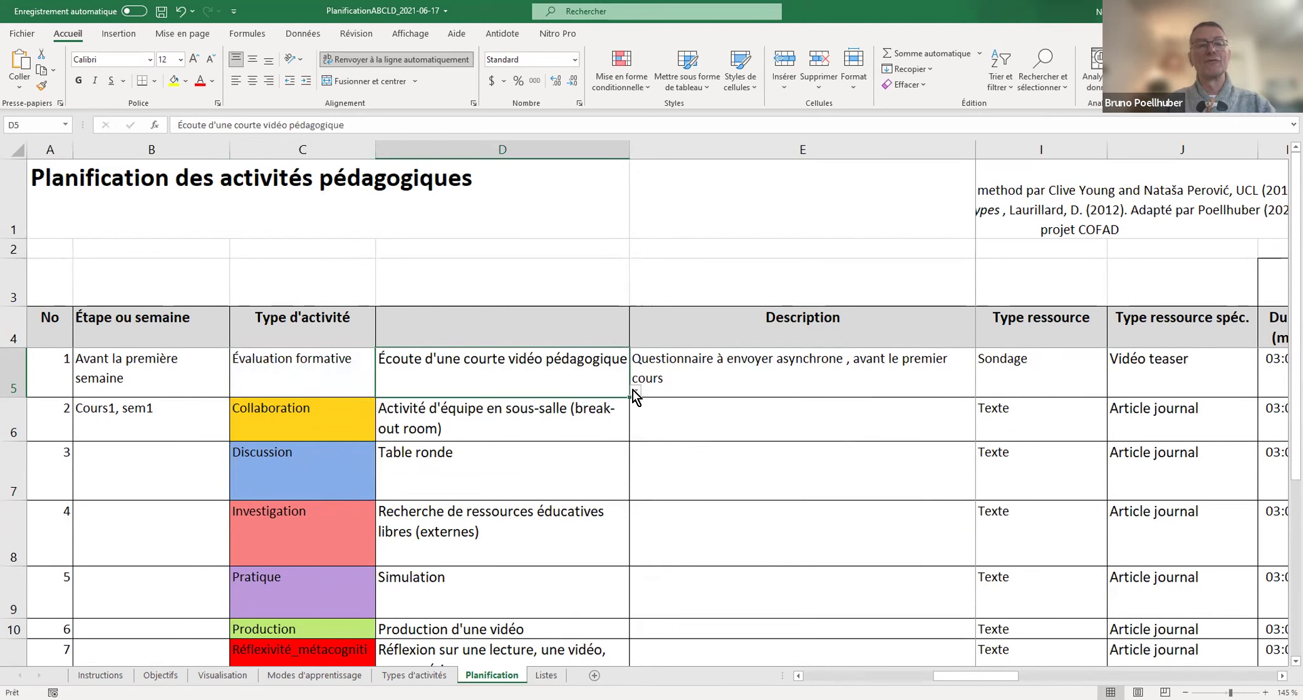
left_click(546, 407)
left_click(571, 373)
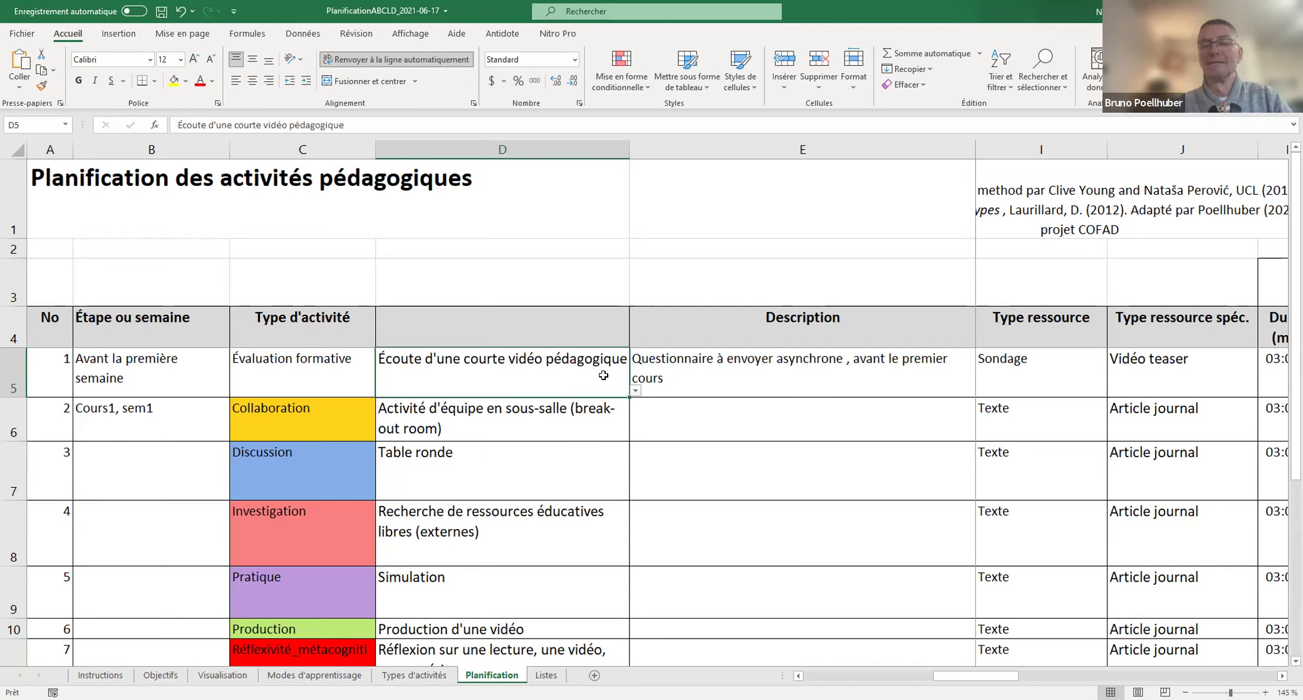
key("Delete")
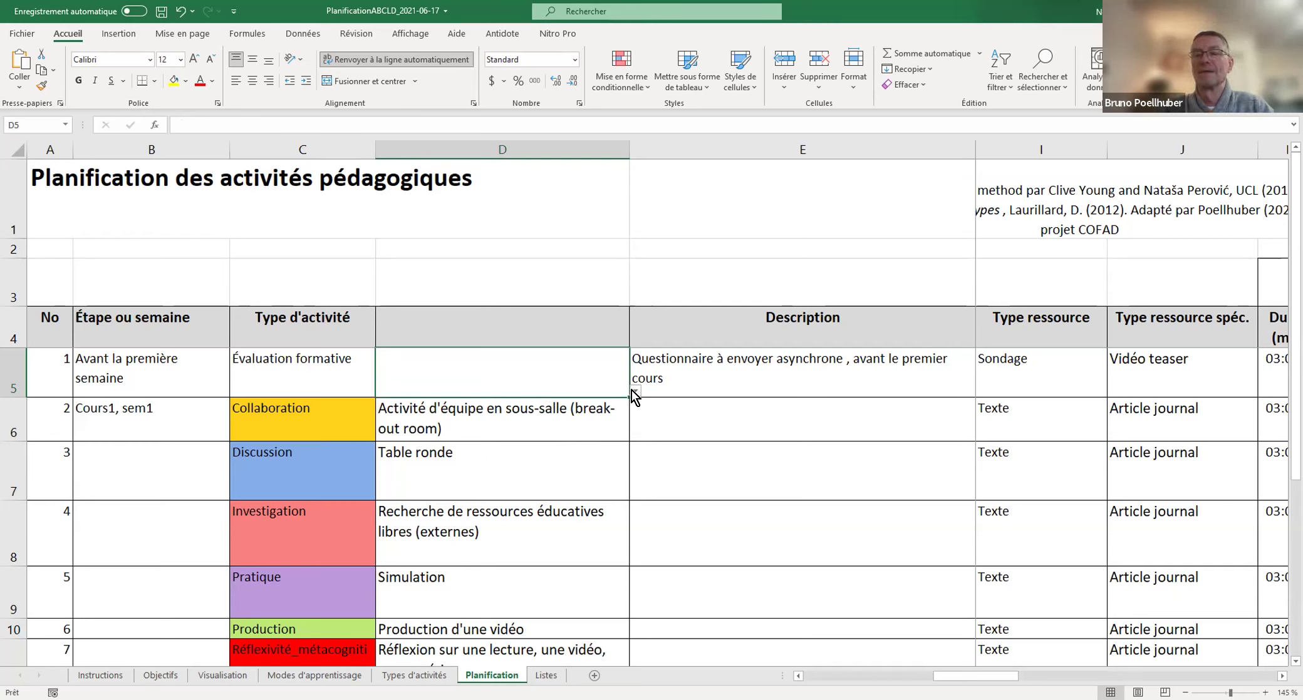
left_click(609, 411)
left_click(617, 371)
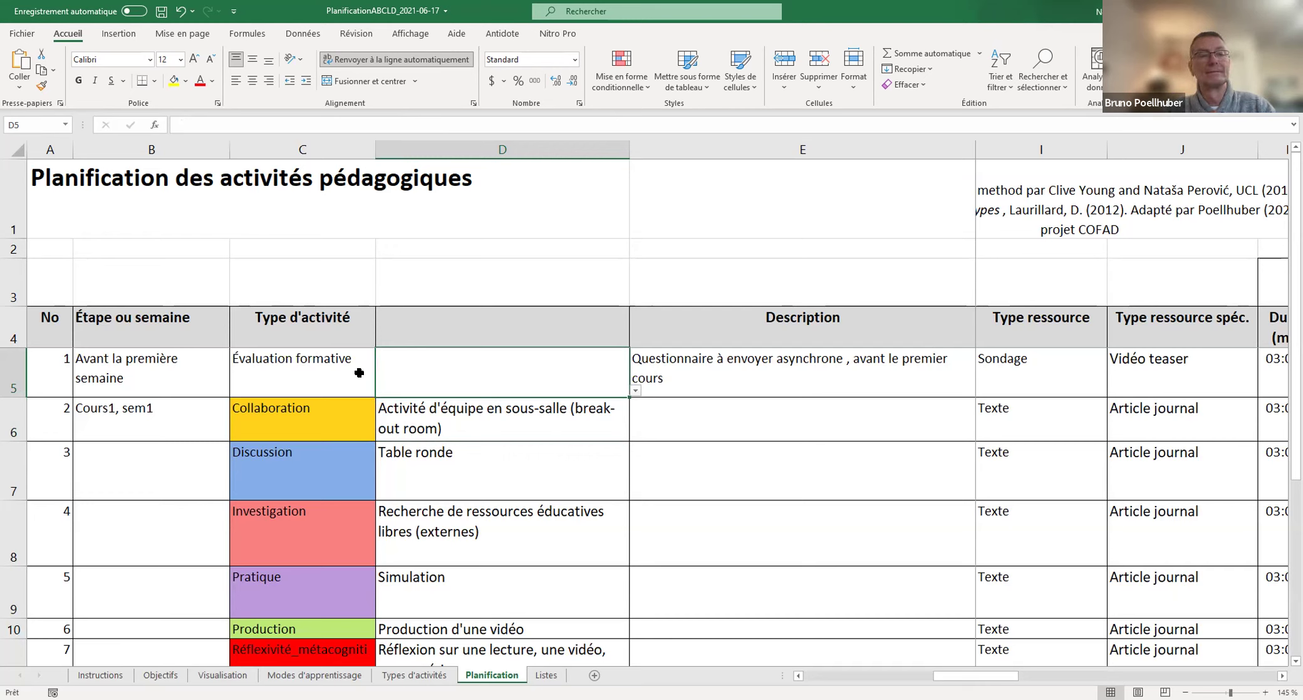
Step: Set the activity type of activity 1 to Acquisition
left_click(339, 366)
left_click(381, 391)
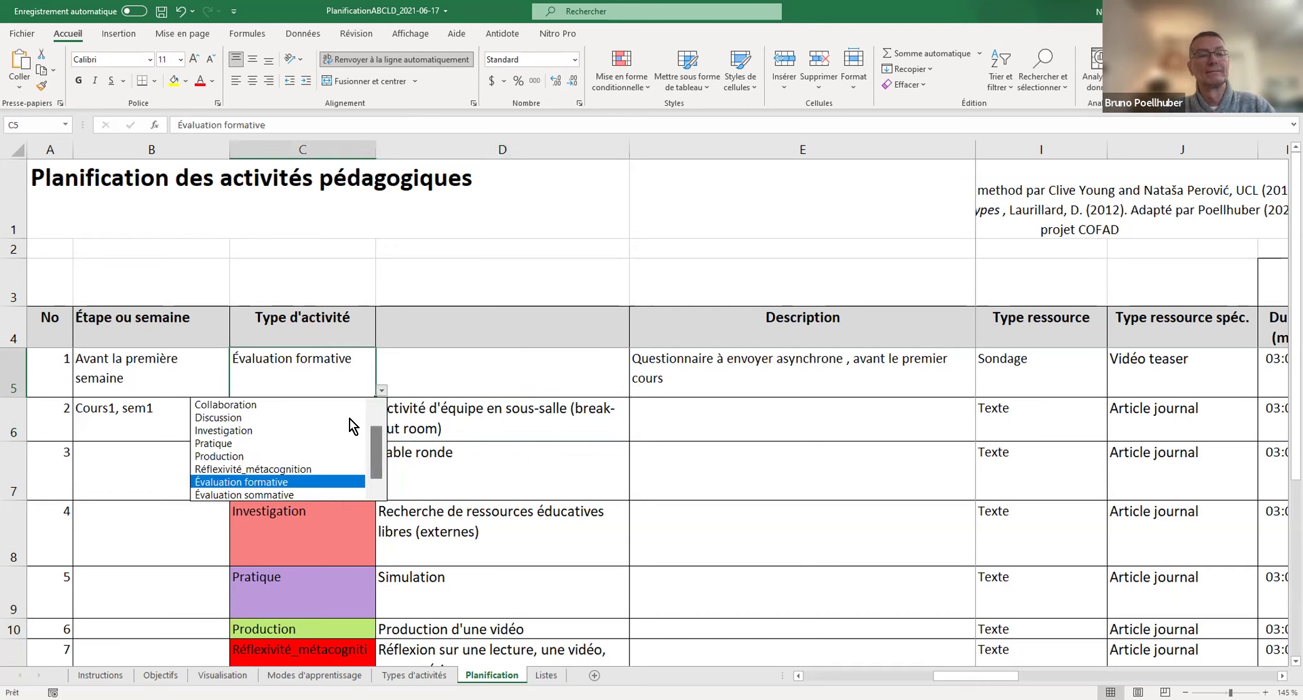
scroll(376, 438, "up", 1)
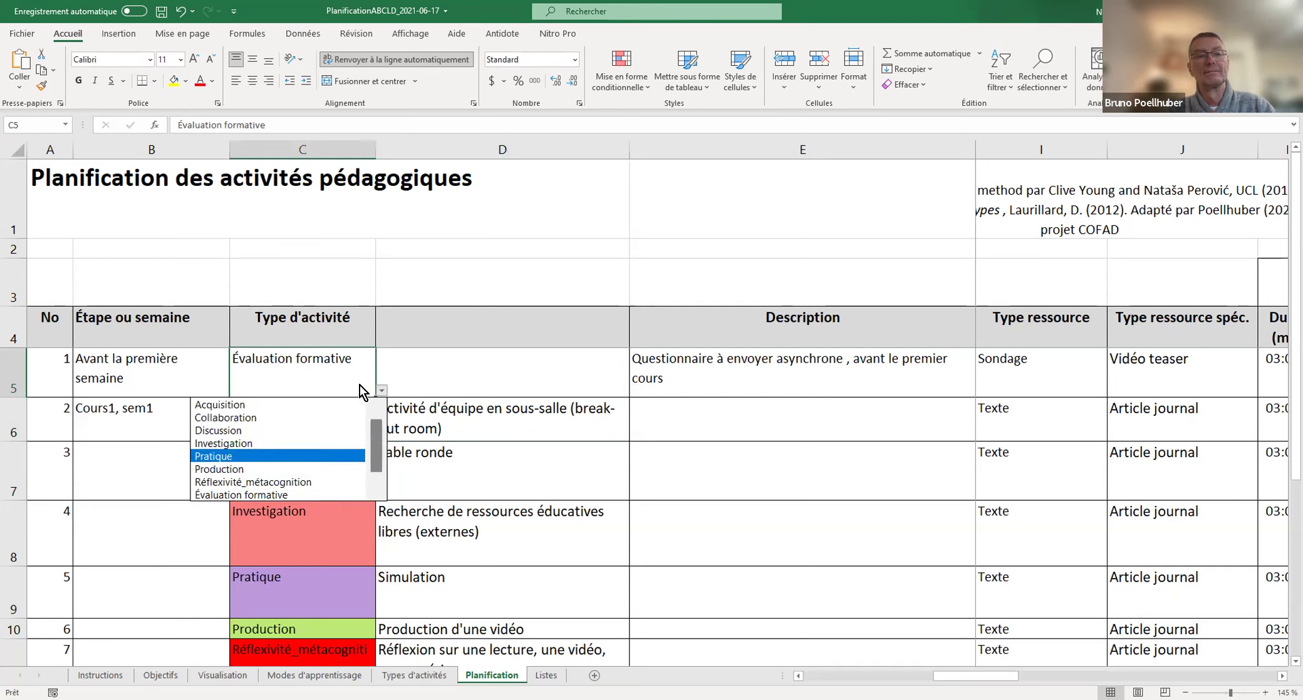
left_click(344, 404)
Step: Look at the specific activities offered for the Acquisition type in activity 1 without choosing one
left_click(533, 395)
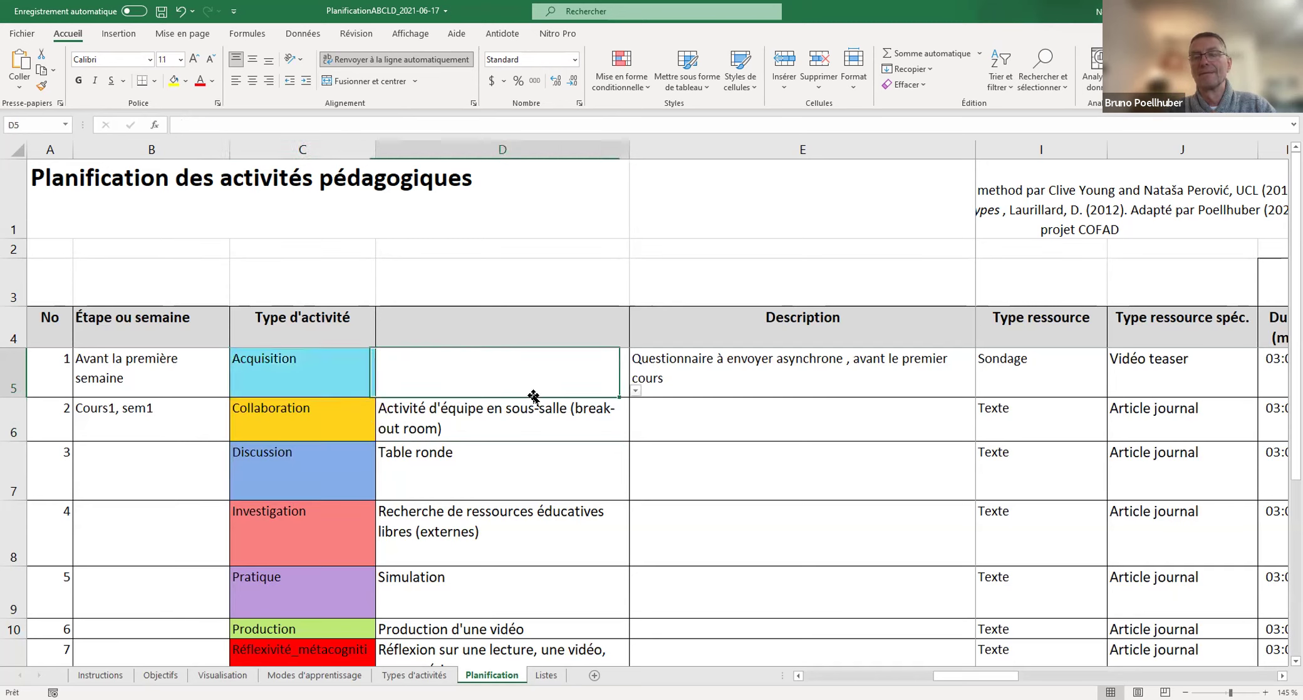
left_click(636, 392)
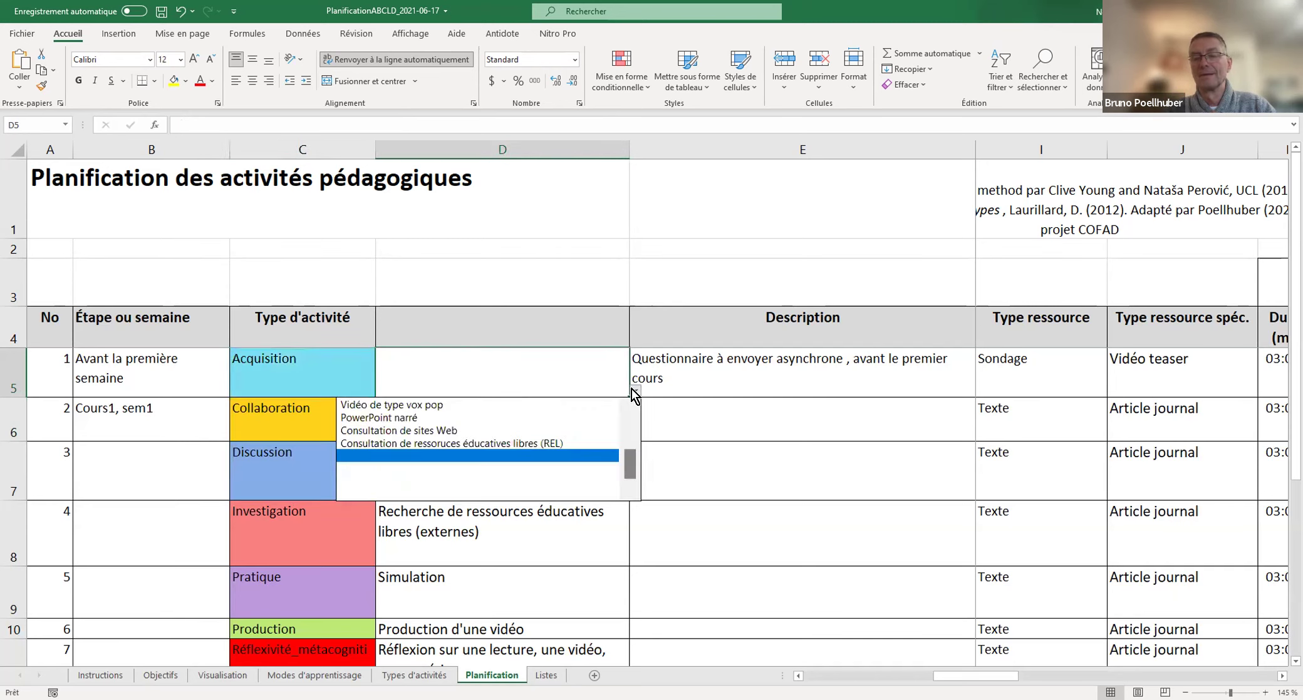
left_click(400, 355)
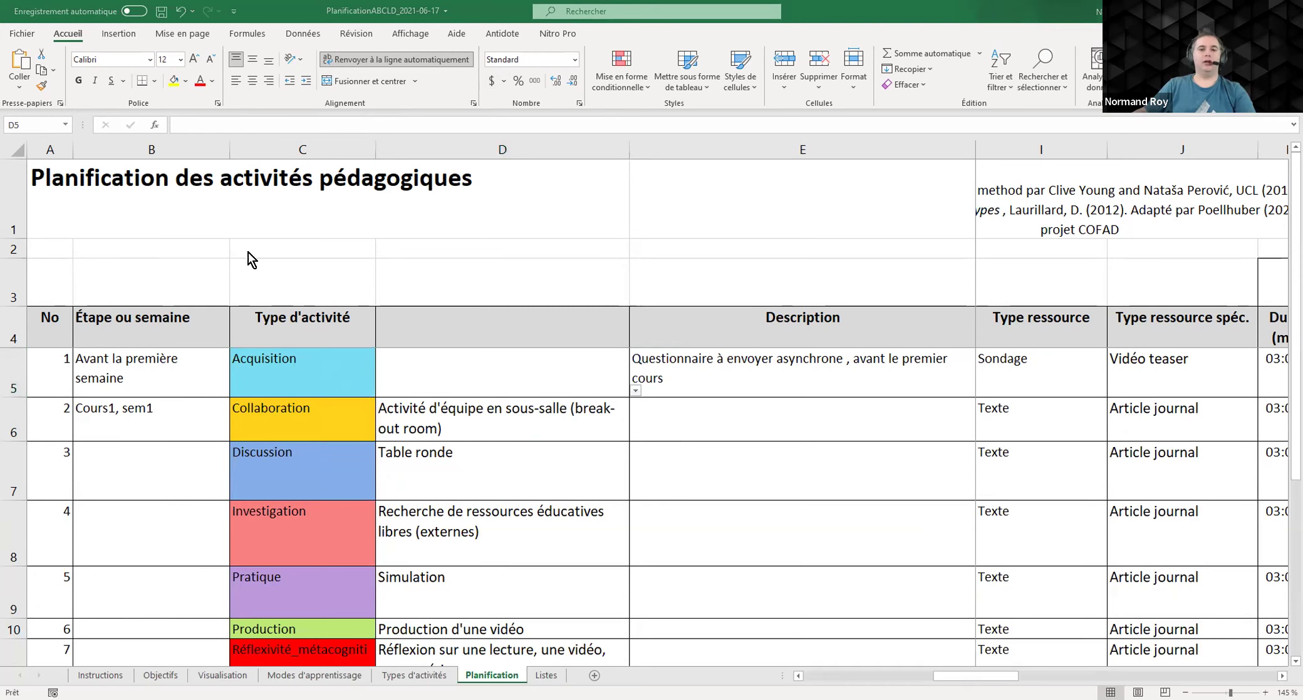
left_click(293, 375)
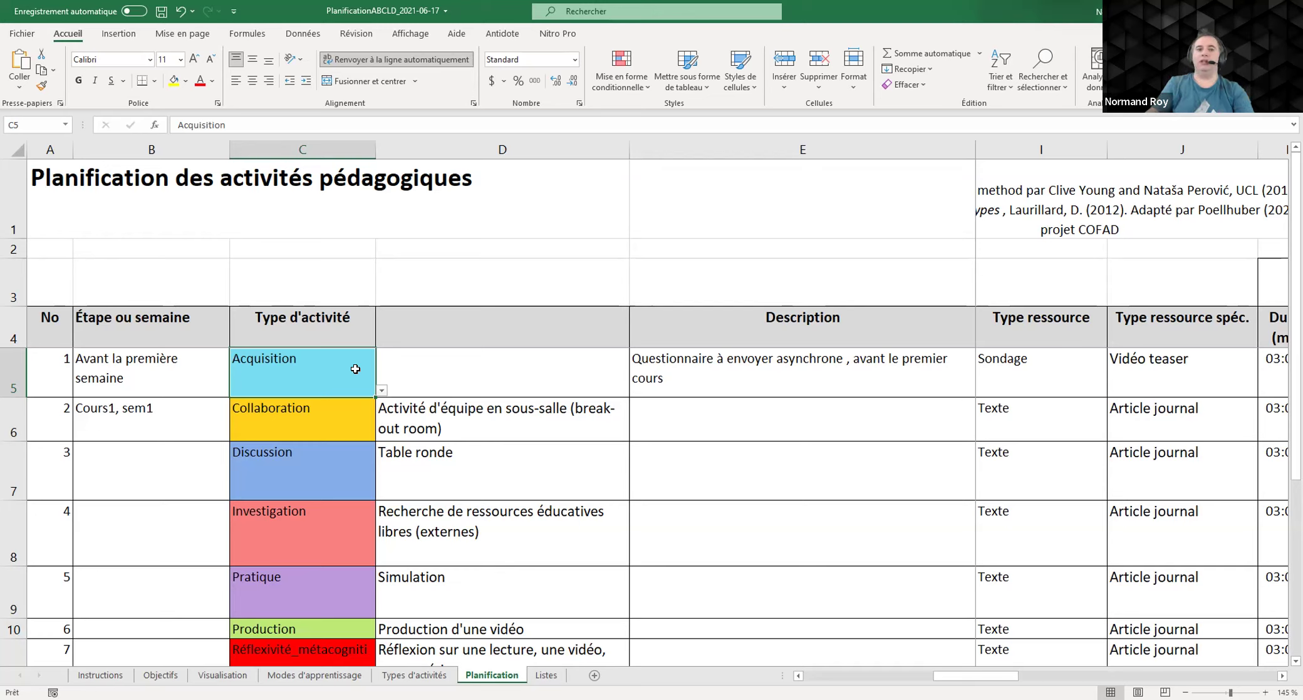
Step: Set activity 2 to the type Discussion with the specific activity "Discussion autour de l'analyse d'une production"
left_click(336, 424)
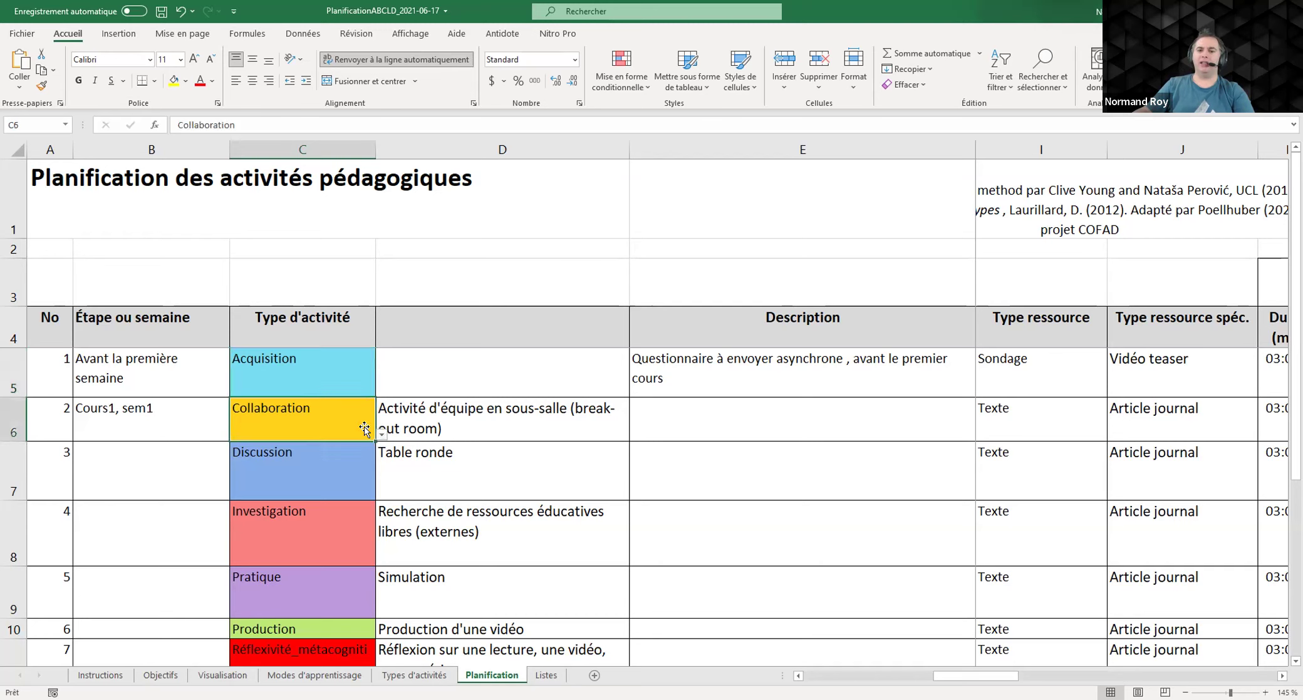
left_click(381, 433)
left_click(345, 462)
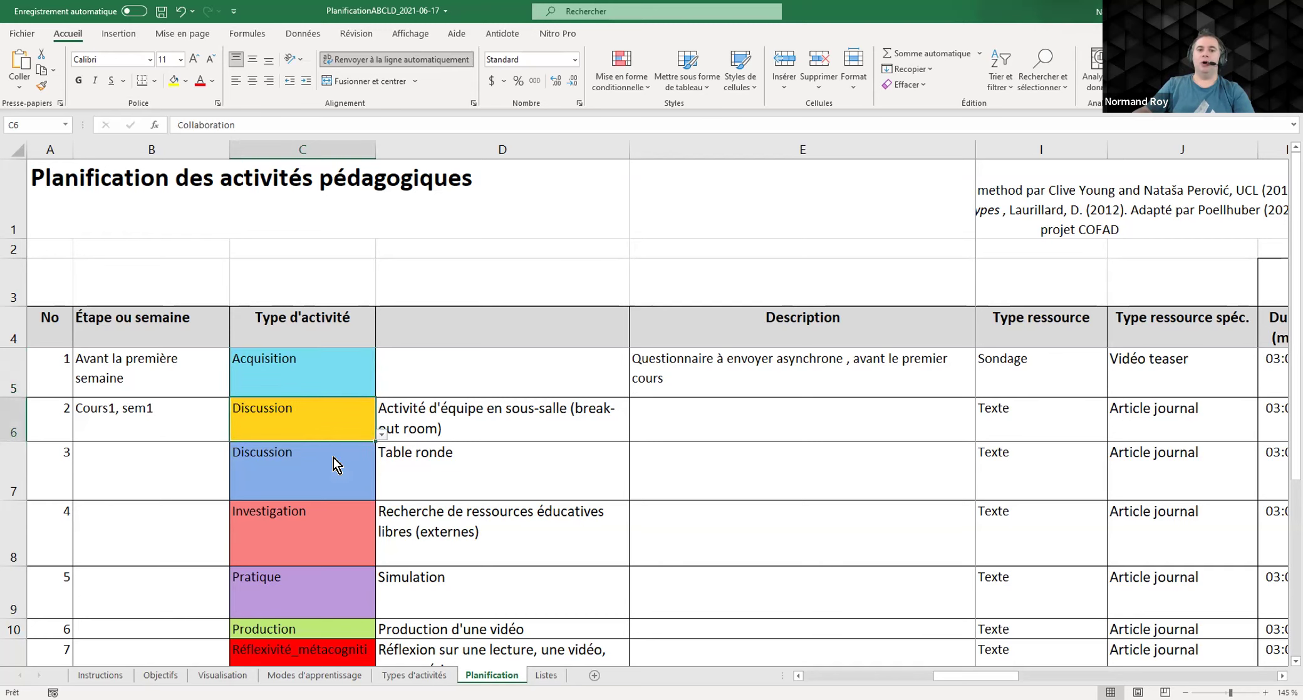
left_click(501, 430)
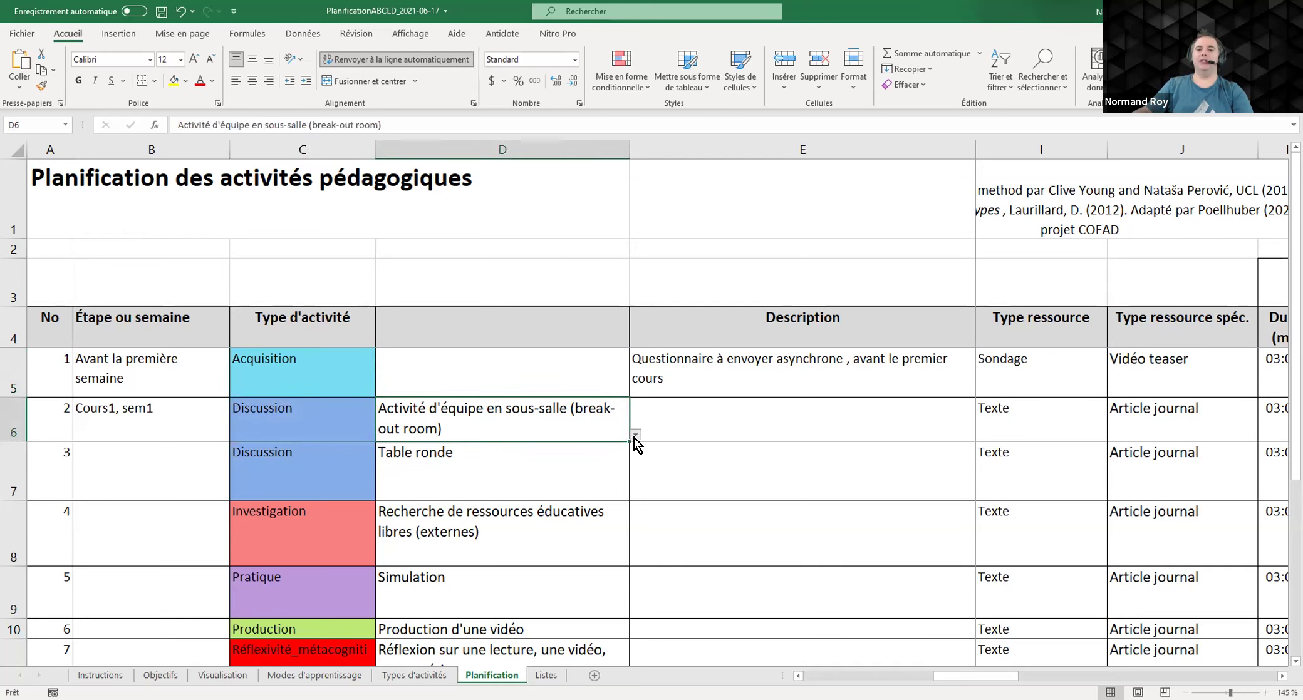
left_click(634, 436)
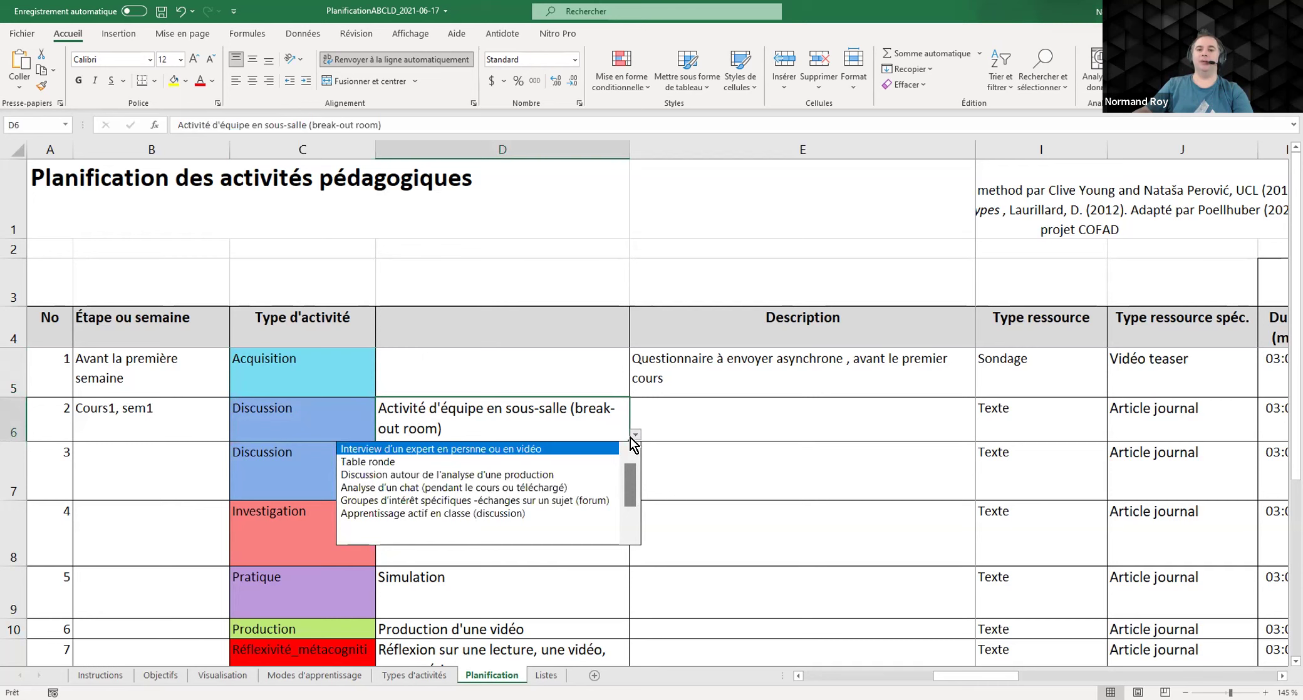
left_click(572, 476)
Step: Replace the step or week of activity 2 with "1re rencontre"
left_click(190, 419)
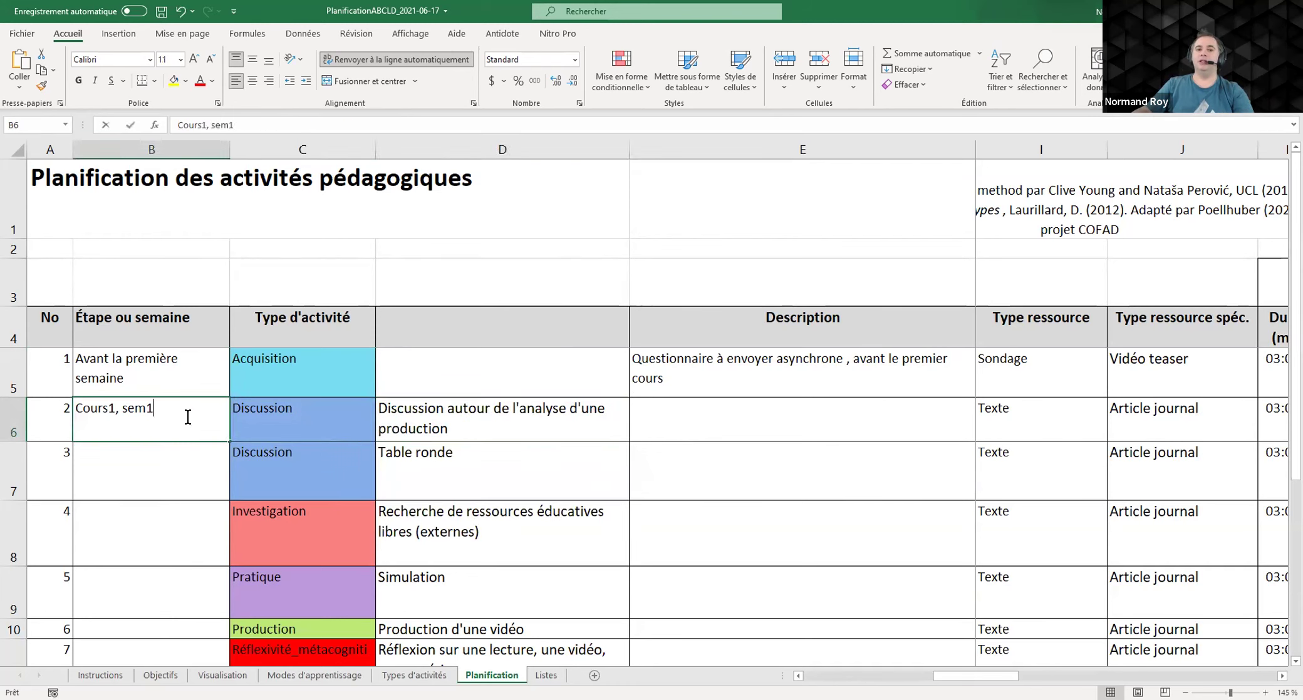
double_click(186, 416)
left_click_drag(154, 410, 59, 416)
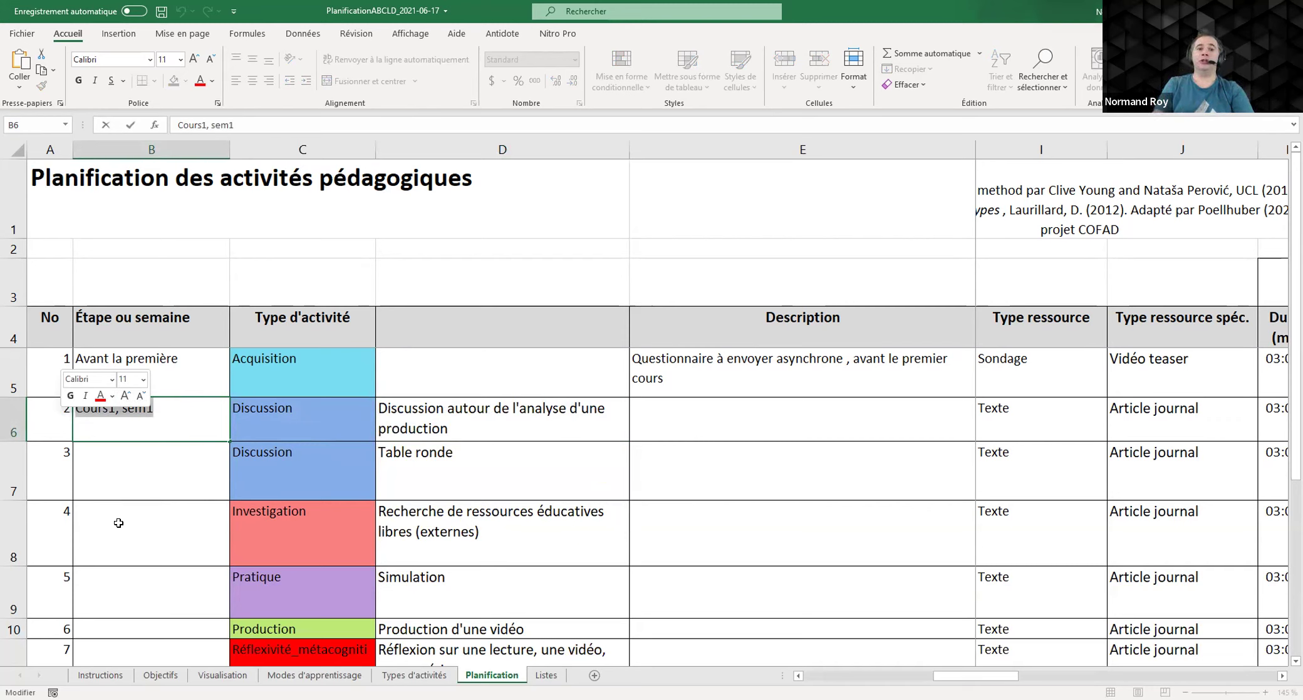
type("1")
key("BackSpace")
type("1")
key("BackSpace")
type("1re rencontre")
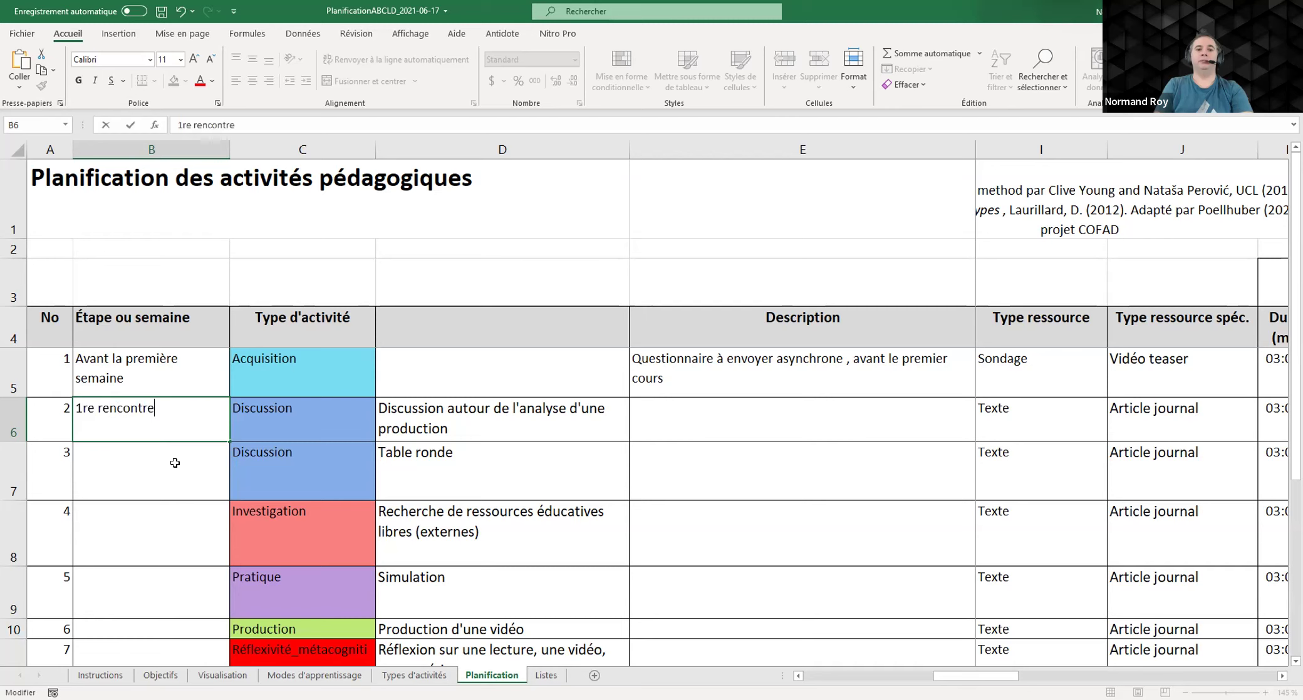
key("Return")
Step: Enter "Présenter deux" as the description of activity 2
key("Right")
key("Right")
key("Up")
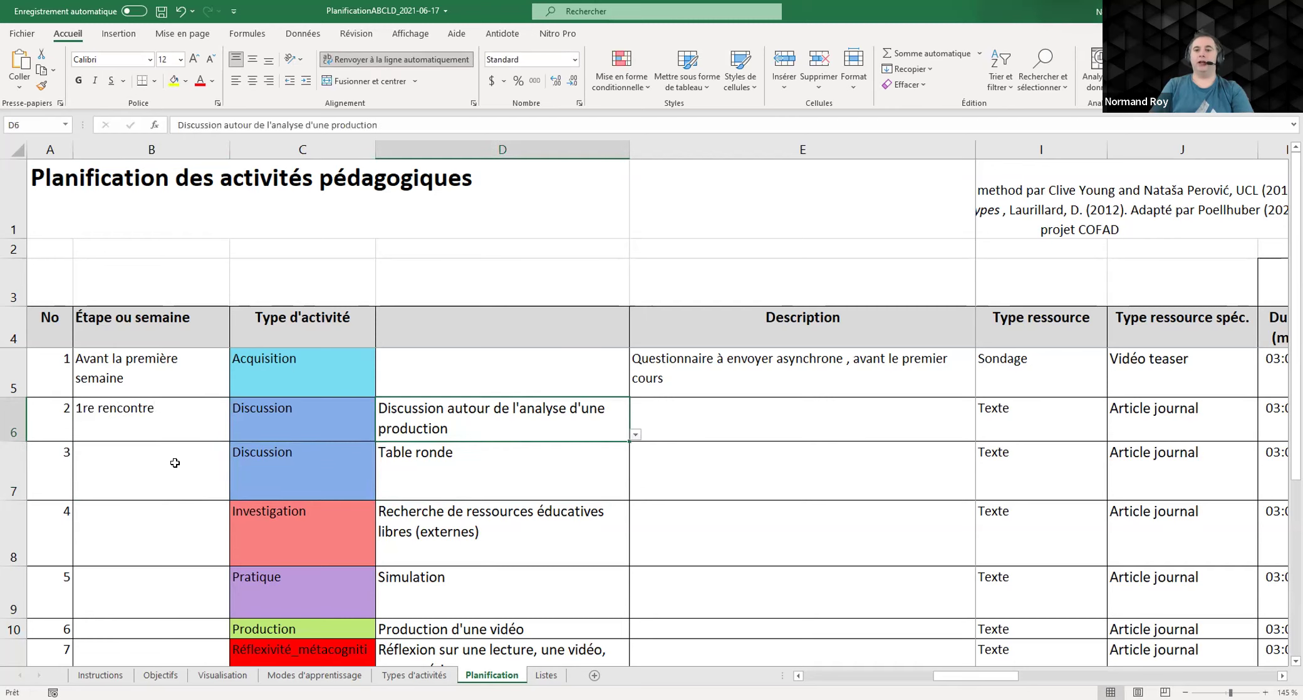
key("Right")
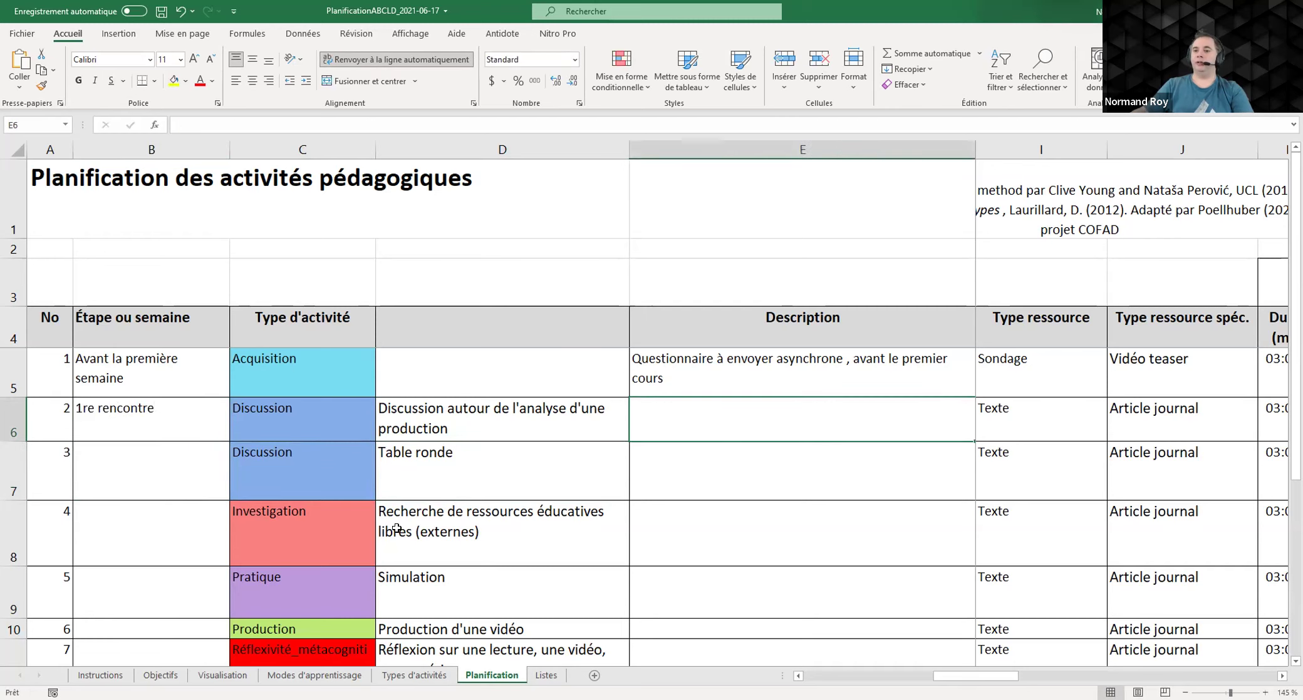
double_click(805, 422)
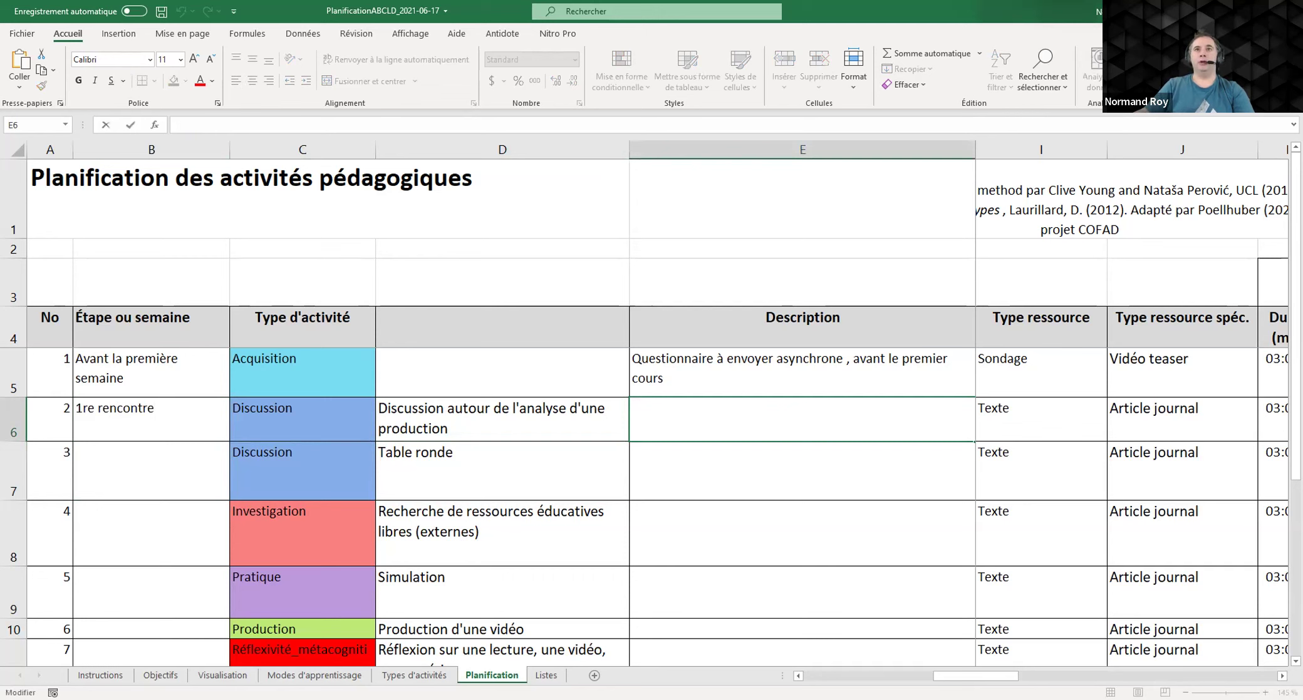
type("Présenter deux")
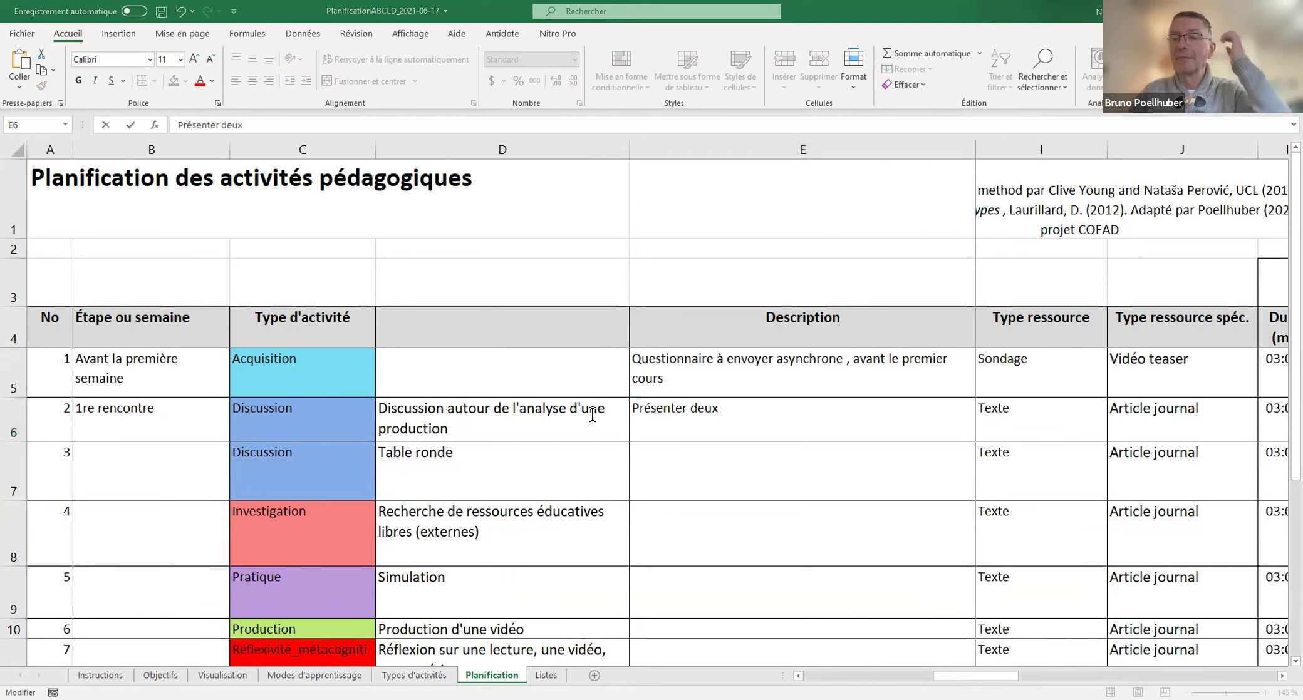
Step: Copy the step or week "1re rencontre" from activity 2 to activity 3
left_click(147, 446)
key("Up")
key("ctrl+c")
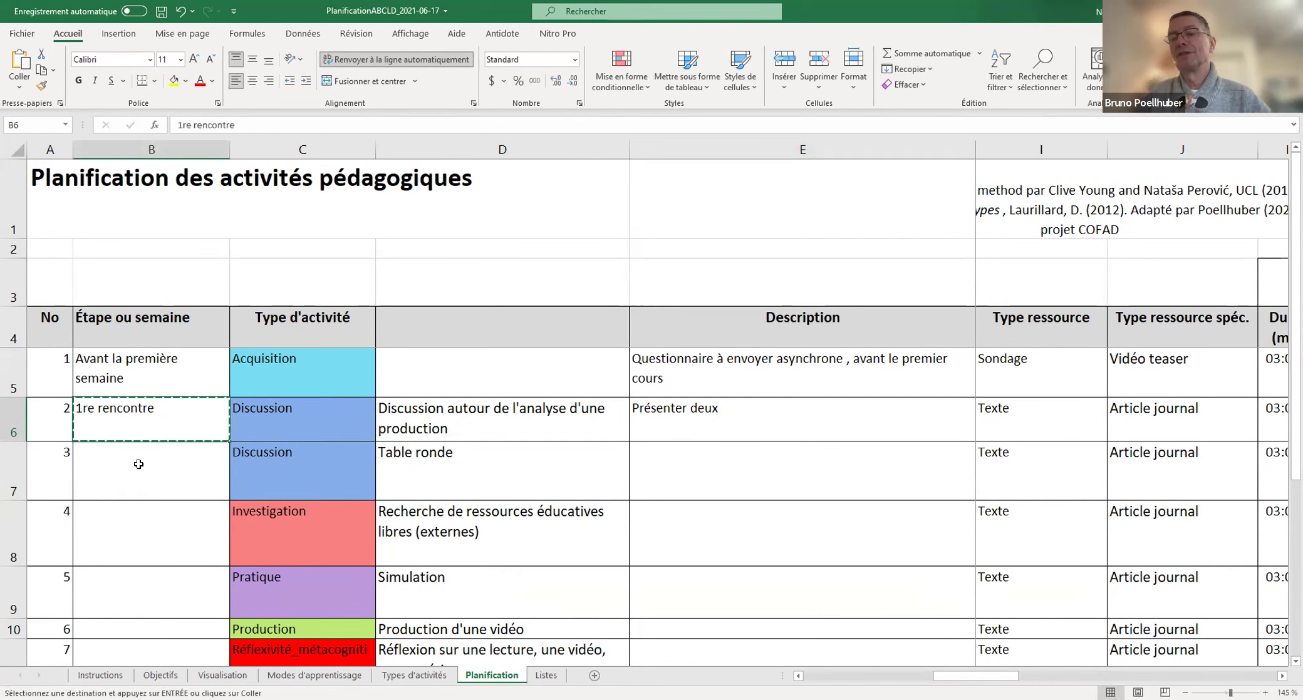
key("Down")
key("ctrl+v")
Step: Replace the step or week of activity 2 with "Avant la rencontre"
left_click(144, 410)
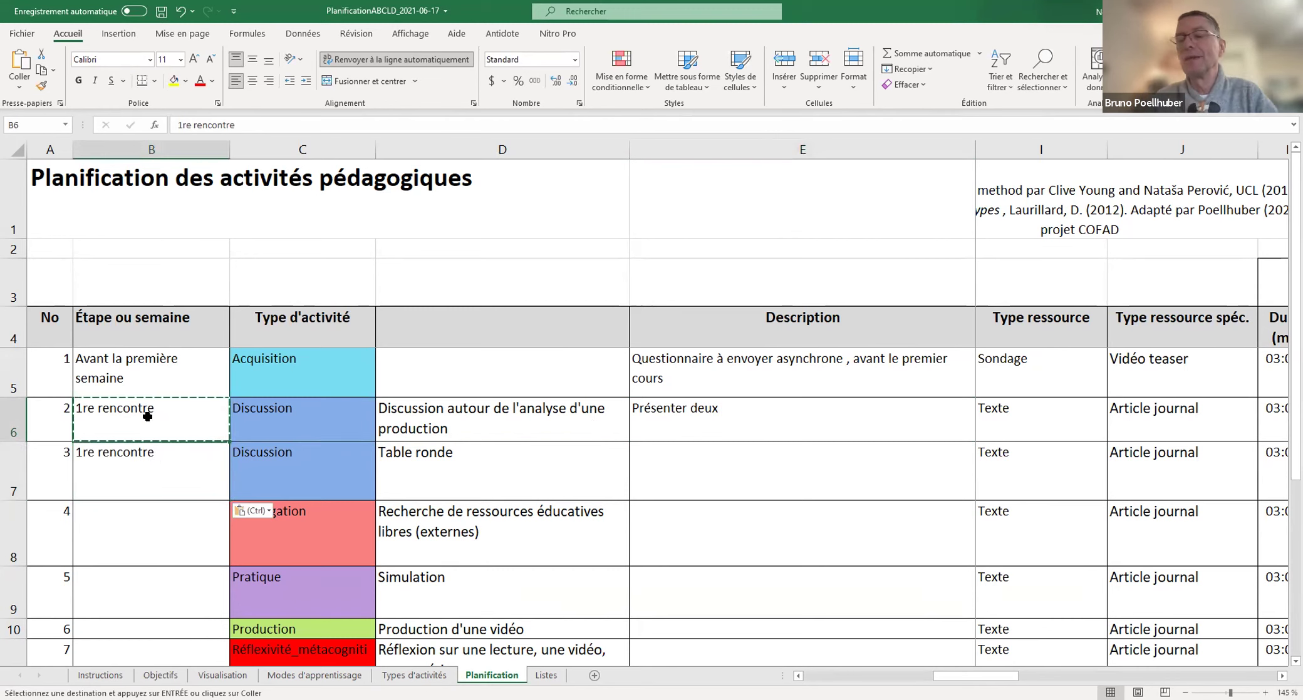
double_click(158, 416)
key("shift+End")
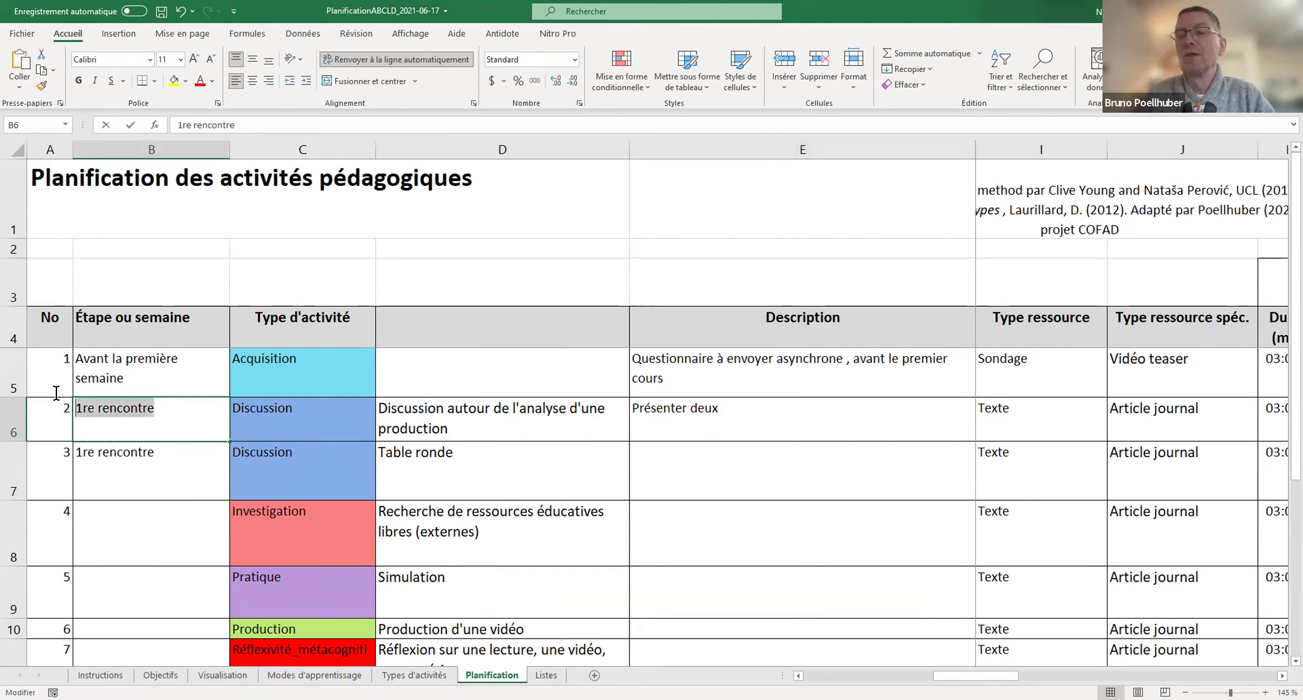
type("Avant la")
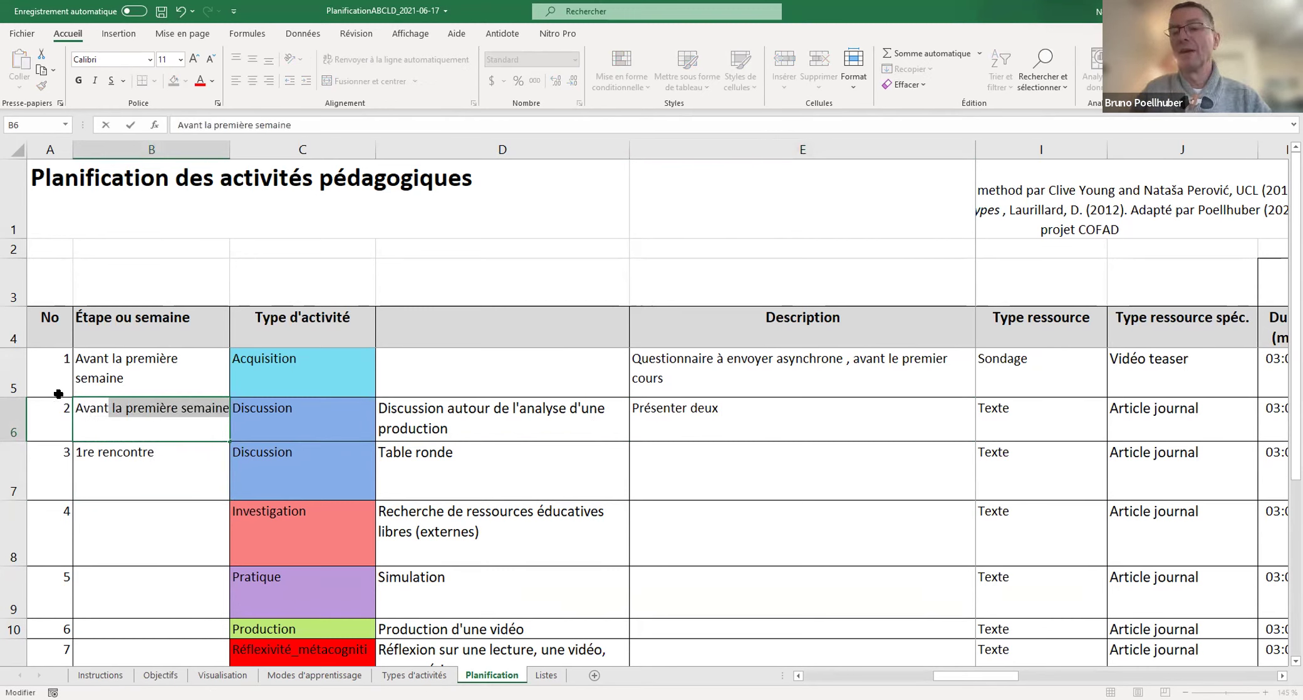
key("BackSpace")
type("la rencontre")
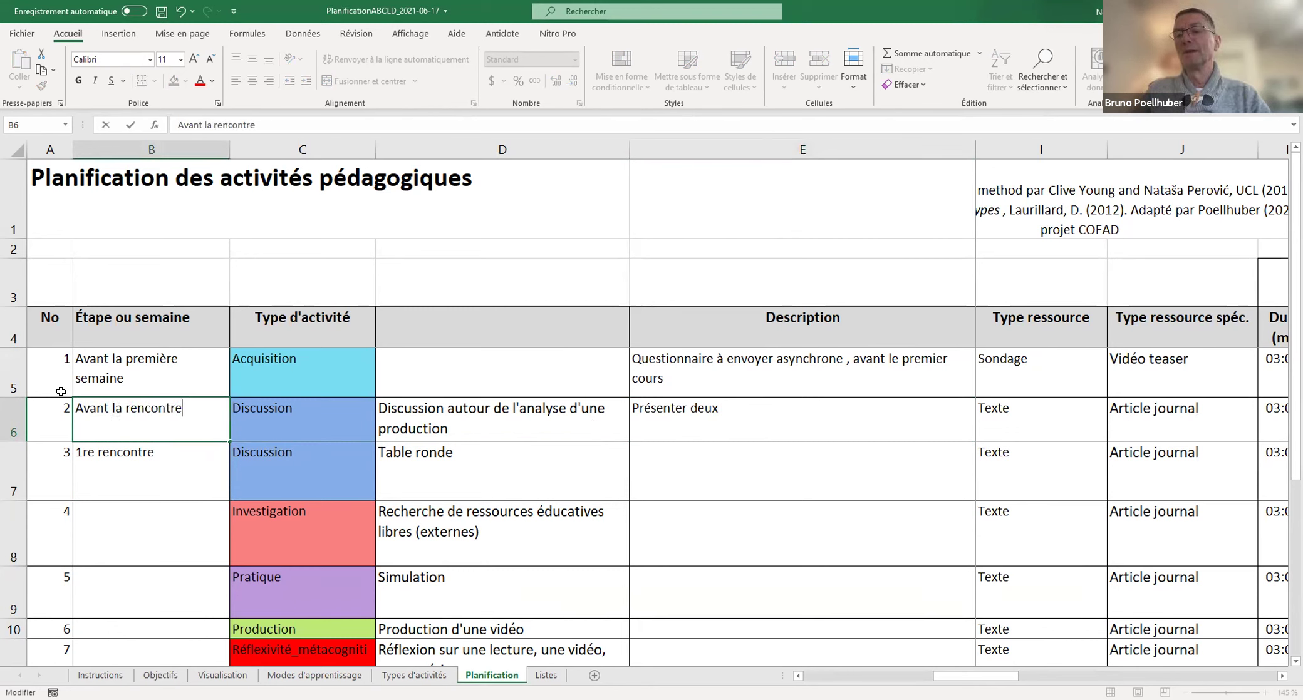
key("Return")
Step: Set activity 2 to the type Investigation with the specific activity "Analyse et critique de la littérature existante (forum/blog/wiki/RSS) [V]"
left_click(373, 417)
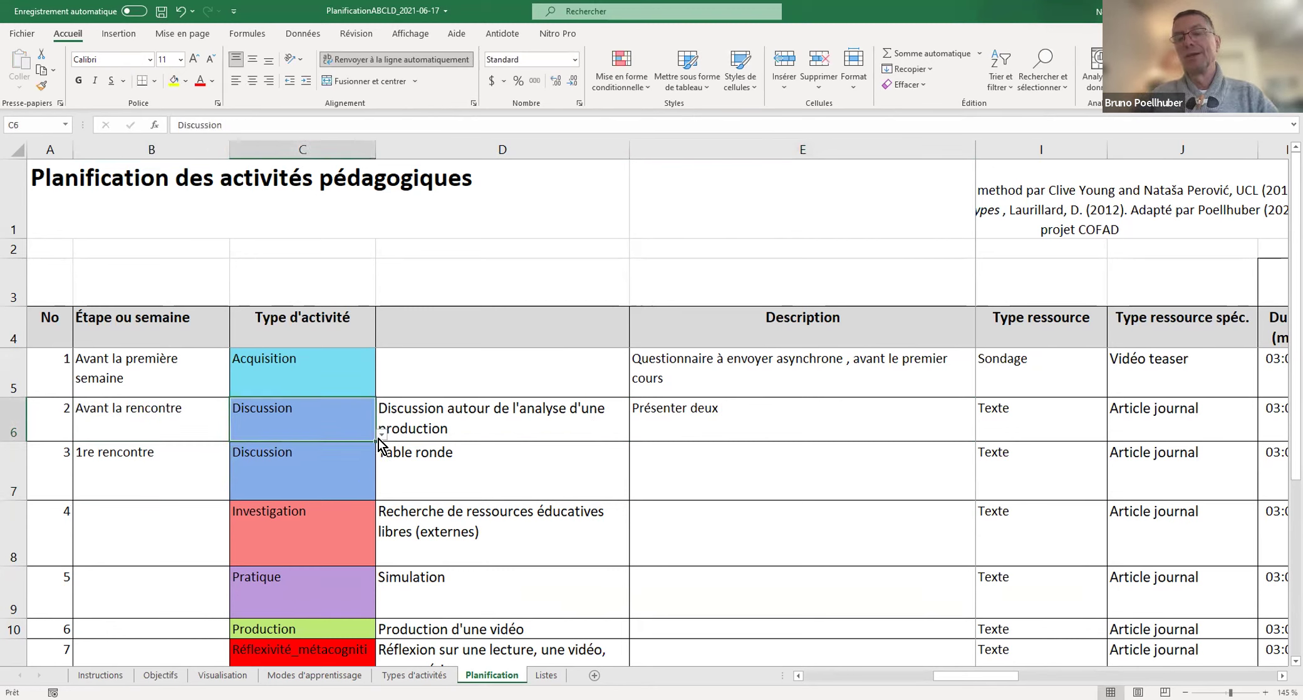
left_click(382, 434)
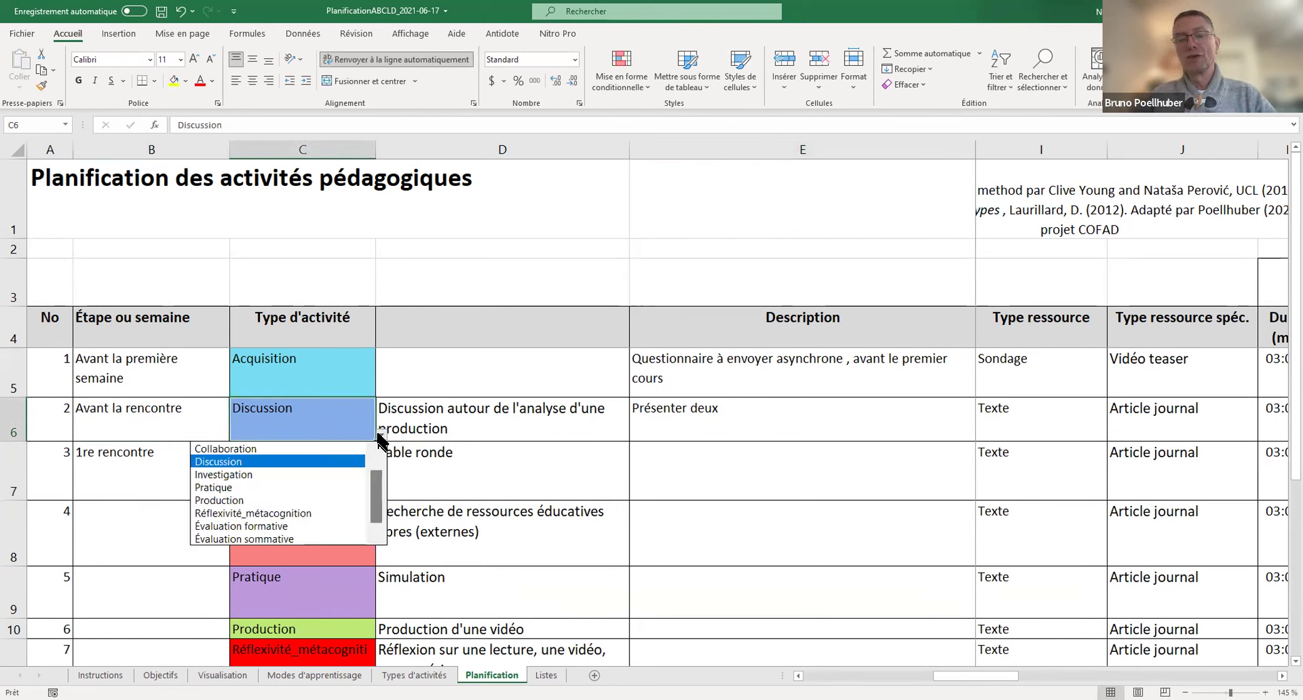
left_click(329, 474)
left_click(467, 423)
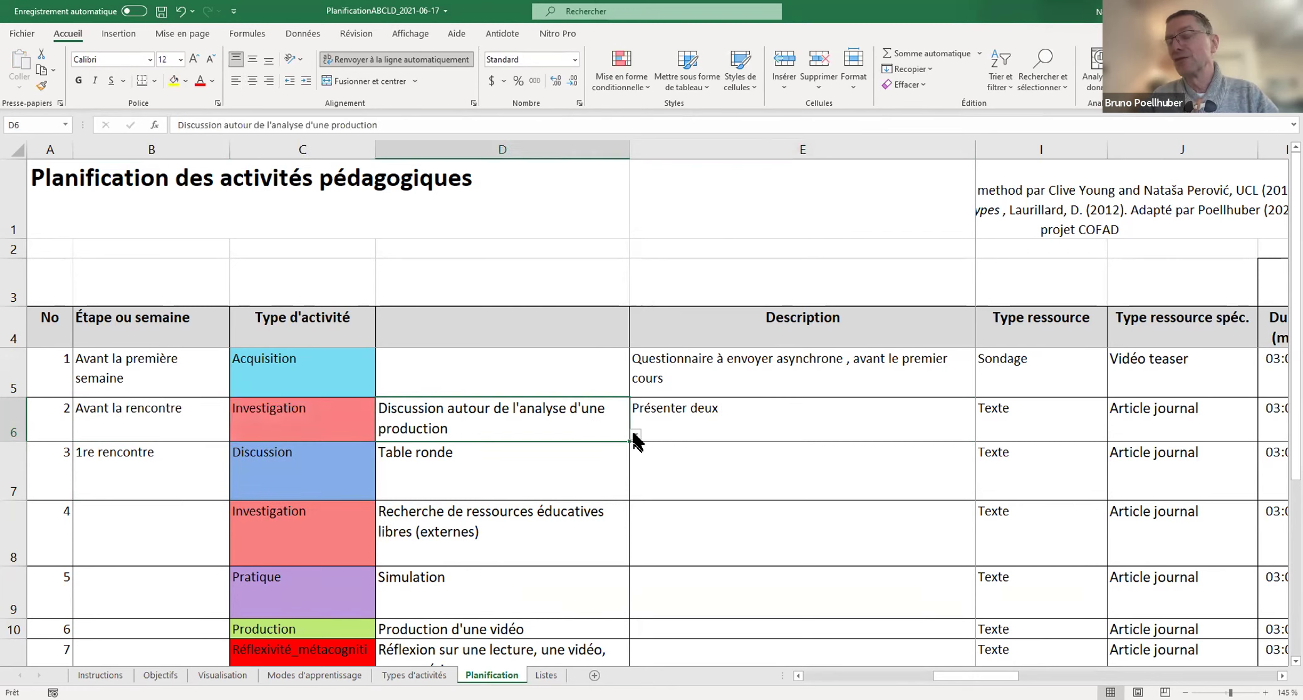
left_click(635, 435)
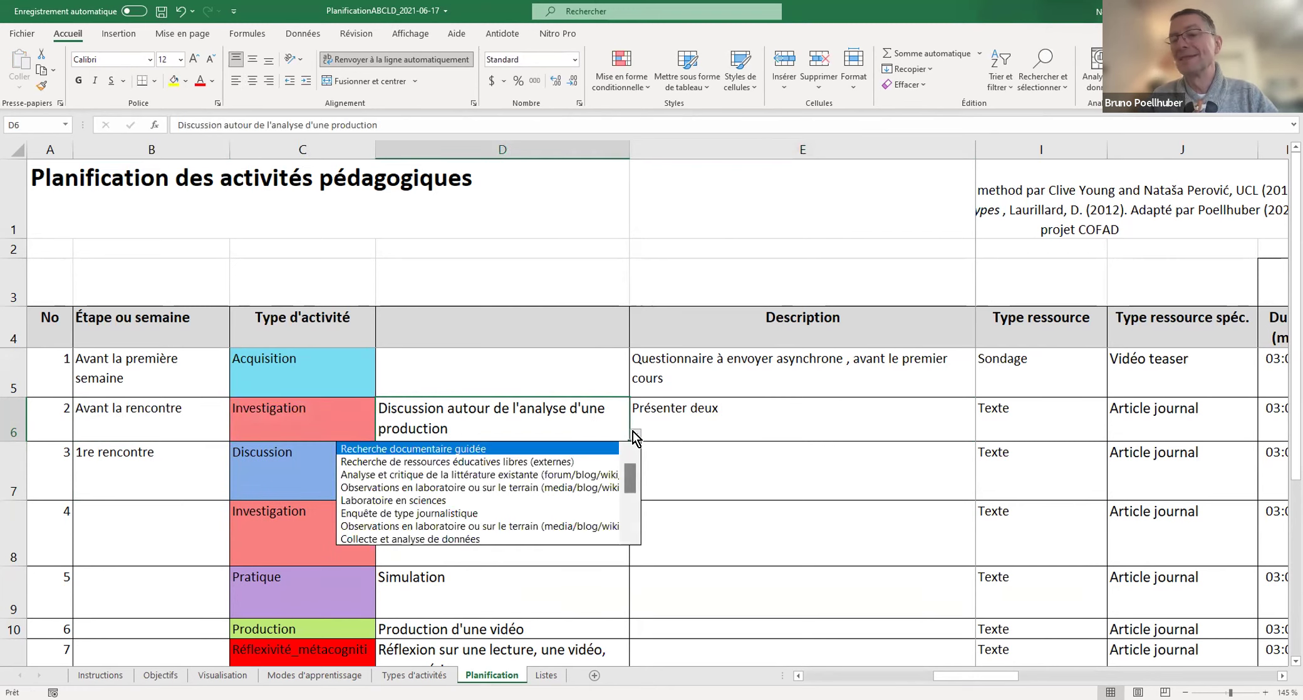
left_click(551, 474)
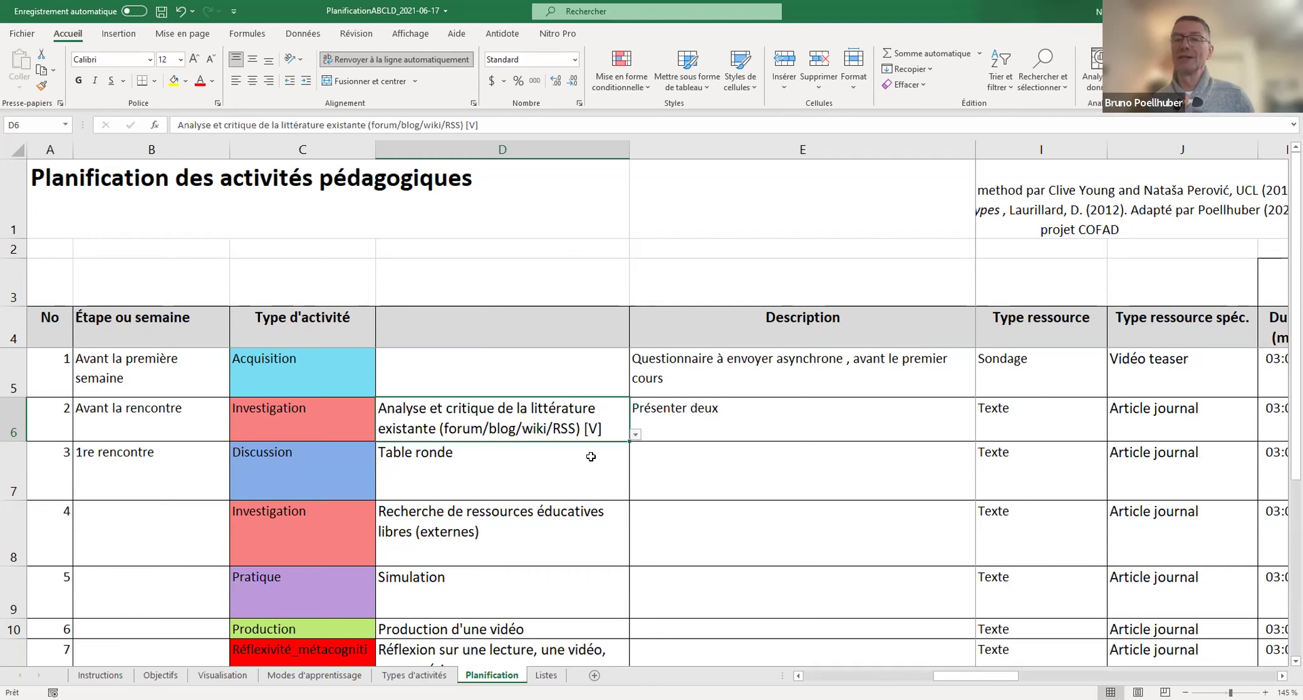
Step: Replace the description of activity 2 with "Identifier deux vidéos pédagogiques dans leur discipline"
left_click(717, 422)
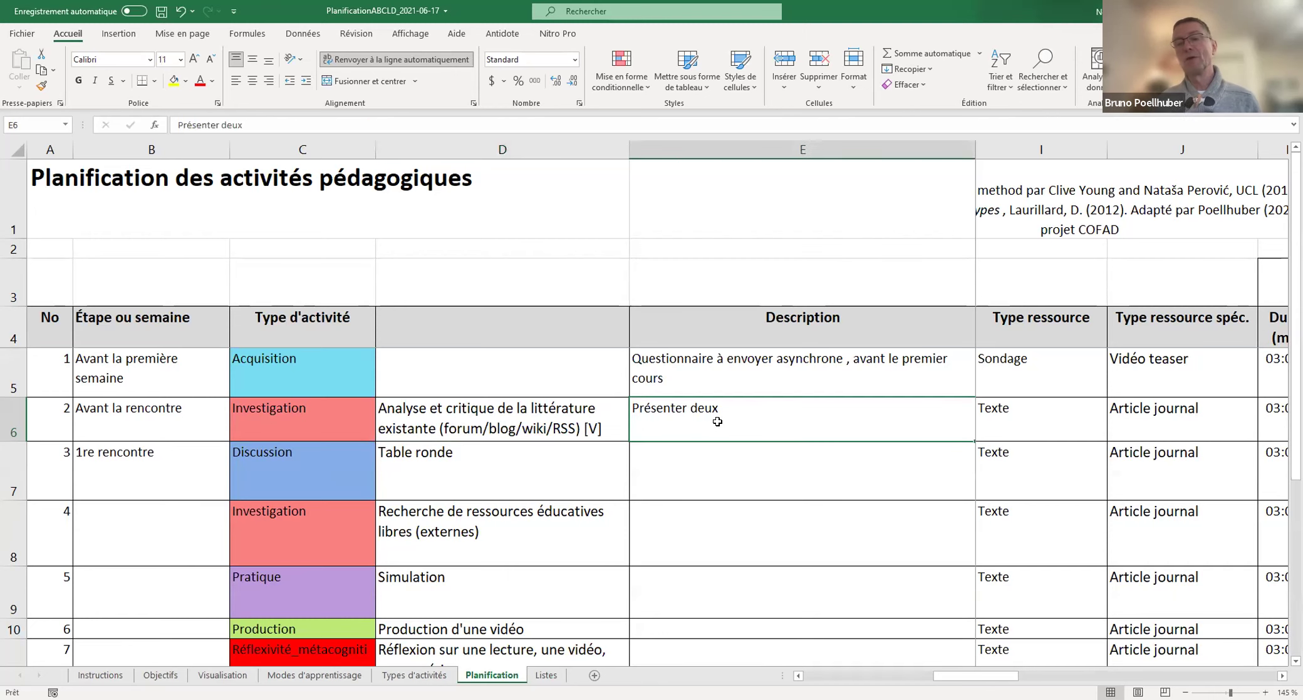
double_click(679, 408)
left_click_drag(720, 408, 599, 407)
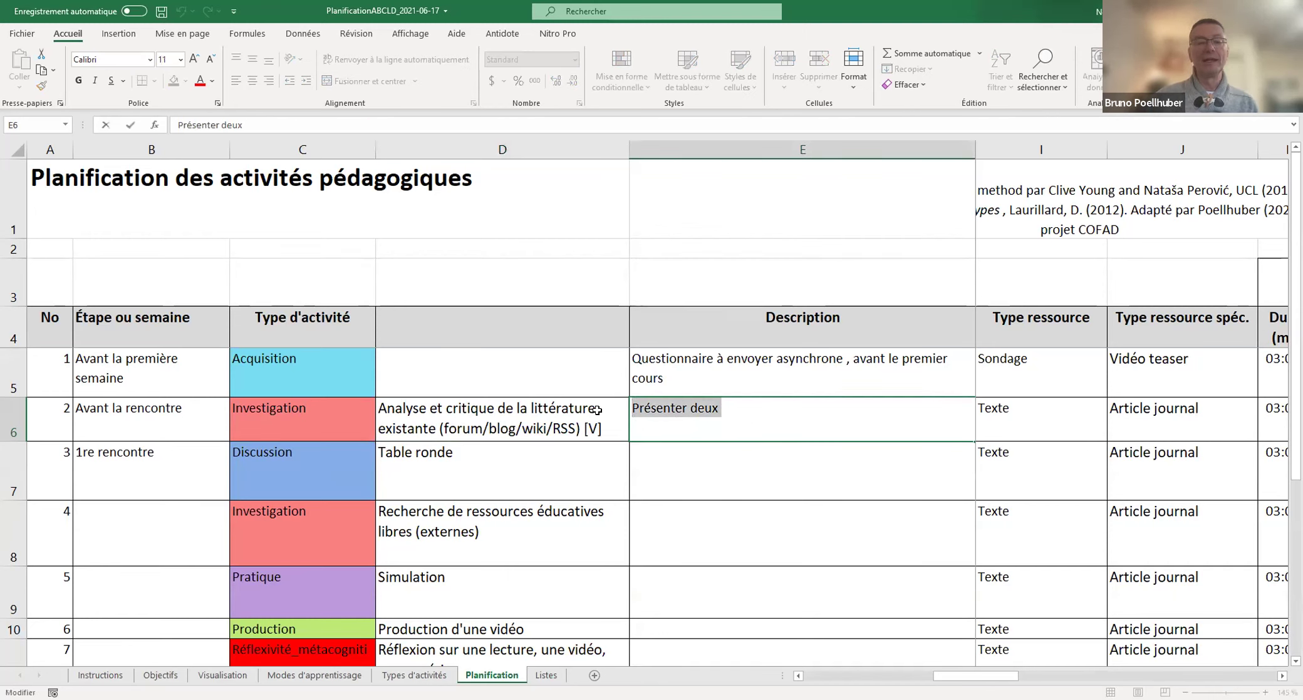
type("Identifier deux ")
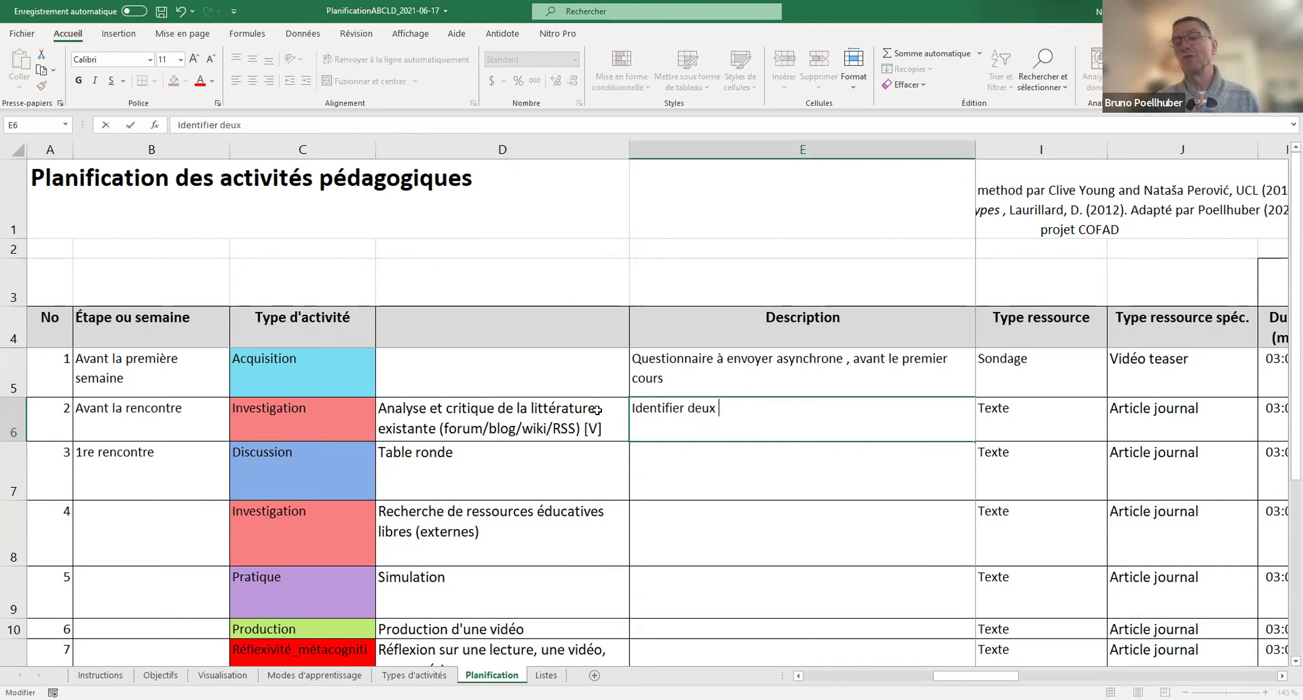
type("vidéos pédagogiques dans le ur")
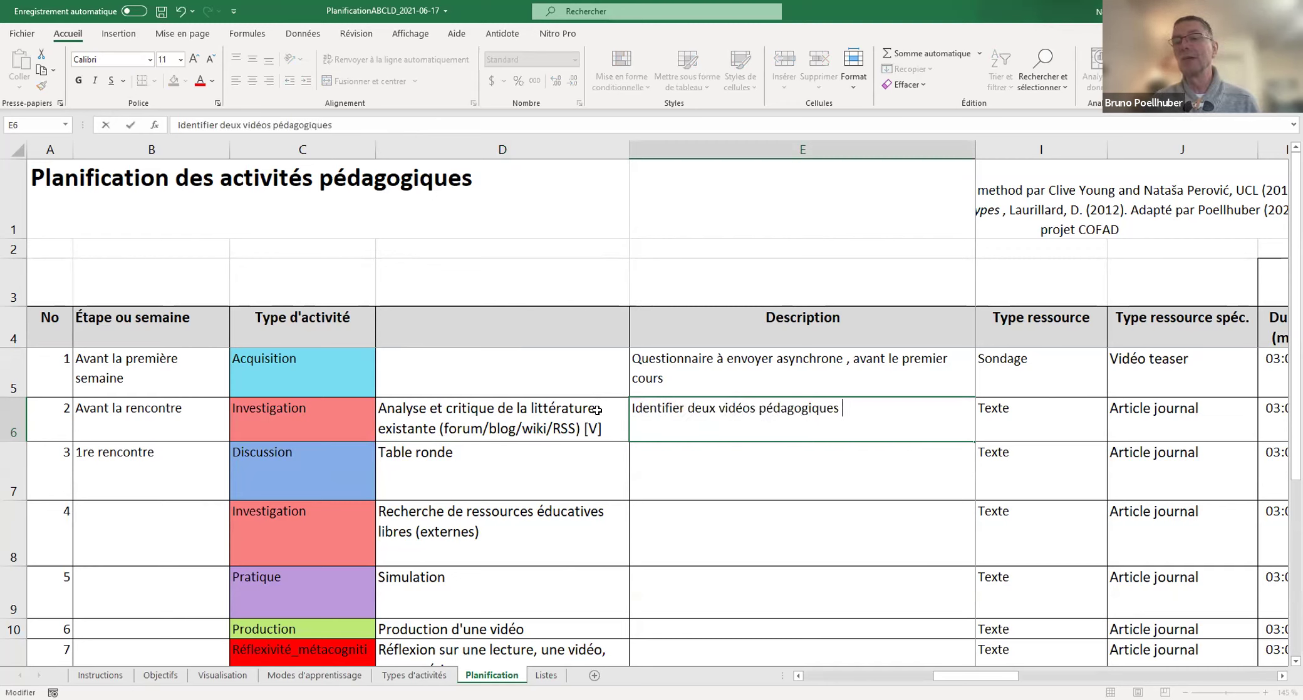
key("BackSpace")
key("BackSpace")
key("BackSpace")
key("BackSpace")
type("ur")
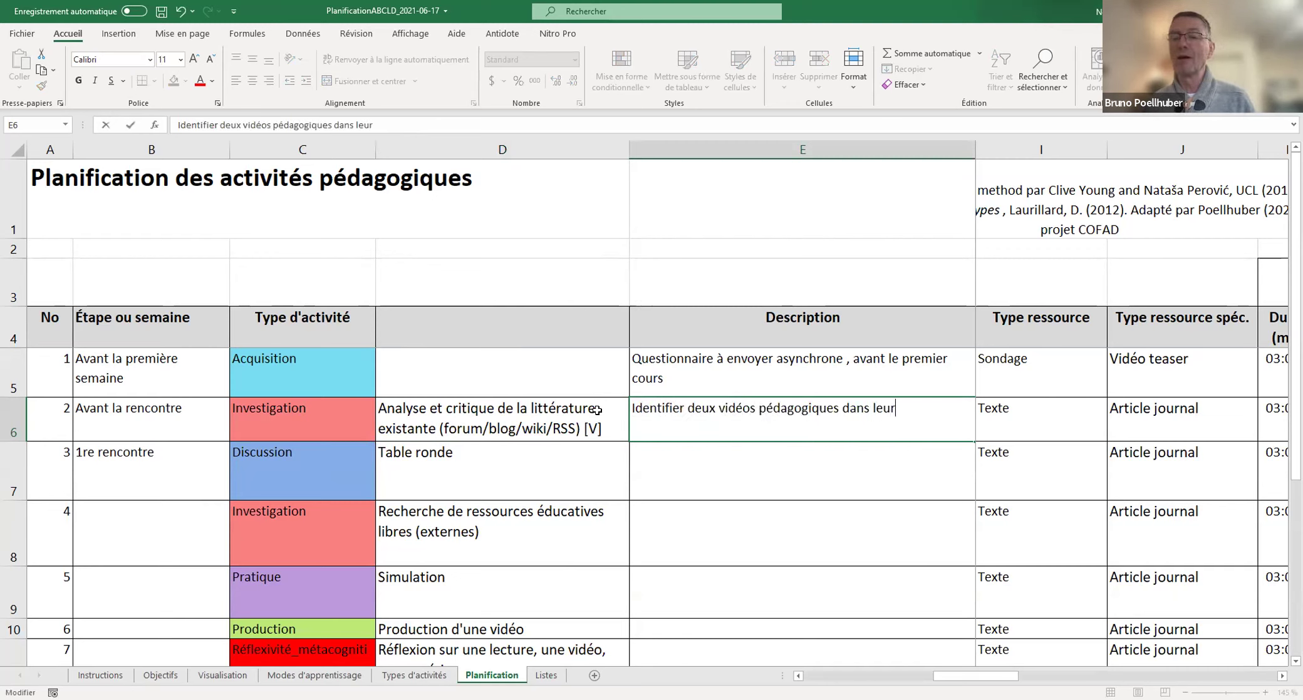
type(" discipli")
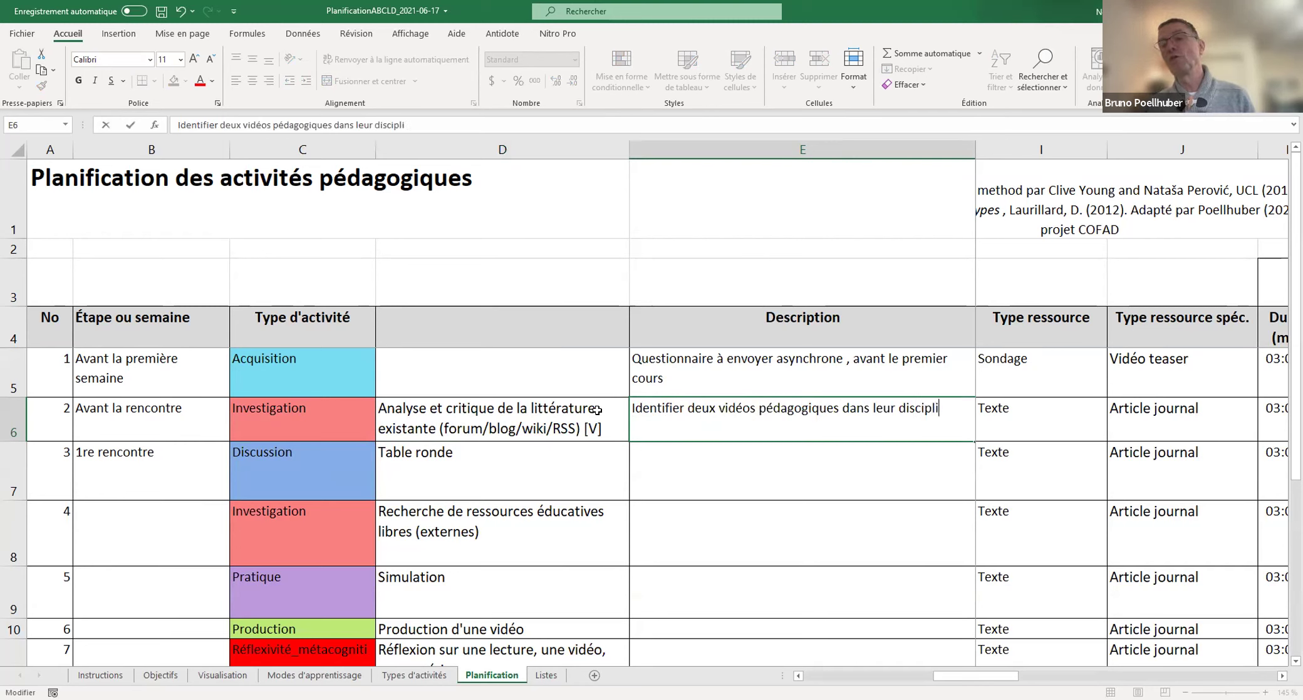
type("ne")
key("Return")
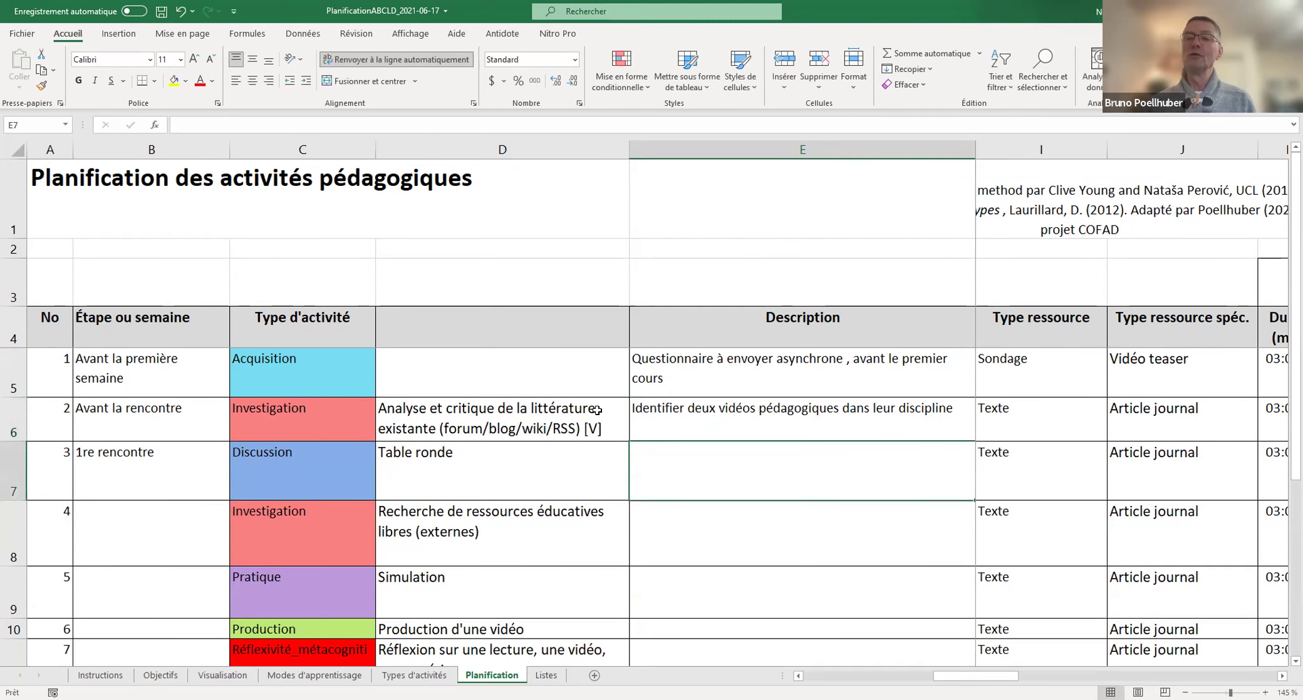
Step: Set the resource type of activity 2 to ExerciceVidéo
left_click(1072, 419)
left_click(1113, 435)
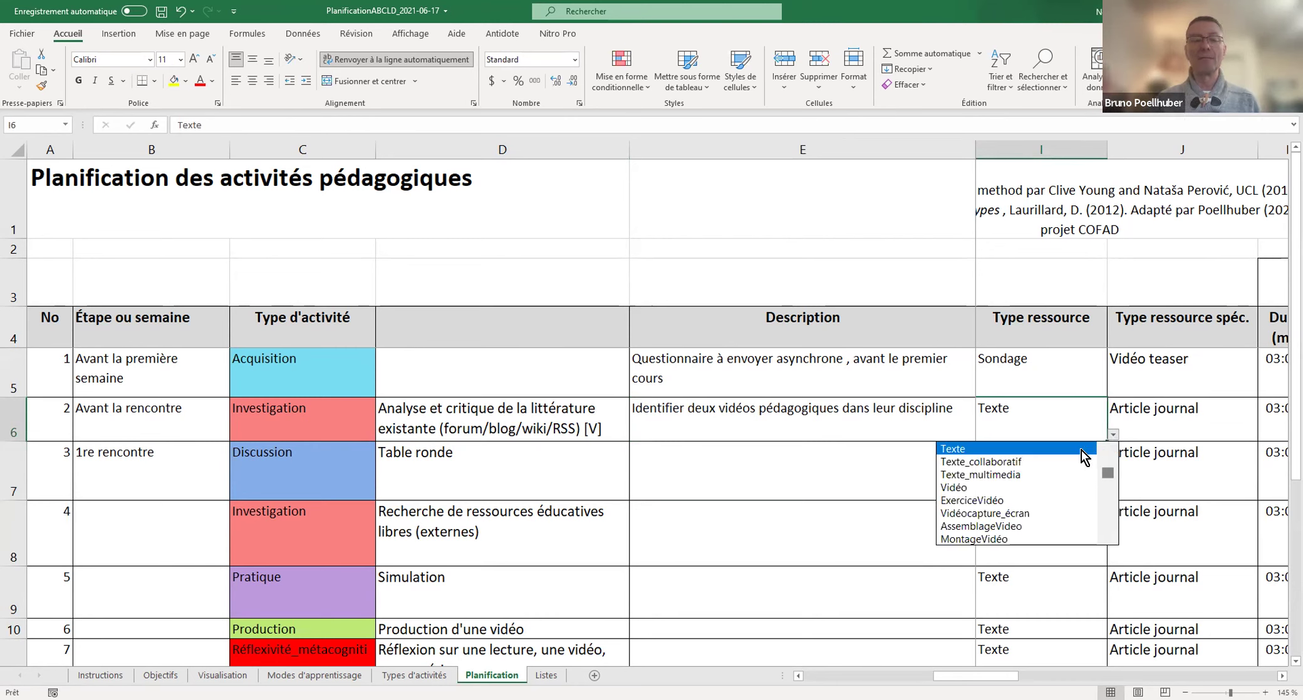
left_click(1050, 500)
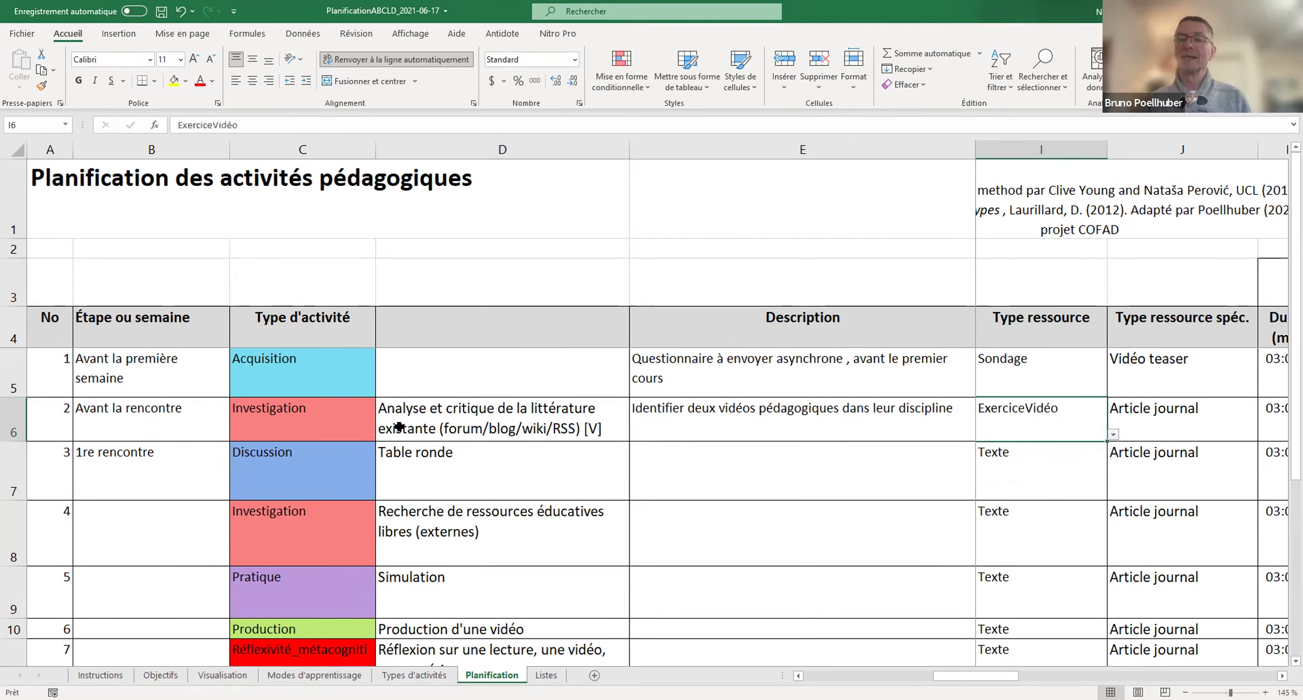
Step: Change the type of activity 1 to Discussion and look through the specific activities offered for it
left_click(324, 364)
left_click(381, 390)
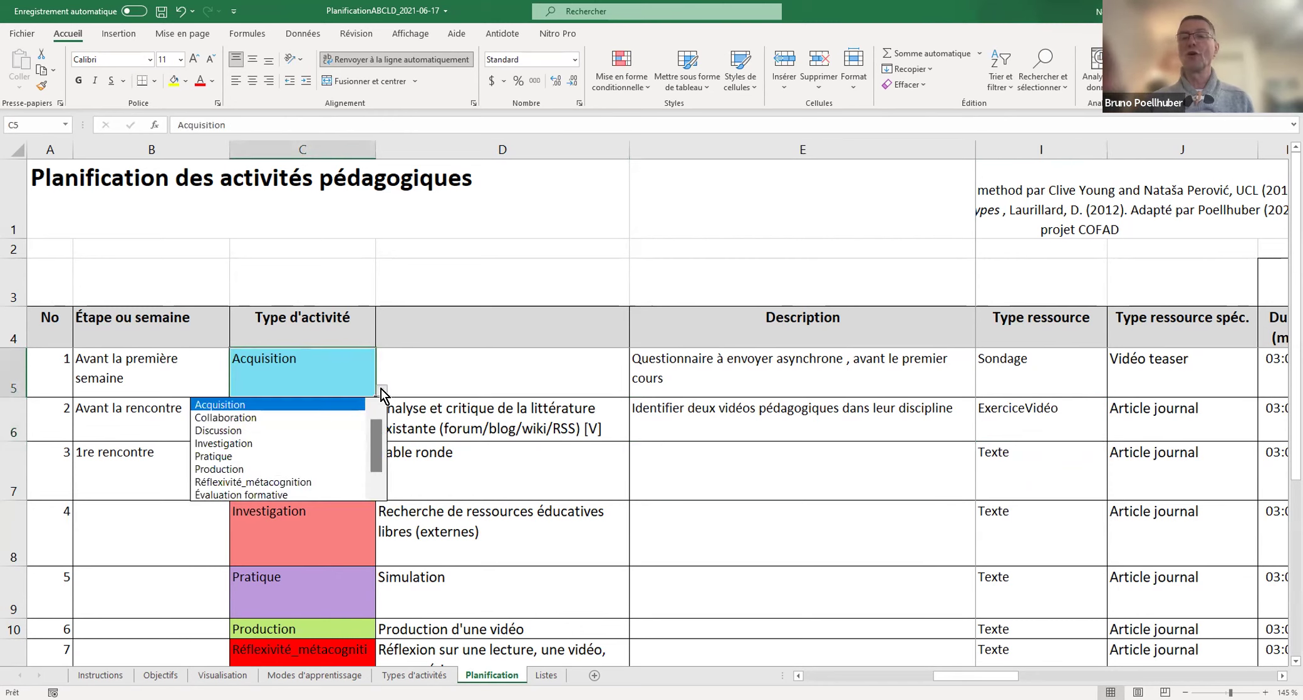
left_click(316, 429)
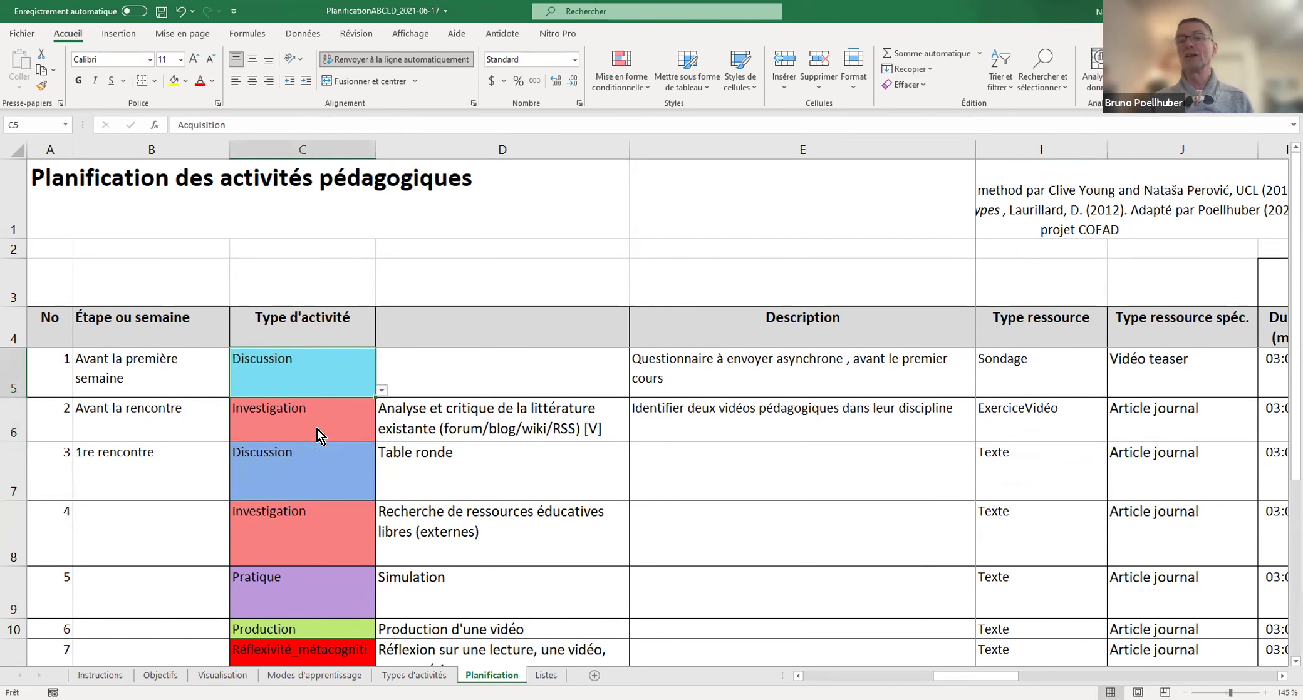
left_click(566, 395)
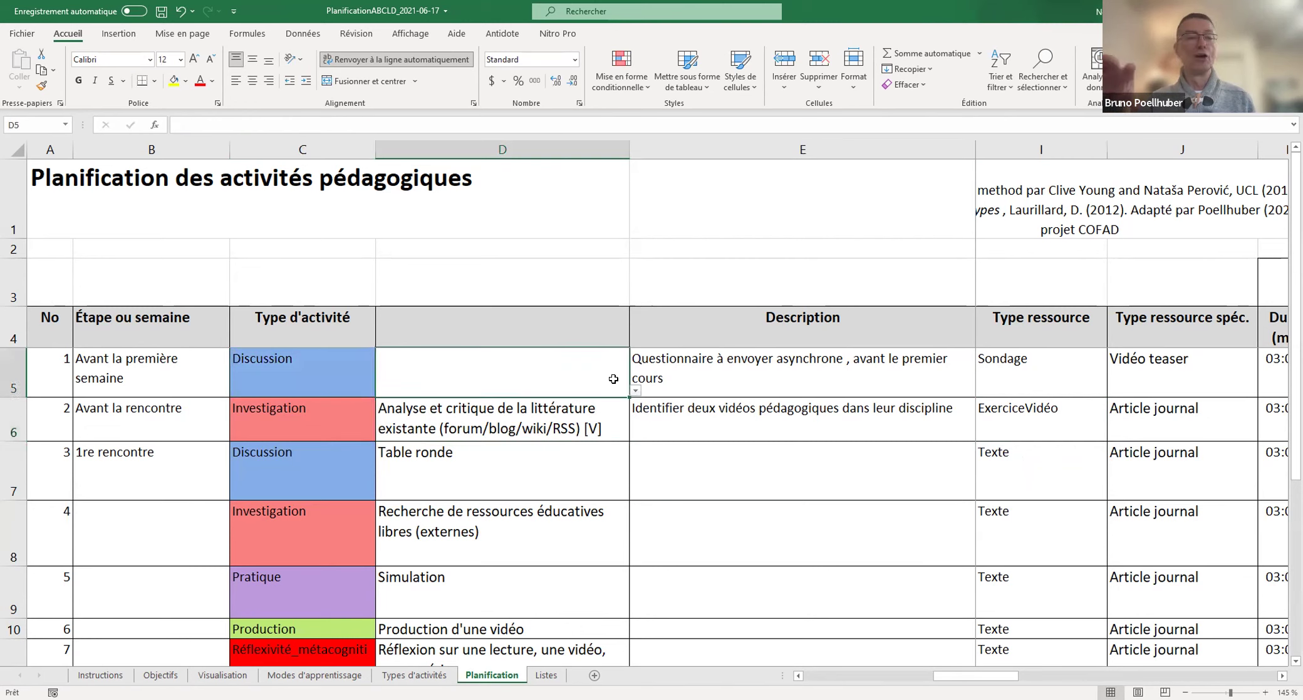
left_click(633, 394)
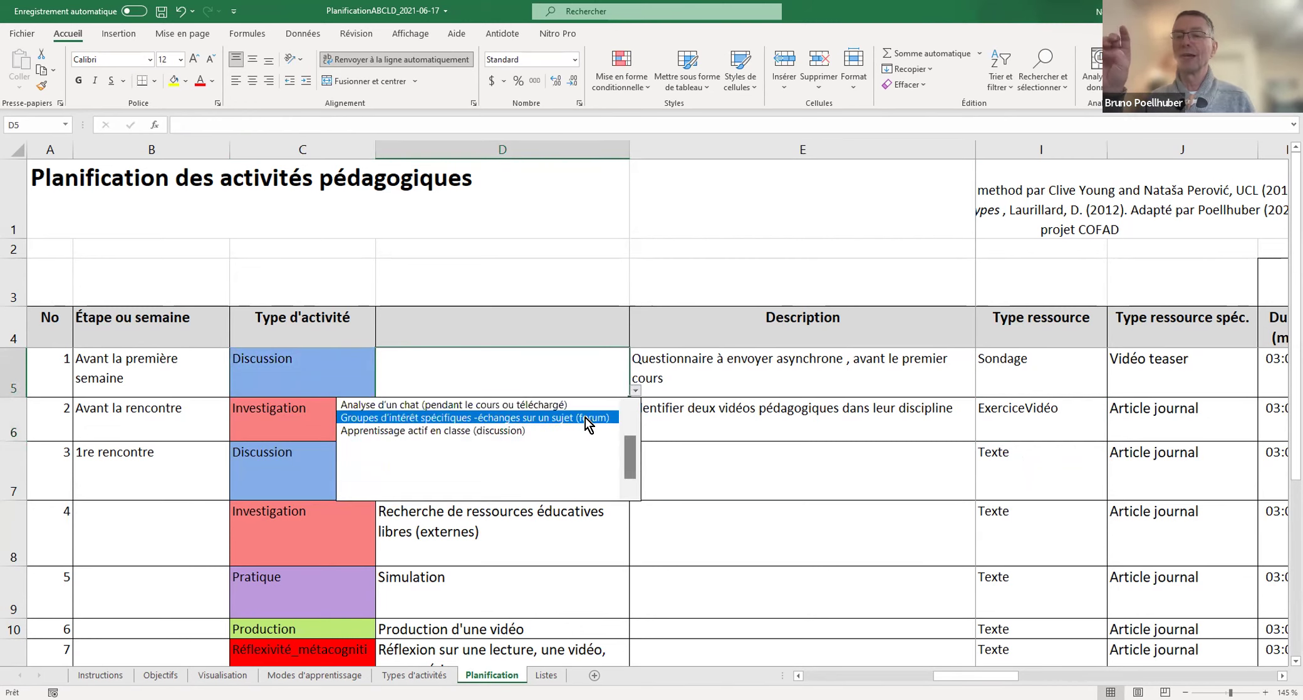
left_click(344, 352)
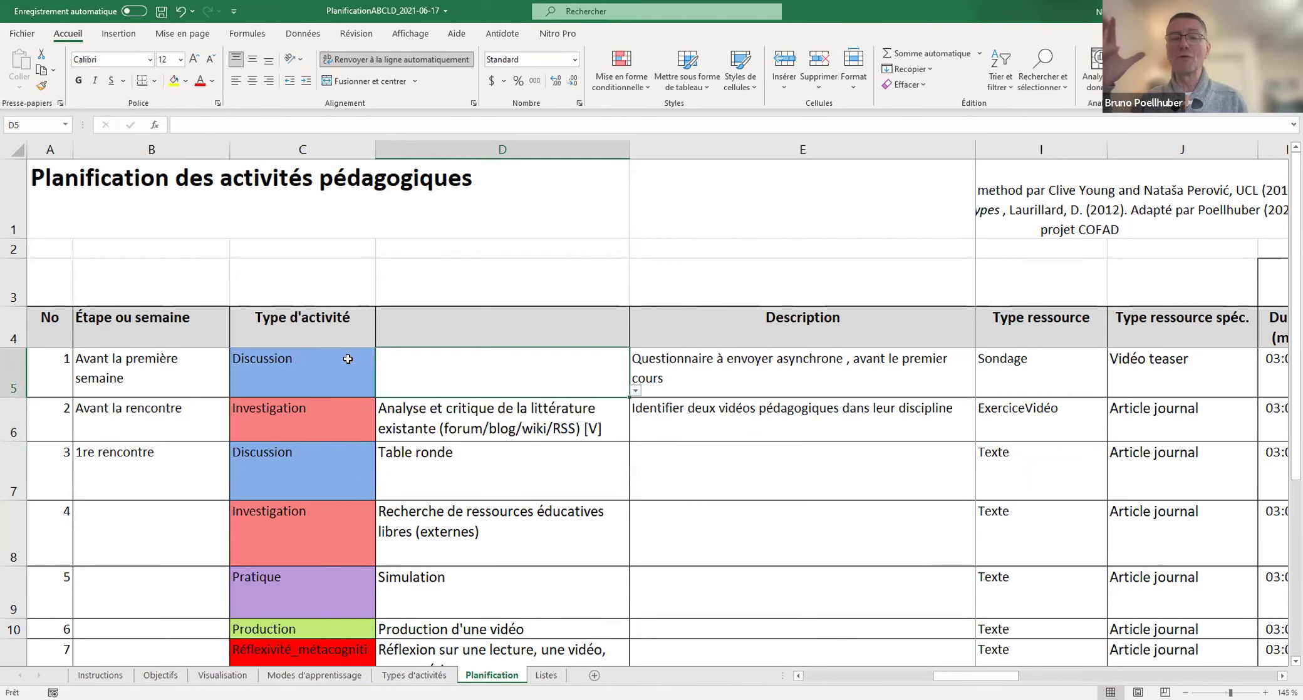
Step: Set the grouping of activity 2 to Équipes
left_click(625, 451)
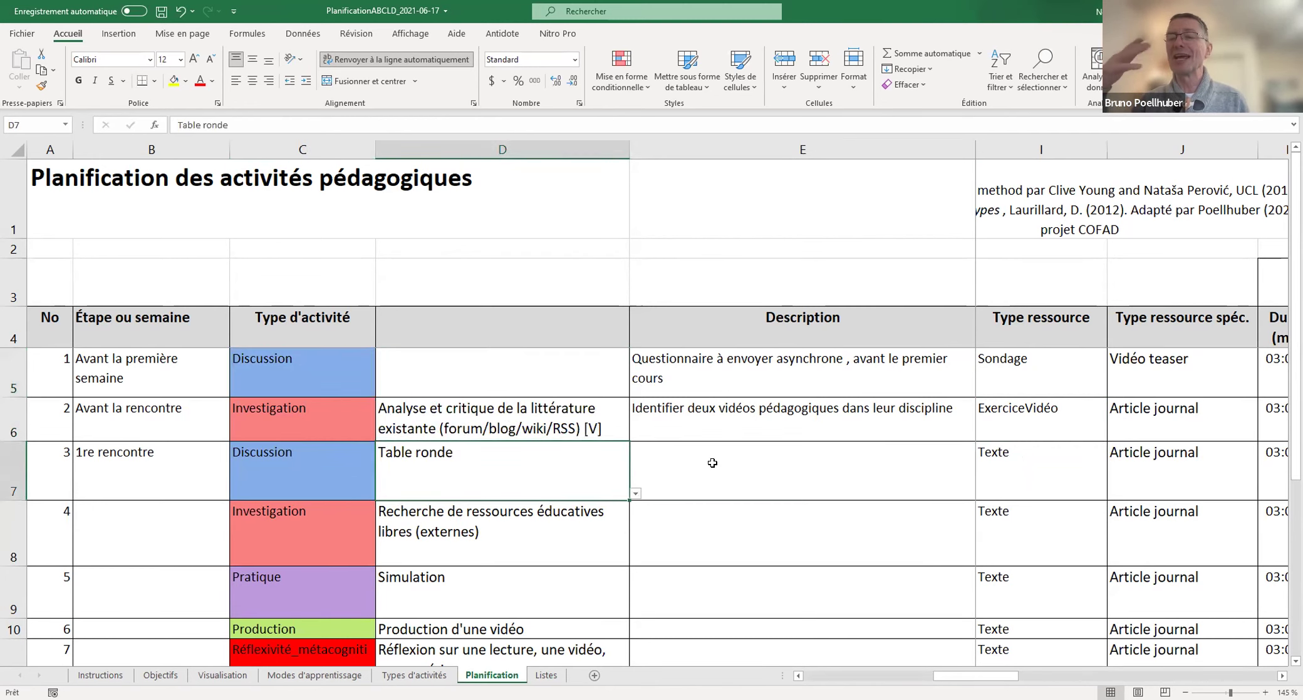
key("Right")
key("Right")
key("Left")
key("Left")
key("Left")
key("Left")
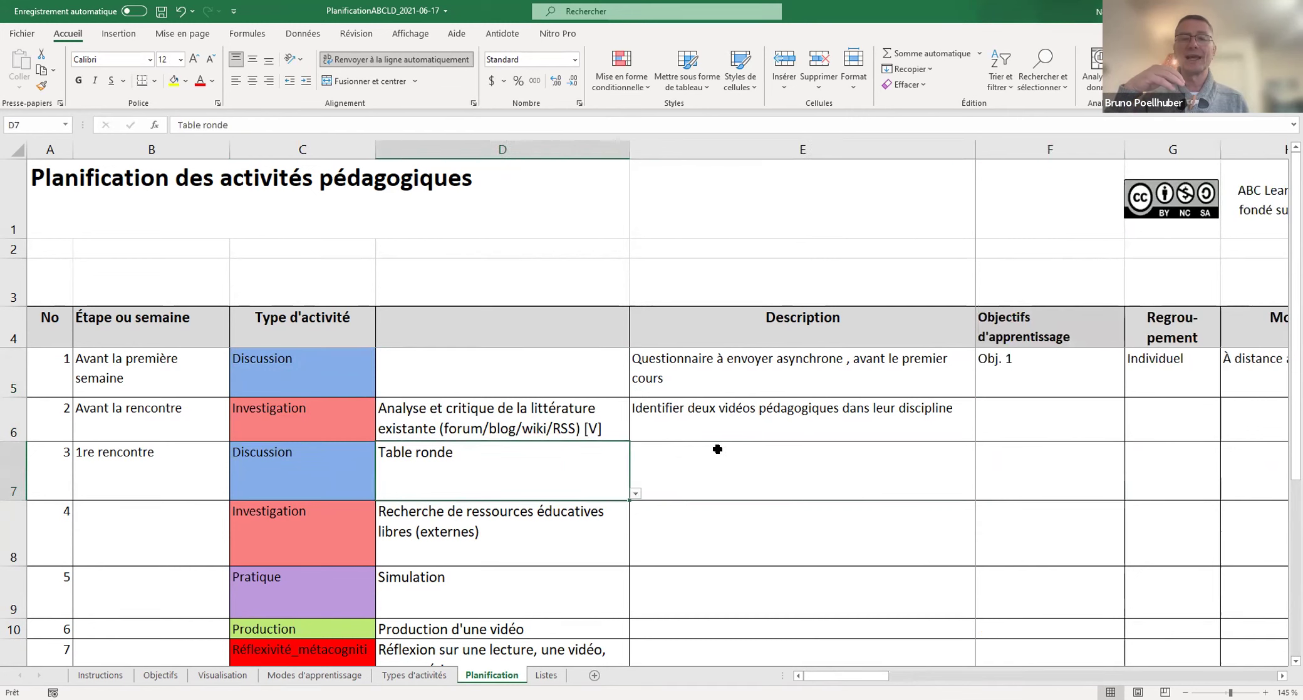
key("Left")
scroll(760, 445, "down", 1, "ctrl")
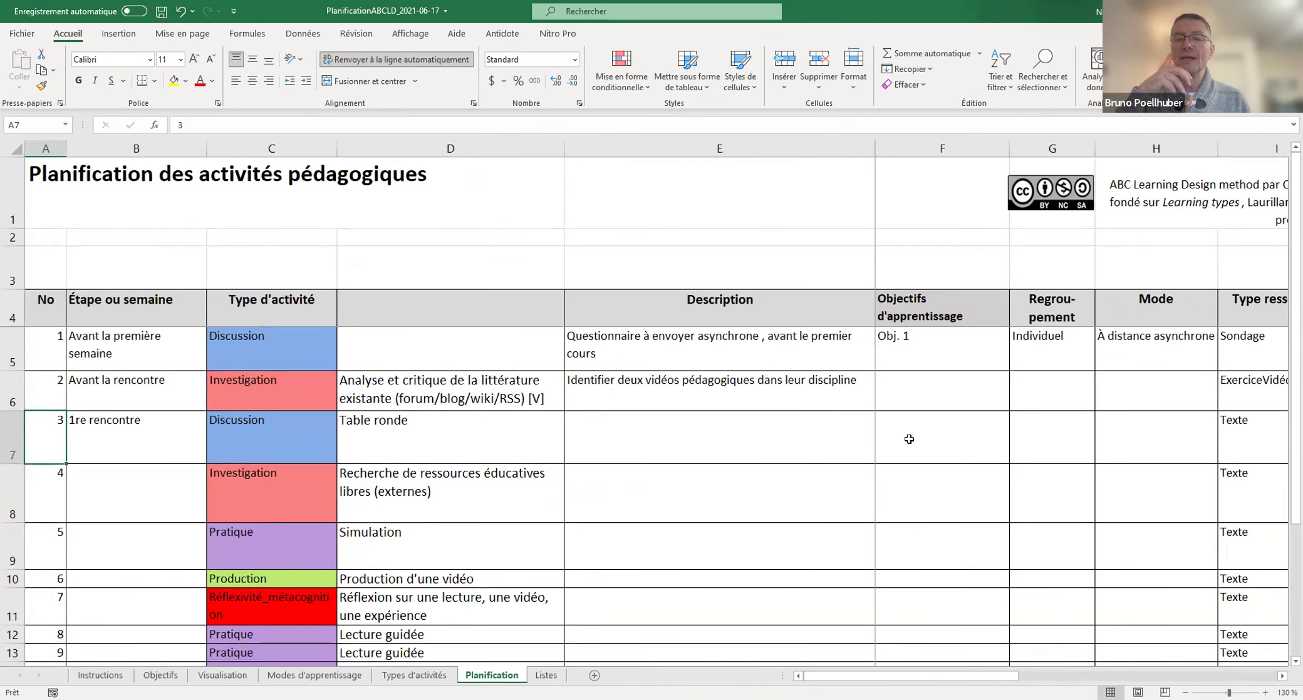
left_click(942, 380)
left_click(1075, 395)
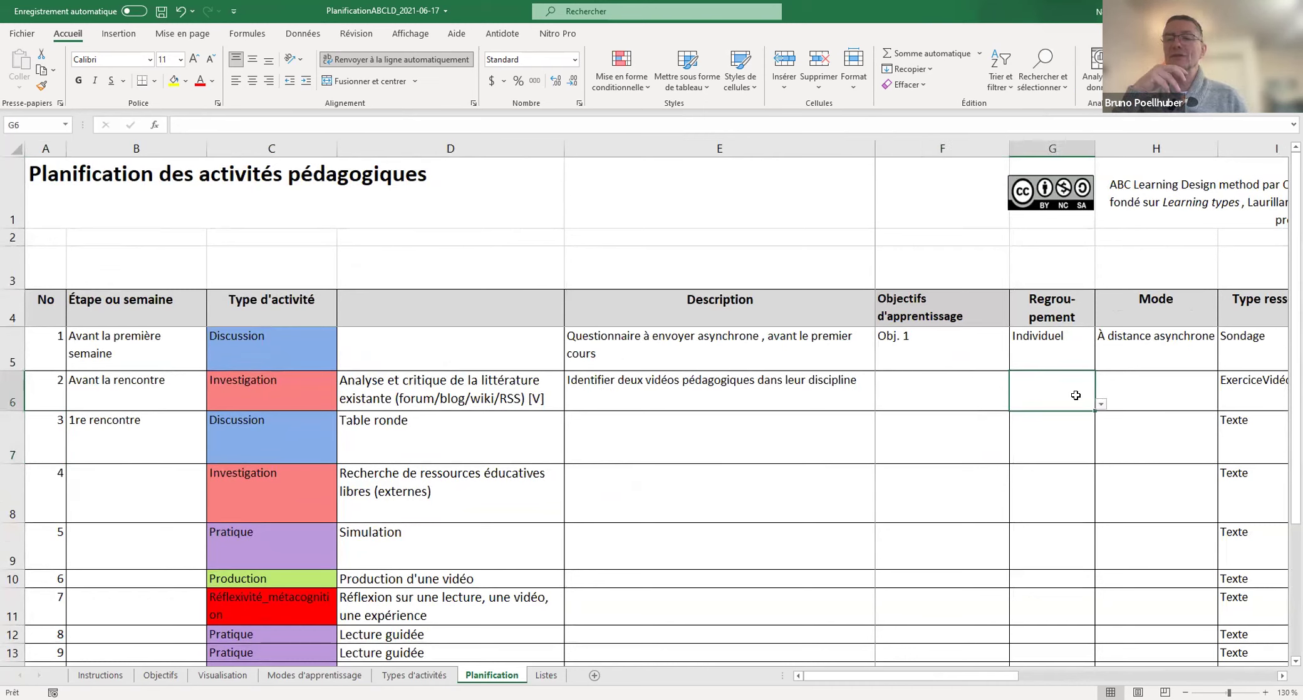
left_click(1100, 404)
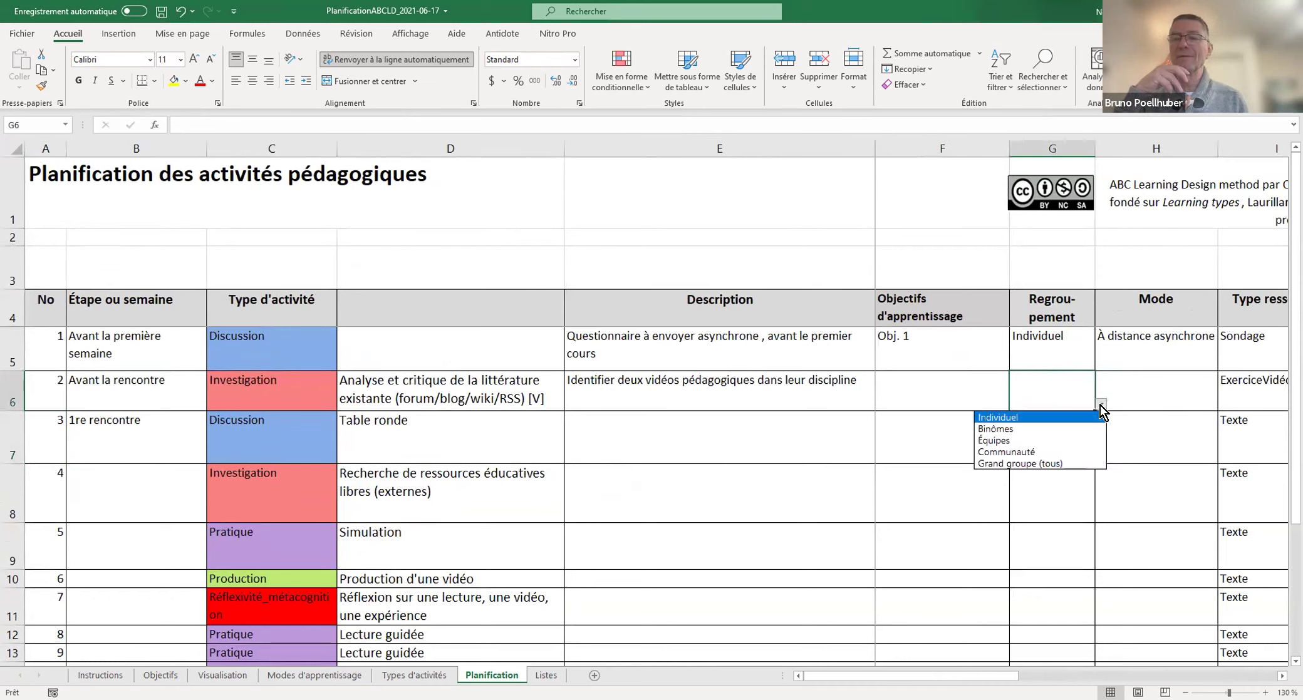
left_click(1035, 436)
Step: Set the mode of activity 2 to "À distance synchrone"
left_click(1199, 389)
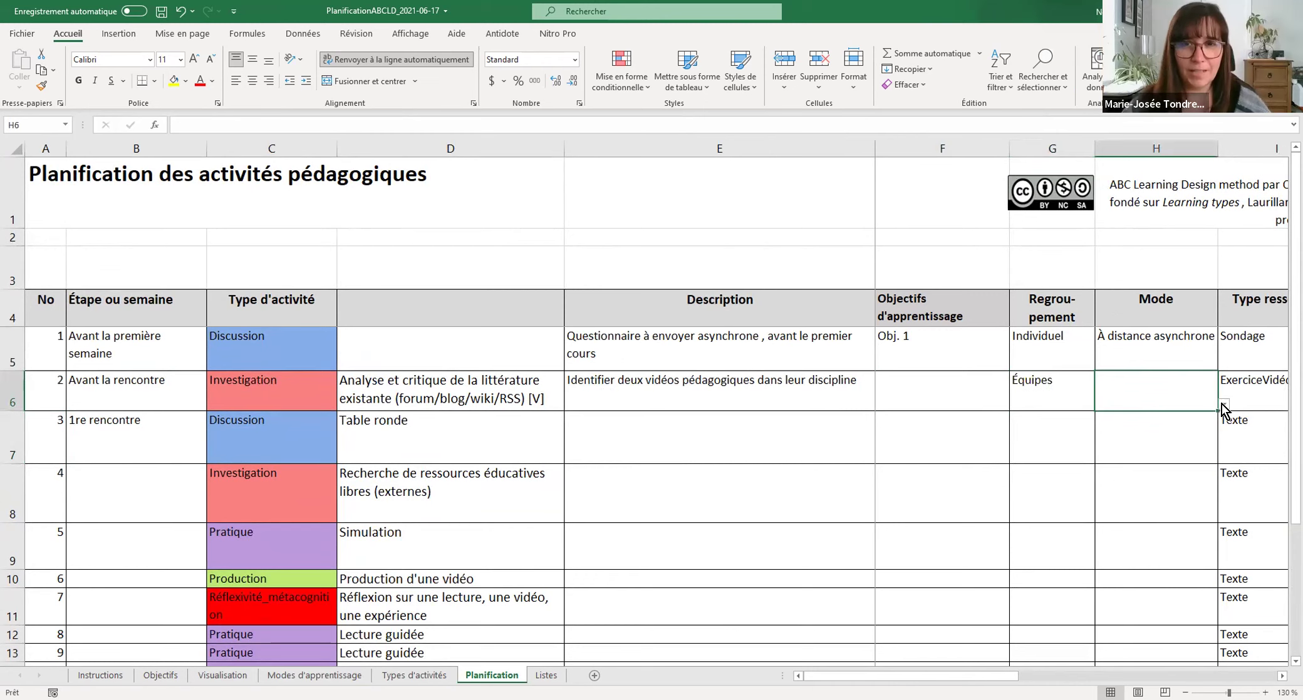
left_click(1225, 406)
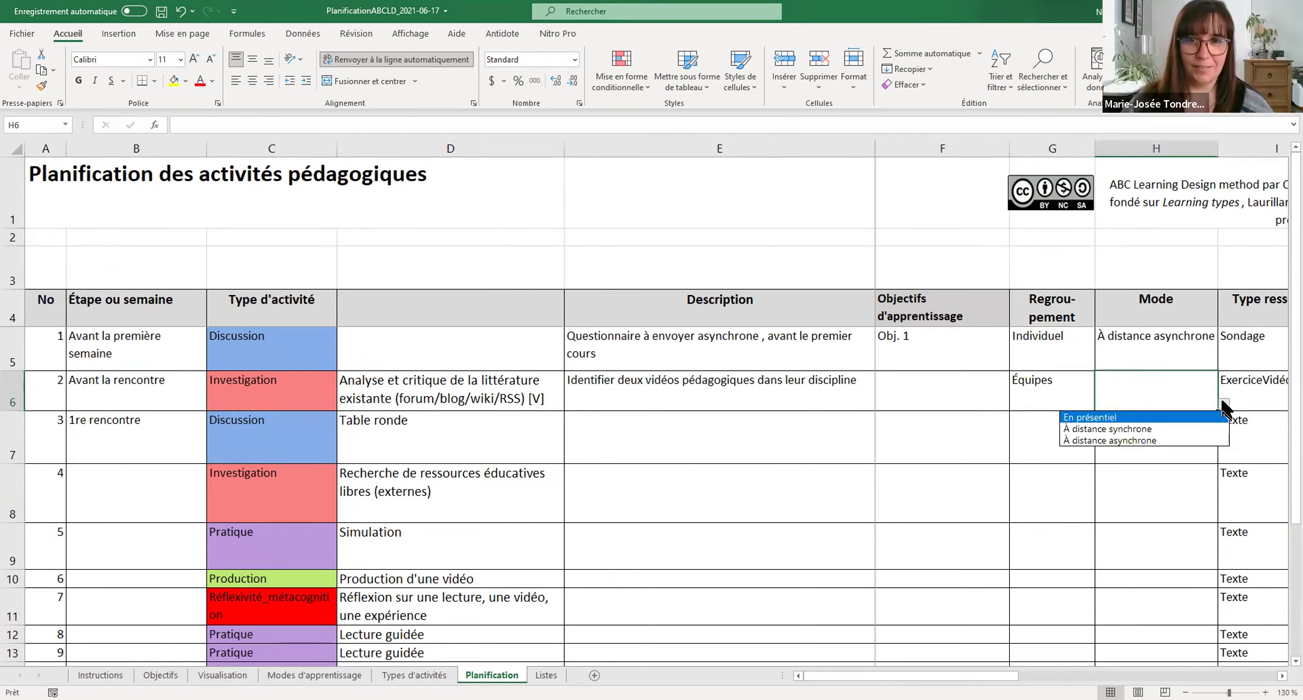
left_click(1177, 431)
left_click(1152, 444)
key("Right")
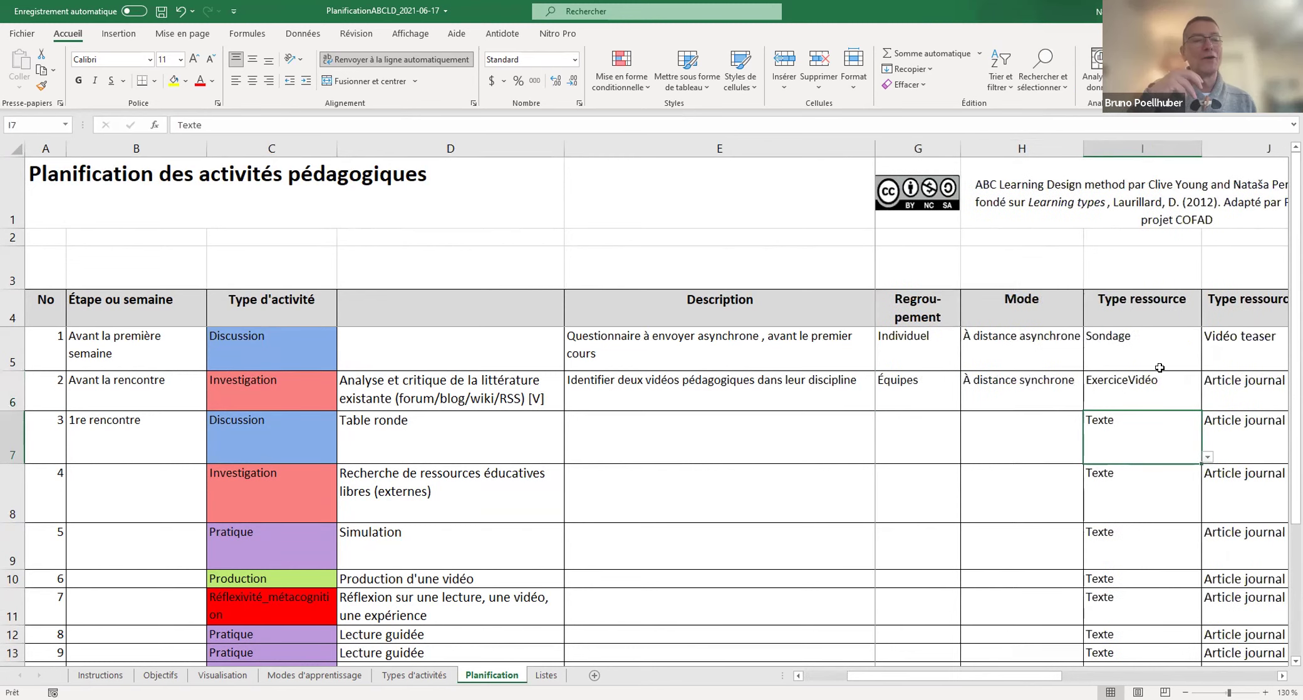
left_click(1160, 351)
left_click(1162, 385)
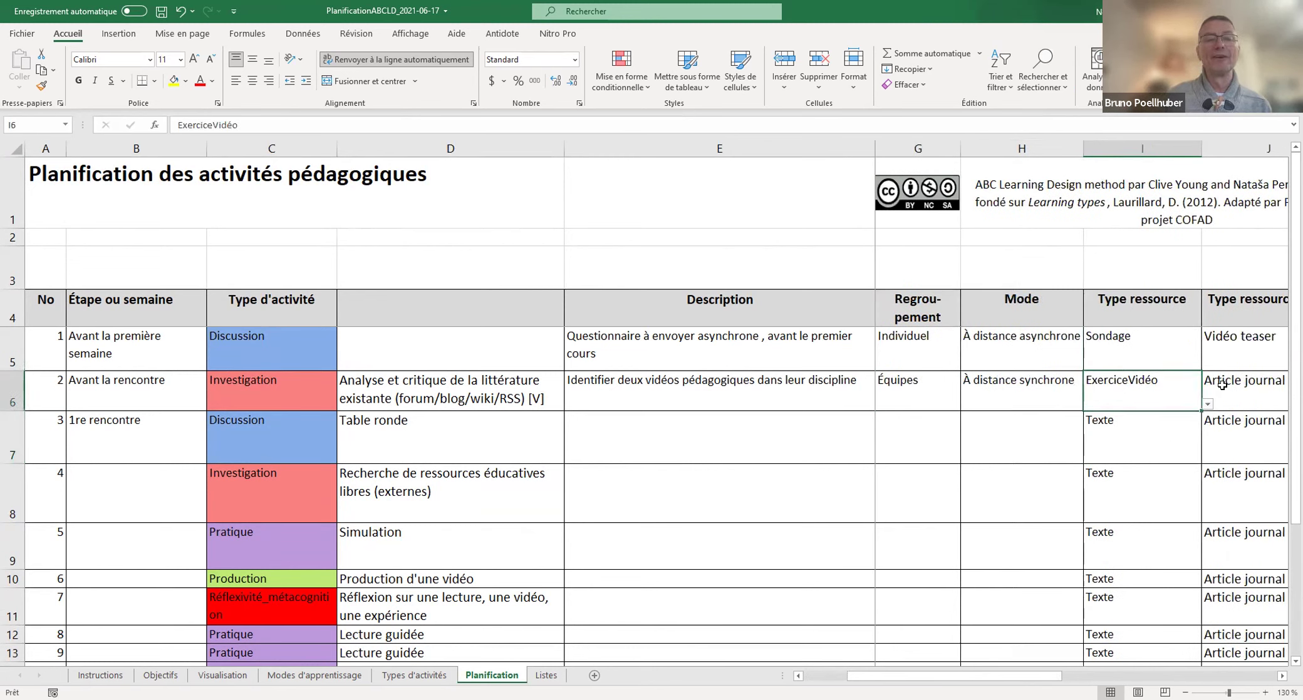
left_click(1238, 344)
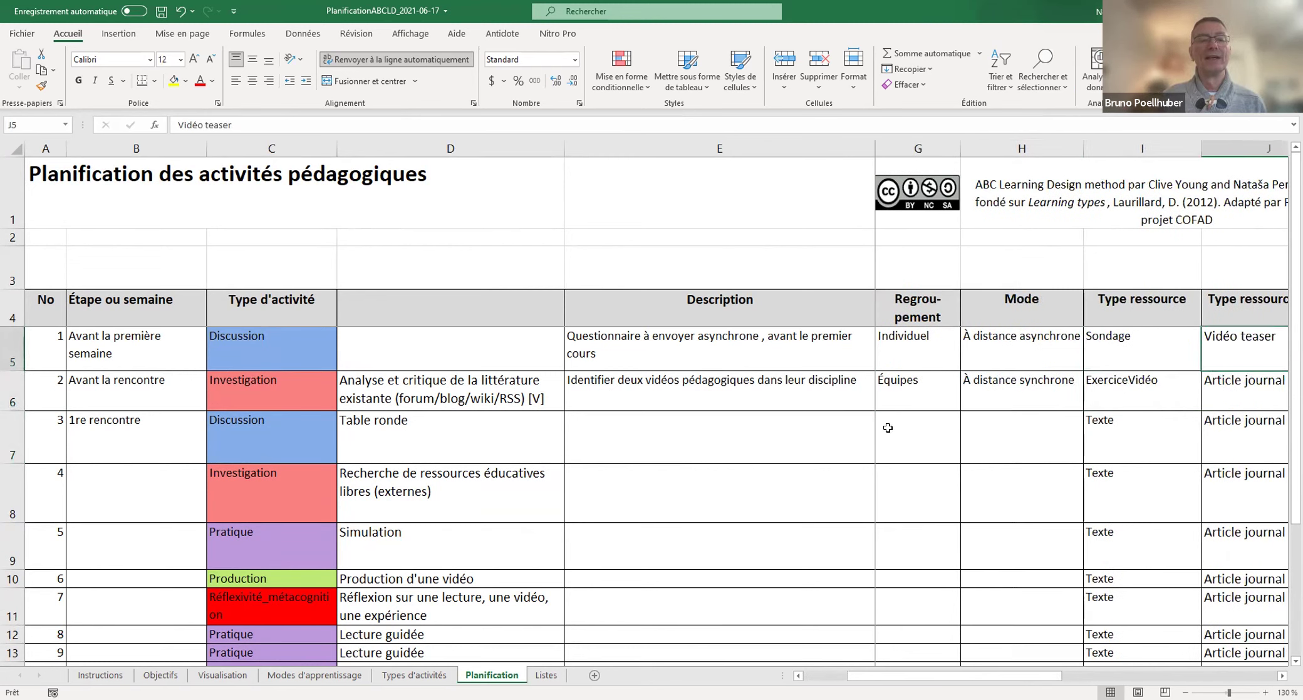
scroll(876, 412, "down", 2)
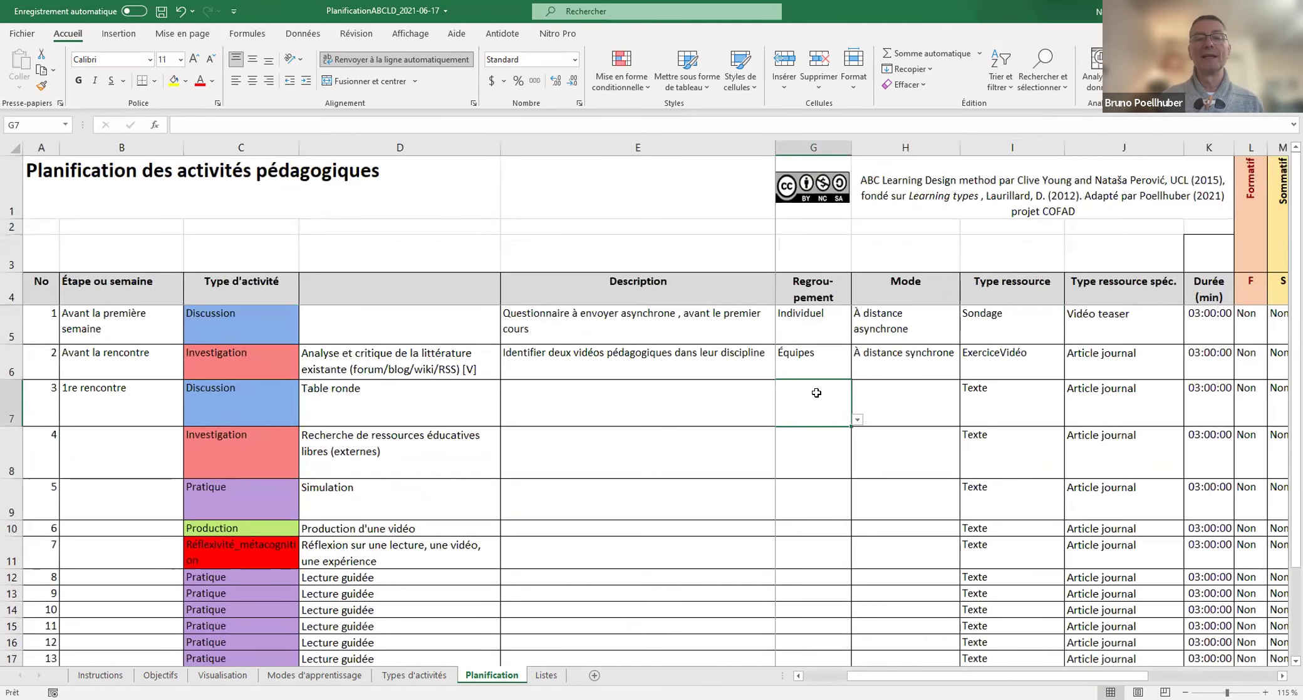
scroll(736, 395, "up", 2)
left_click(660, 406)
key("Left")
key("Left")
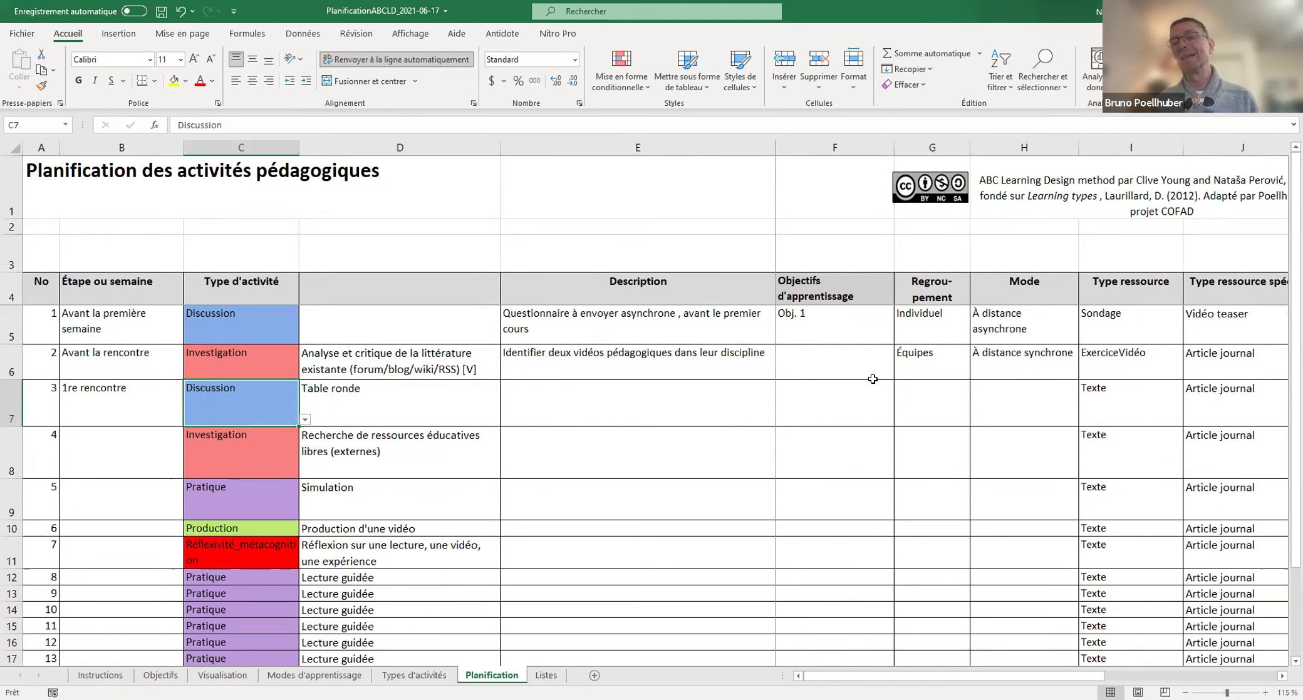
Step: Set the mode of activity 2 to "À distance asynchrone"
left_click(945, 356)
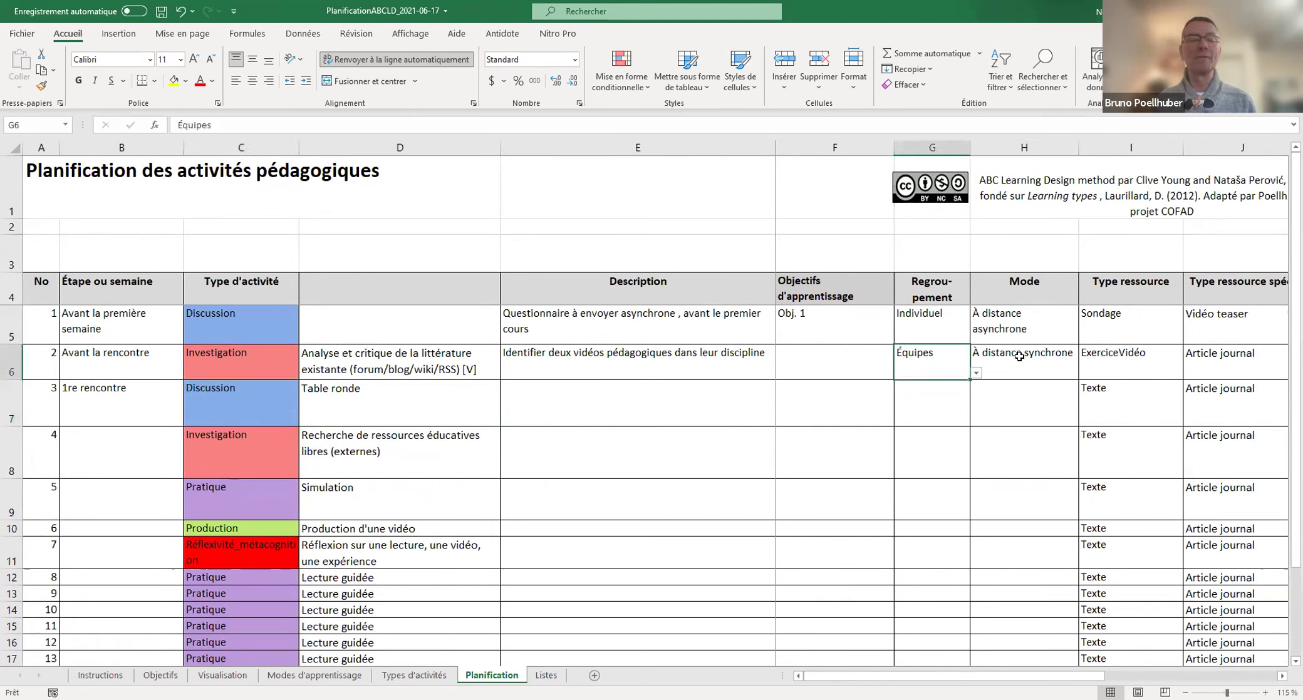
left_click(1019, 355)
left_click(1085, 373)
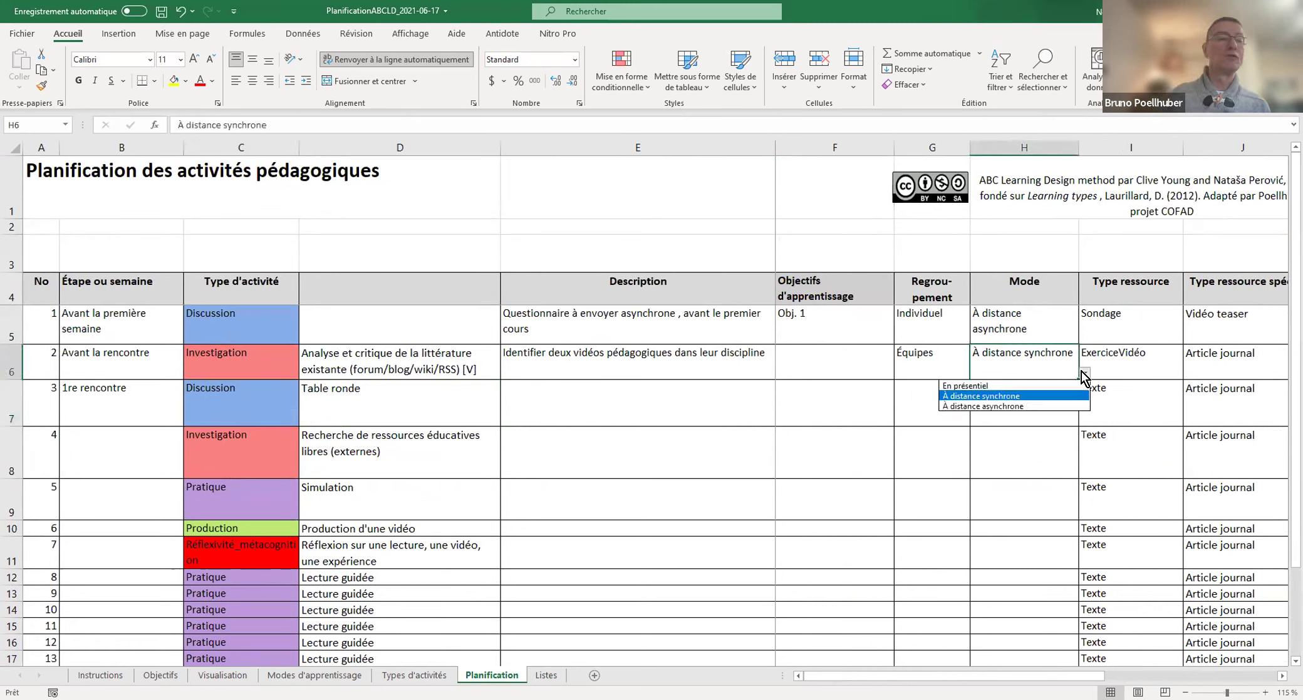
left_click(1036, 404)
Step: Set the grouping of activity 3 to Équipes and its mode to "À distance synchrone"
left_click(927, 400)
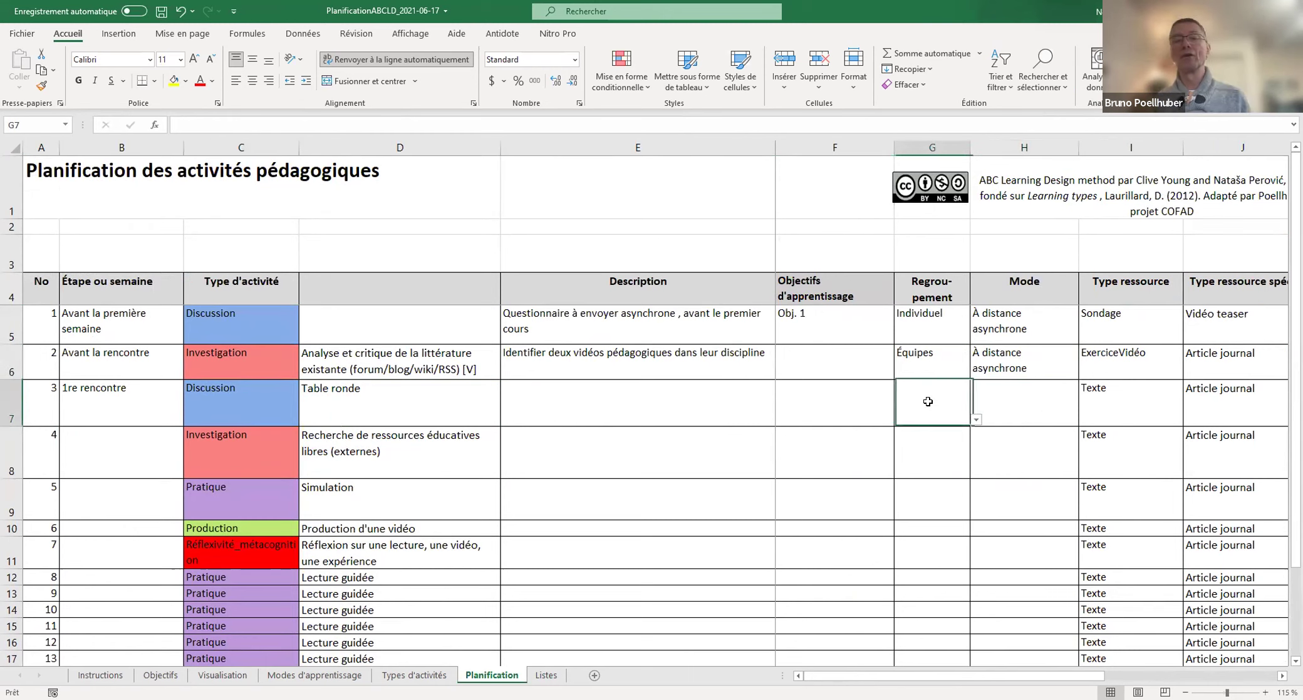
left_click(976, 419)
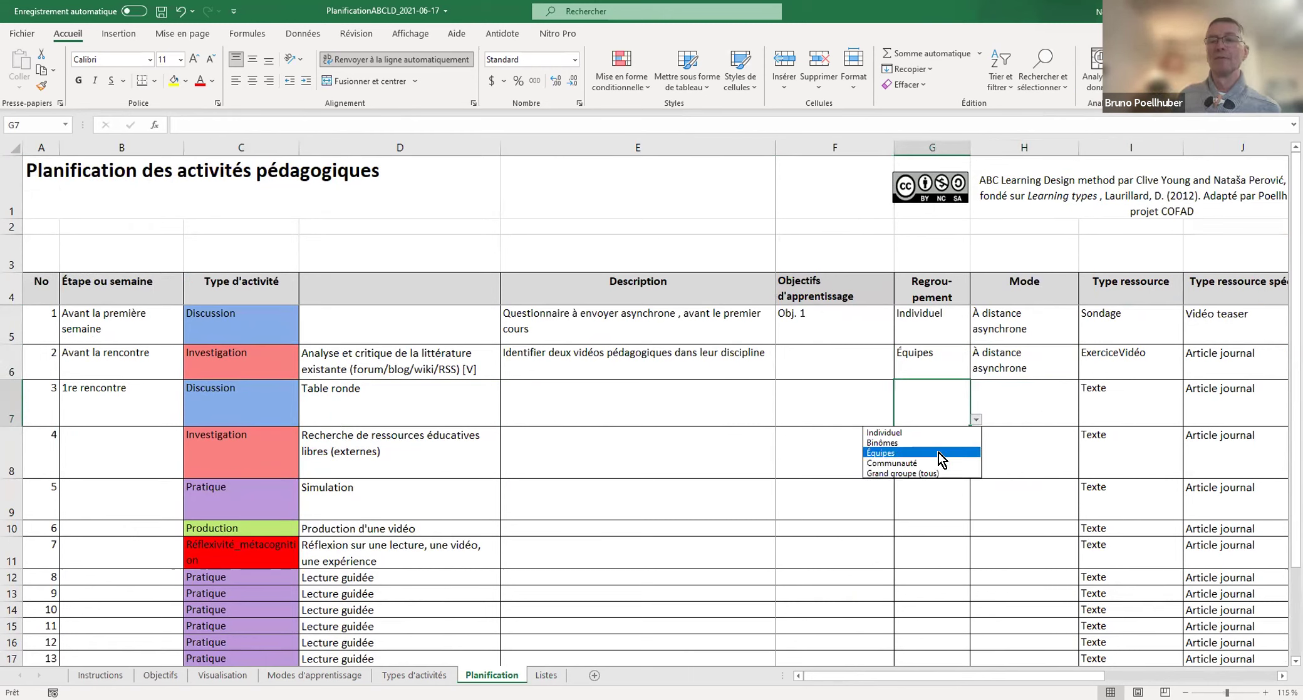
left_click(938, 452)
left_click(1004, 397)
left_click(1084, 419)
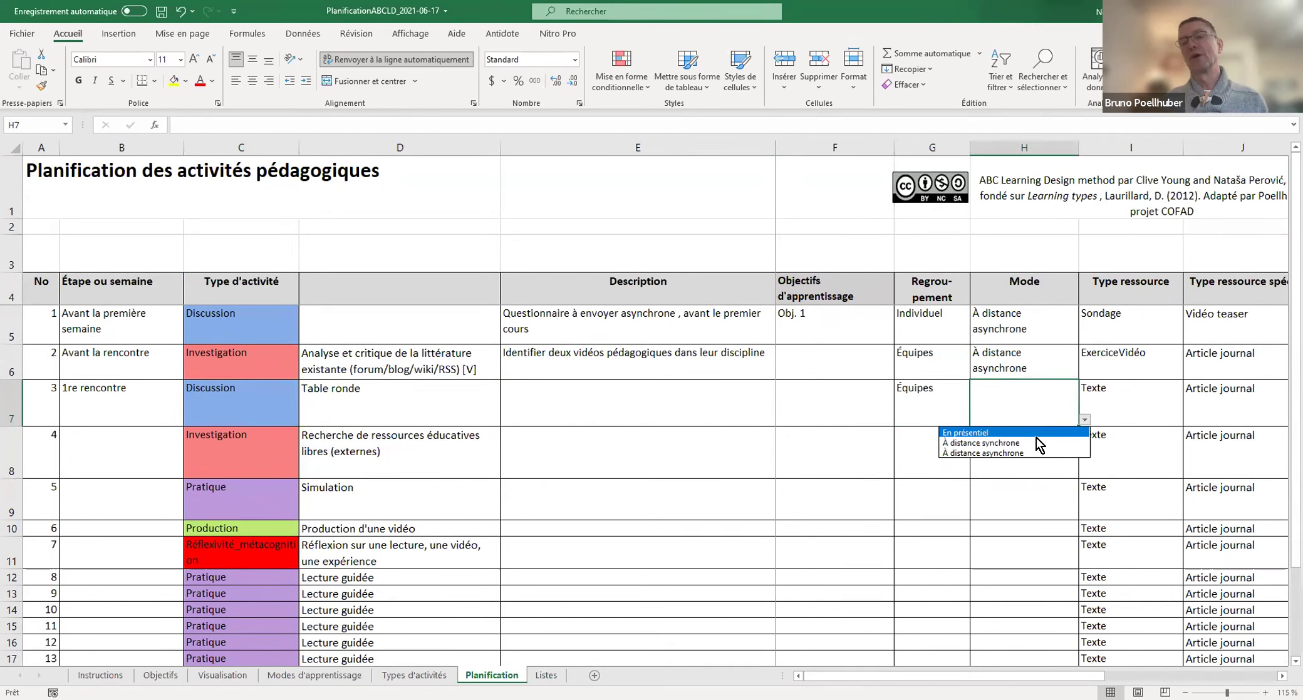
left_click(1036, 443)
Step: Set the resource type of activity 3 to Texte_collaboratif
left_click(1135, 397)
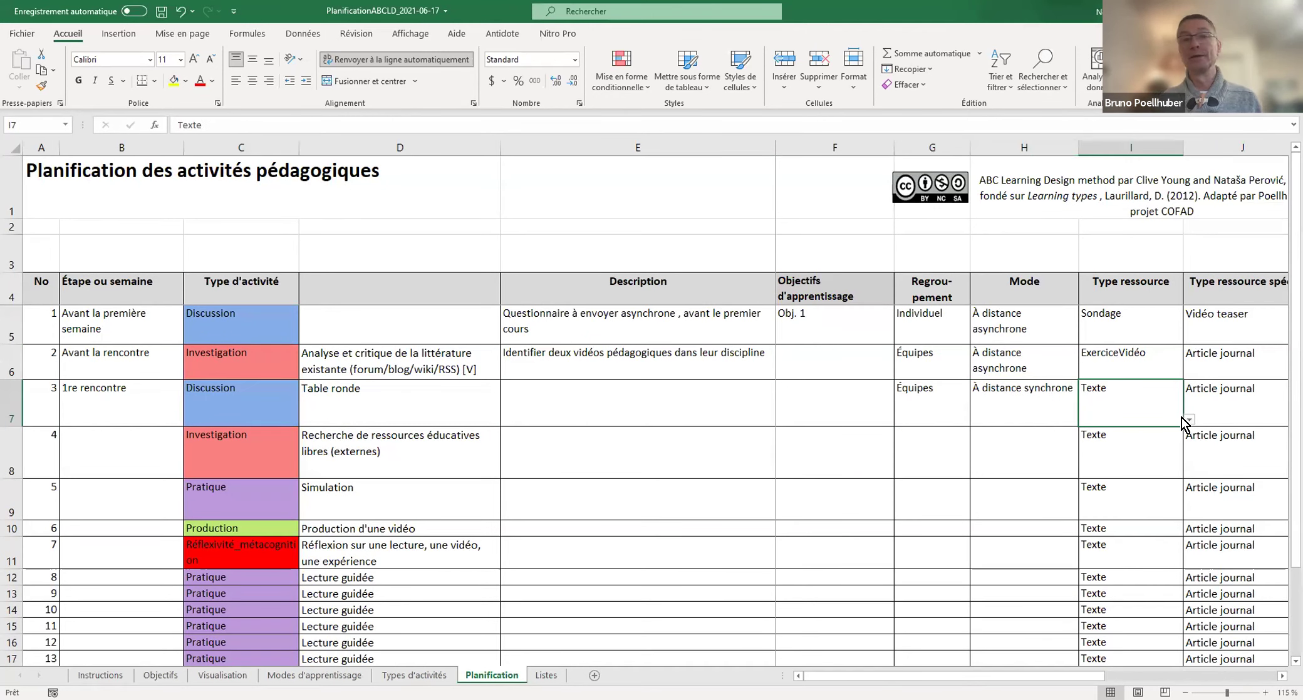
left_click(1187, 418)
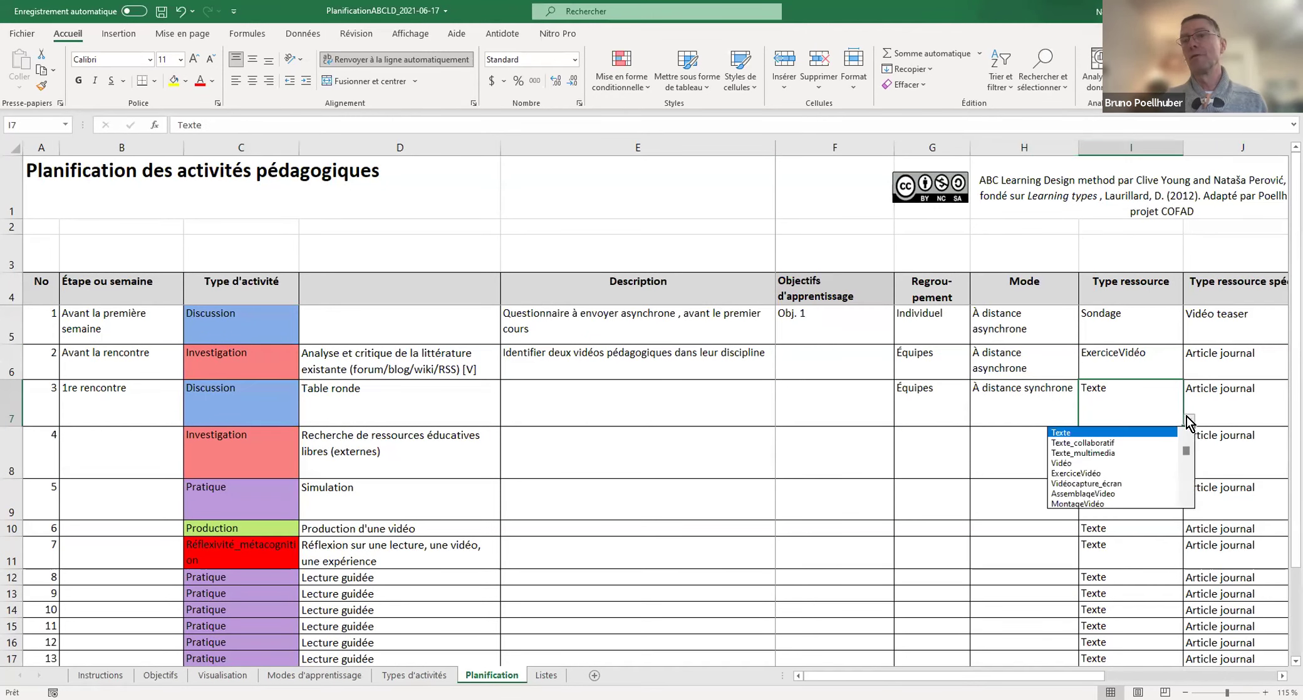
left_click(1147, 443)
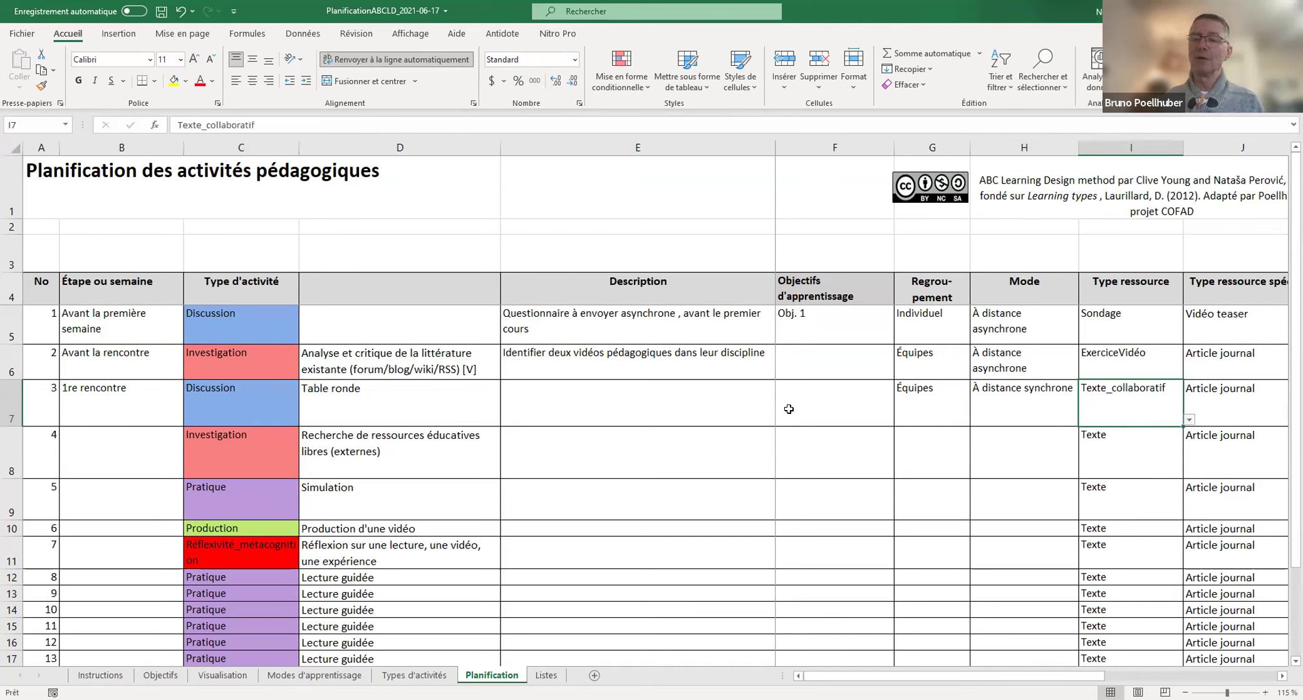
Step: Describe activity 3 as "Discuter des aspects positifs des vidéos = critère de qualité d'uen vidéo"
left_click(615, 404)
type("Disc")
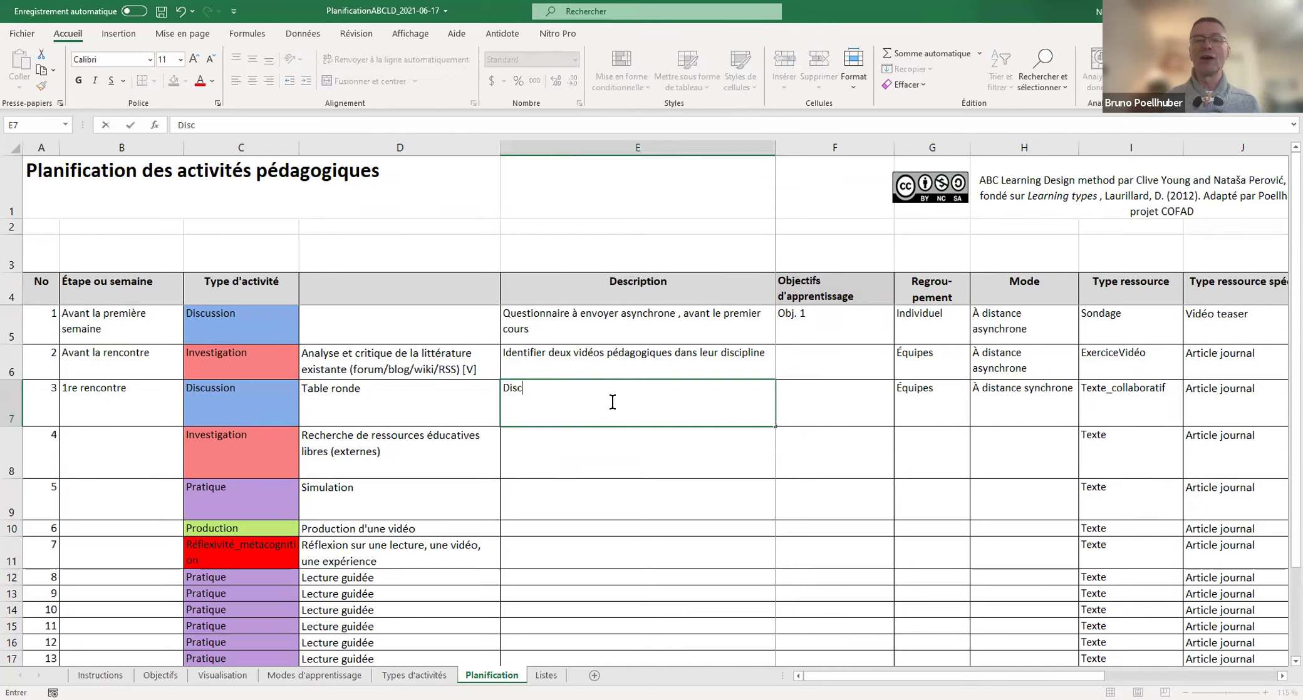
type("uter des aspects positifs des vidéos = critère de quali")
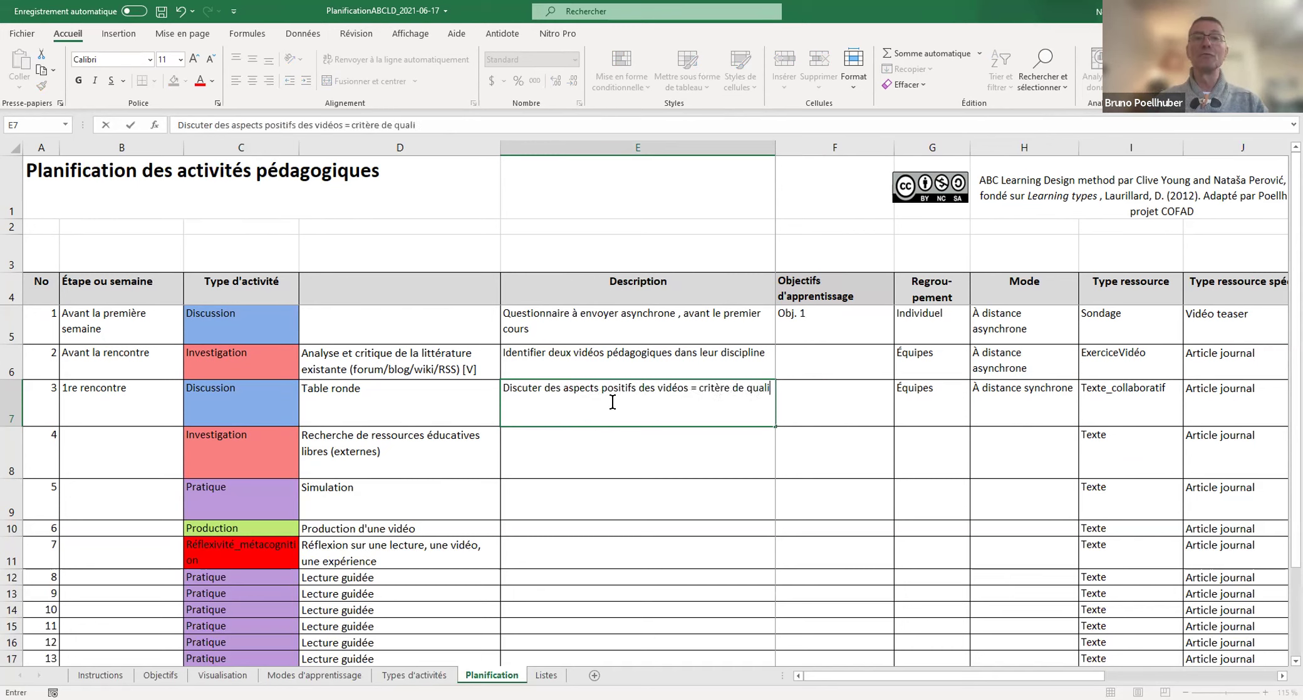
type("té d'uen vidéo")
key("Return")
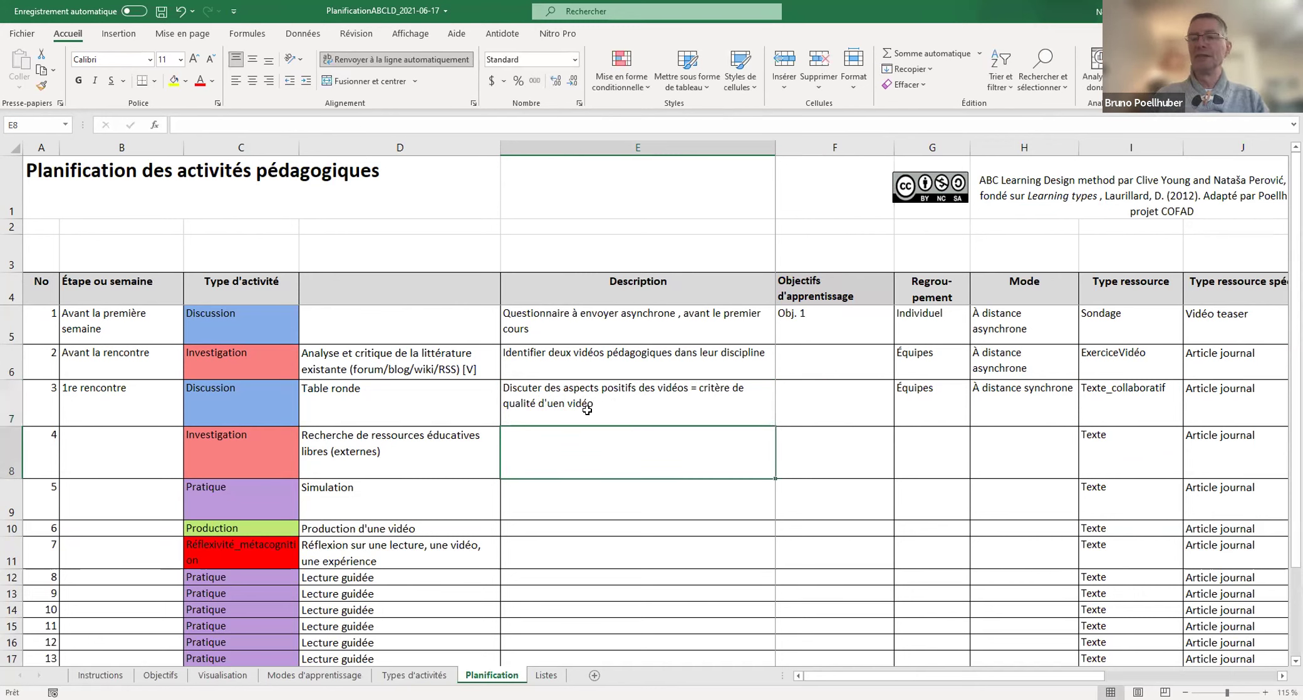
Step: Correct "uen" to "une" in activity 3's description and extend the text with "pédagogique dans sa discipline"
double_click(554, 401)
key("Delete")
key("Delete")
type("ne")
type(" pédagog")
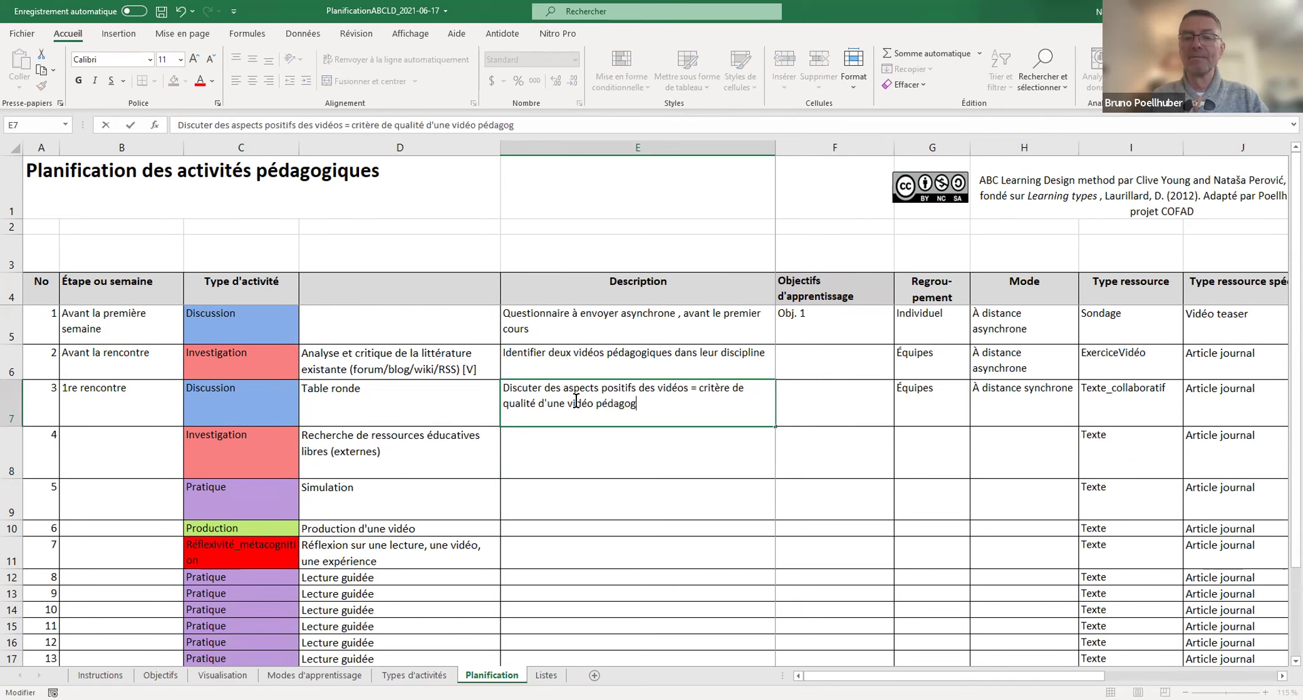
type("ique dans sa displc")
type("ci")
type("pline")
key("Return")
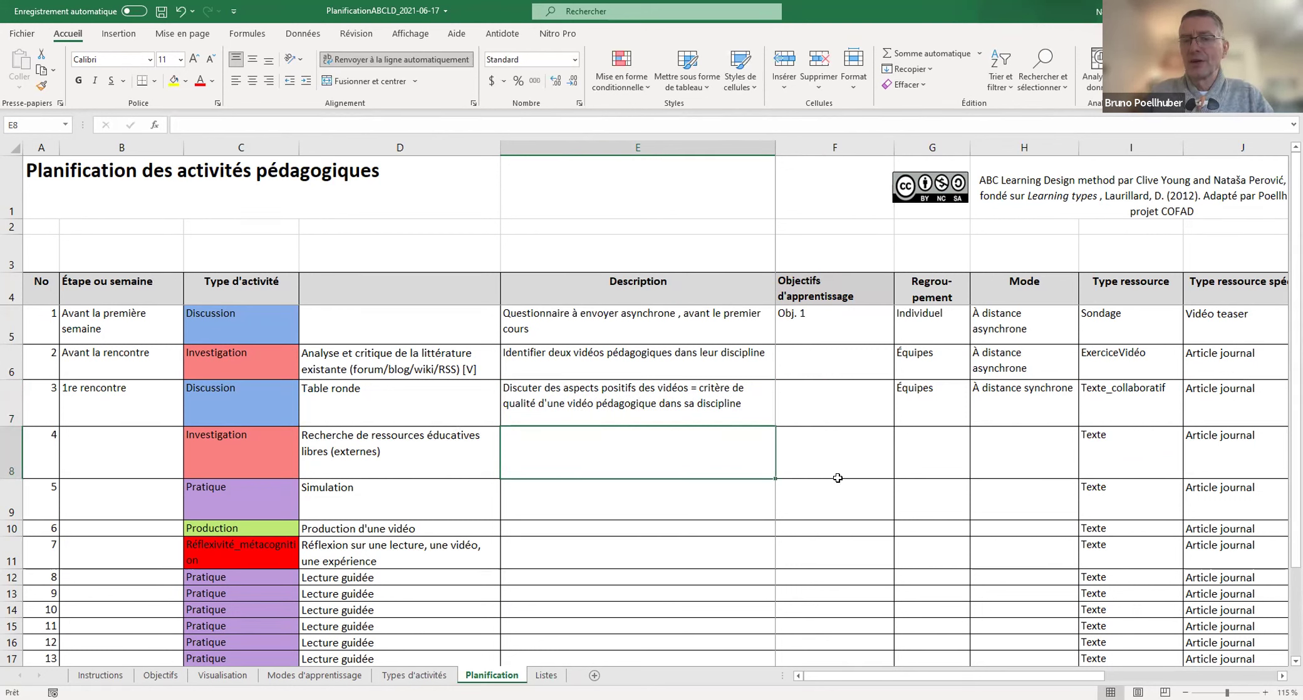
Step: Set the learning objective of activities 2 and 3 to "Obj 2. Analyser des vidéos à la lumière des critères de qualité d'une vidéo pédagogique"
left_click(848, 369)
left_click(900, 374)
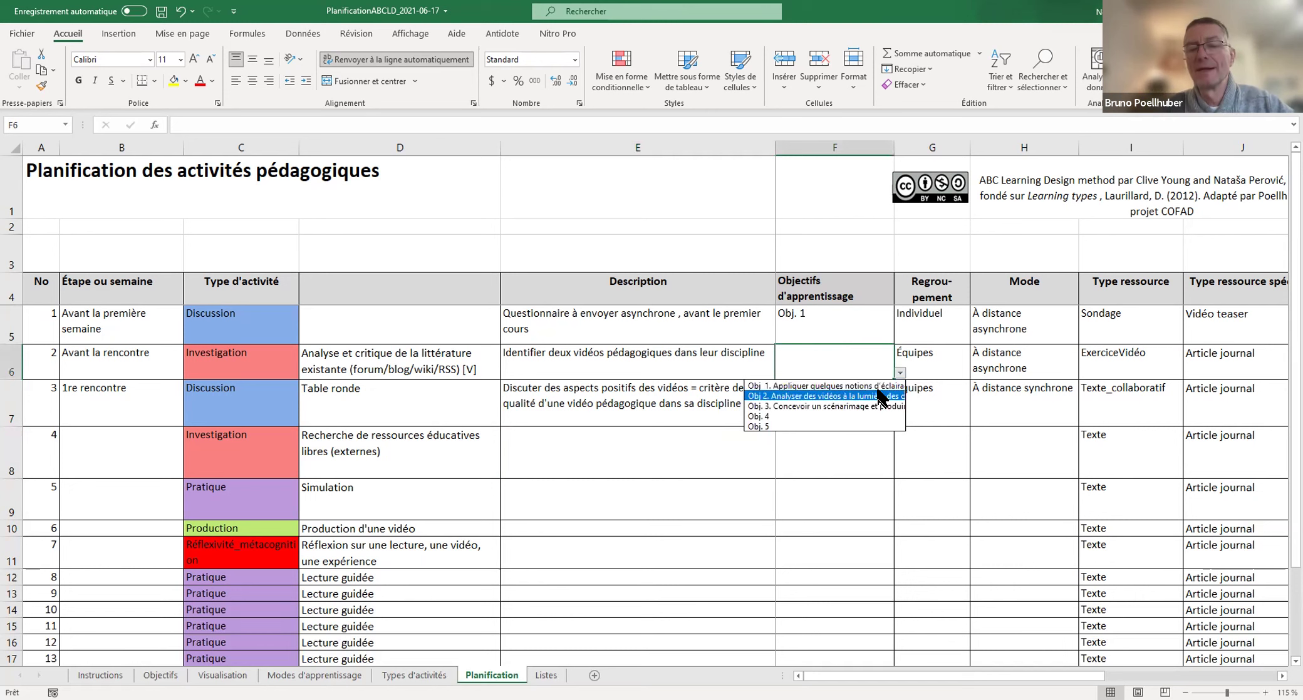
left_click(876, 399)
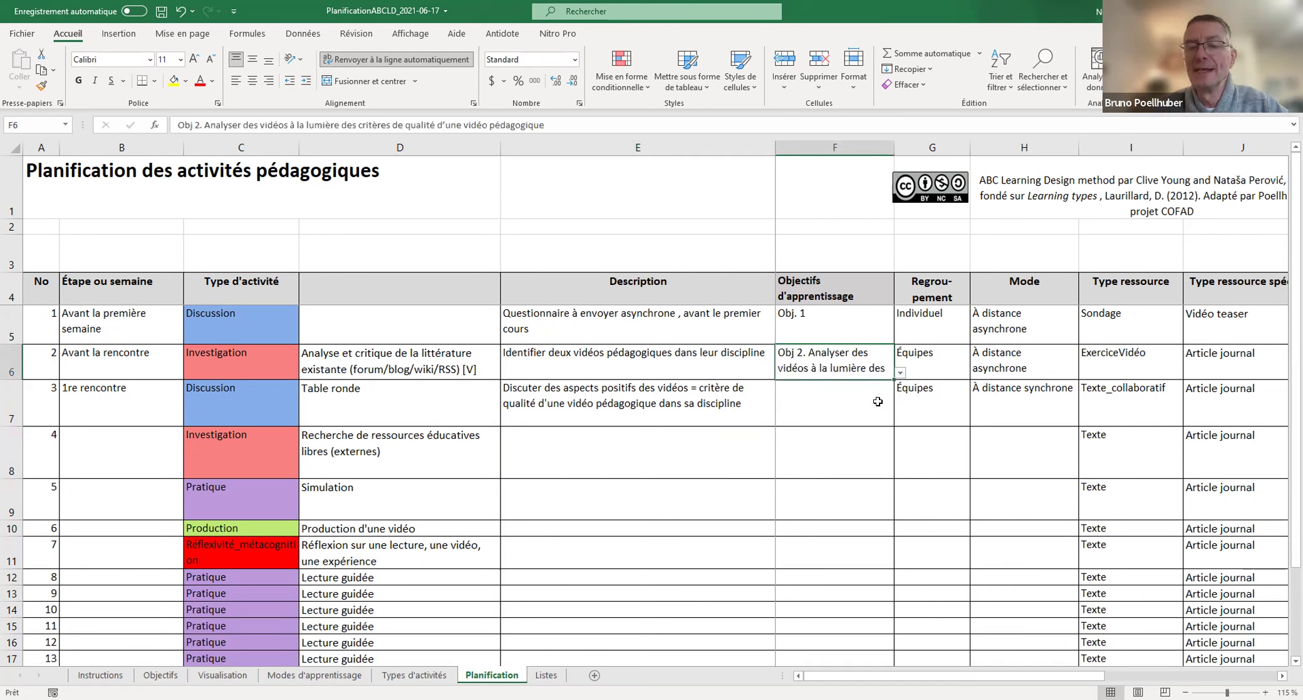
left_click(859, 340)
left_click(900, 338)
left_click(899, 339)
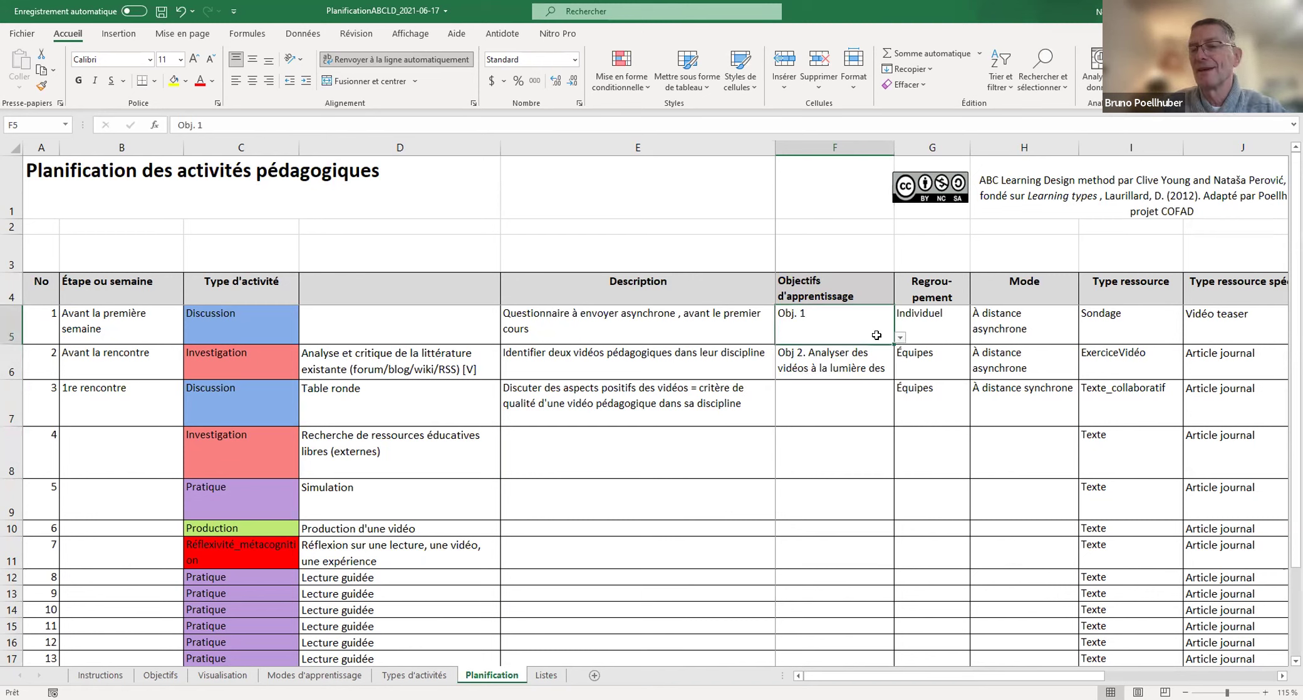
left_click(874, 414)
left_click(899, 419)
left_click(833, 441)
left_click(882, 456)
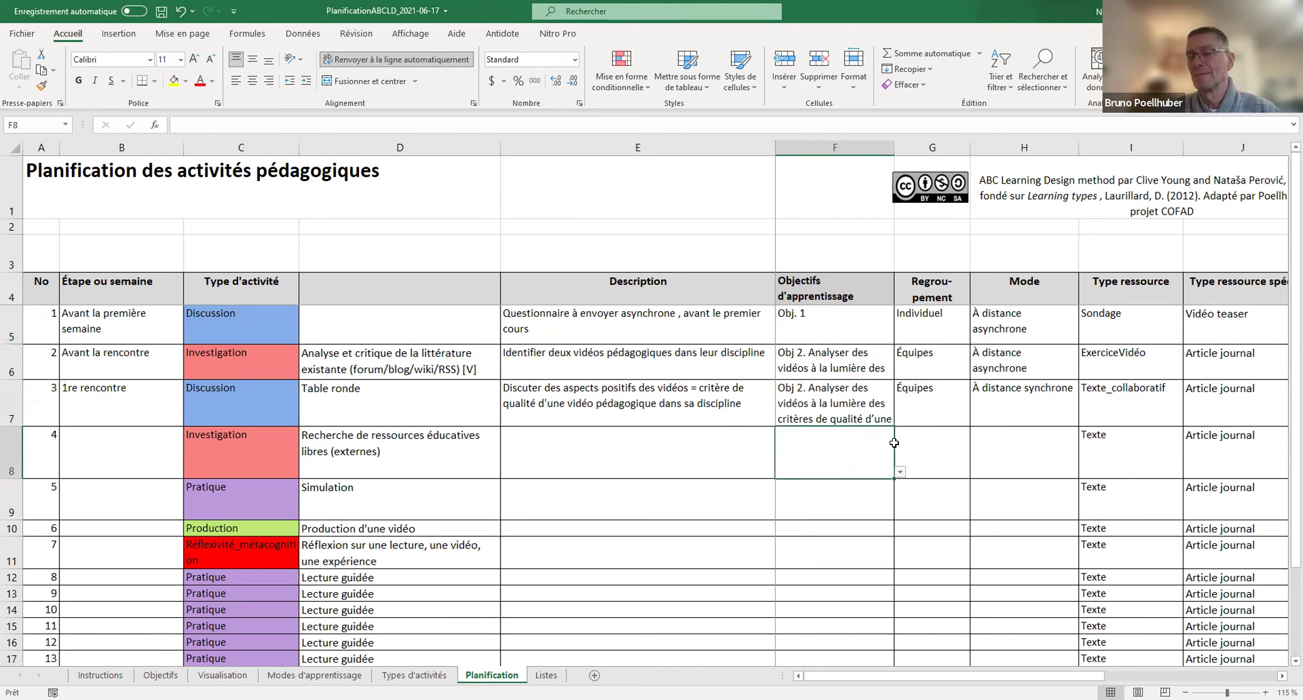
left_click(926, 455)
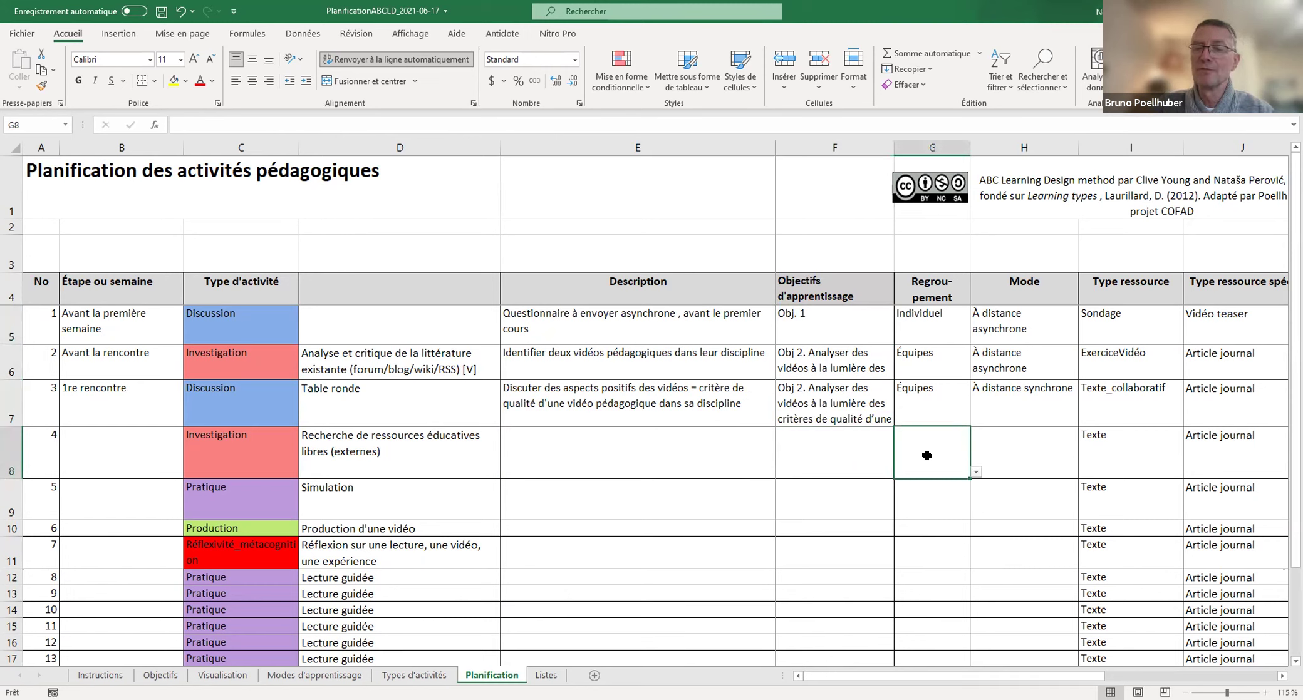
left_click(1256, 367)
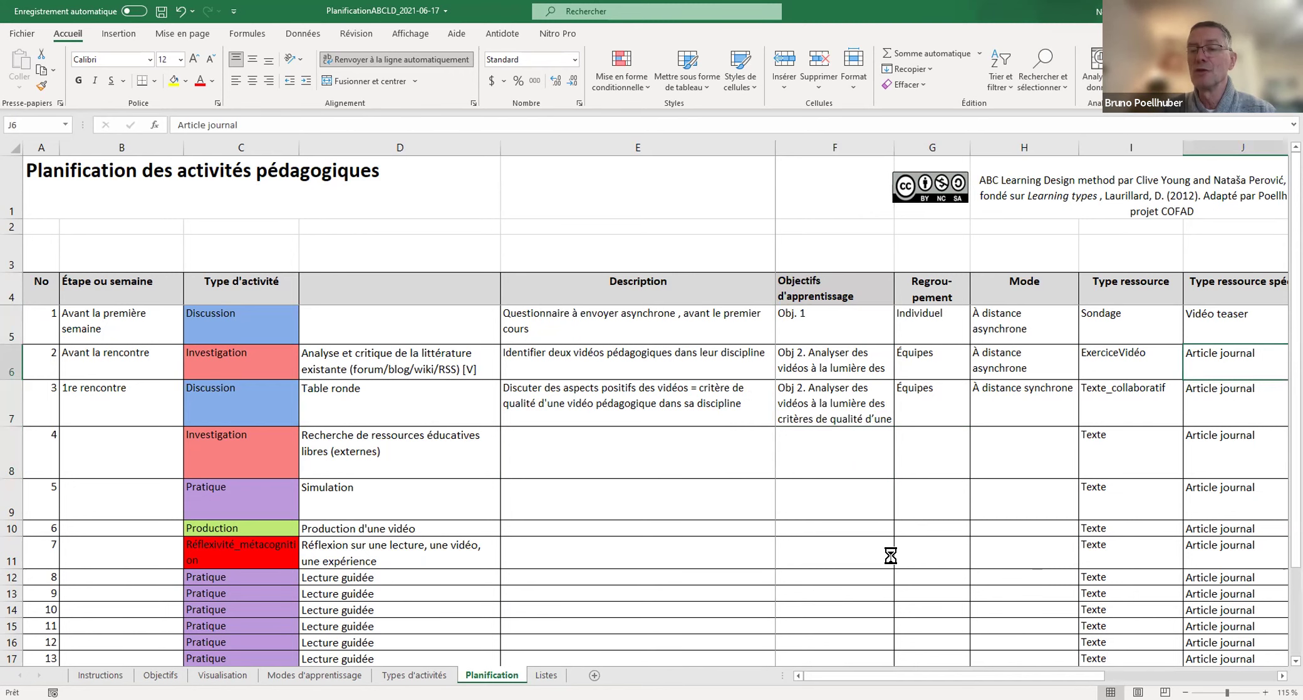
scroll(890, 556, "down", 2)
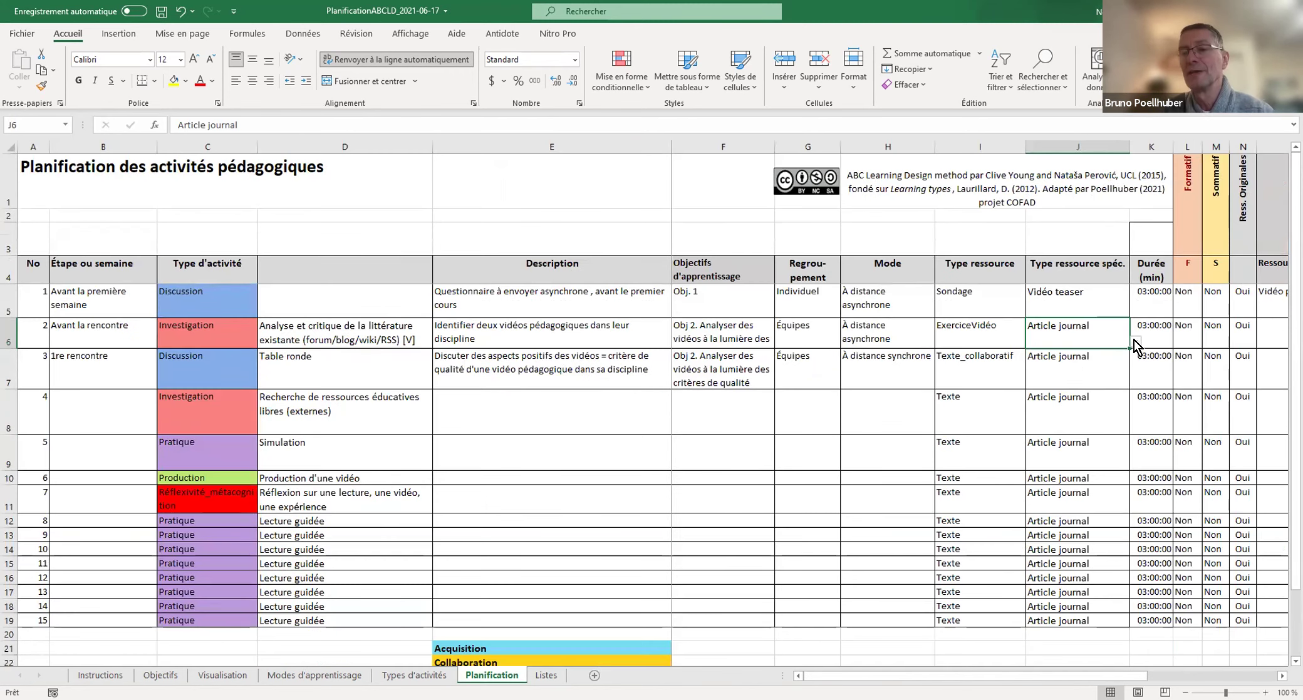
left_click(1135, 341)
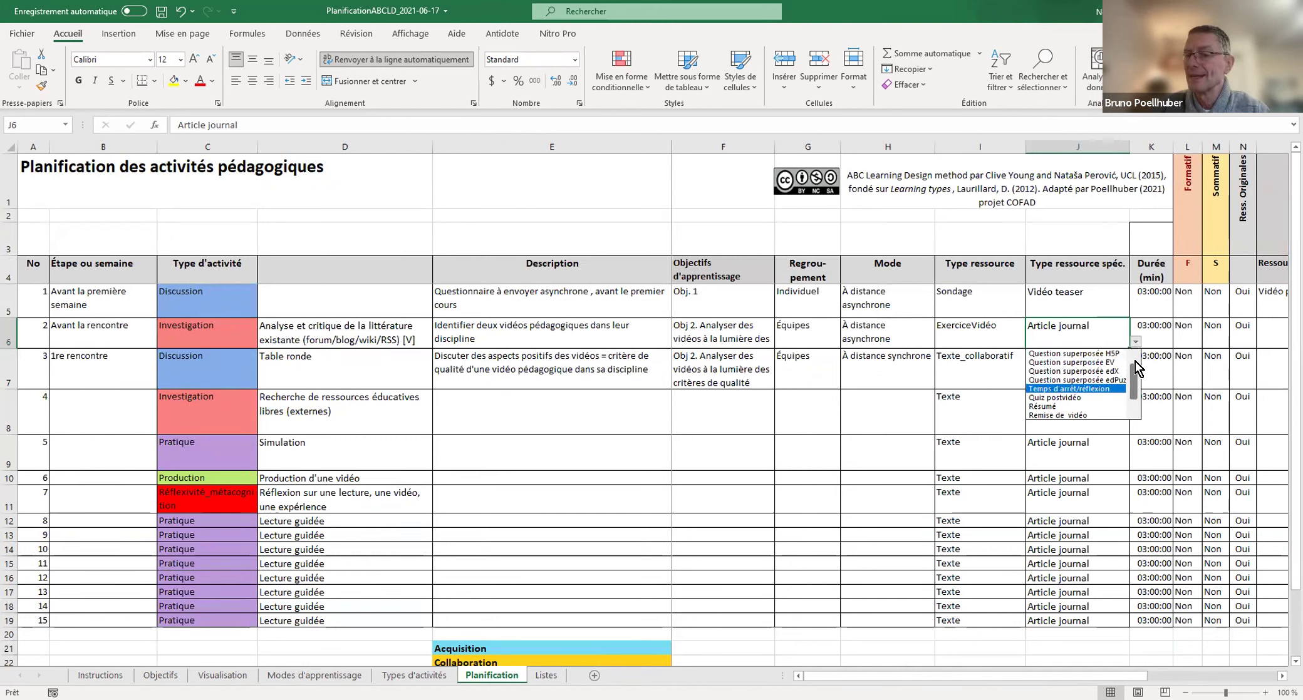
key("Escape")
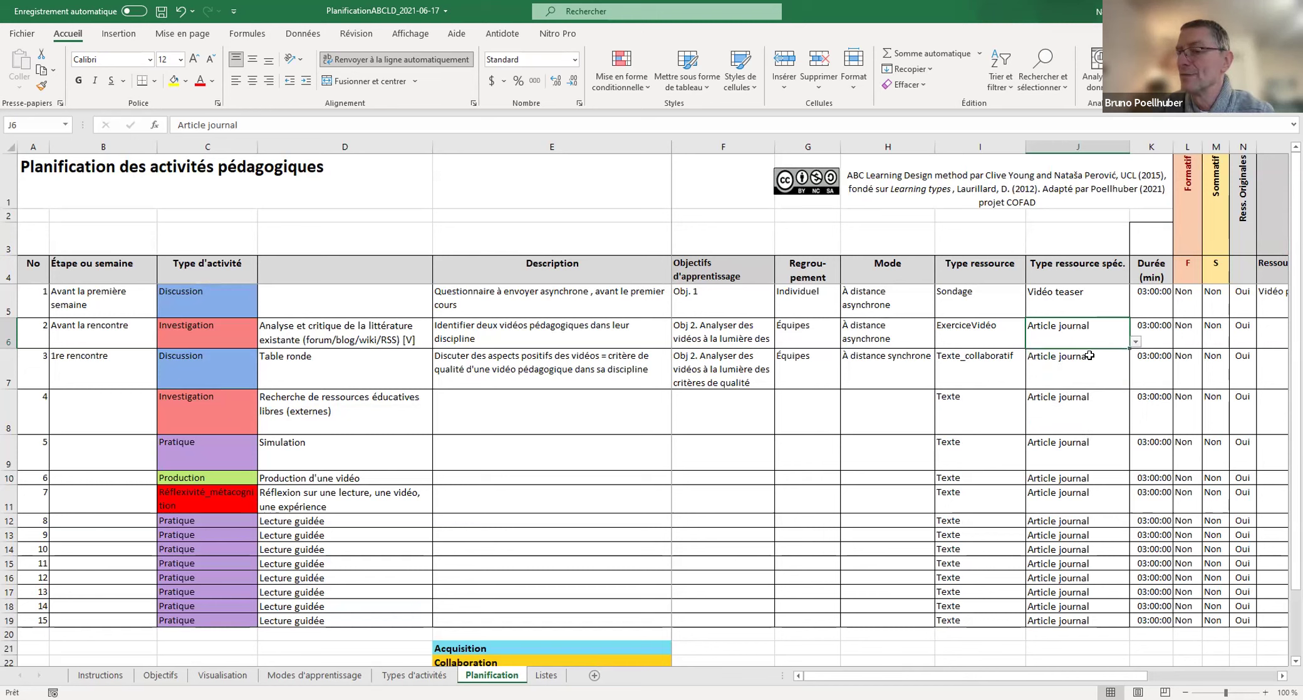
Step: Set the specific resource type of activity 1 to Enquête Moodle and that of activity 2 to Remise de vidéo
left_click(1074, 302)
left_click(1135, 311)
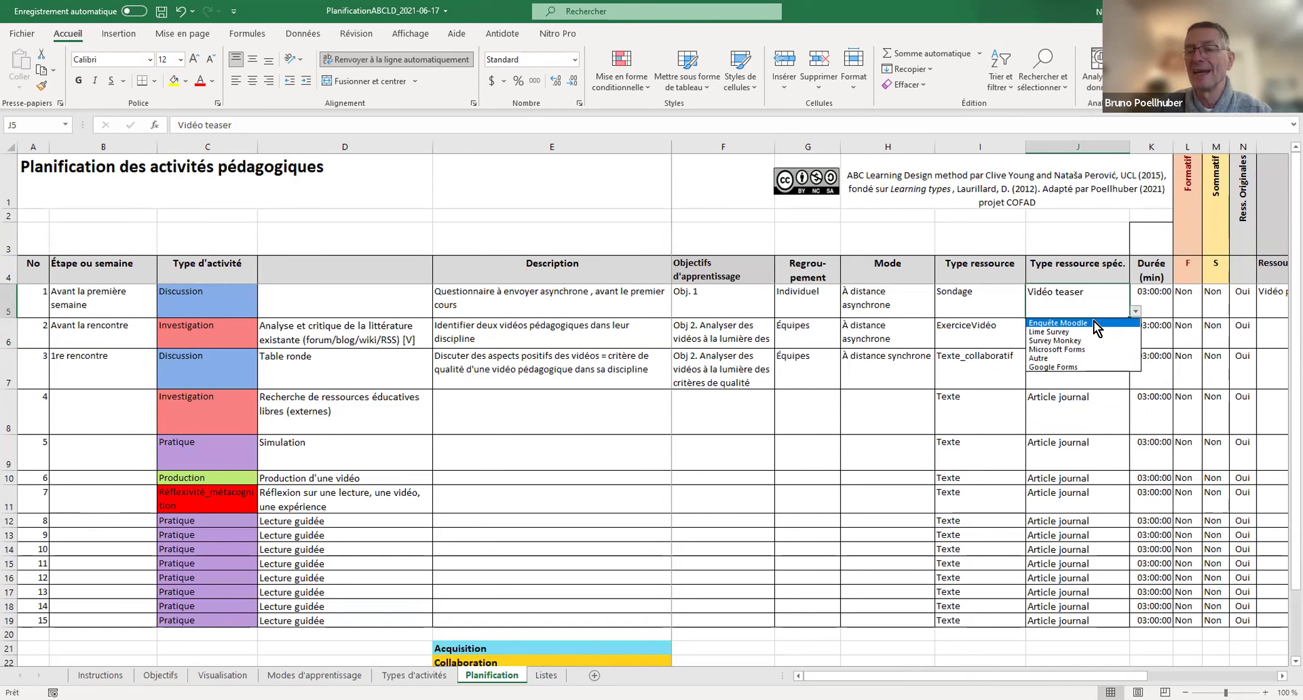
left_click(1065, 323)
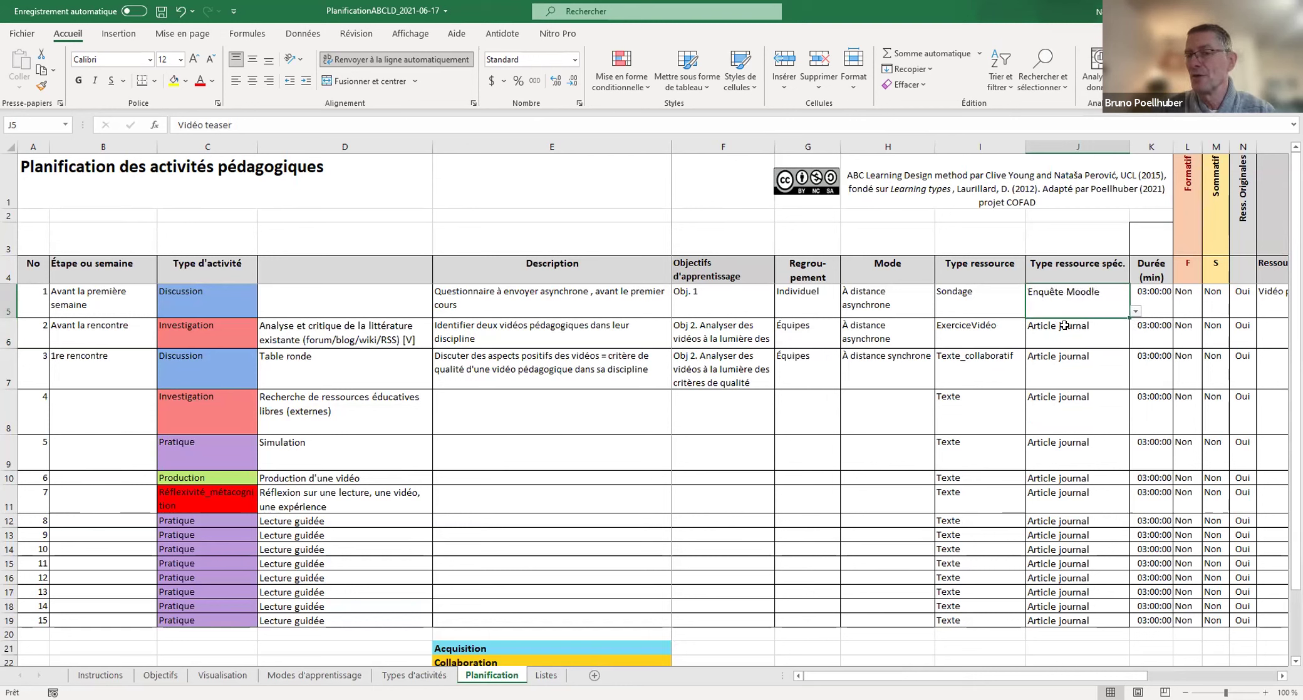
left_click(1120, 334)
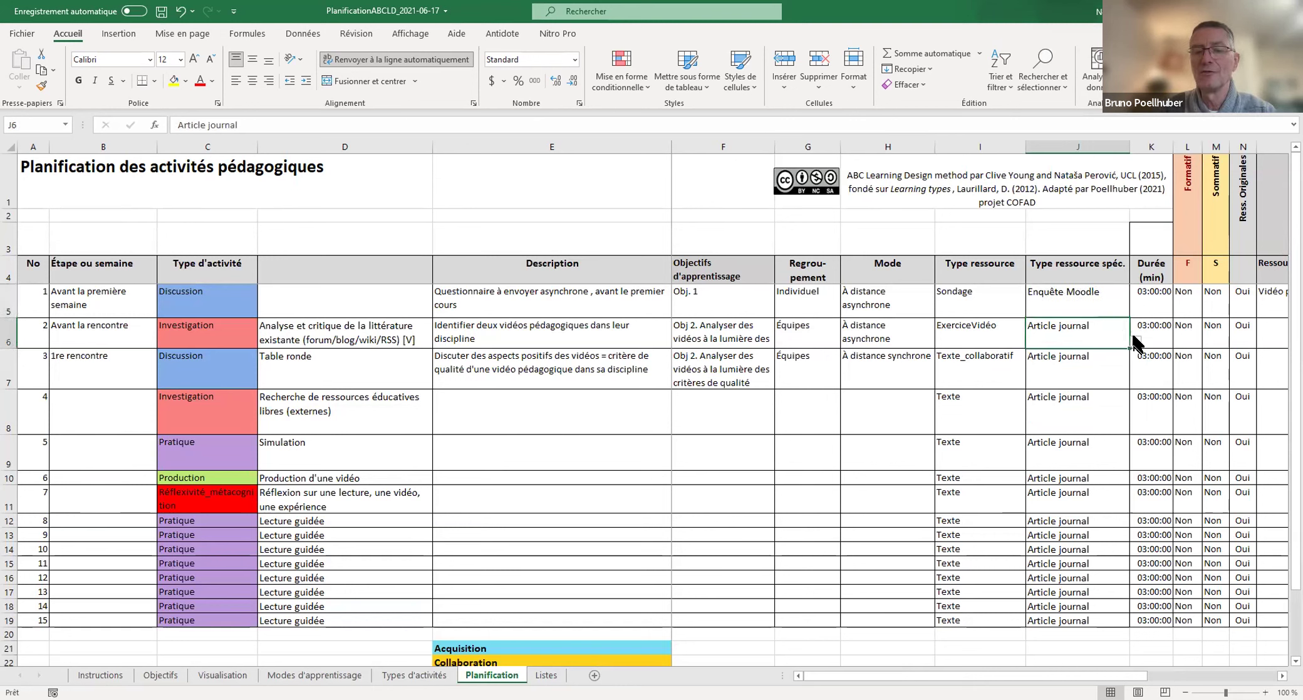
left_click(1135, 344)
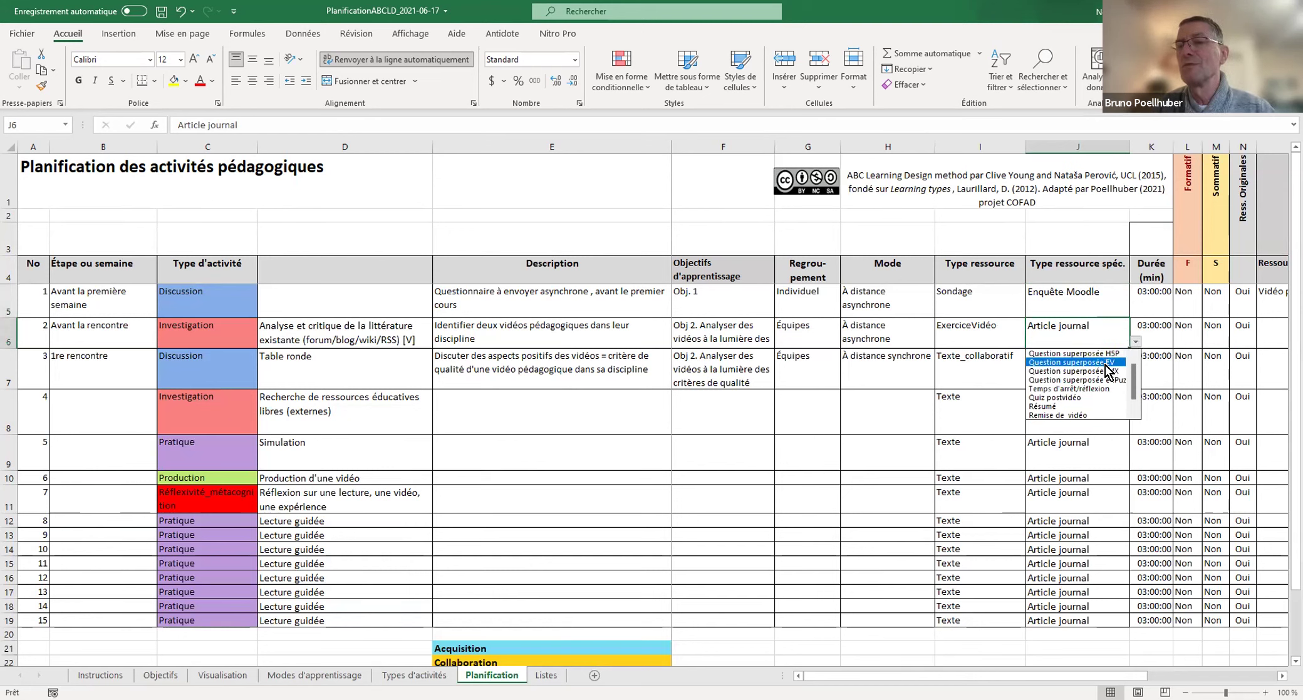
left_click(1095, 414)
left_click(1109, 373)
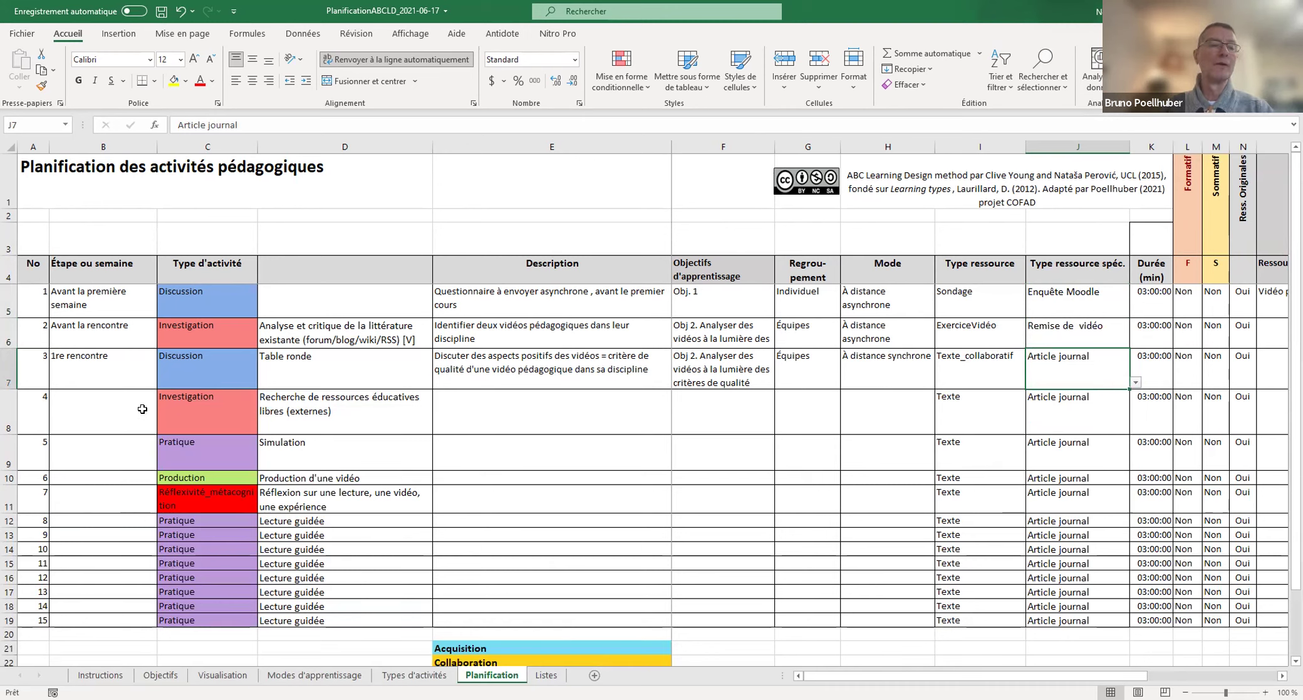
Step: Set the activity type of activity 4 to Pratique
left_click(214, 424)
left_click(263, 428)
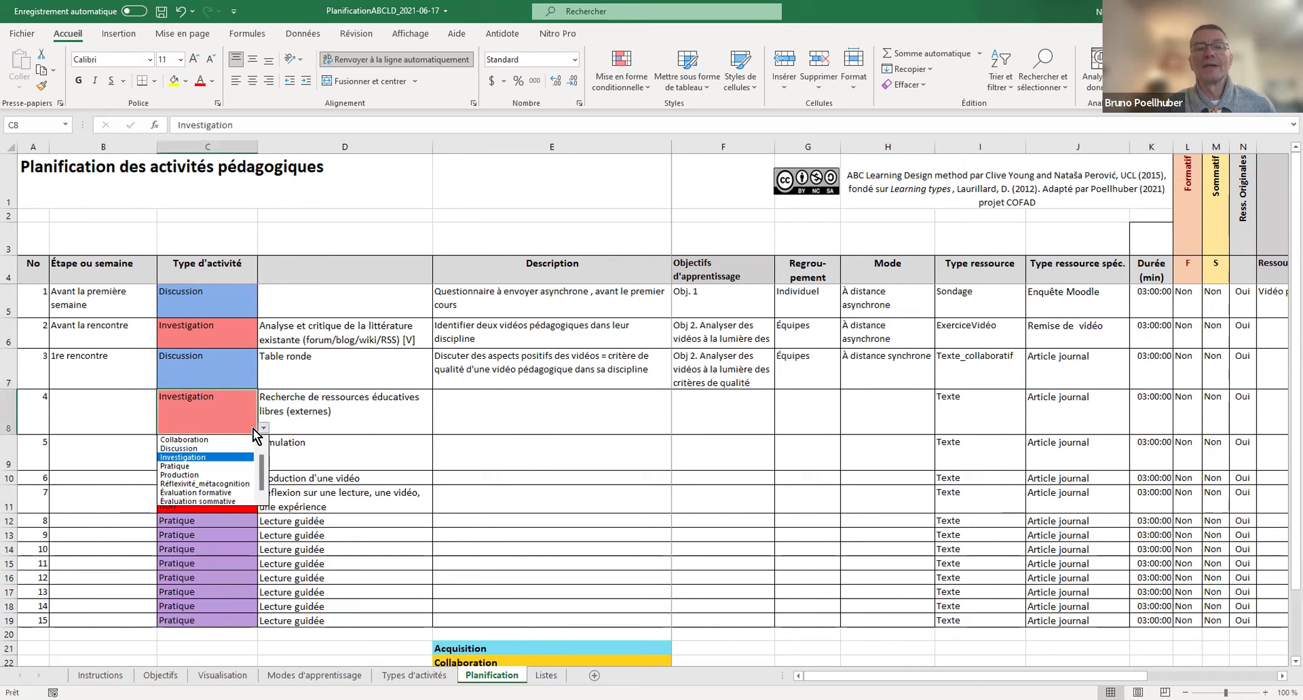
left_click(222, 465)
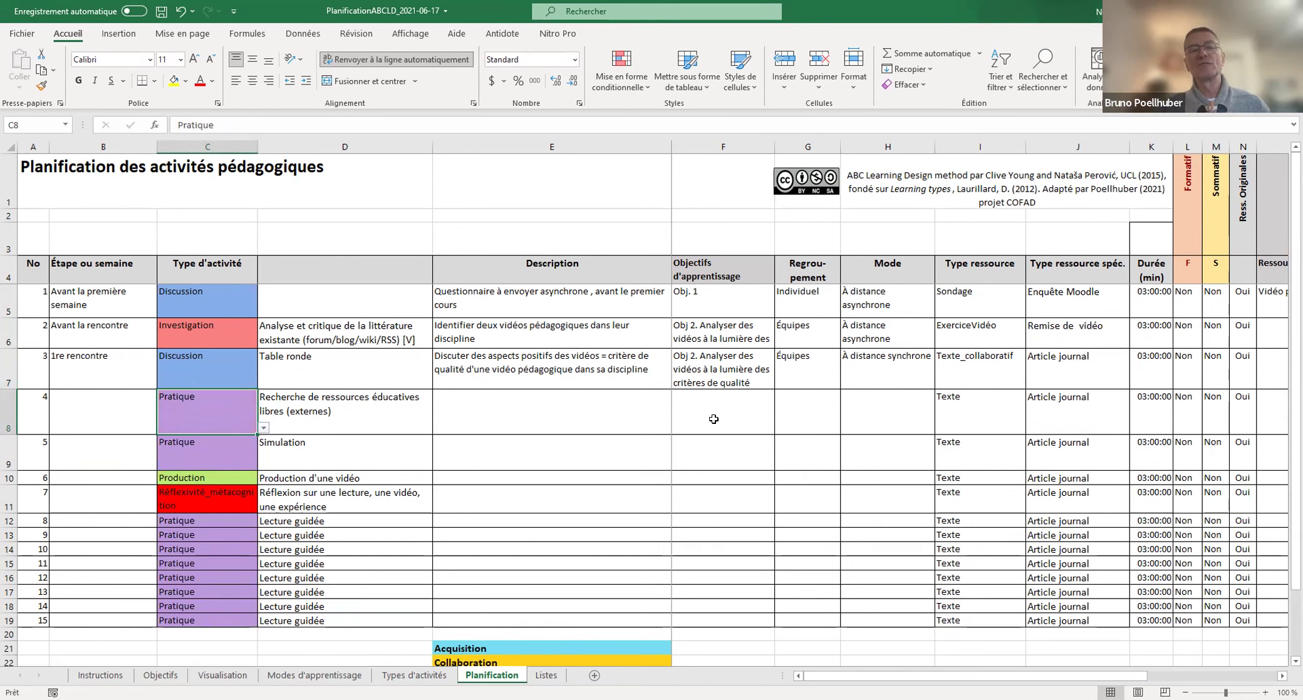
Step: Set the mode of activity 4 to "À distance synchrone"
left_click(876, 403)
left_click(941, 428)
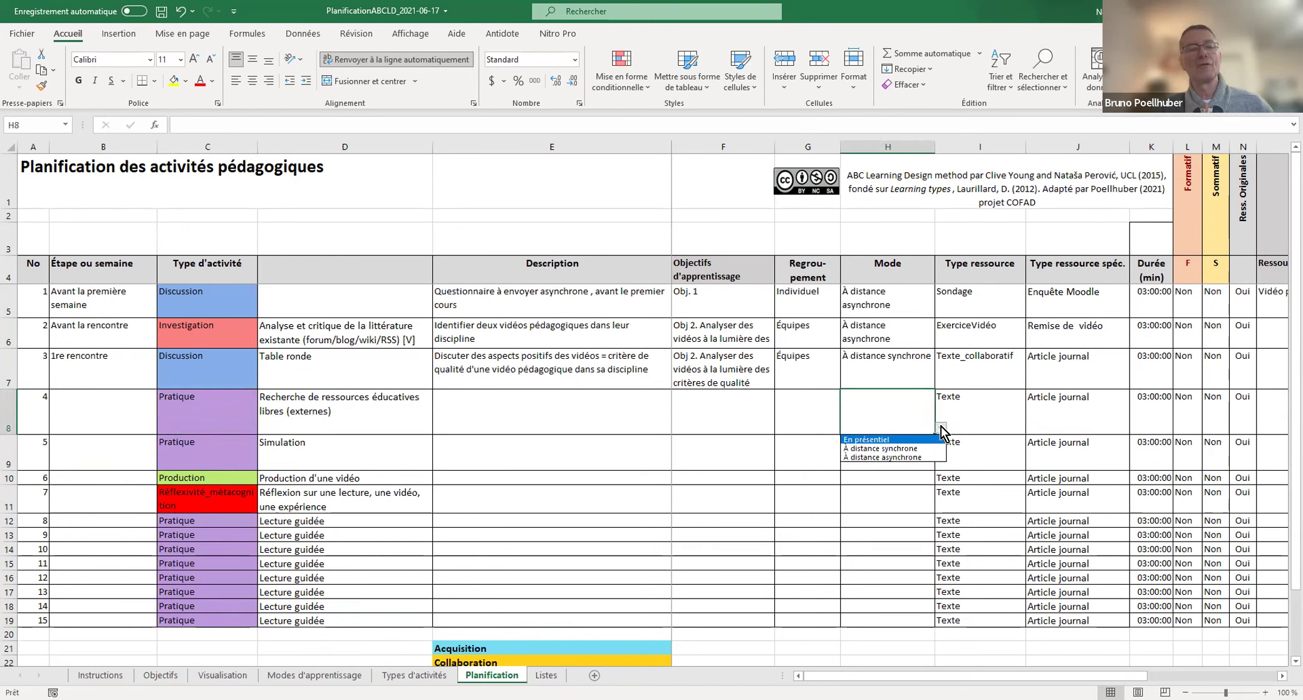
left_click(880, 449)
Step: Change the activity type of activity 4 to Acquisition
left_click(221, 403)
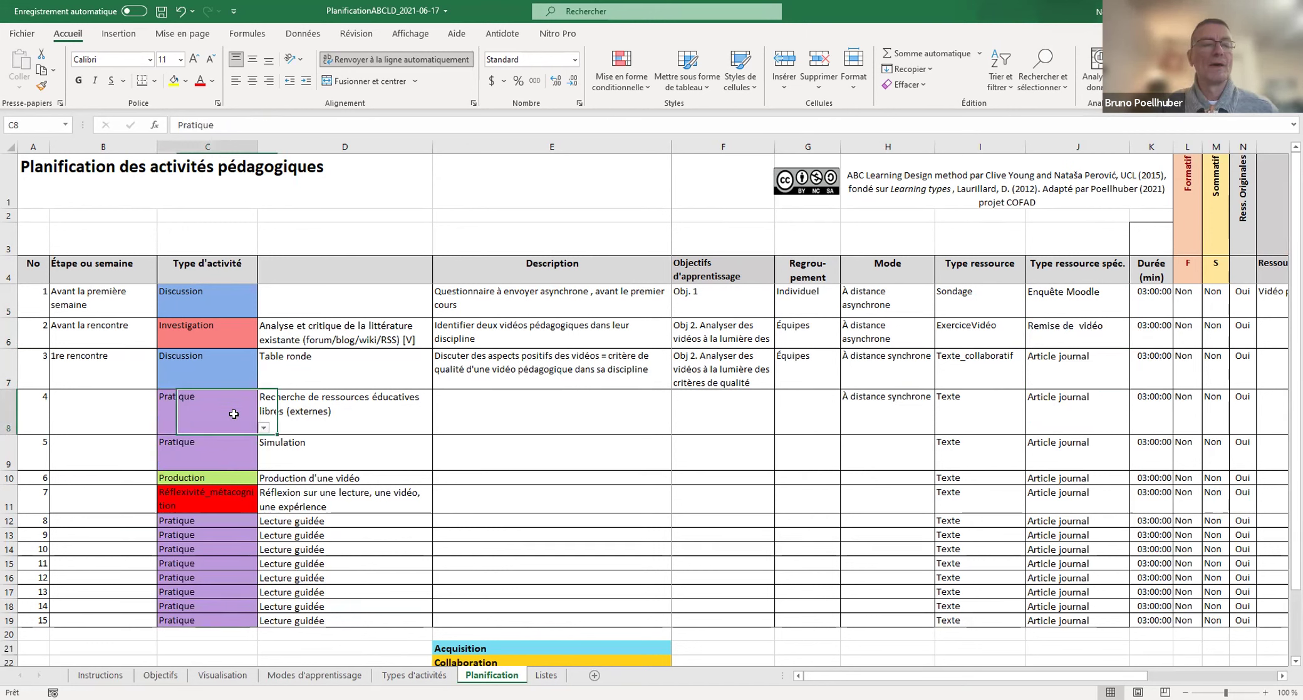
left_click(264, 428)
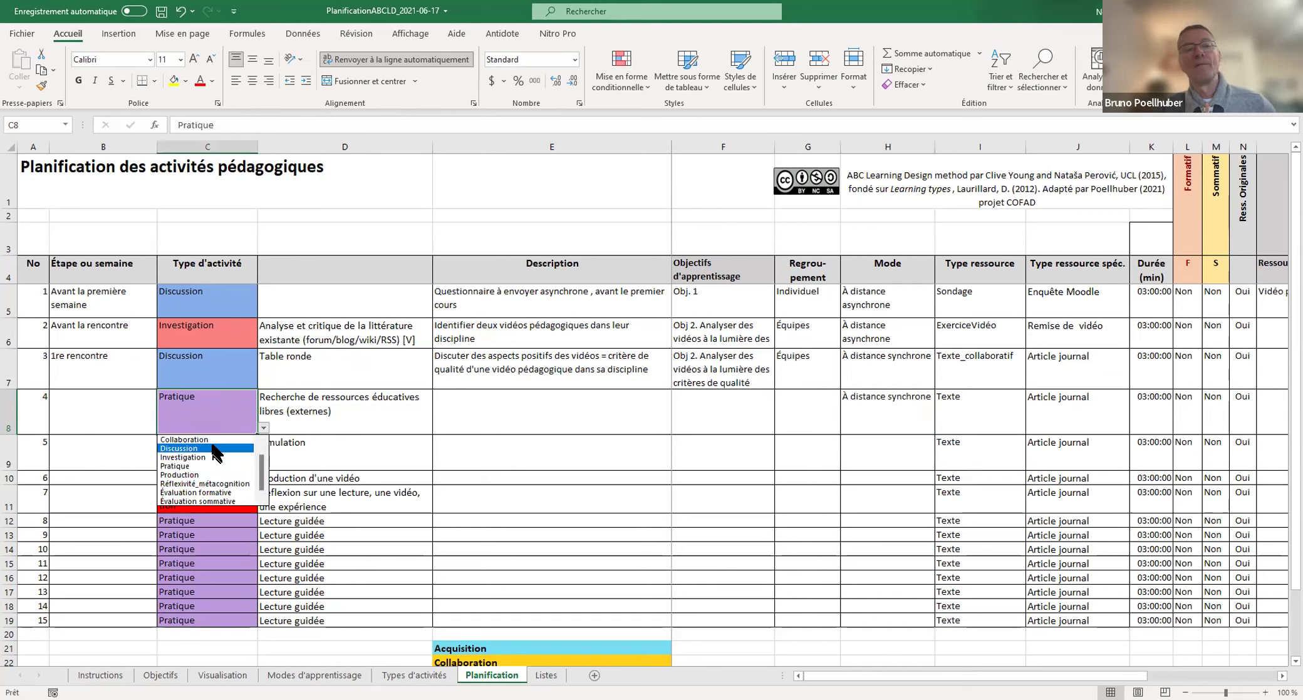
scroll(213, 436, "up", 1)
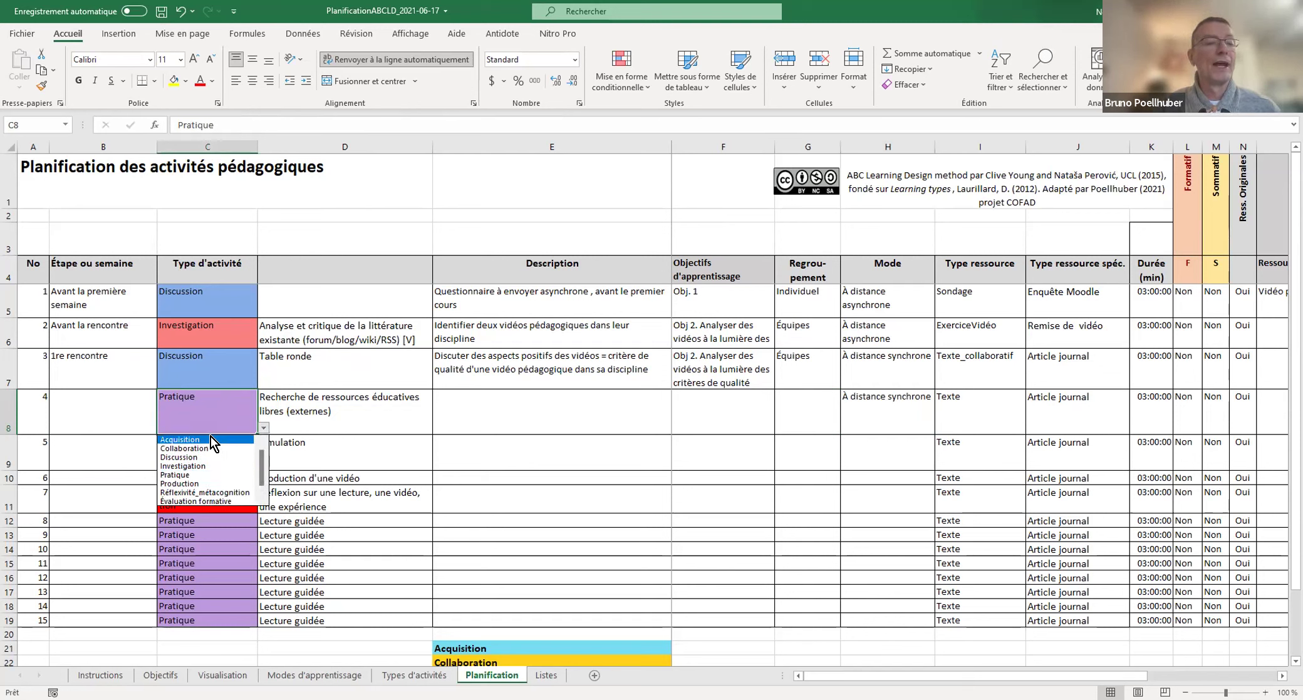
left_click(207, 438)
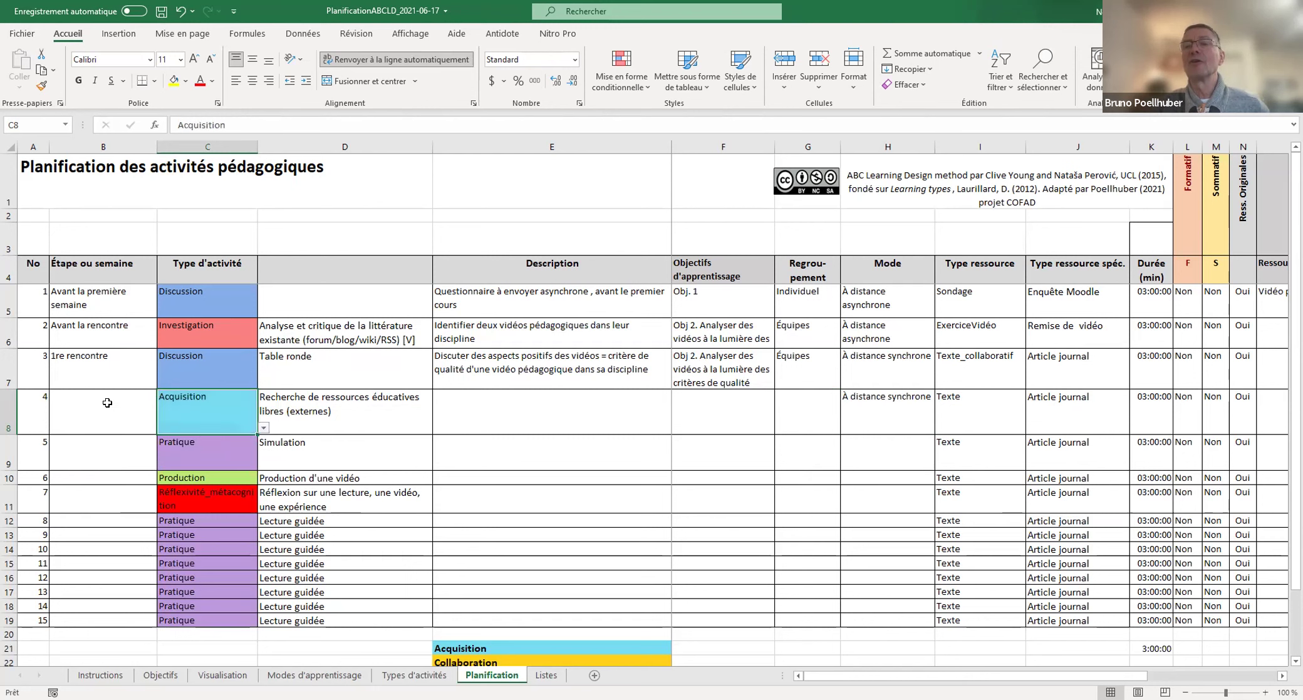
Step: Enter "Rencontre 1" as the stage of activity 4 and replace the stage of activity 3 with the same text
left_click(115, 405)
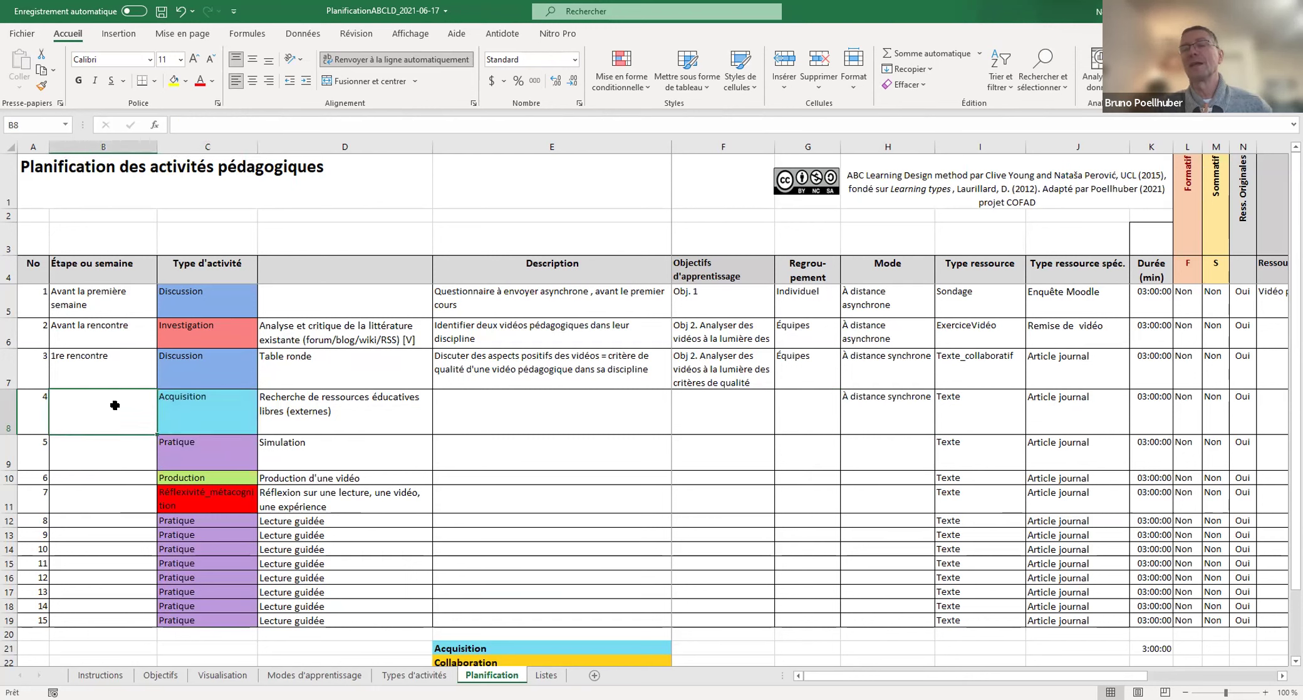
type("Rencontre 1")
key("Return")
key("Up")
key("Up")
type("Rencontre")
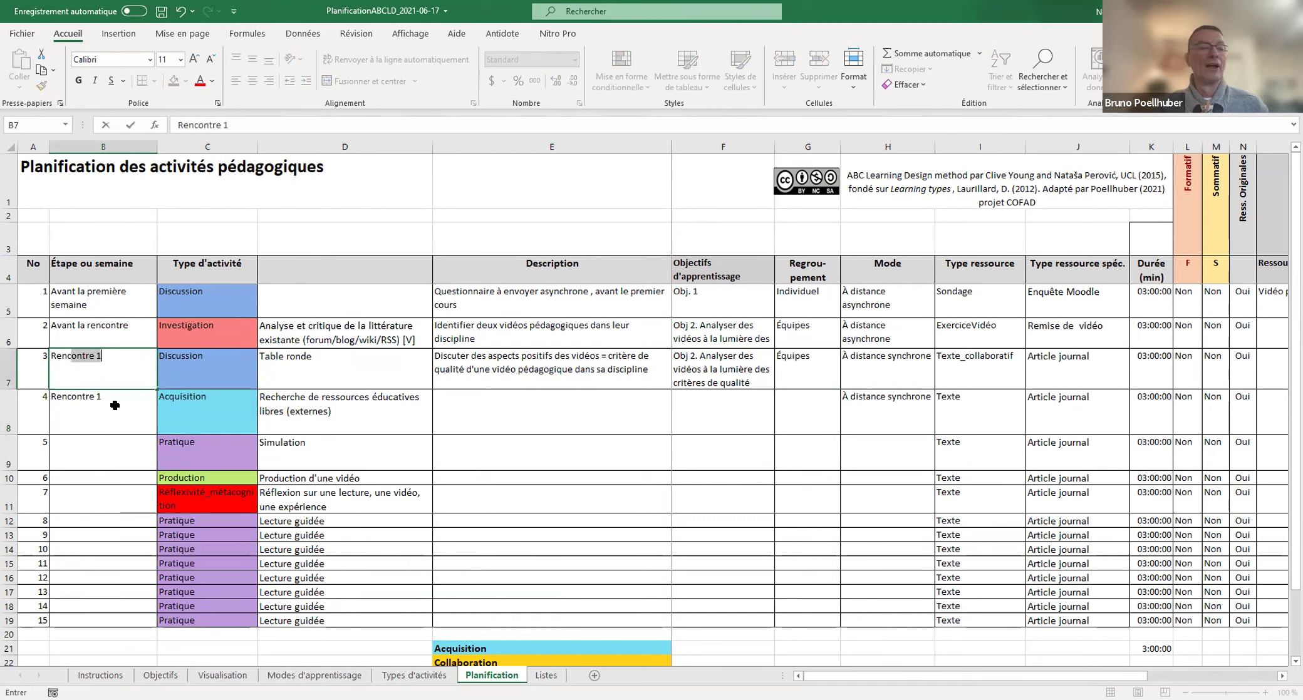
key("Return")
Step: Set the specific activity of activity 4, beside its Acquisition type, to Enseignement magistral
key("Right")
key("Right")
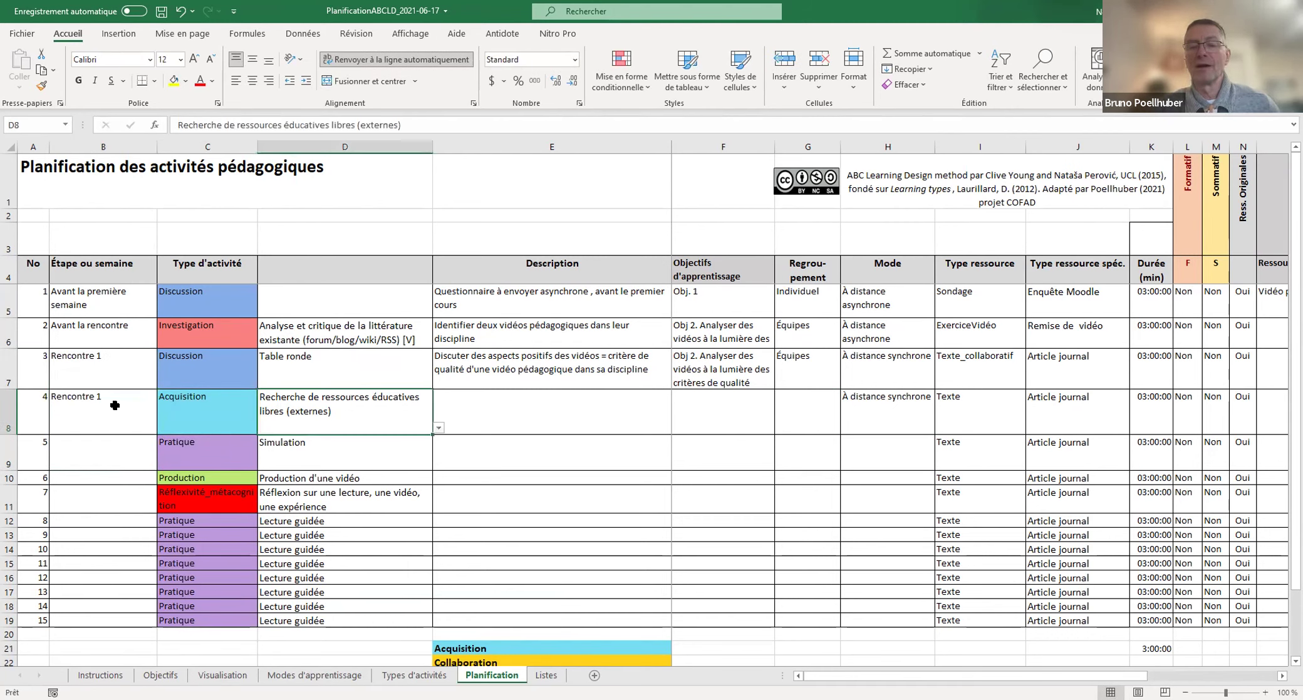
left_click(438, 428)
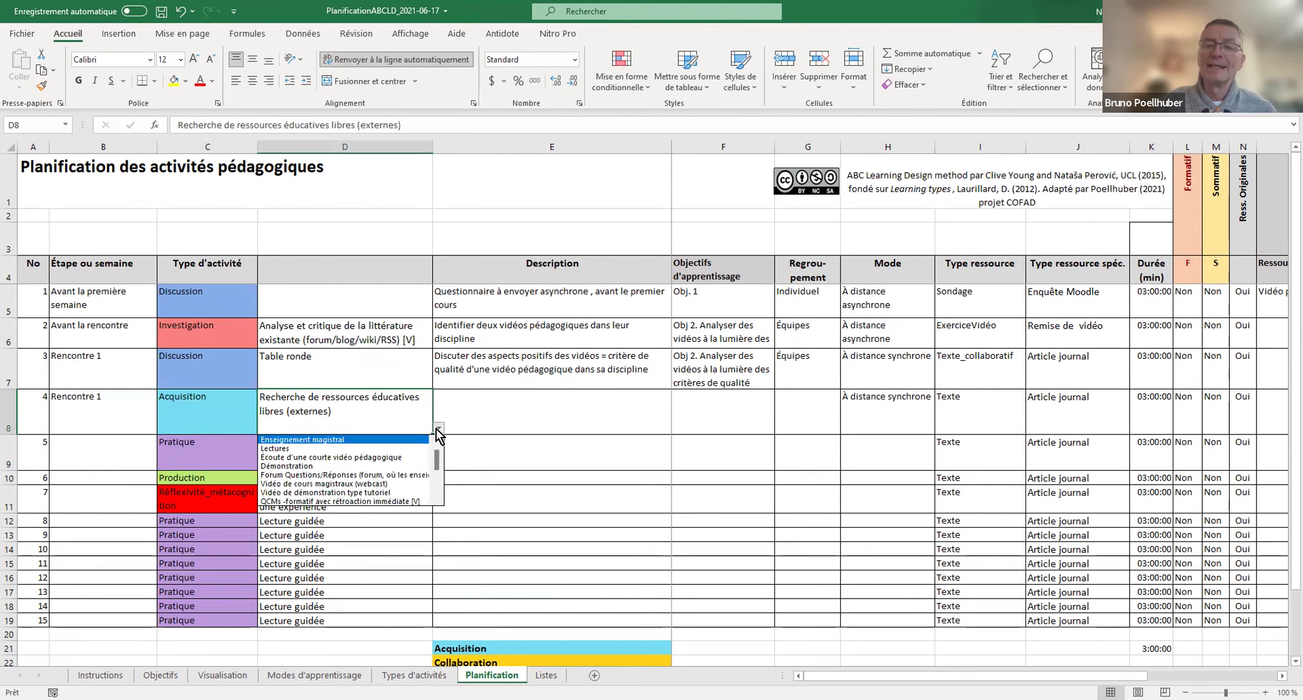
left_click(397, 441)
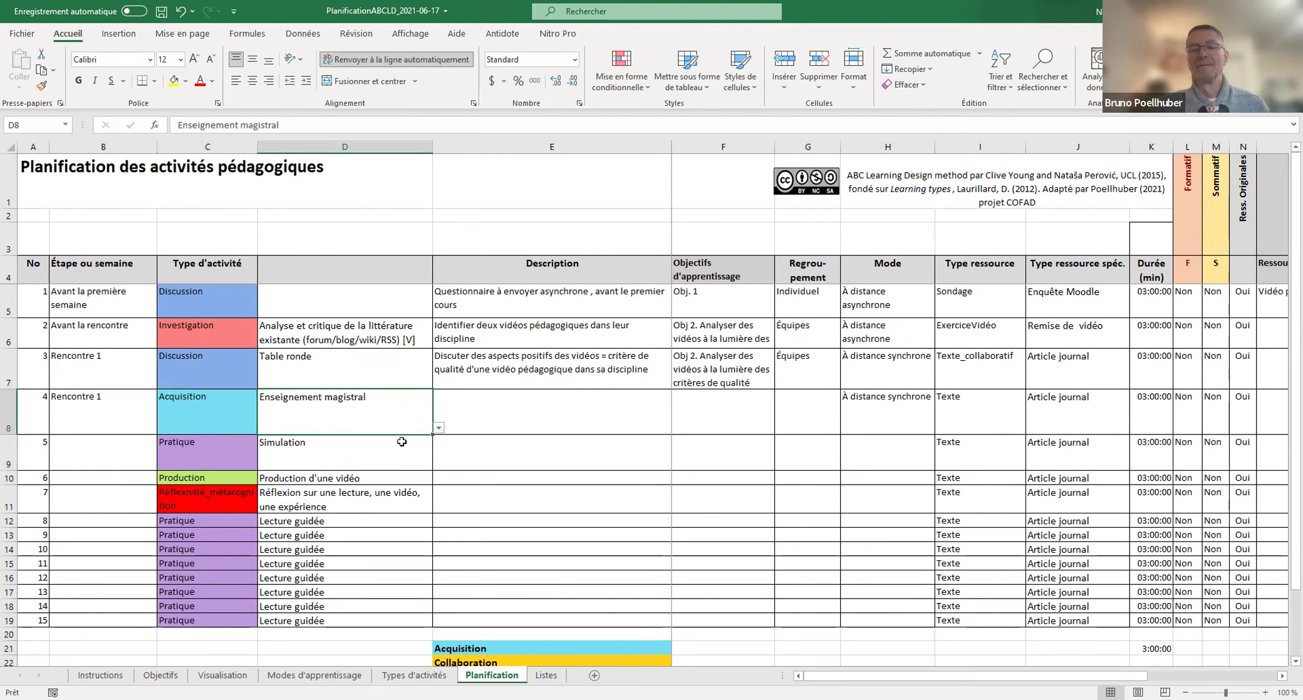
Step: Enter "Présentation sur la lecture et sur les critères de qualité d'une baladodiffusion" as the description of activity 4
left_click(522, 406)
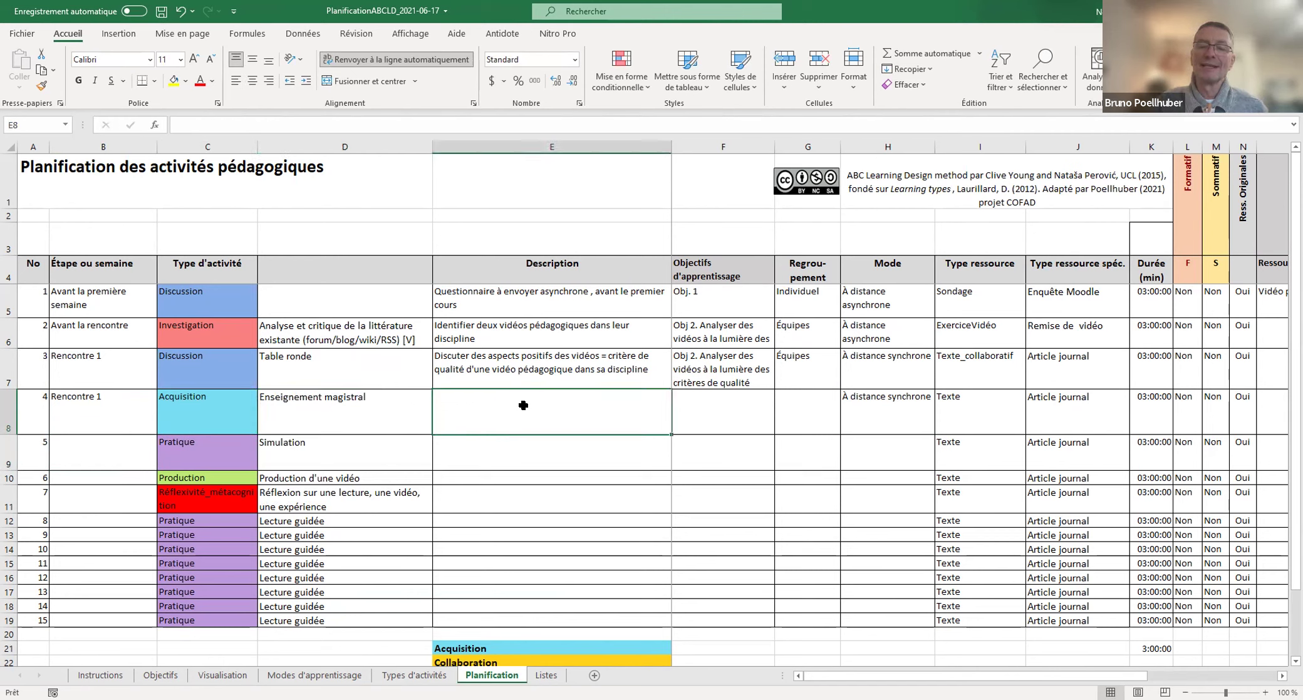
type("Présentation sur la lecture")
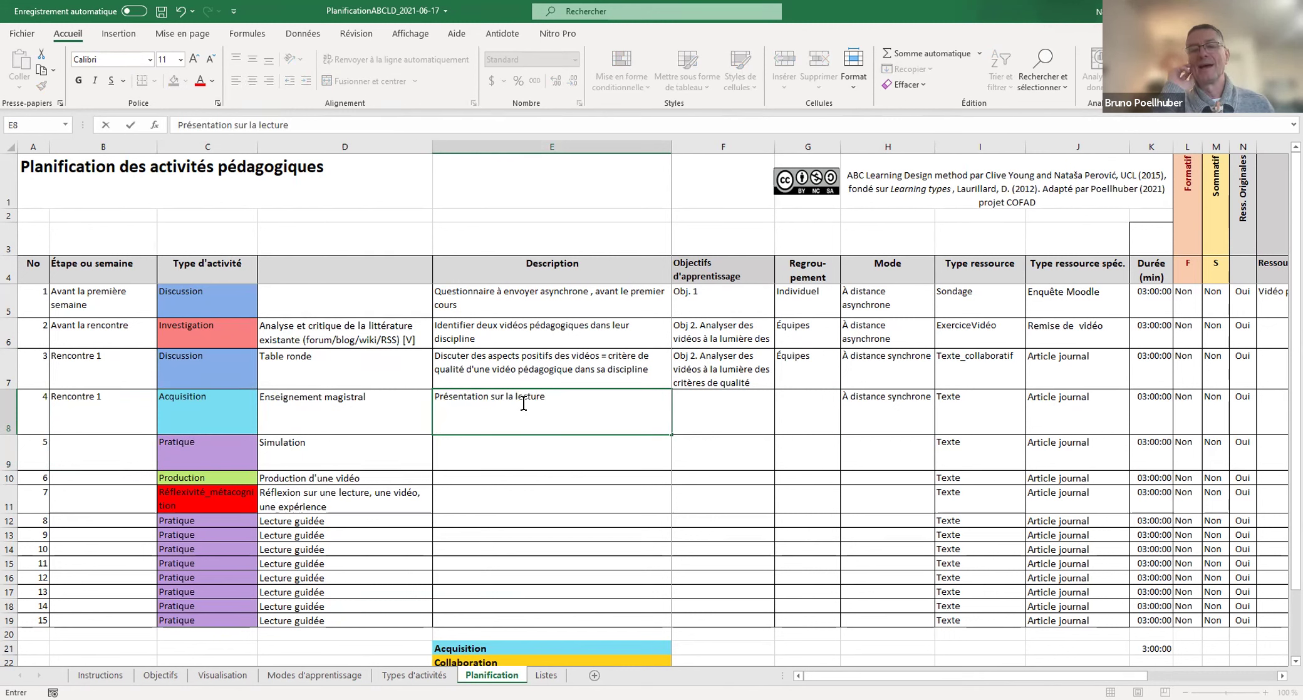
type("sur")
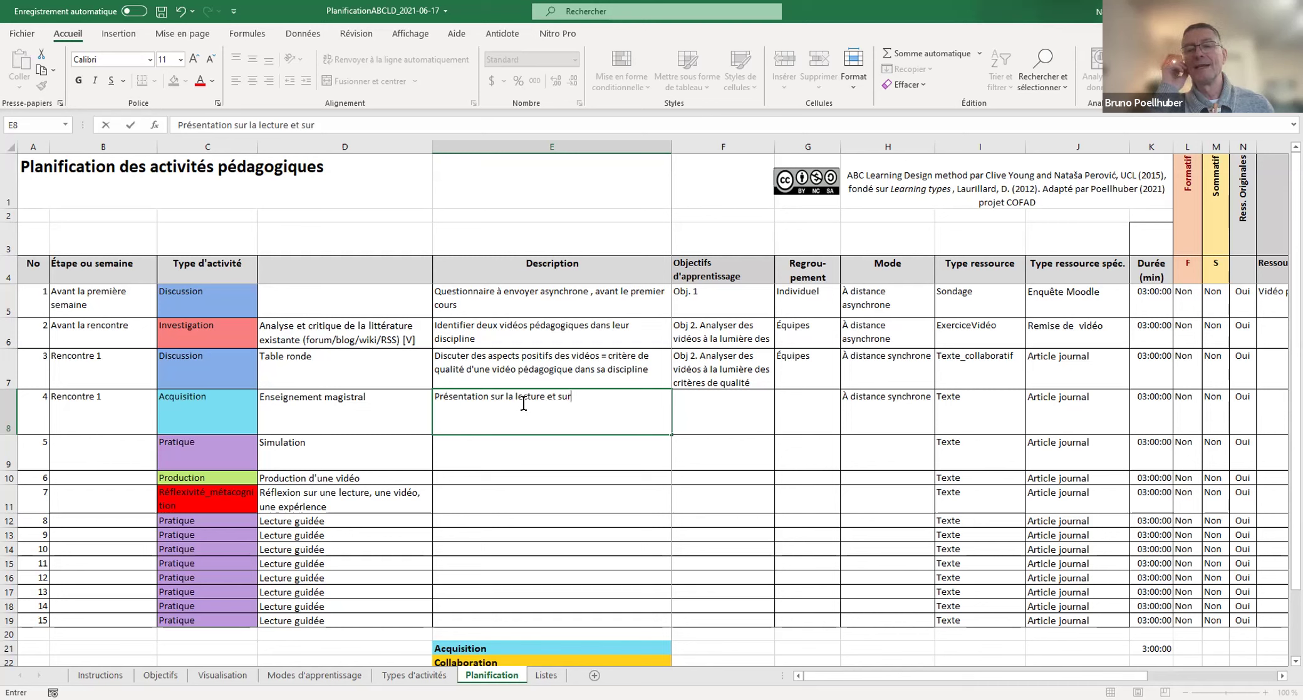
type(" les critères de qualit")
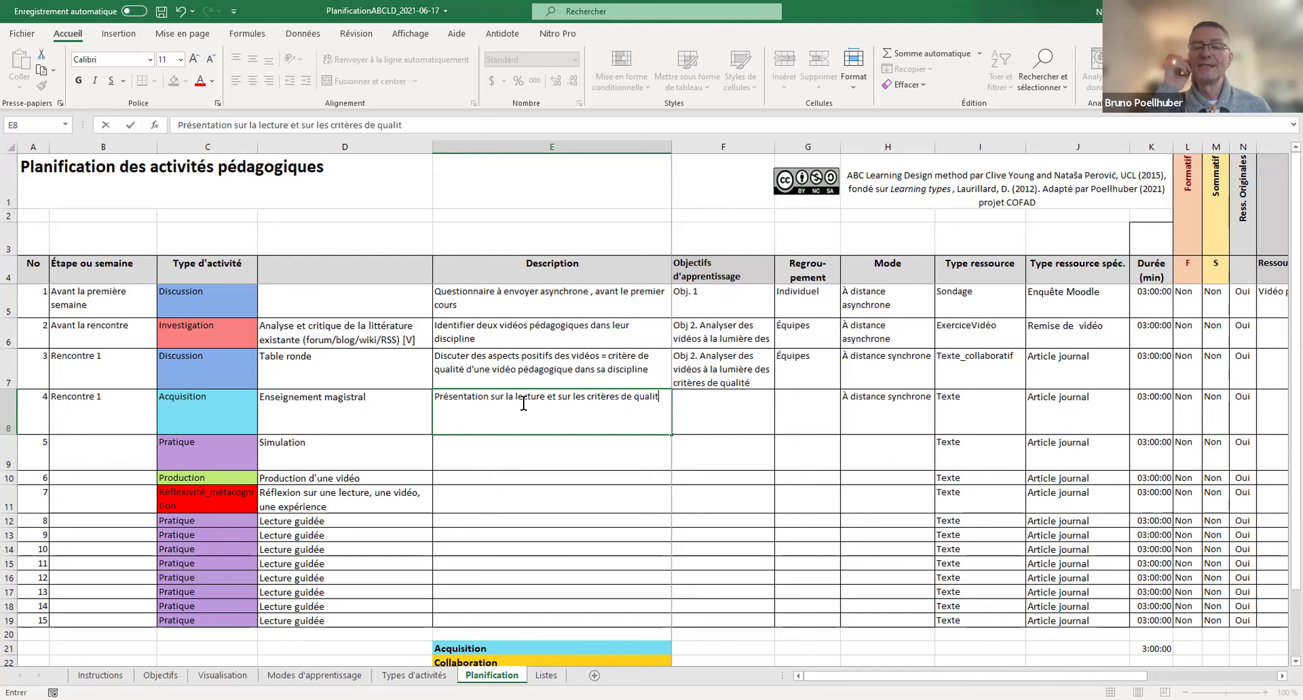
type("é d'une v")
key("BackSpace")
key("BackSpace")
key("BackSpace")
key("BackSpace")
key("BackSpace")
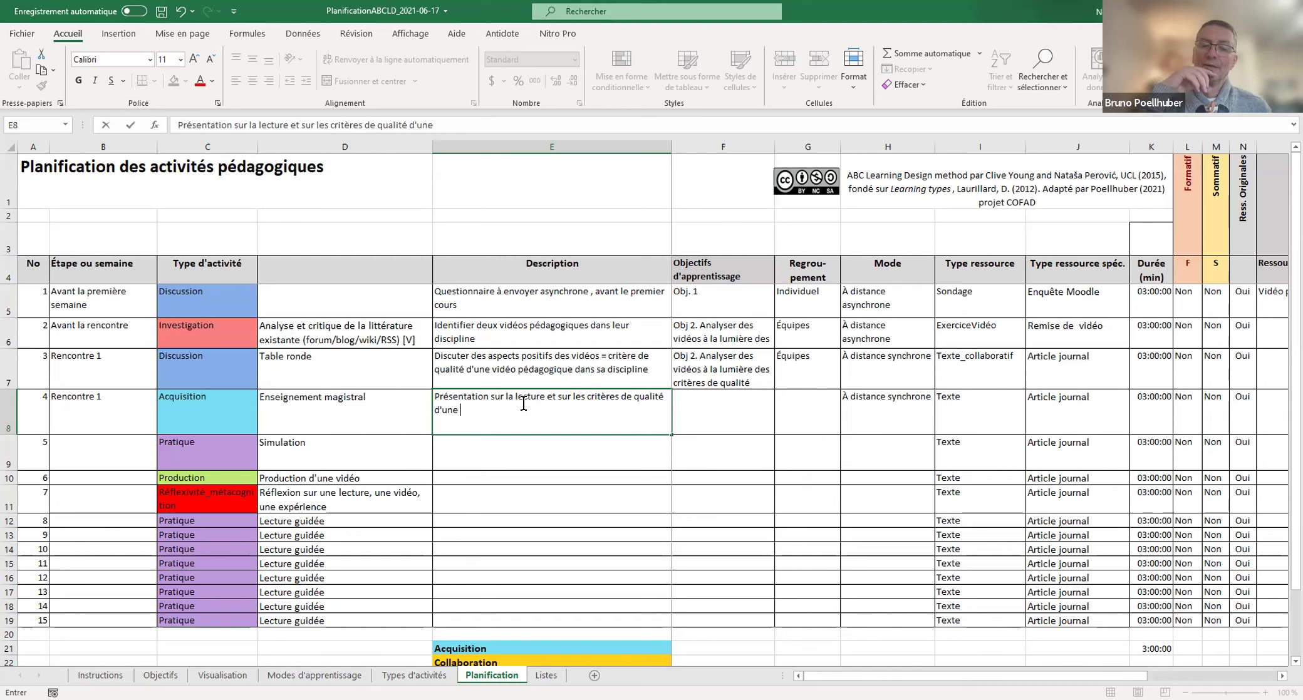
type("une baladodiffusion")
key("Return")
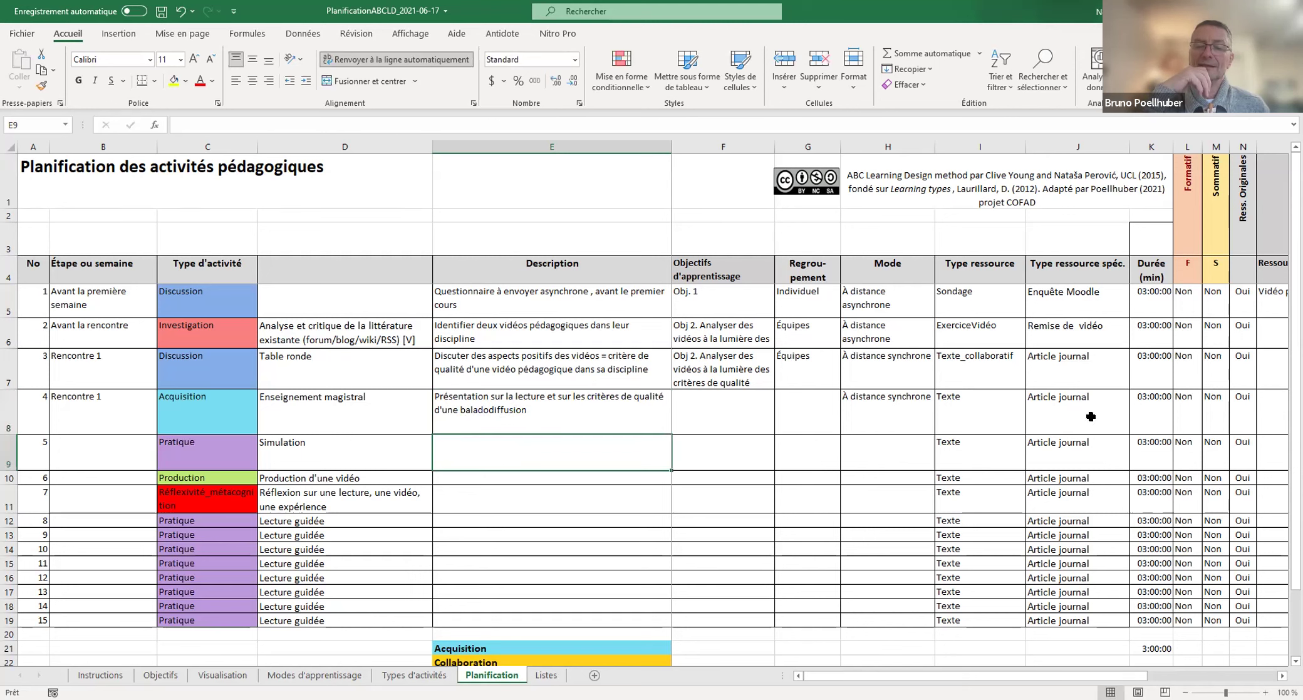
Step: Set the specific resource type of activity 4 to "Article vulgarisation" and its grouping to Individuel
left_click(1090, 416)
left_click(1135, 428)
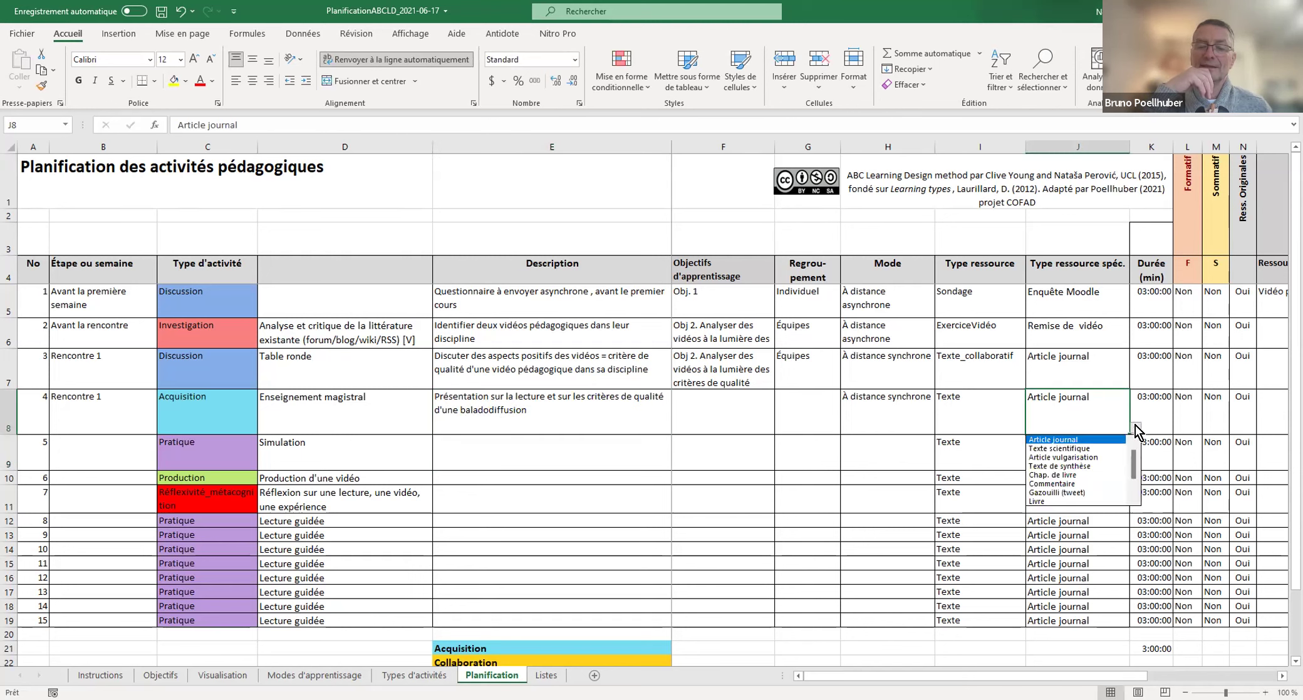
left_click(1095, 457)
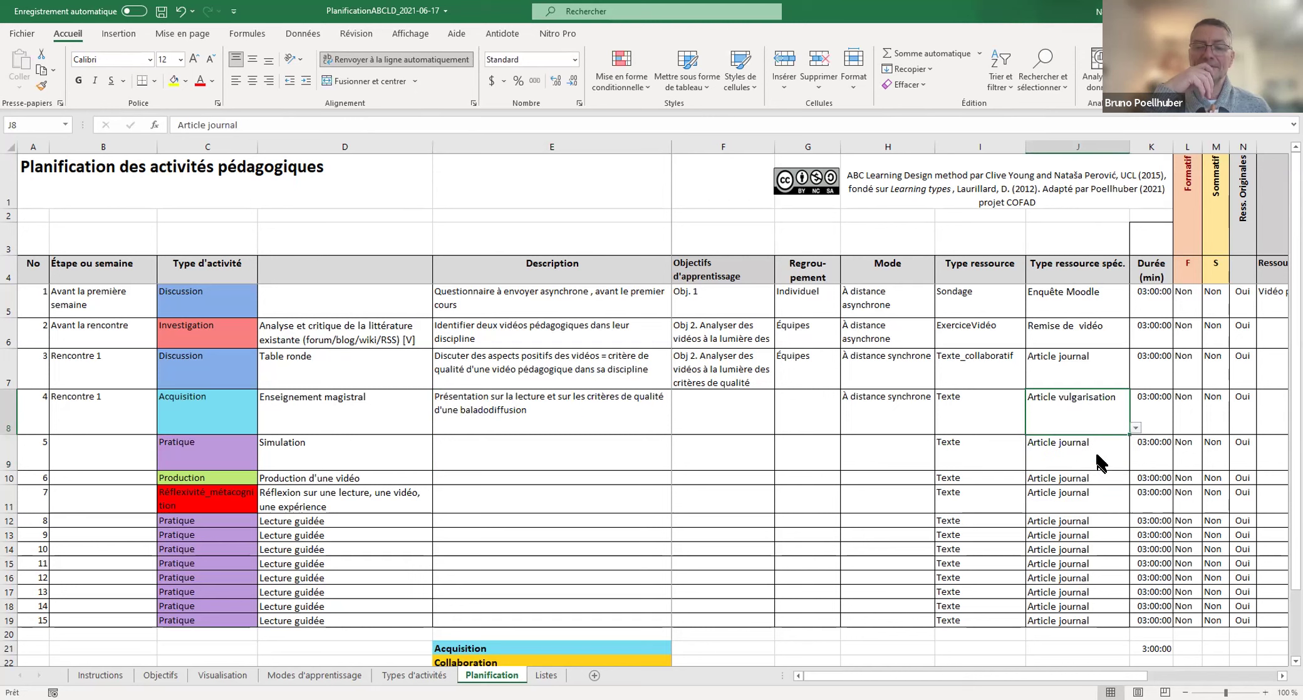
left_click(797, 420)
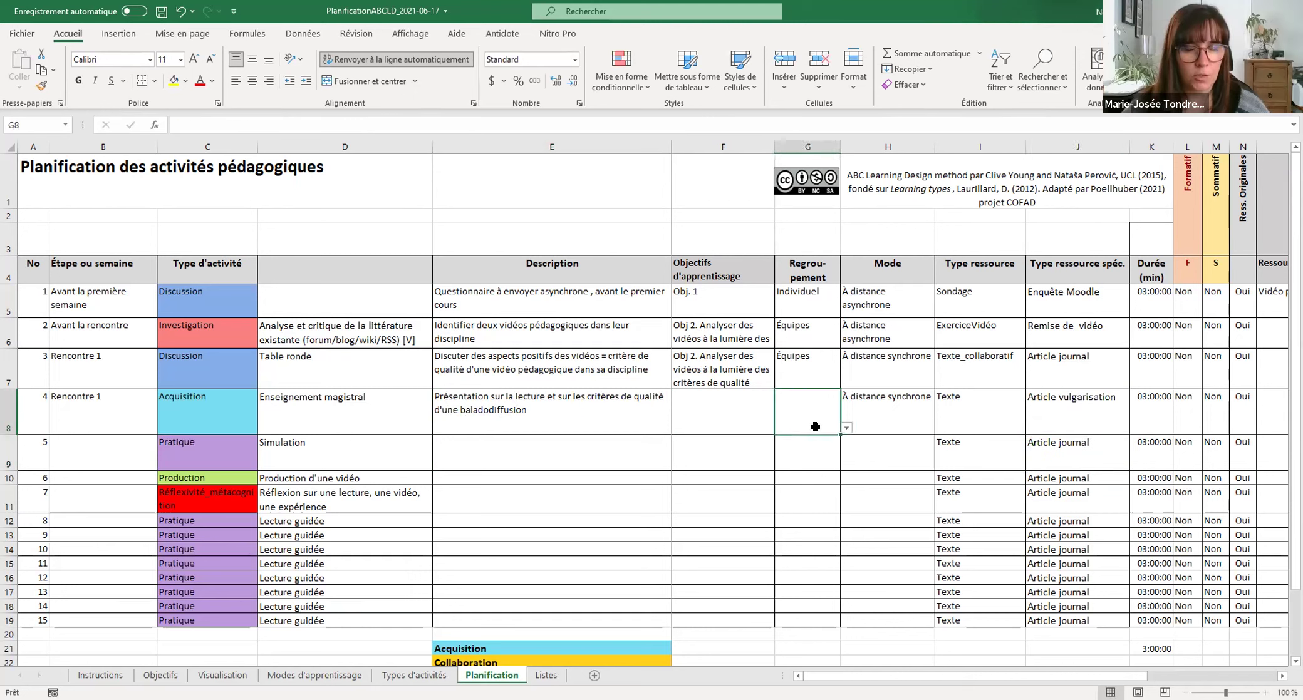
left_click(847, 428)
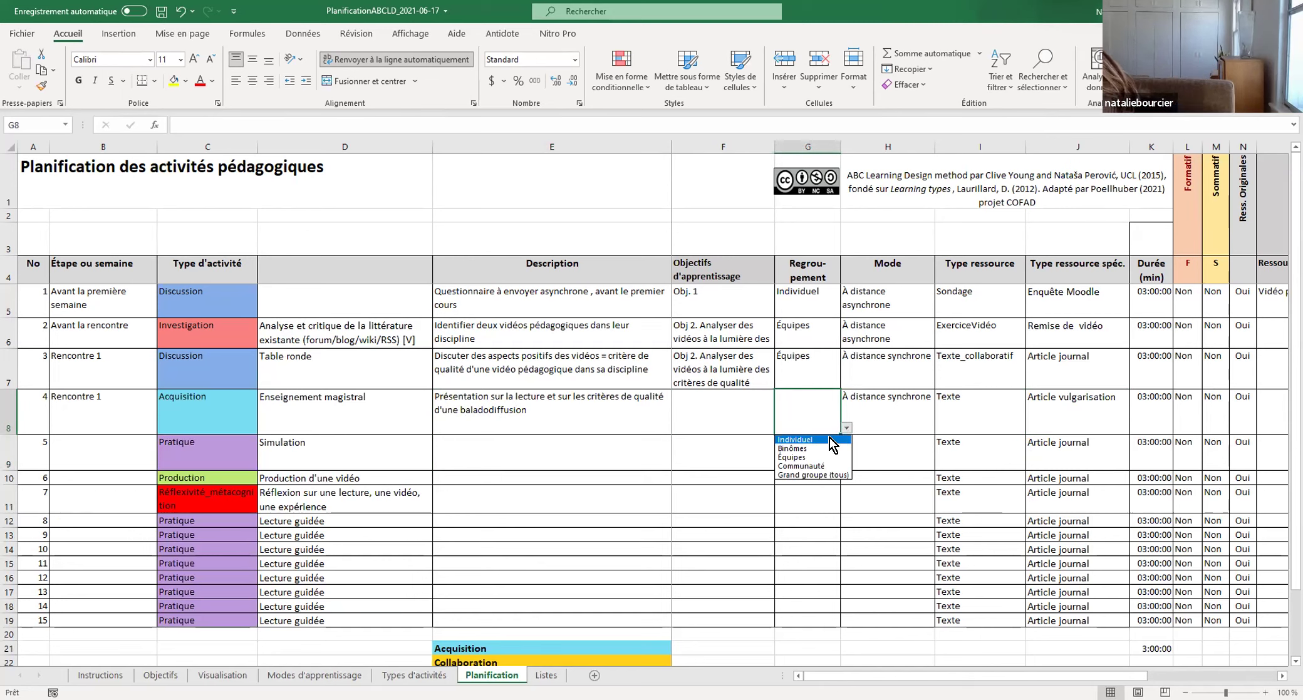
left_click(829, 438)
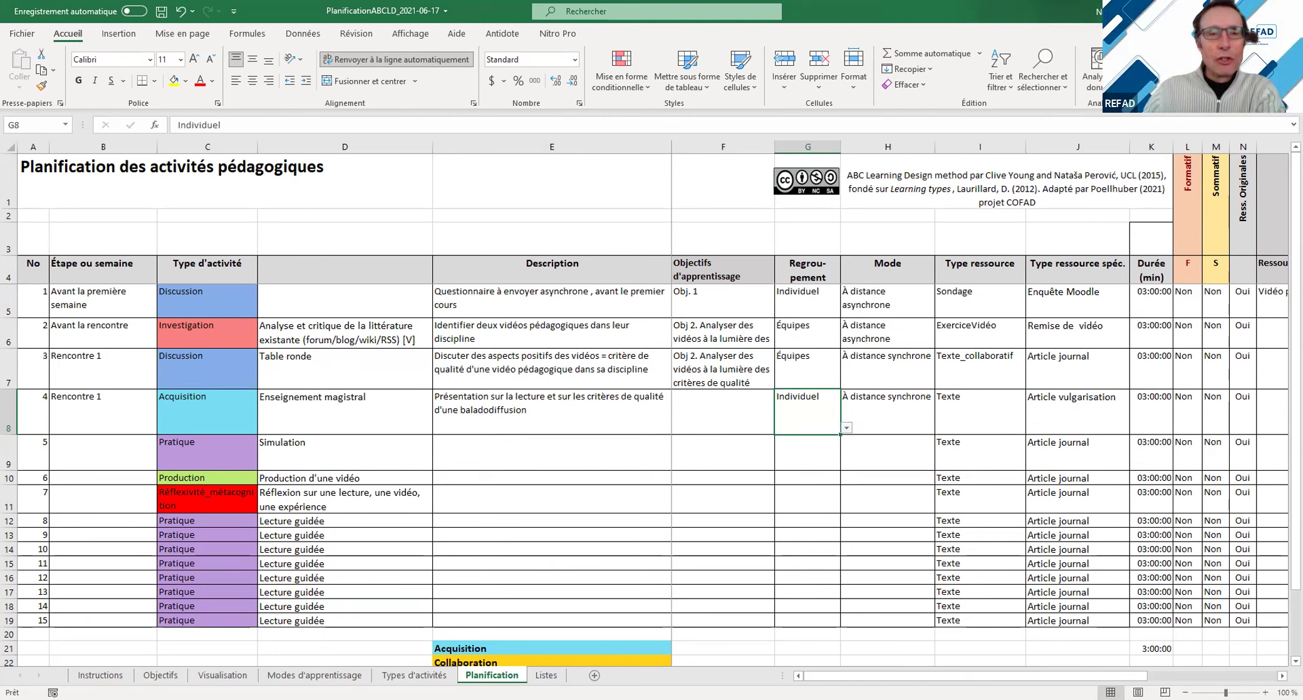
Step: Assign Obj 2 (Analyser des vidéos) as the learning objective of activity 4 and Obj. 3 (Concevoir un scénarimage) for activity 1
left_click(714, 412)
left_click(780, 428)
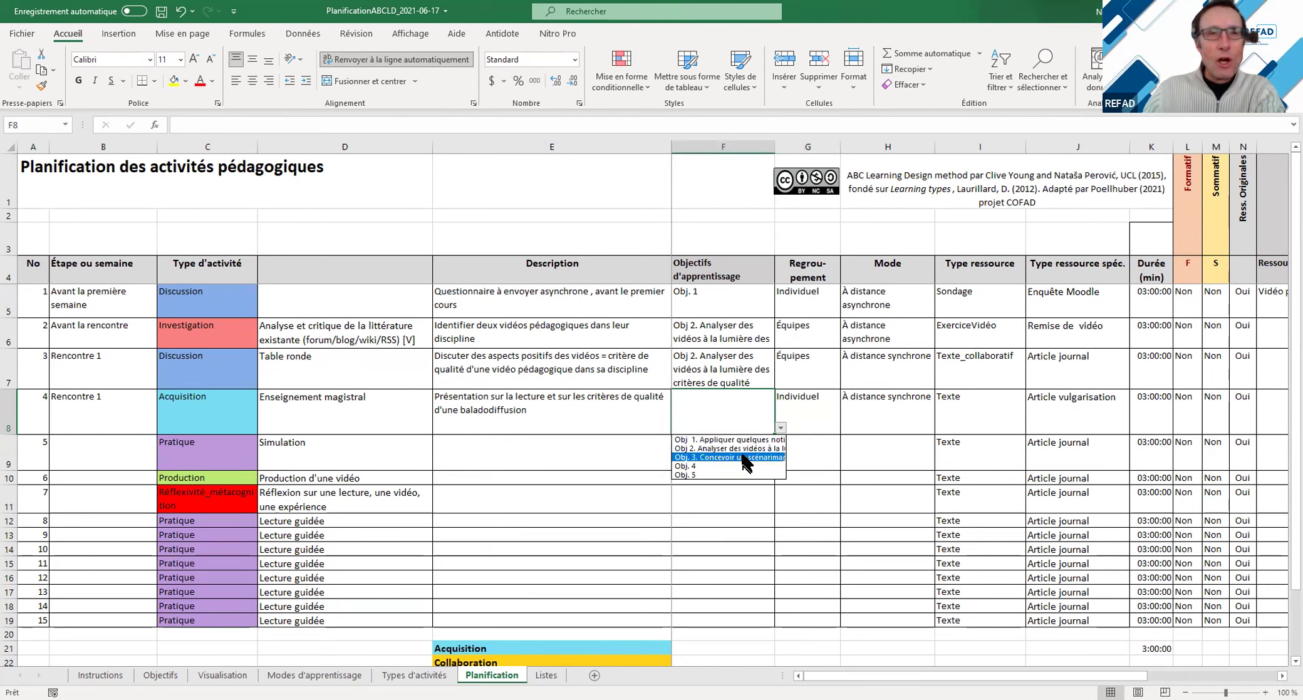
left_click(742, 450)
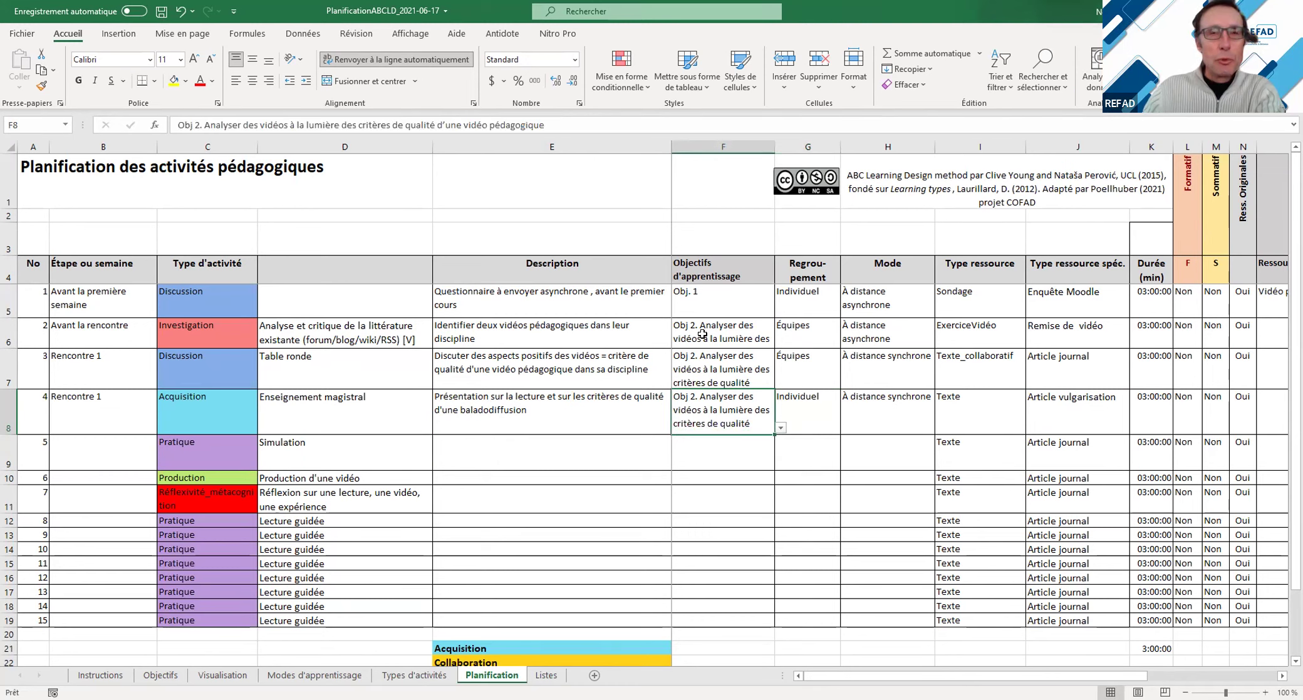
left_click(725, 299)
left_click(780, 311)
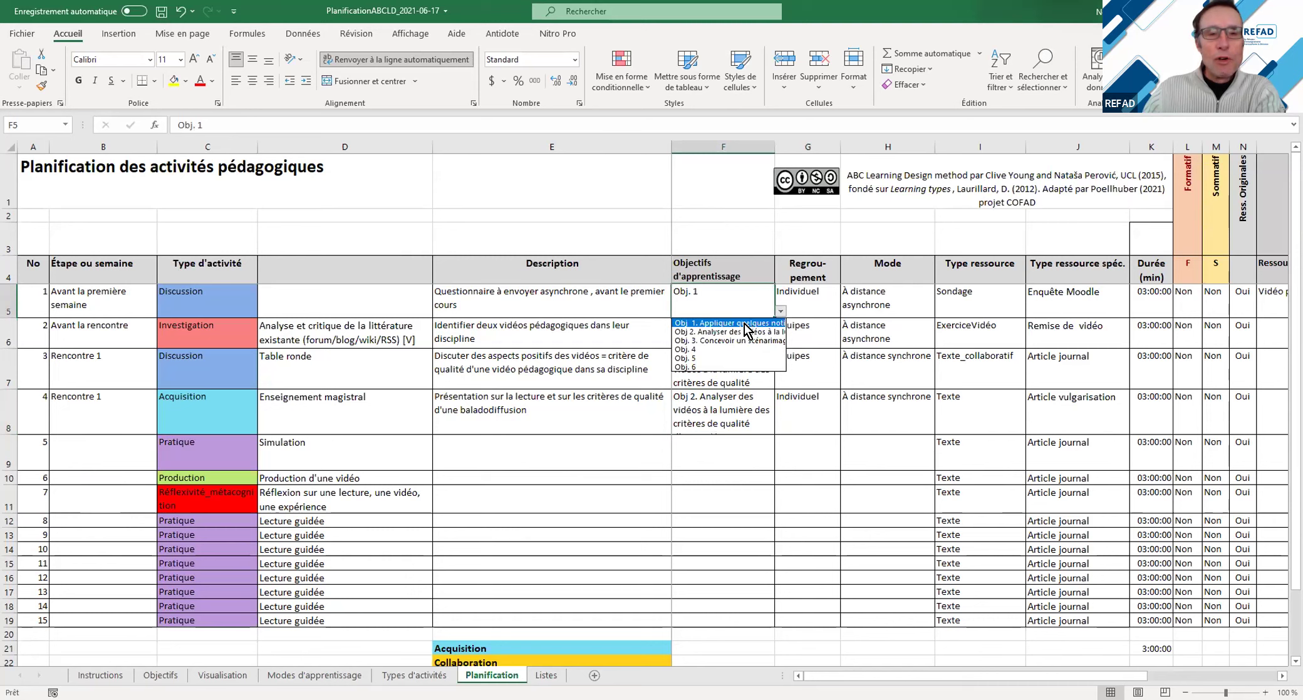
left_click(710, 342)
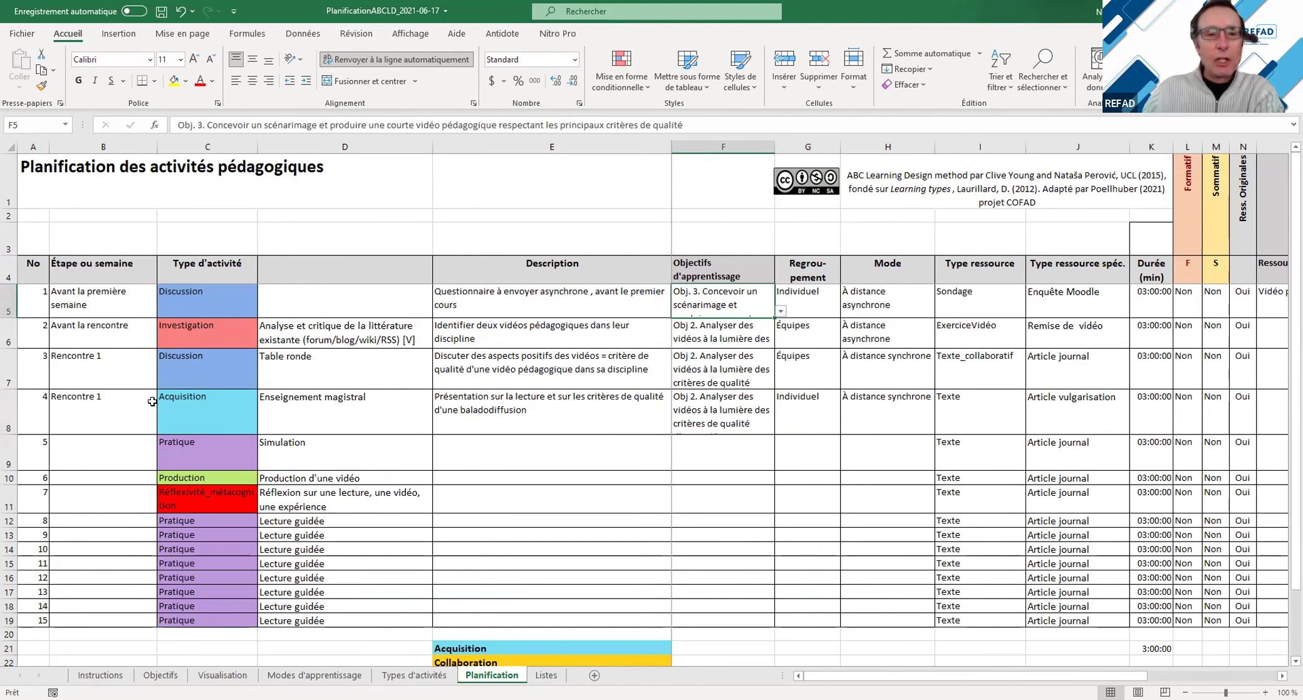
left_click_drag(85, 391, 35, 304)
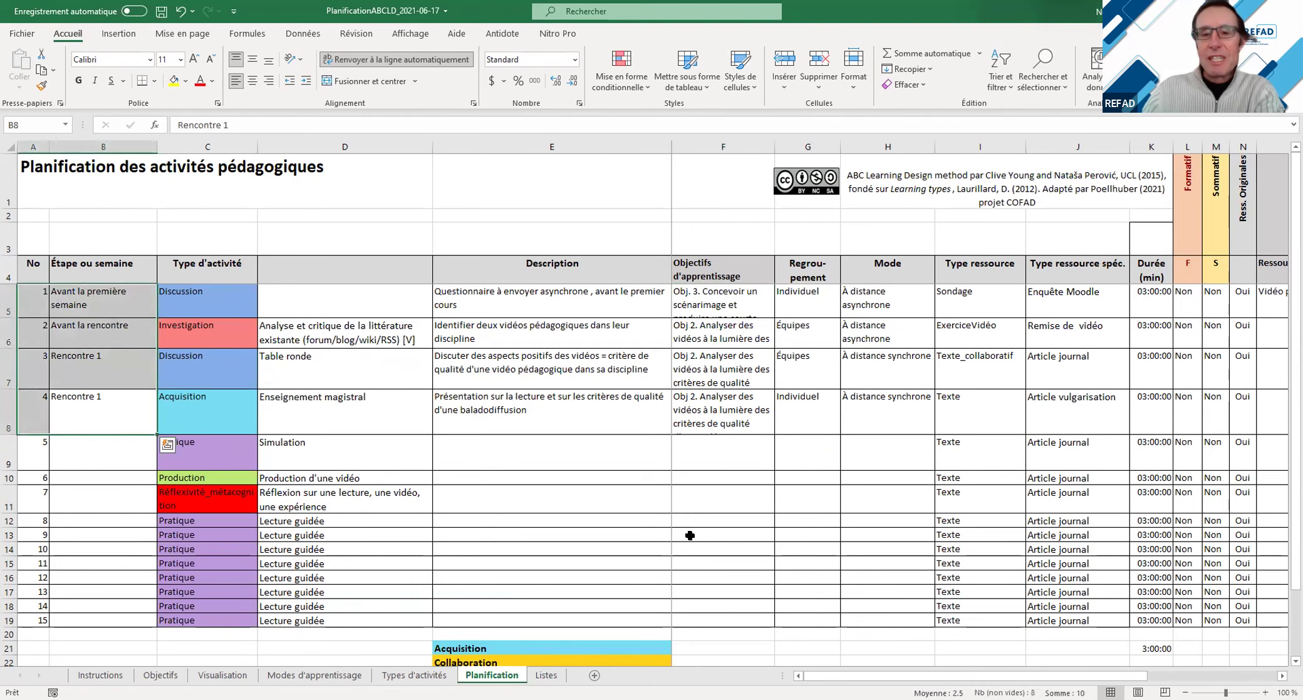
left_click(1093, 421)
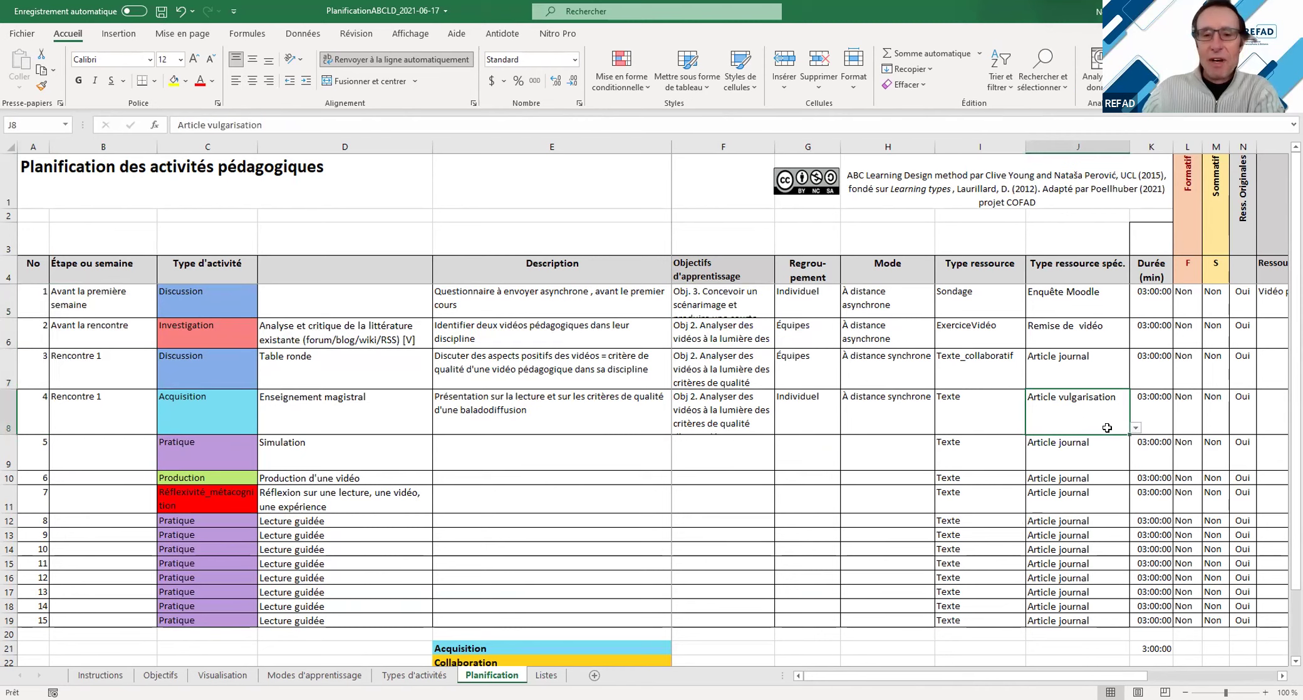
Step: Set the duration of activity 1 to 1:00
left_click(1158, 307)
type("1:00")
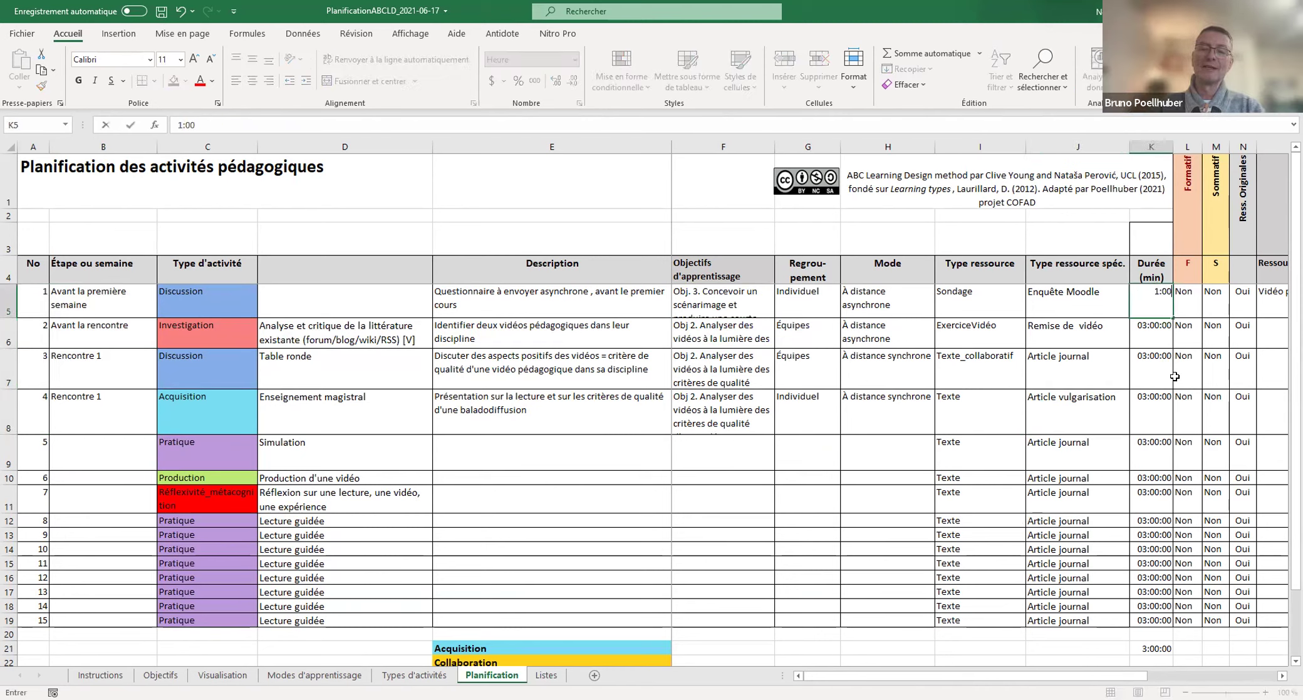
key("Return")
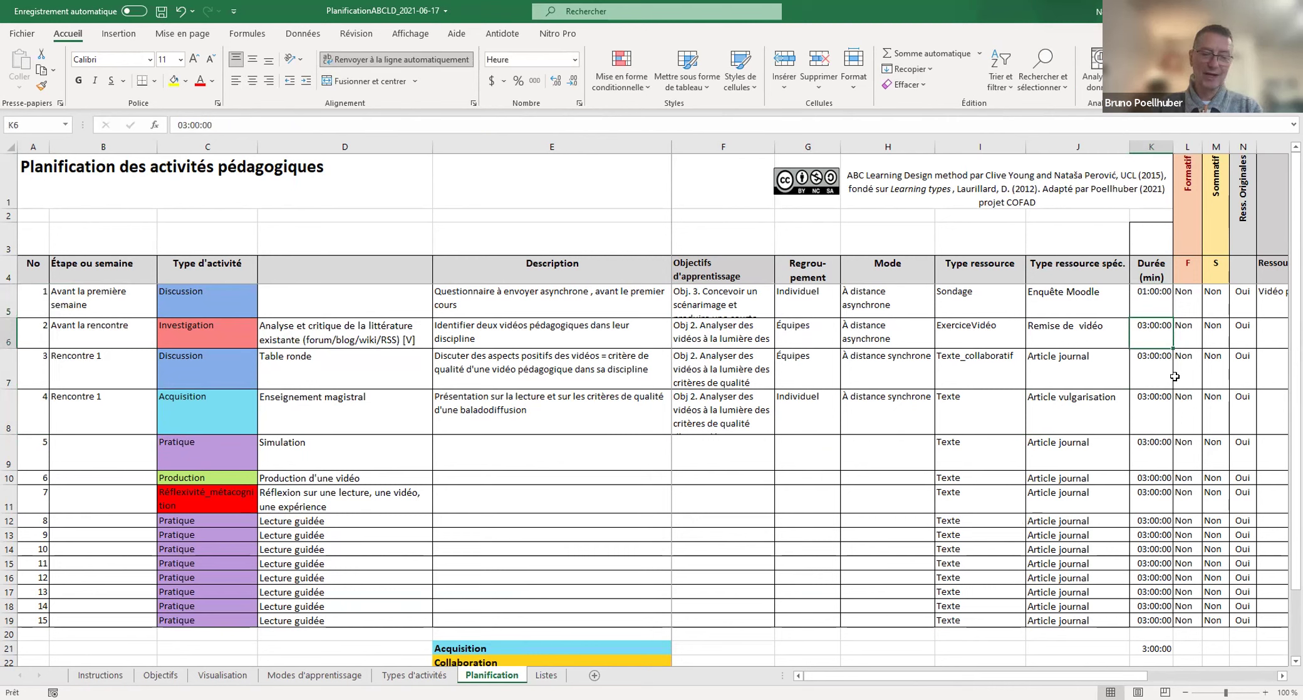
Step: Replace the duration of activity 1 with 0:15
key("Up")
type("0:30")
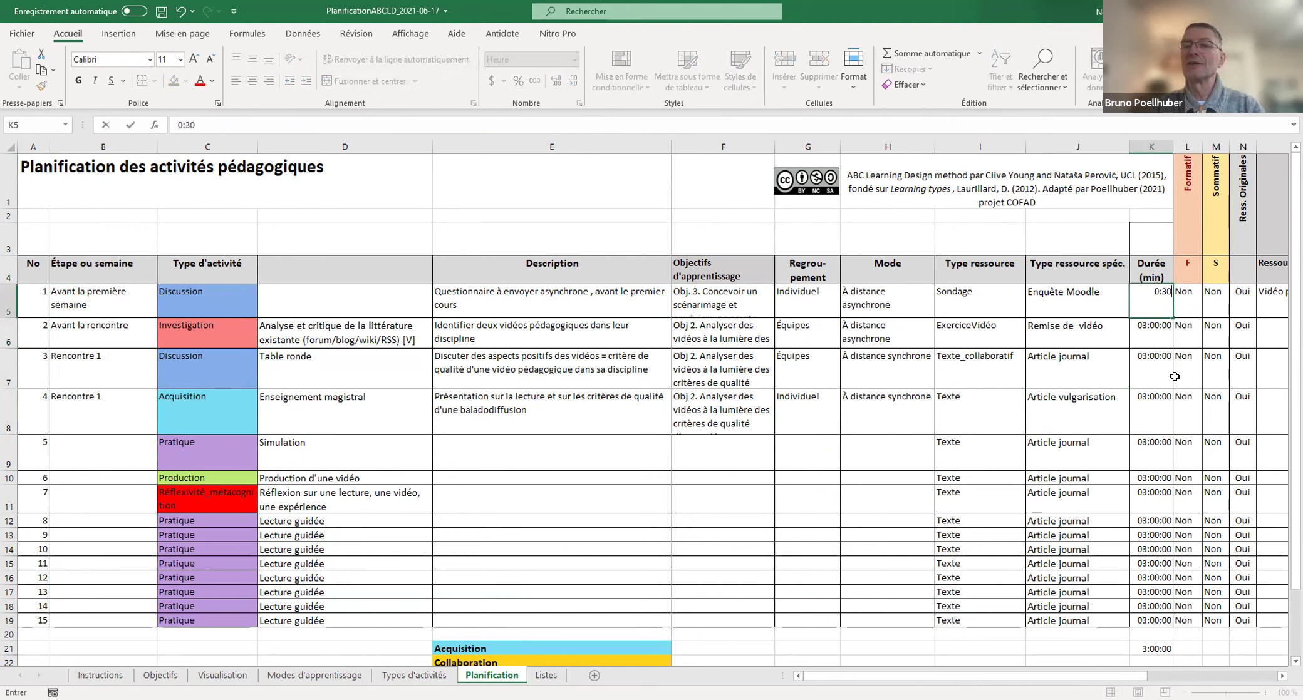
key("BackSpace")
key("BackSpace")
type("15")
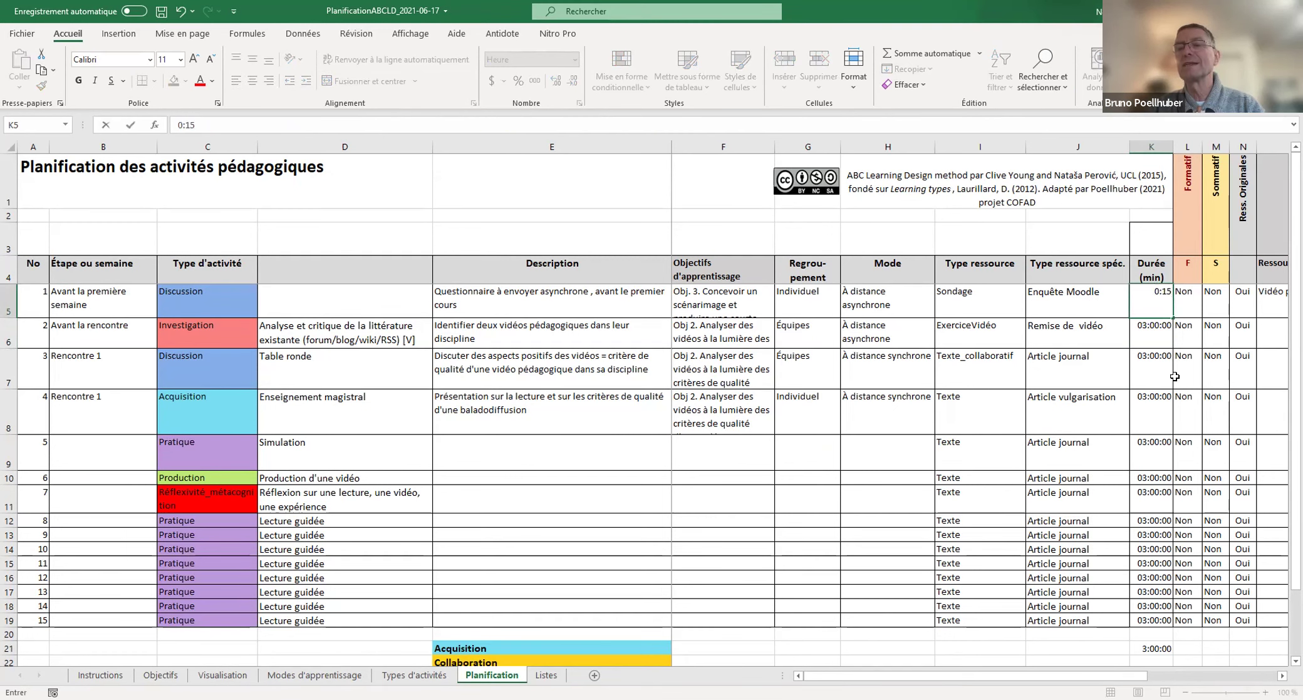
key("Return")
Step: Set the durations of activities 2, 3 and 4 to one hour (1:00) each
type("1:00")
key("Return")
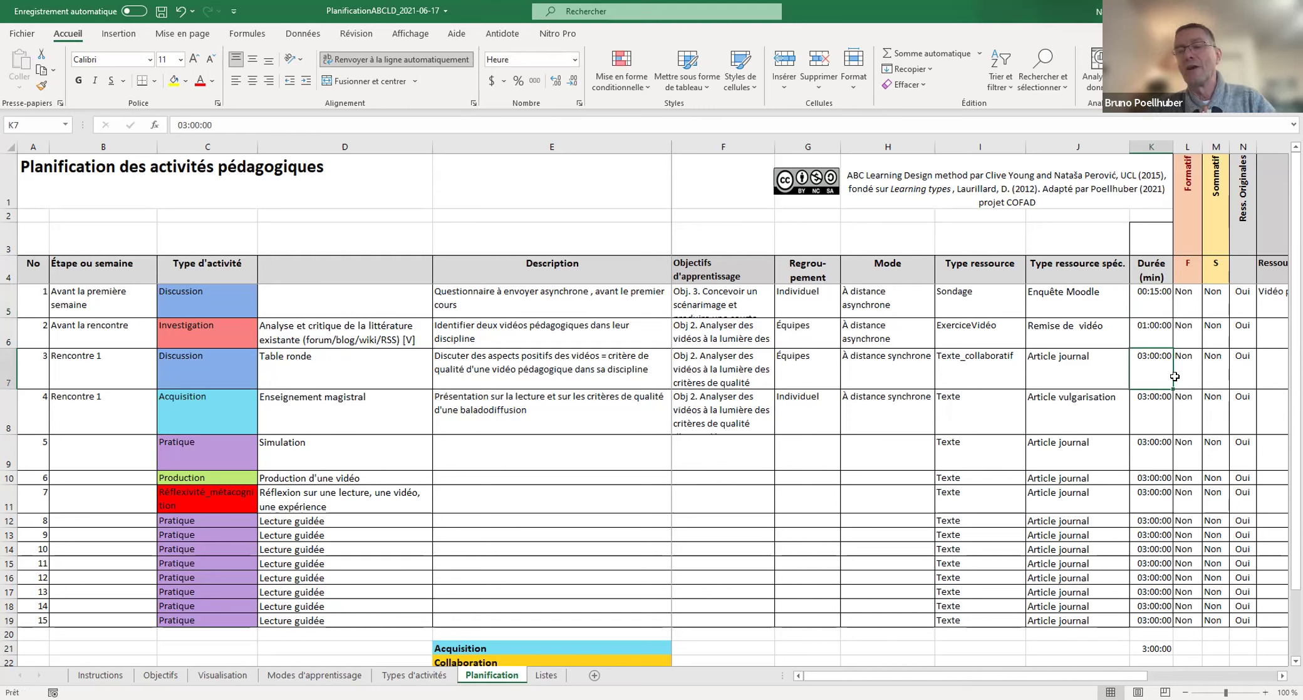
type("1")
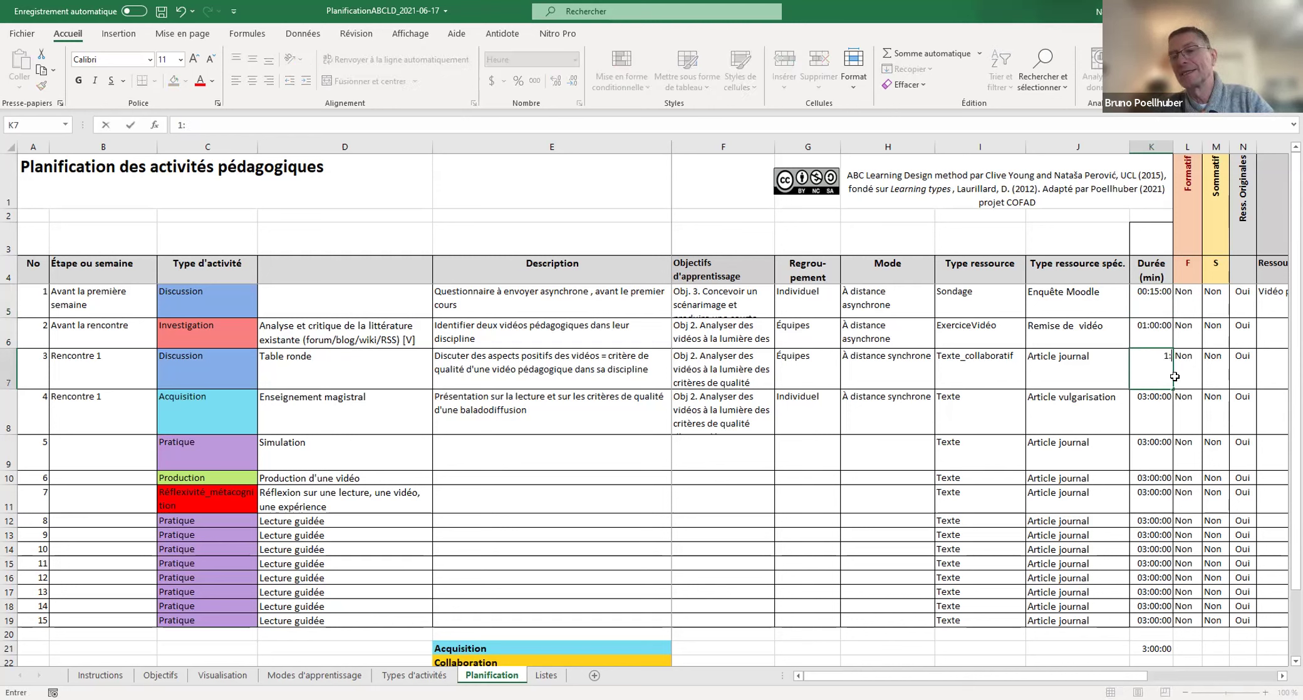
key("Return")
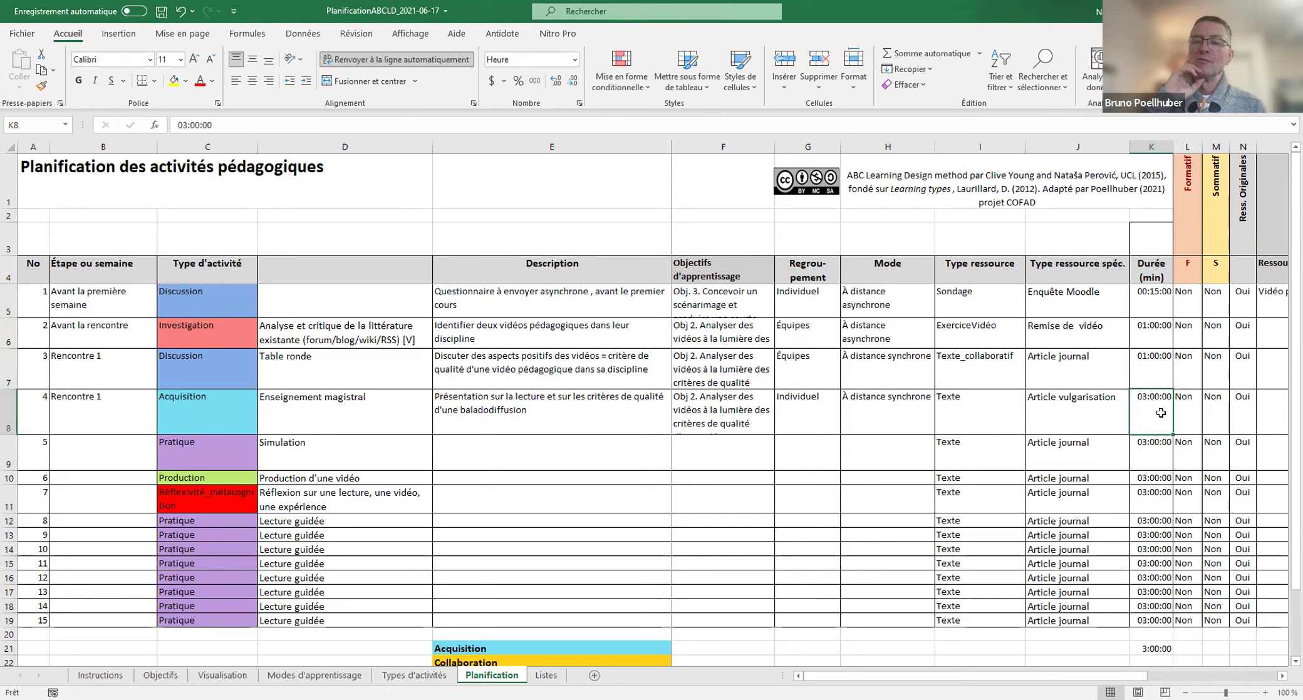
type("1:00")
key("Return")
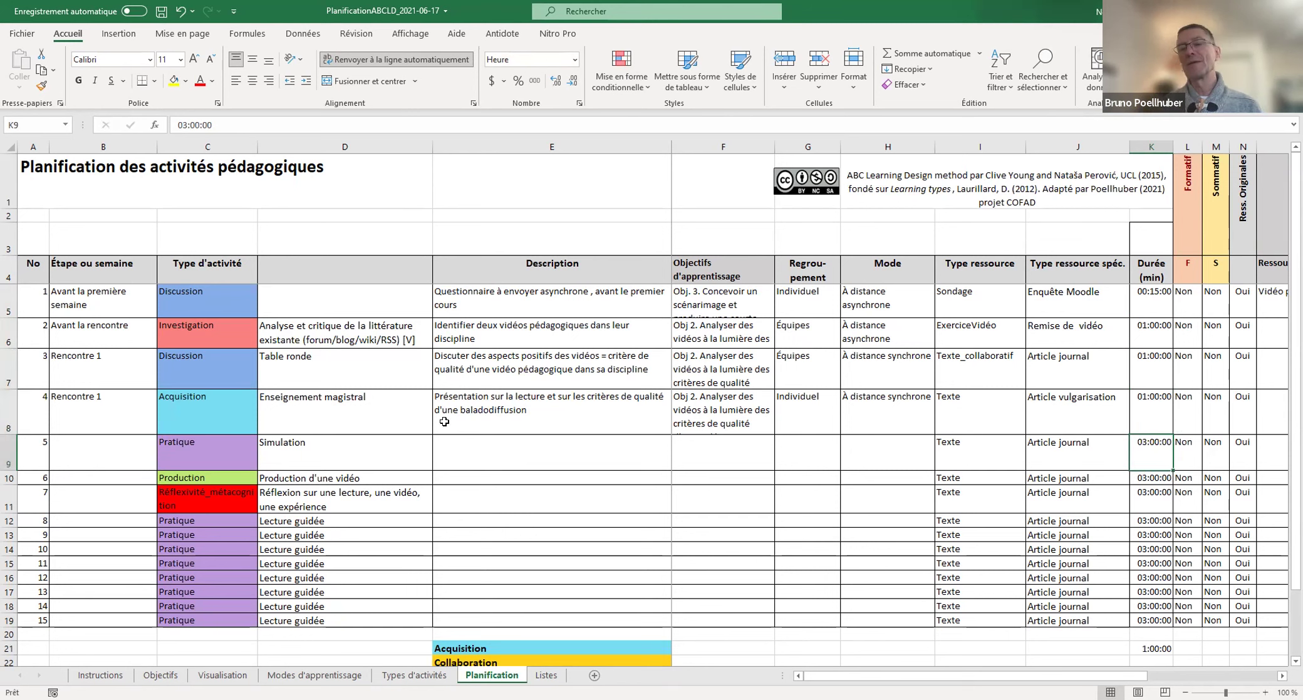
Step: Change the activity type of activity 5 to Investigation
left_click(208, 464)
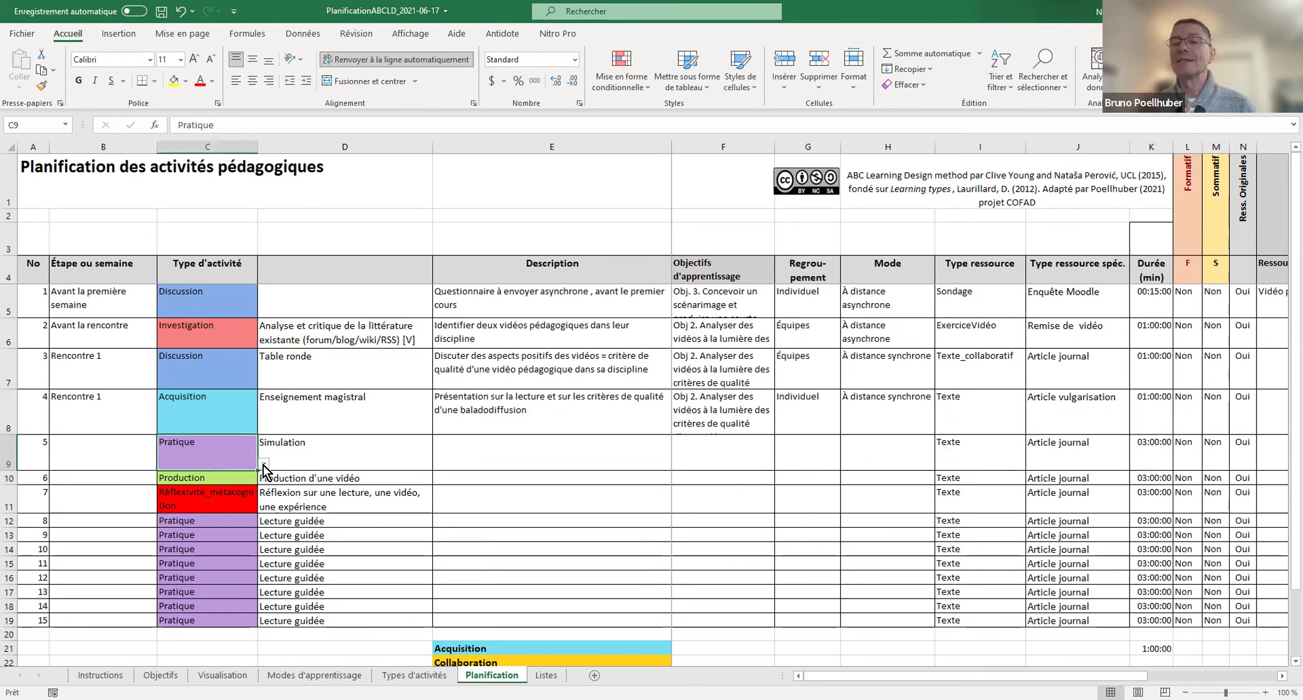
left_click(263, 465)
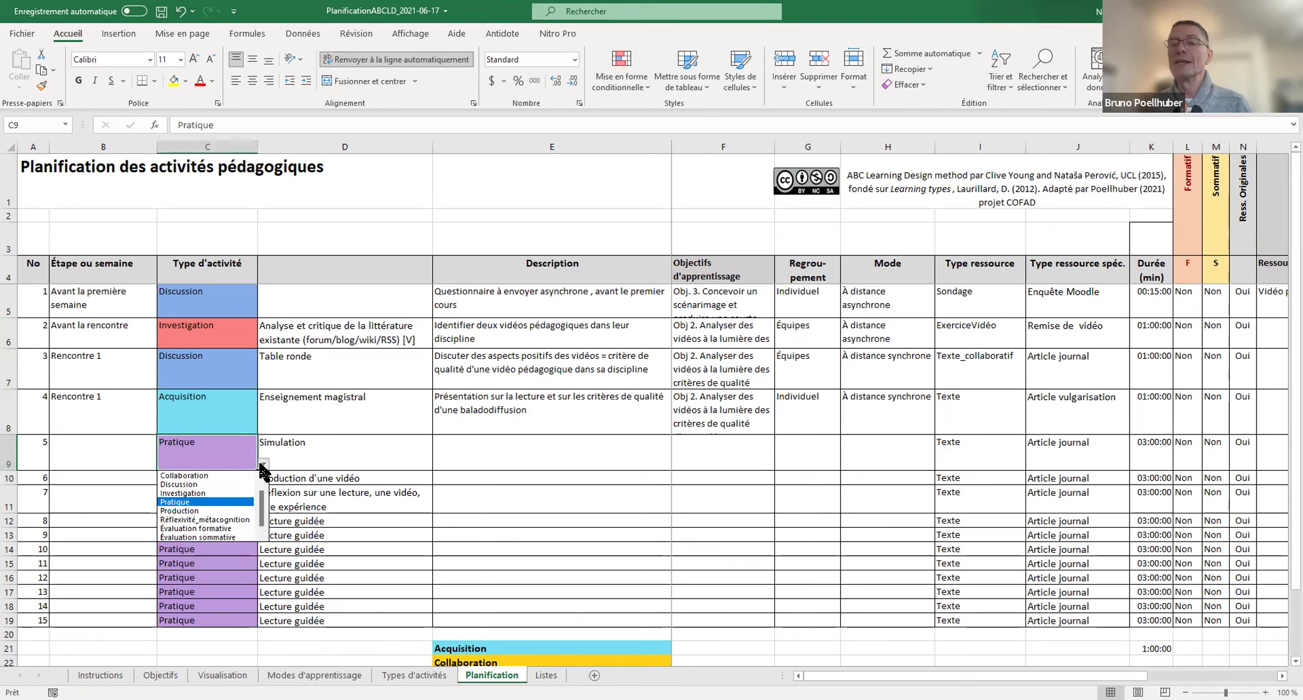
left_click(218, 494)
Step: Enter "Exploration des outils qui existent dans leur milieu de travail ou universitaire" as the description of activity 5
double_click(465, 448)
type("Exploration ")
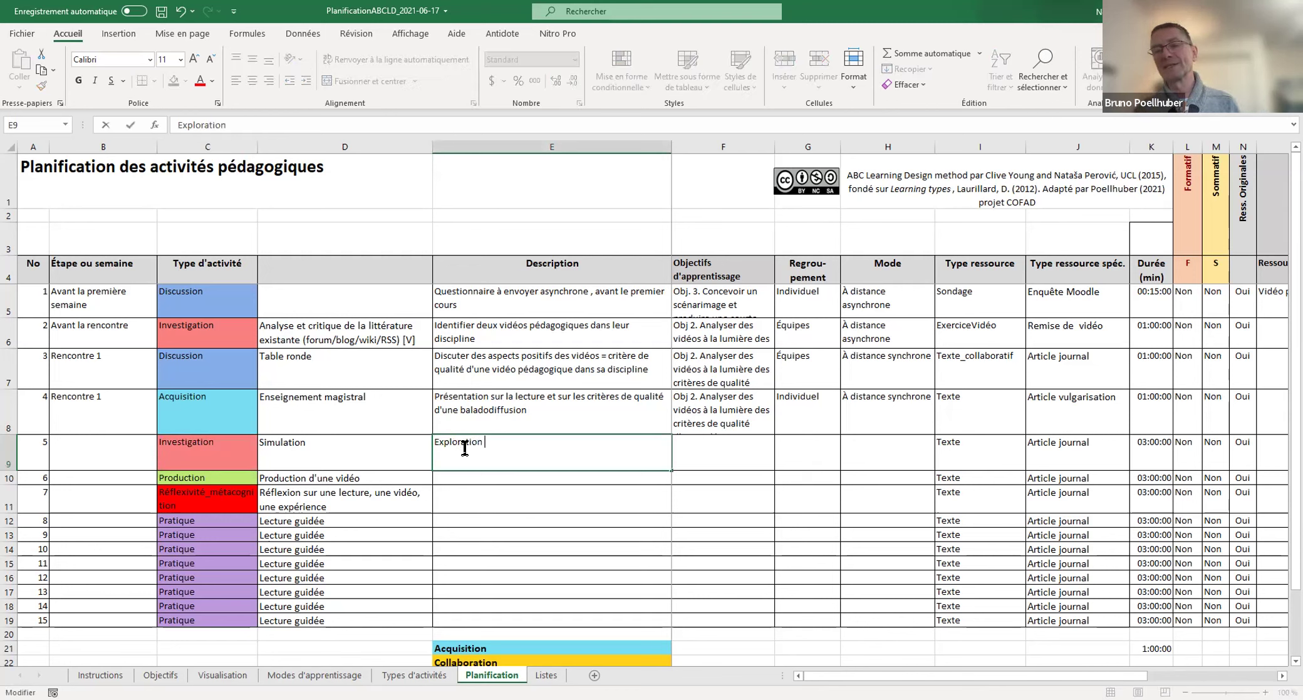
type("des outils qui existent")
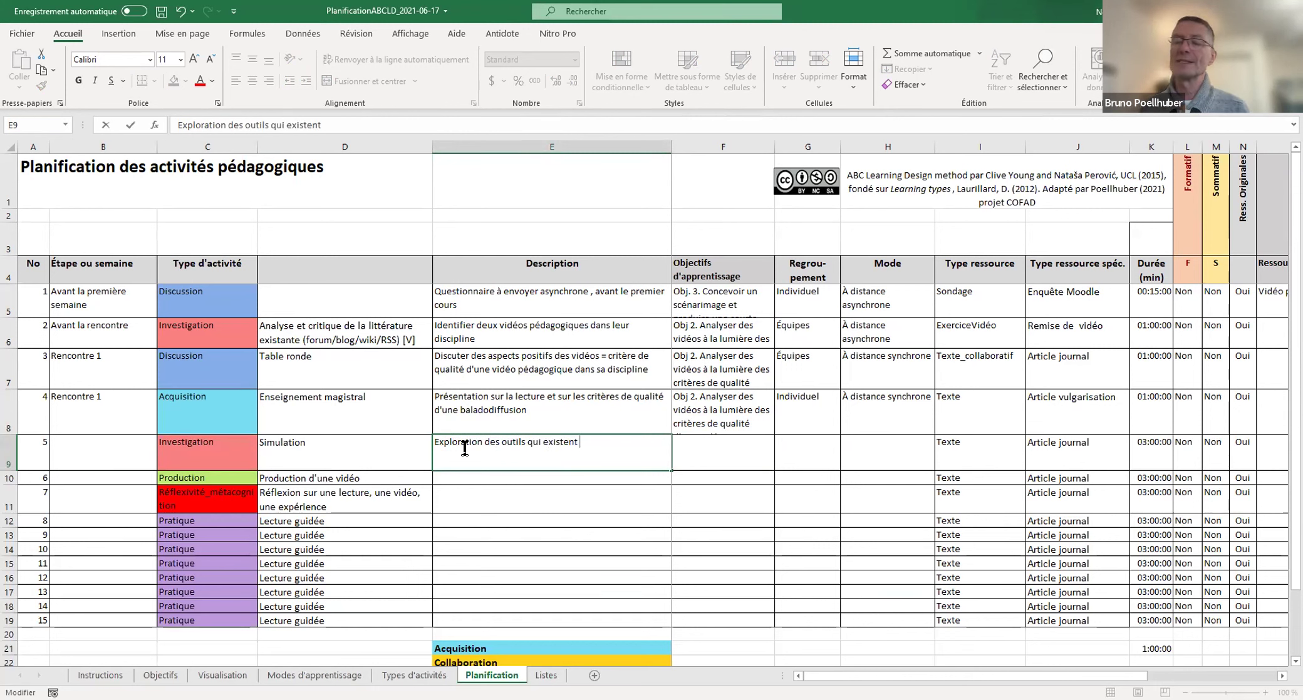
type(" dans leur mil")
type("ieu")
type(" (")
type("de travail o")
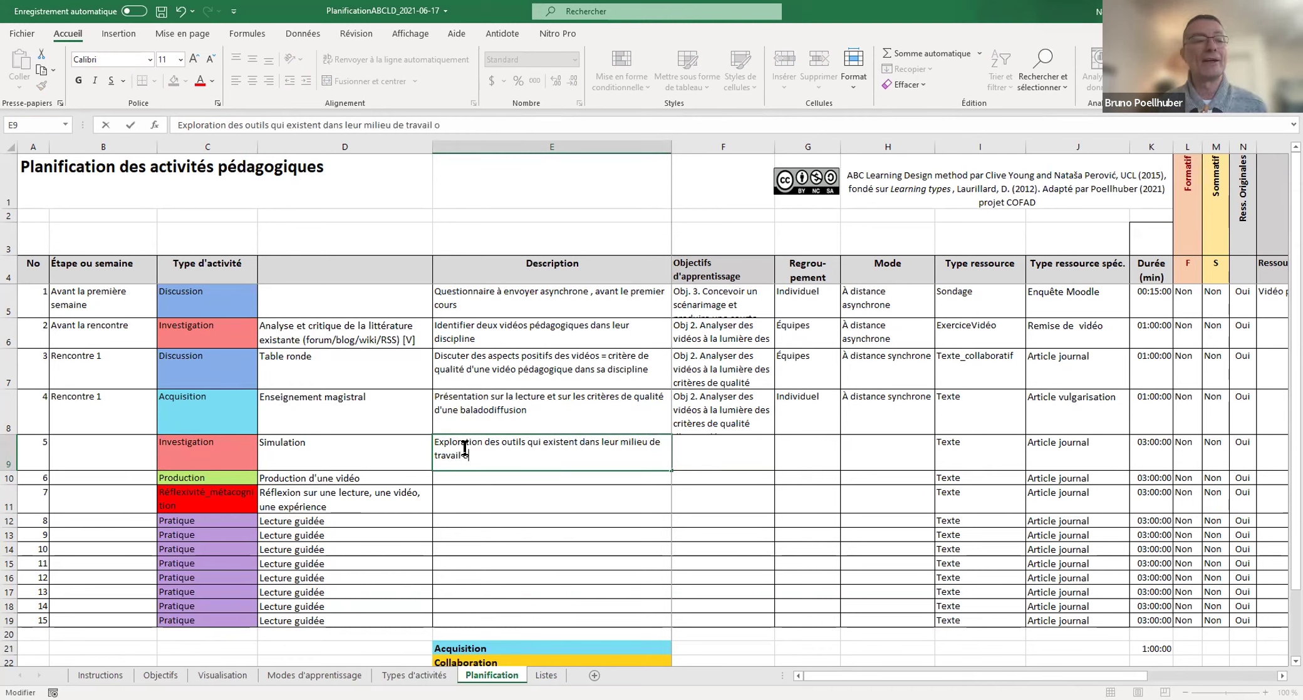
type("u universitaire")
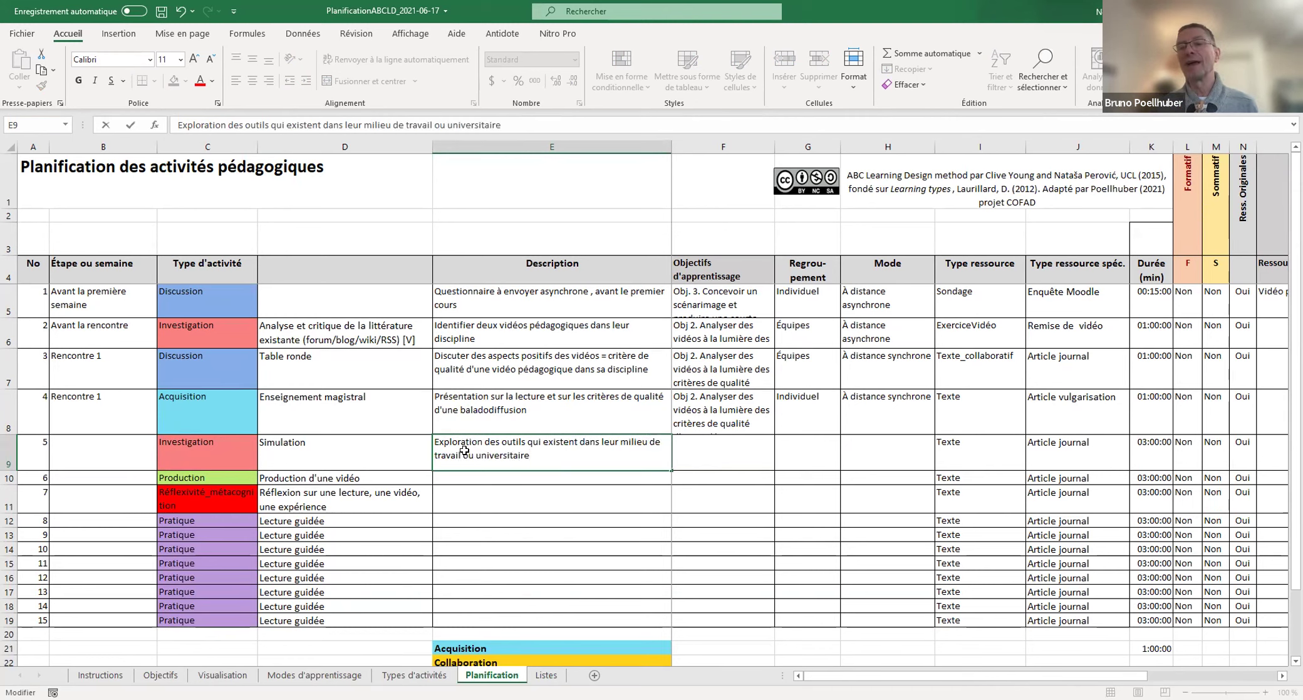
key("Return")
left_click(464, 451)
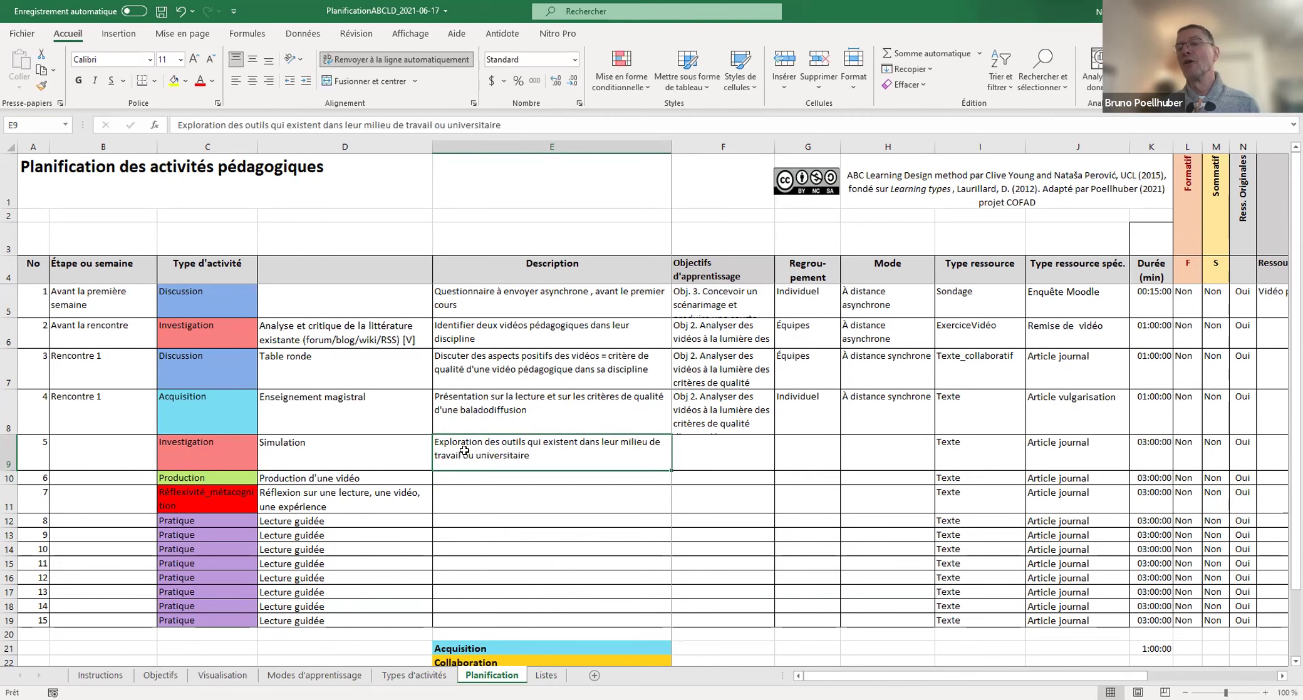
Step: In activity 5's description, replace the wording after "milieu" with "(locaux, matériel à emprunter, etc.)"
double_click(531, 459)
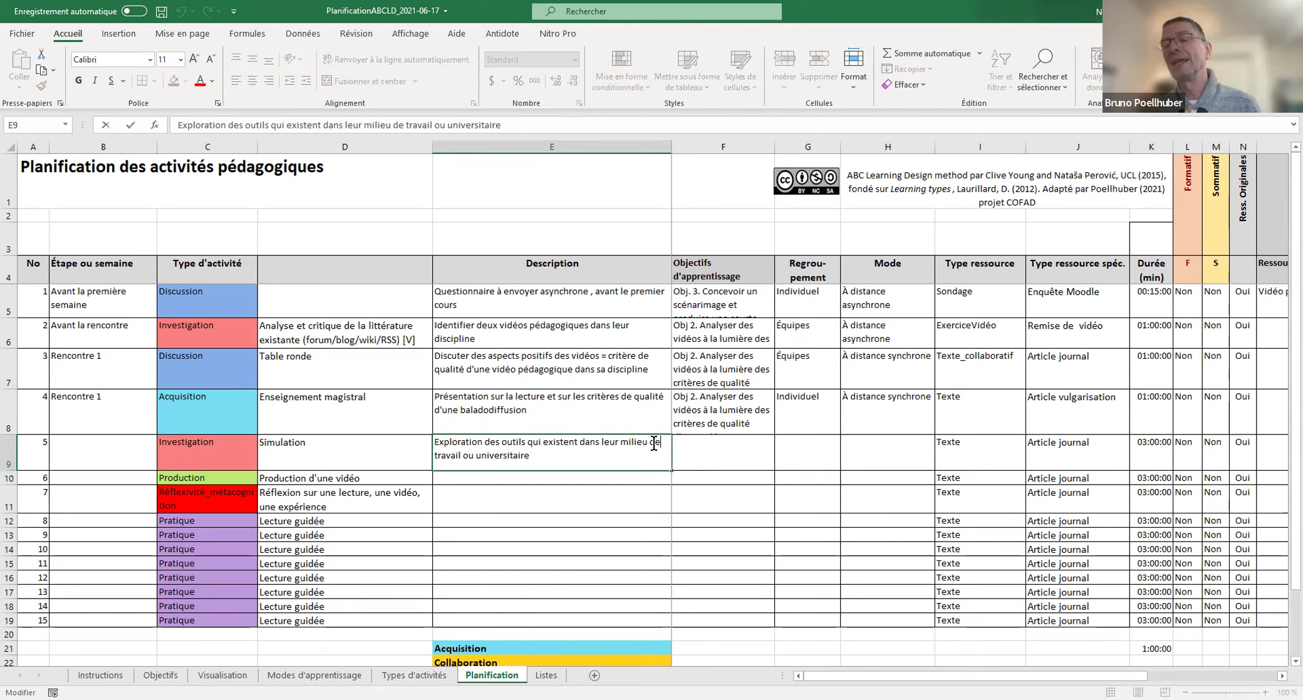
left_click_drag(653, 443, 618, 456)
key("BackSpace")
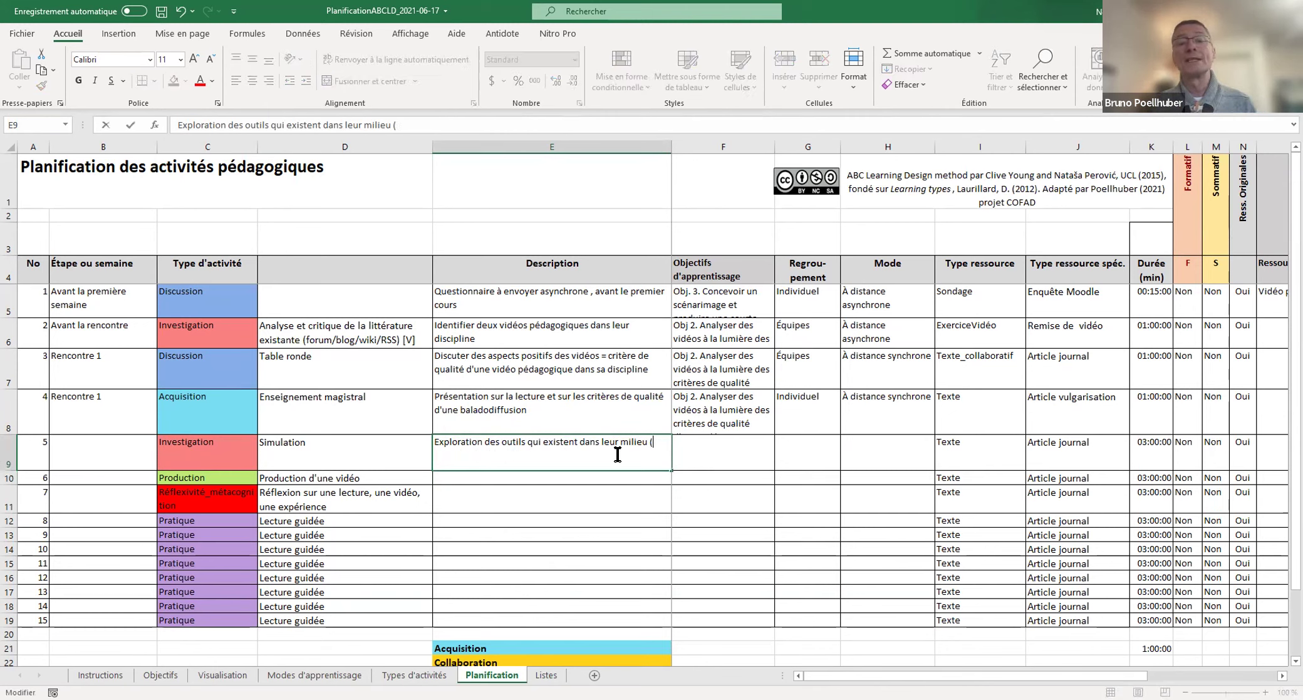
type("(locaux, ma")
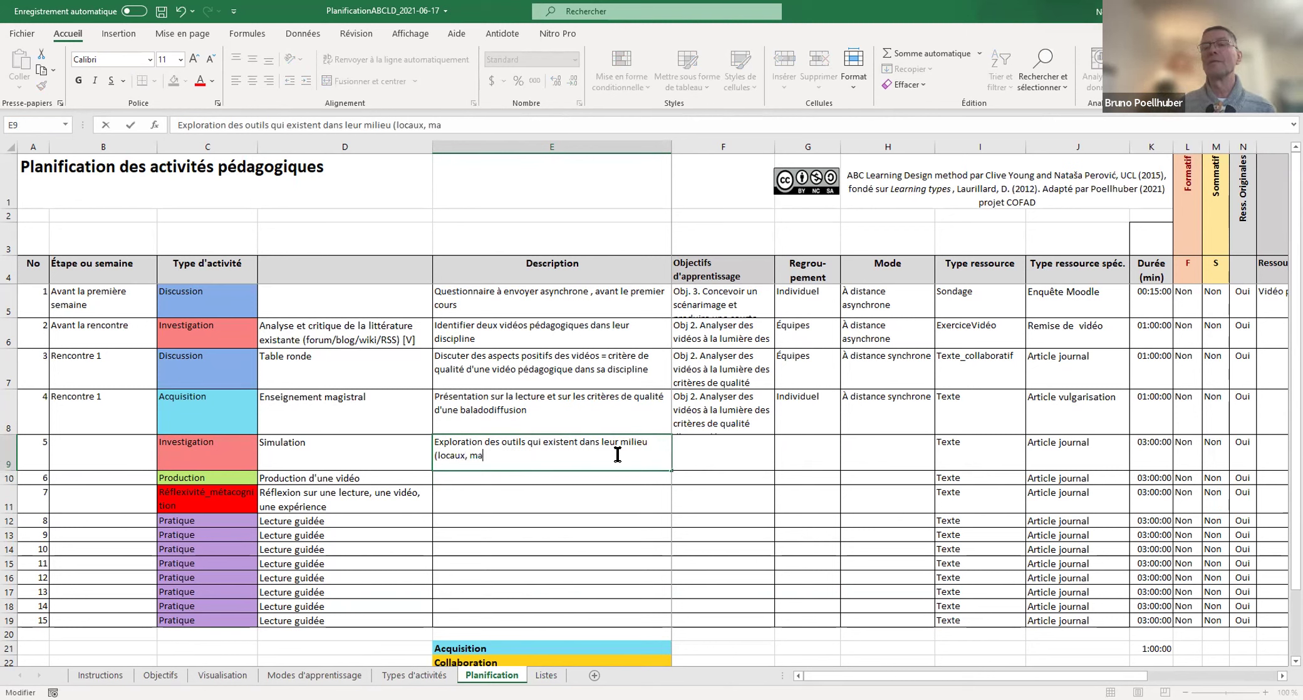
type("tériel à empru")
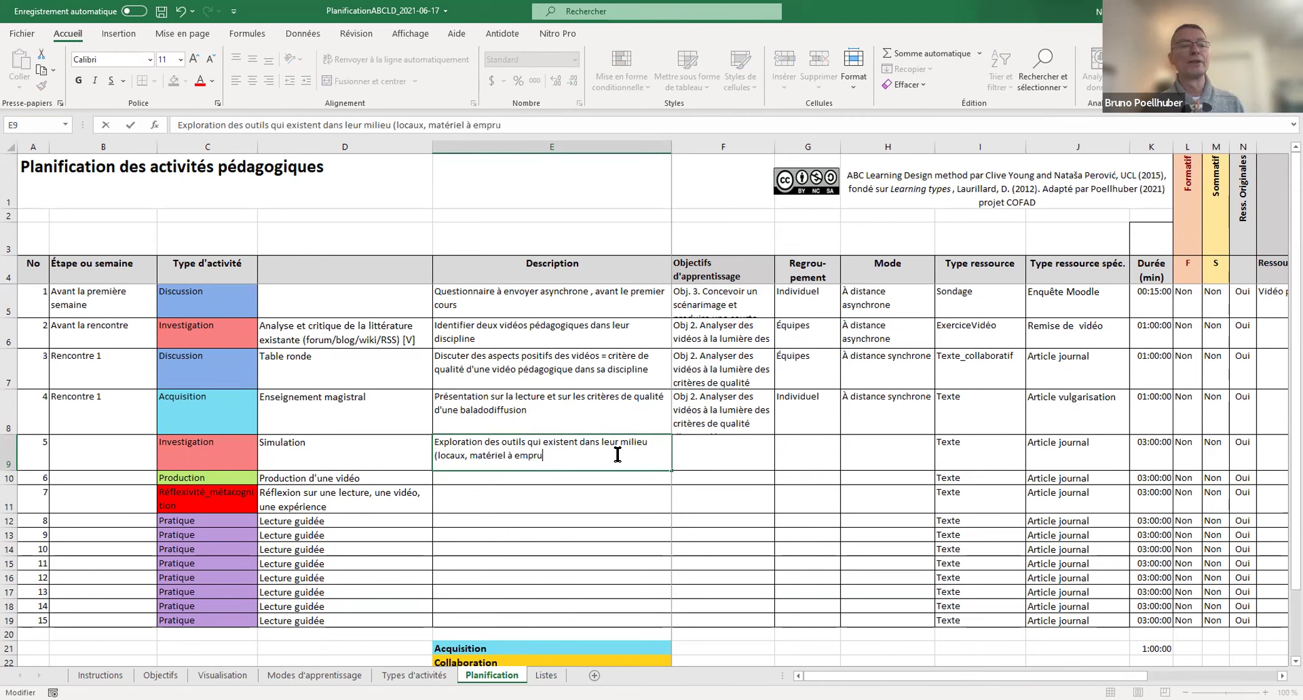
type("nter, etc.)")
key("Return")
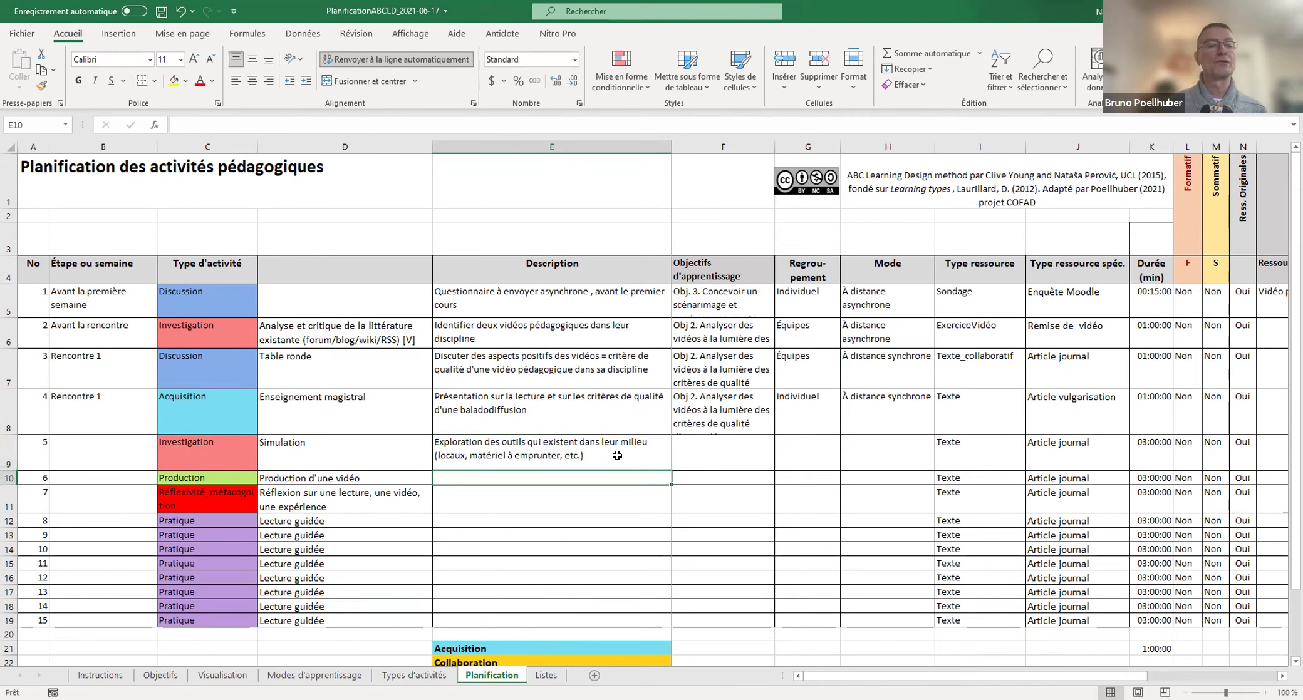
Step: Assign Obj. 3 (Concevoir un scénarimage et produire une courte vidéo pédagogique) to activity 5 and make its row taller
left_click(712, 452)
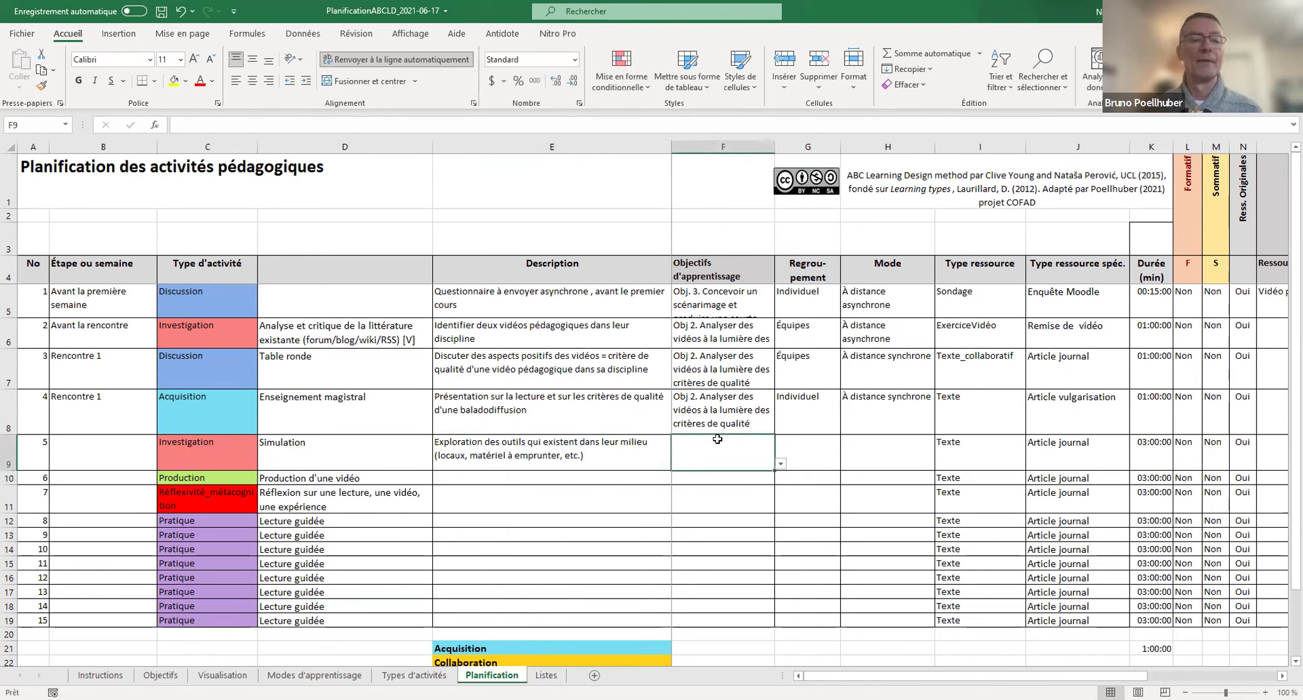
left_click(781, 464)
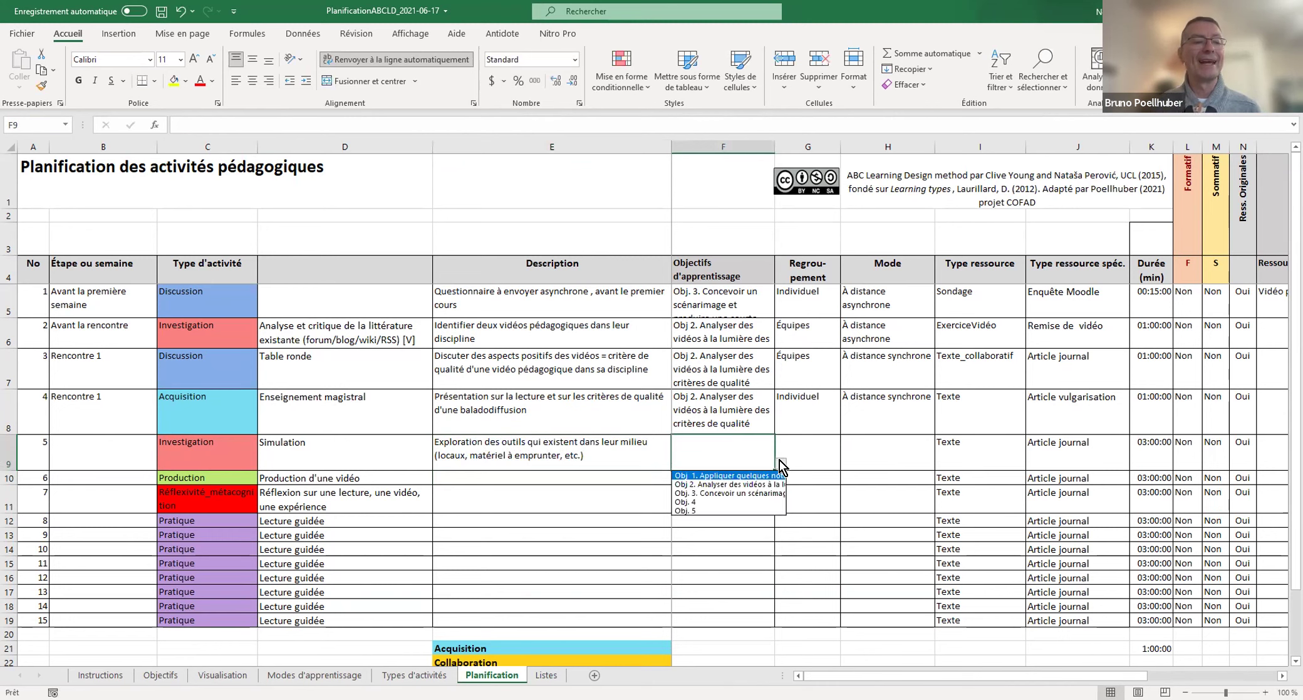
left_click(770, 494)
left_click(503, 478)
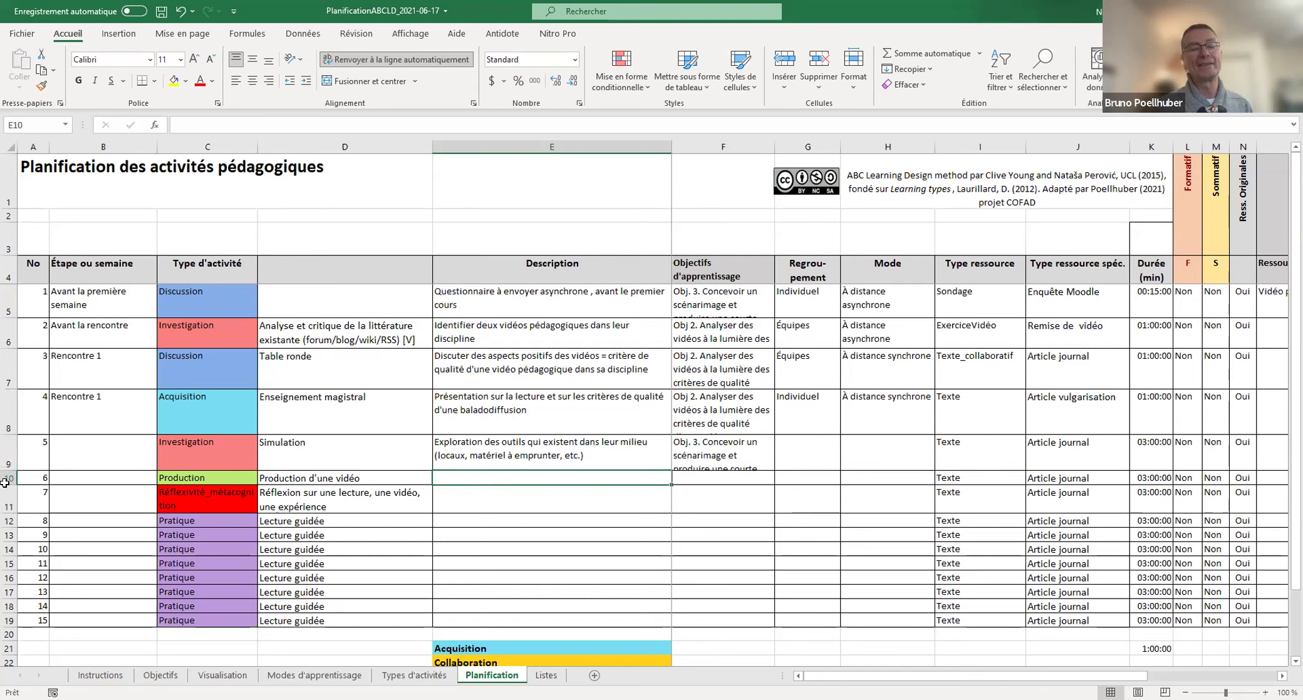
left_click_drag(5, 482, 5, 483)
Step: Enter "Préparation rencontre 2" as the stage of activity 5
left_click(116, 446)
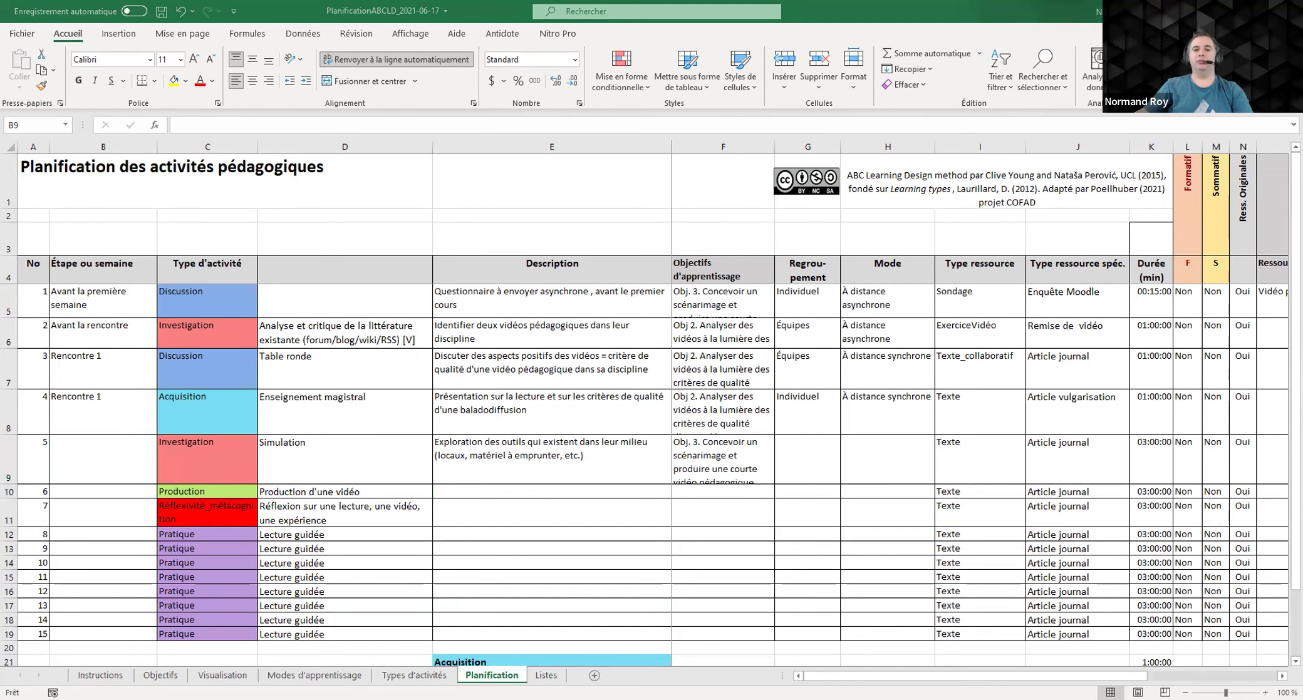
left_click(105, 466)
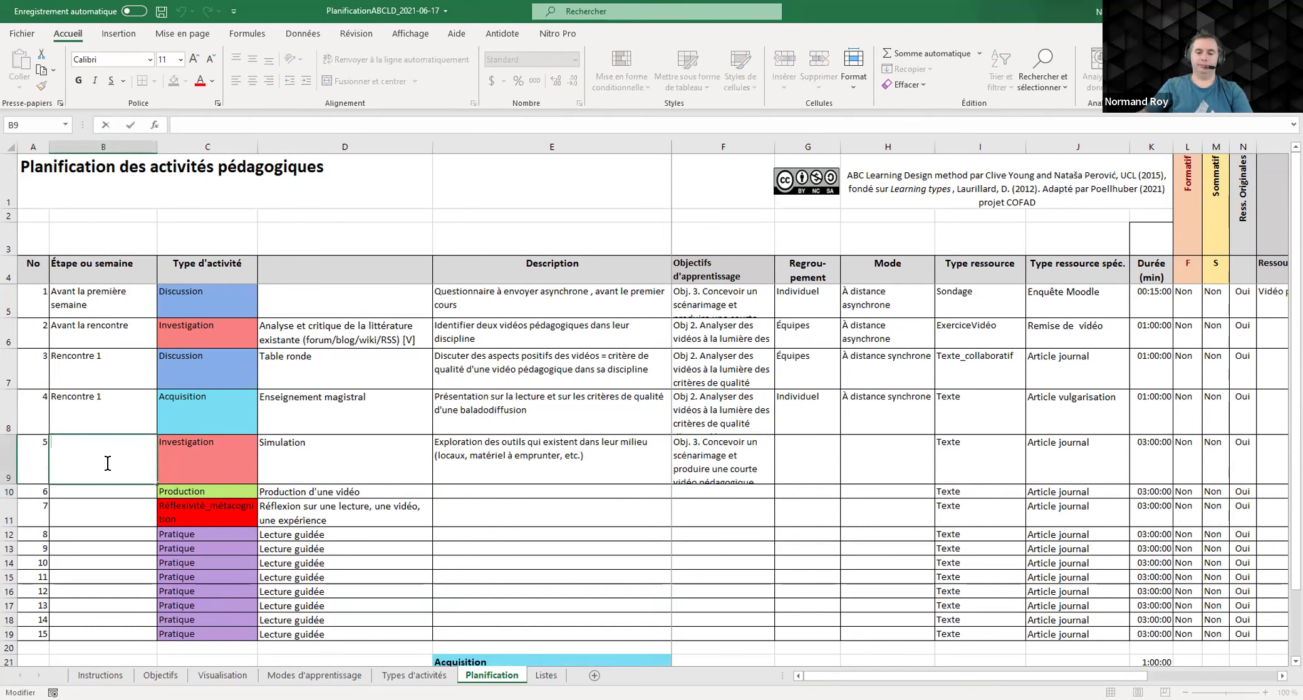
type("Préparatio")
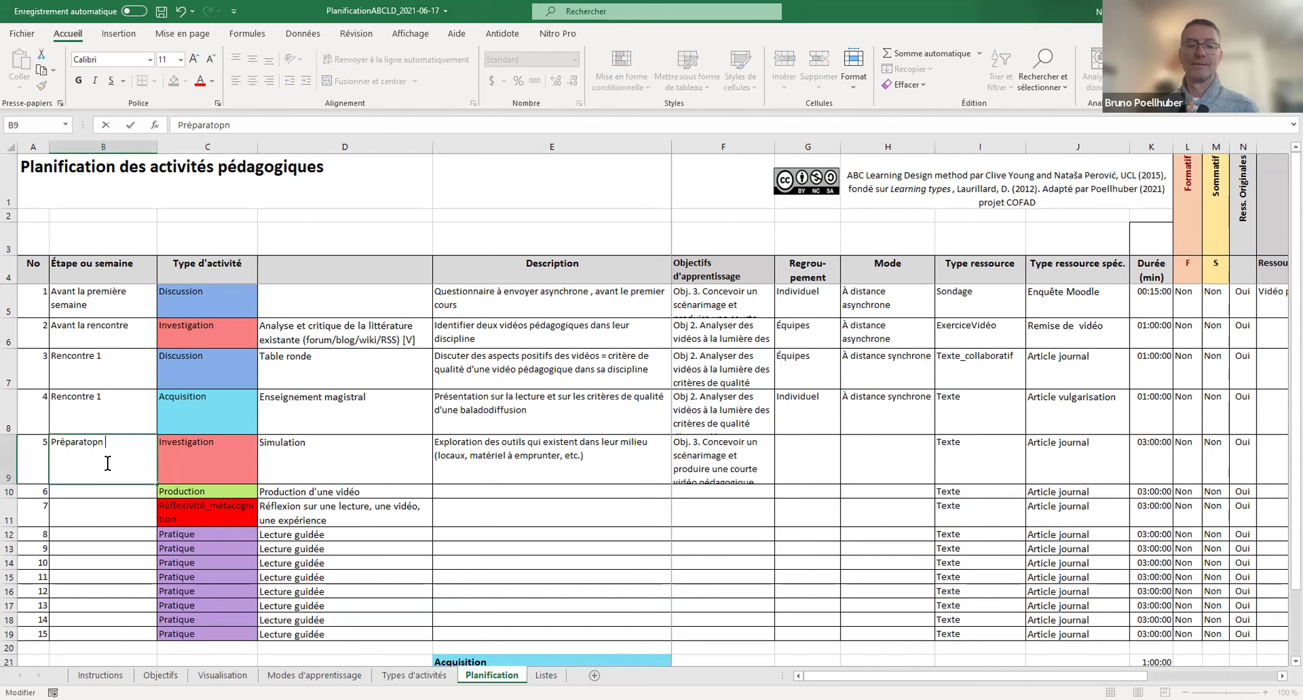
type("n rencontre 2")
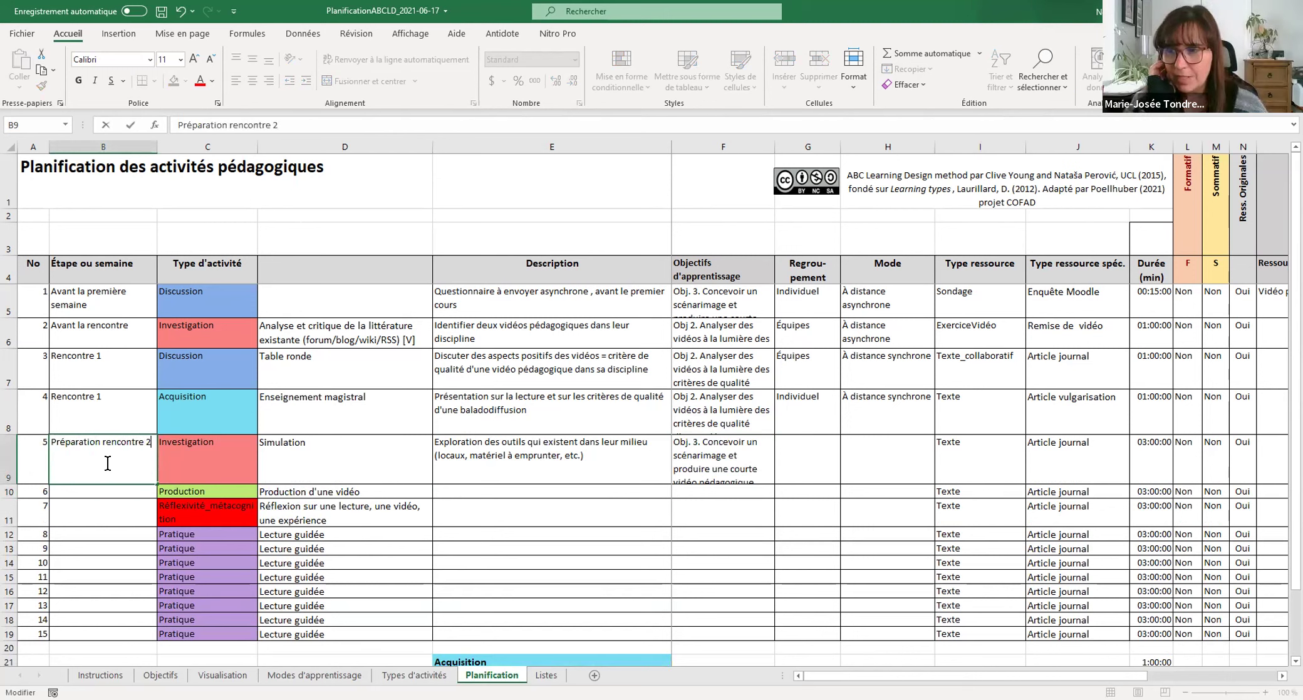
key("Return")
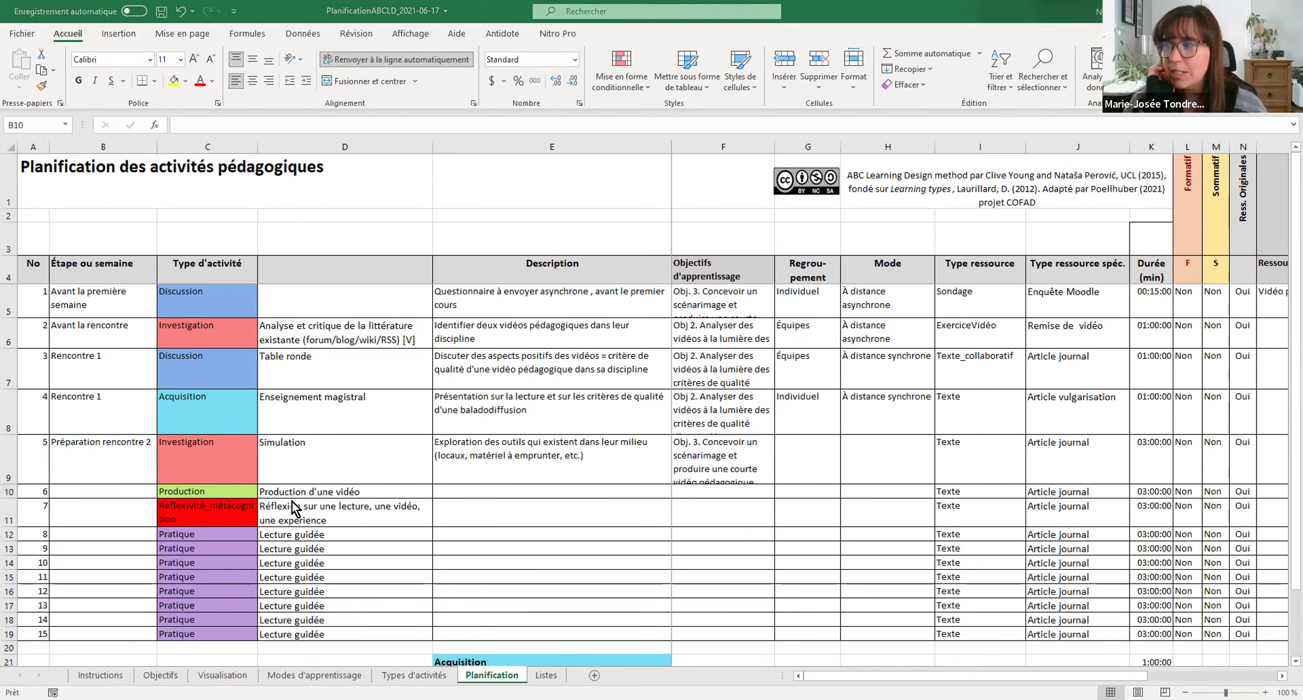
Step: Insert "et les ressources (humaines et matérielles)" after "Exploration des outils" in the description of activity 5
double_click(529, 445)
type("et les ressources hu")
key("BackSpace")
key("BackSpace")
type("(humaines et matérielles")
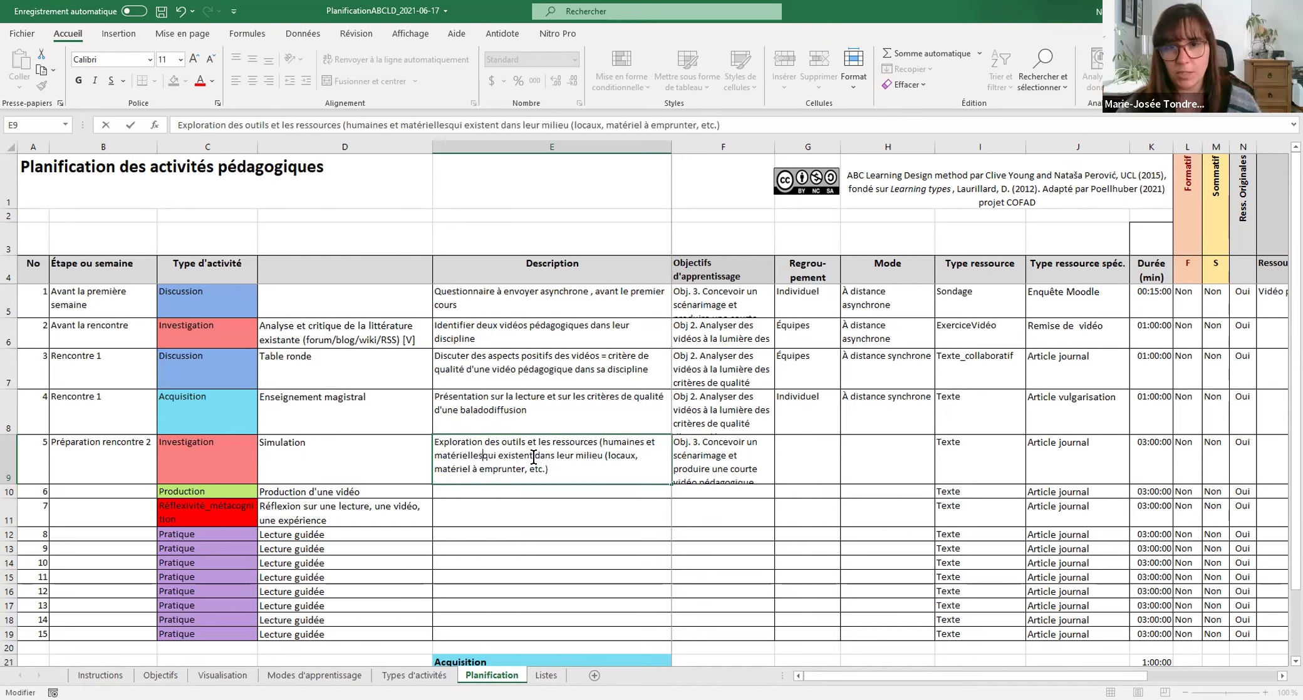
type(")")
key("Return")
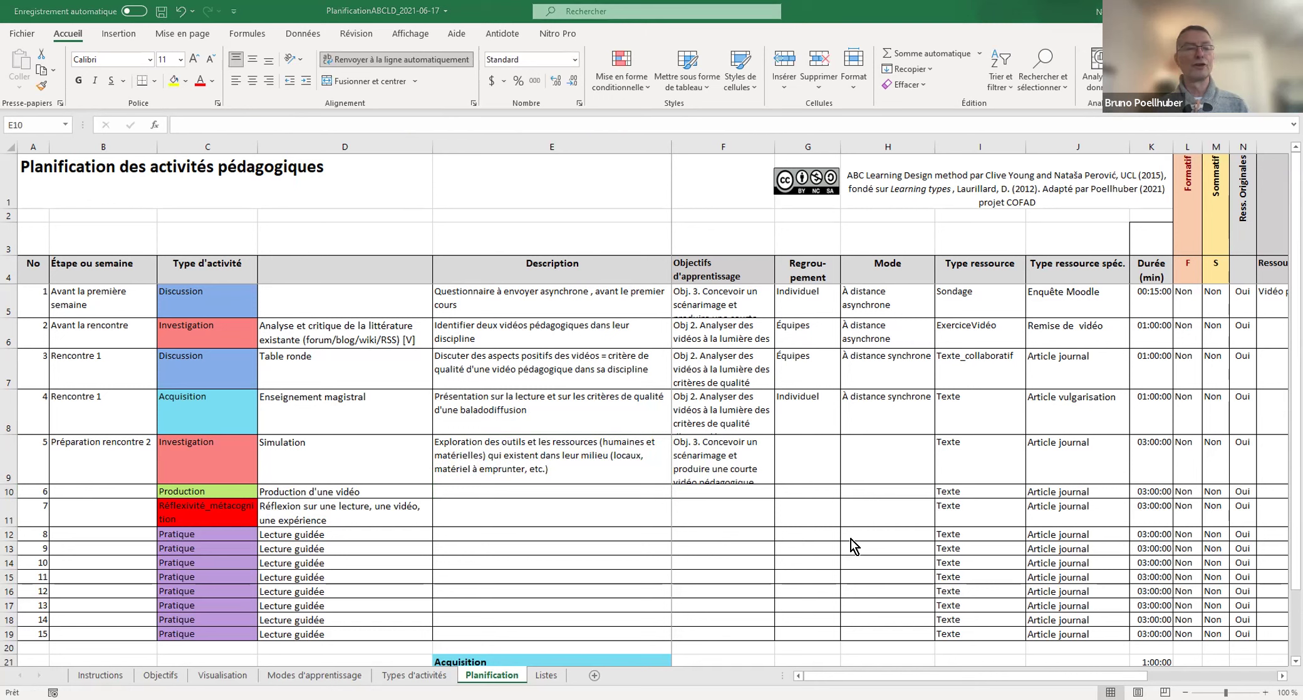
Step: Set activity 5's grouping to Individuel and its mode to À distance asynchrone
left_click(834, 470)
left_click(847, 478)
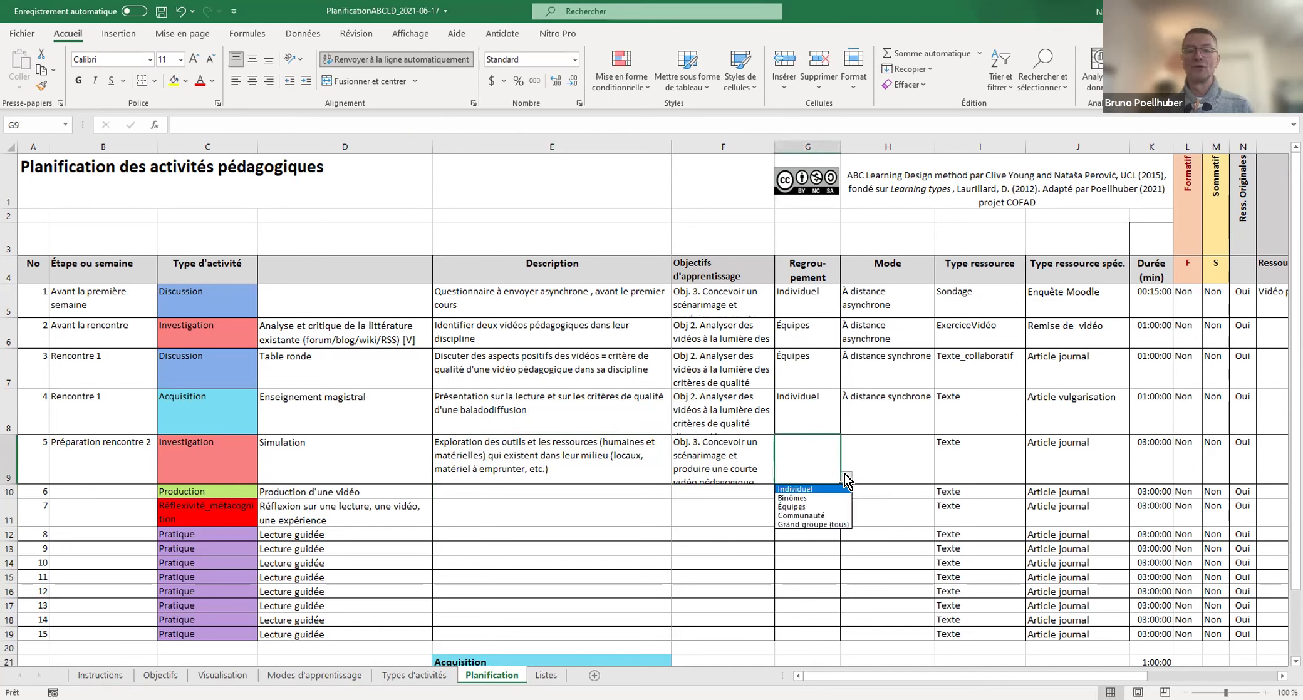
left_click(812, 489)
left_click(892, 454)
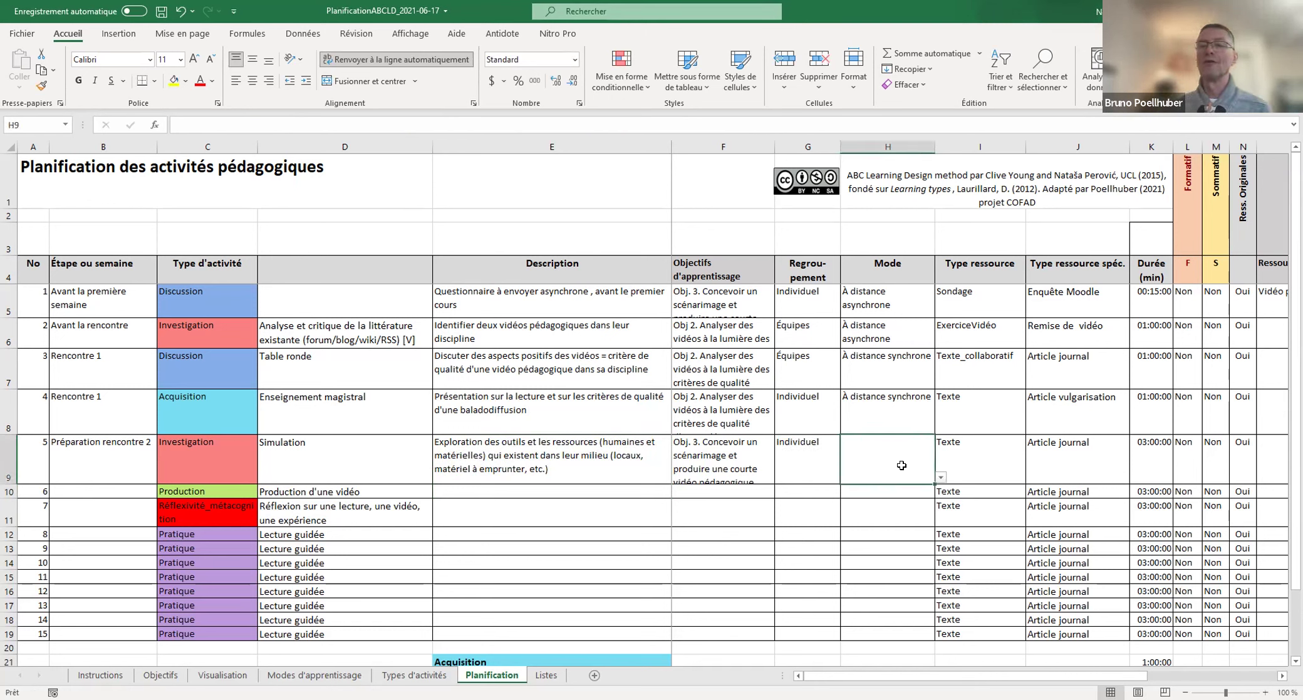
left_click(941, 477)
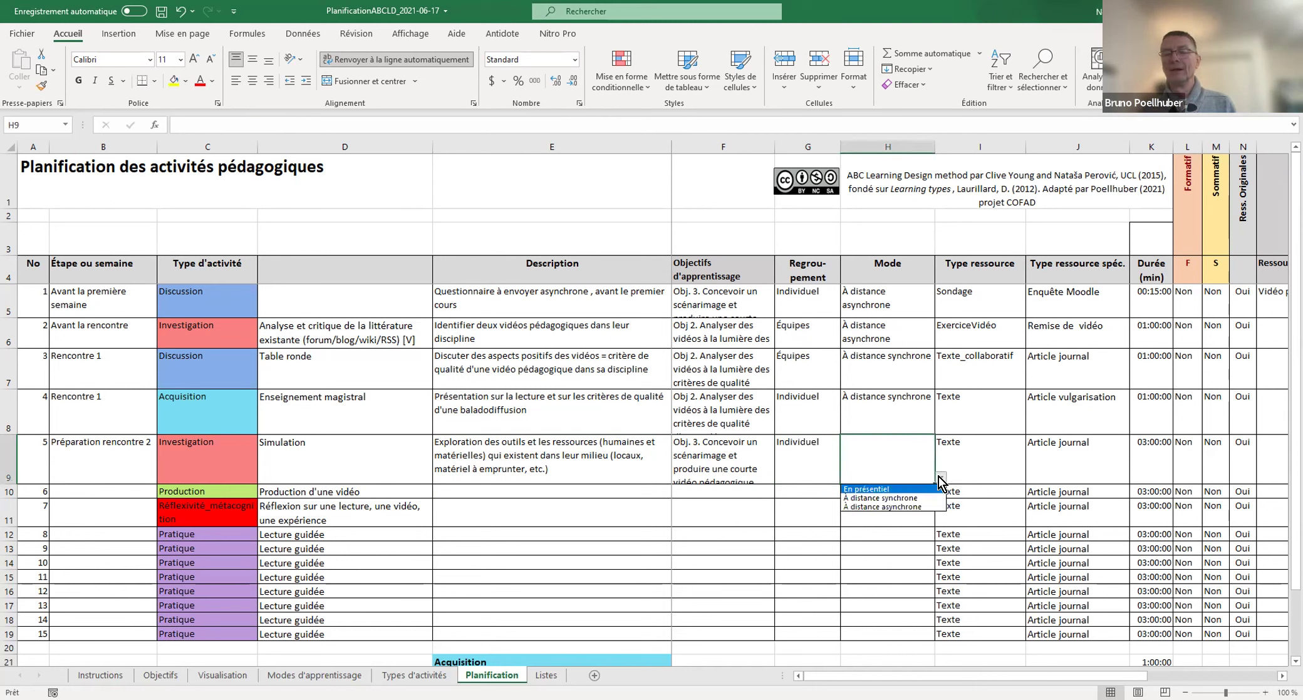
left_click(907, 507)
left_click(996, 454)
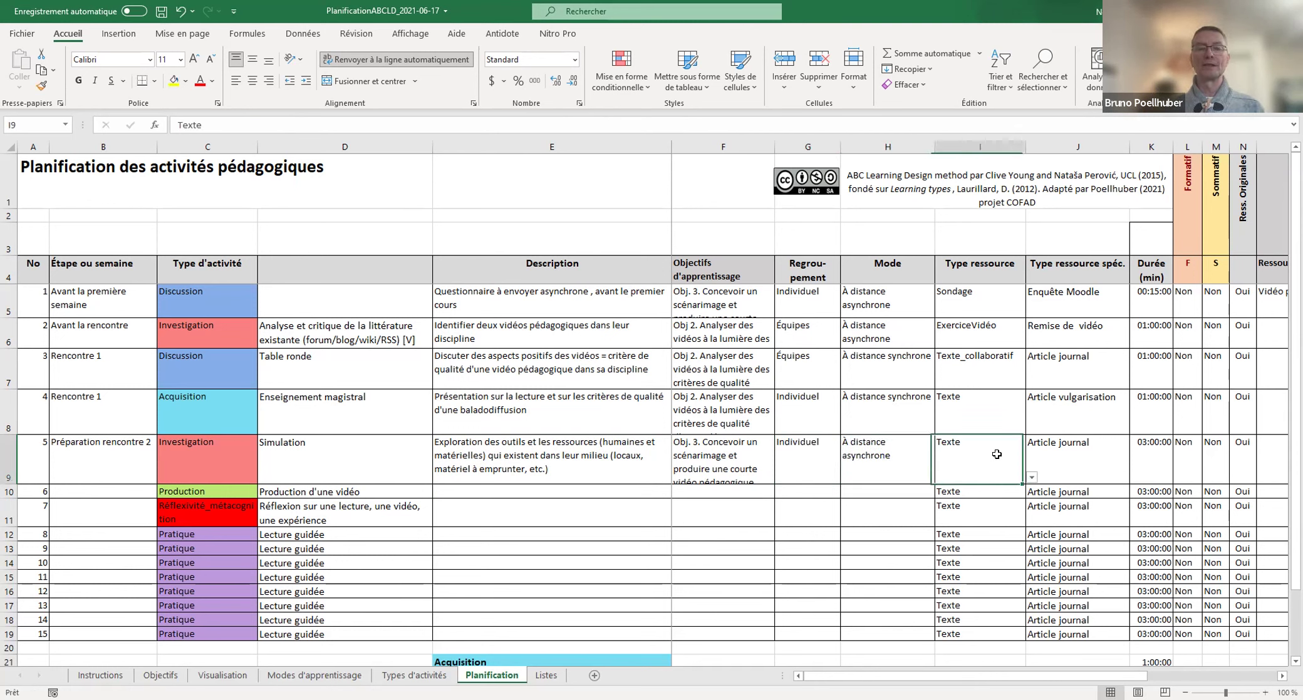
left_click(1030, 479)
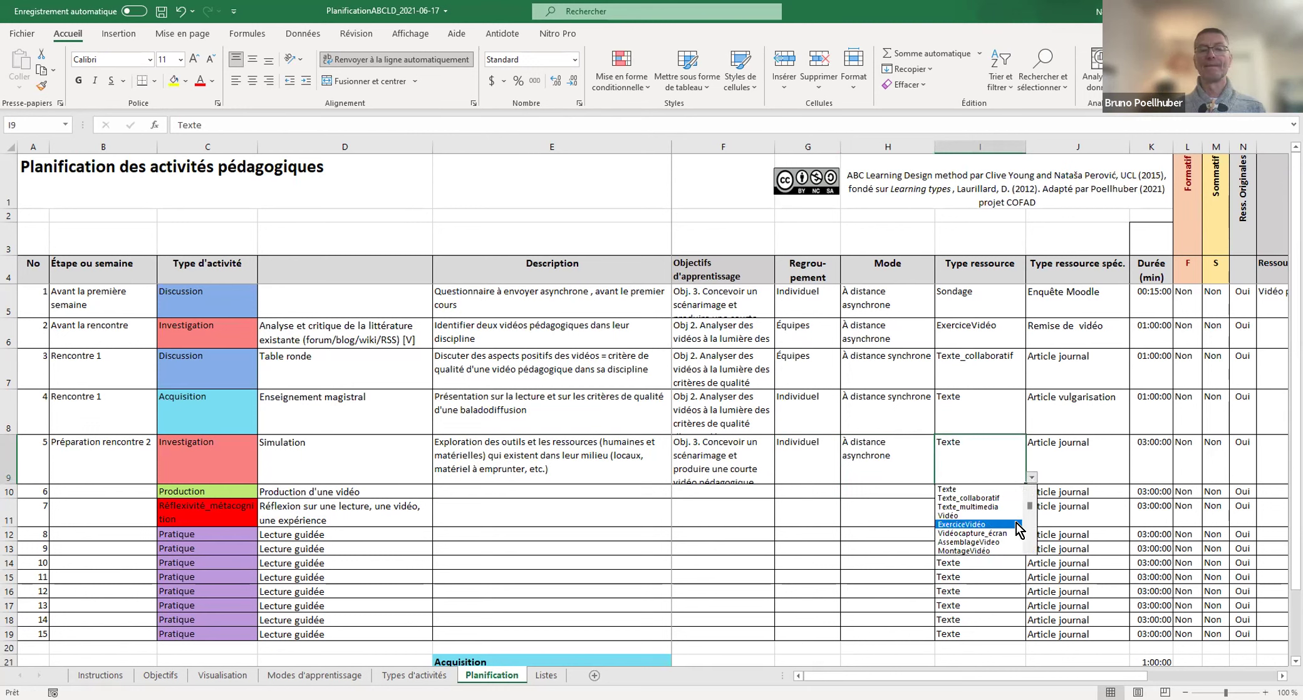
key("Escape")
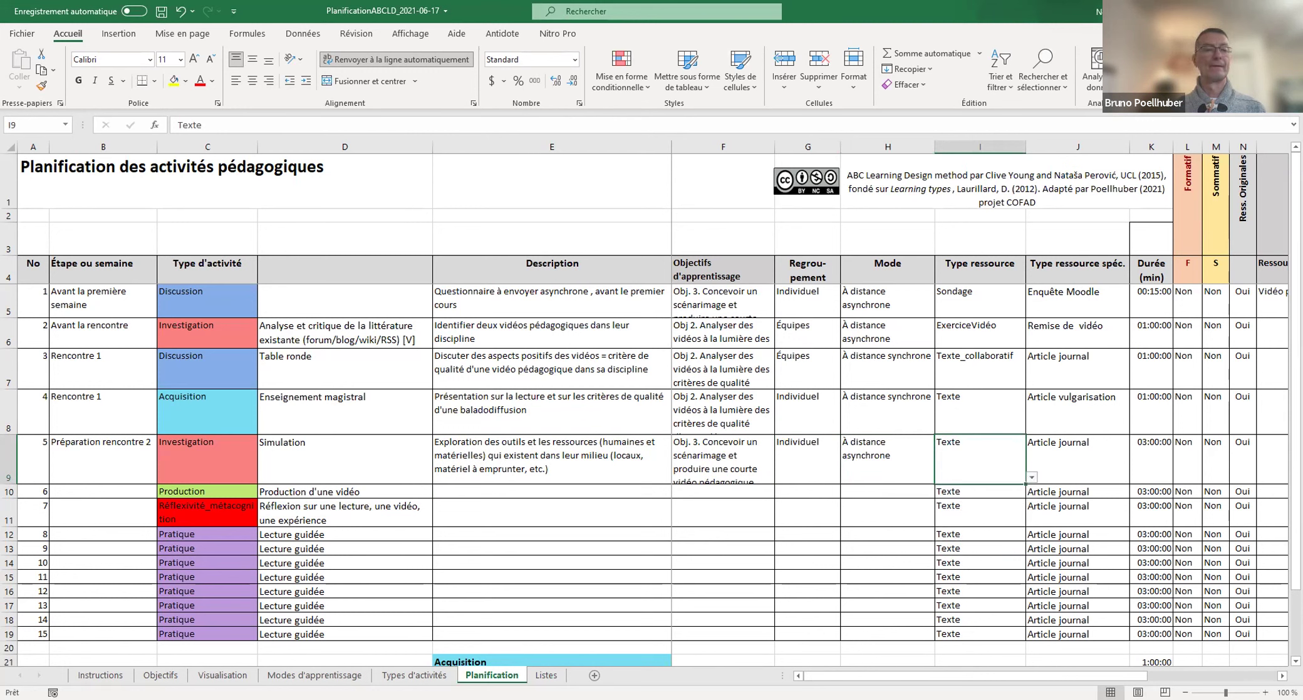
Step: Make the row of activity 6 taller and enter "Faire un retour sur les ressouces" as its description
left_click(497, 495)
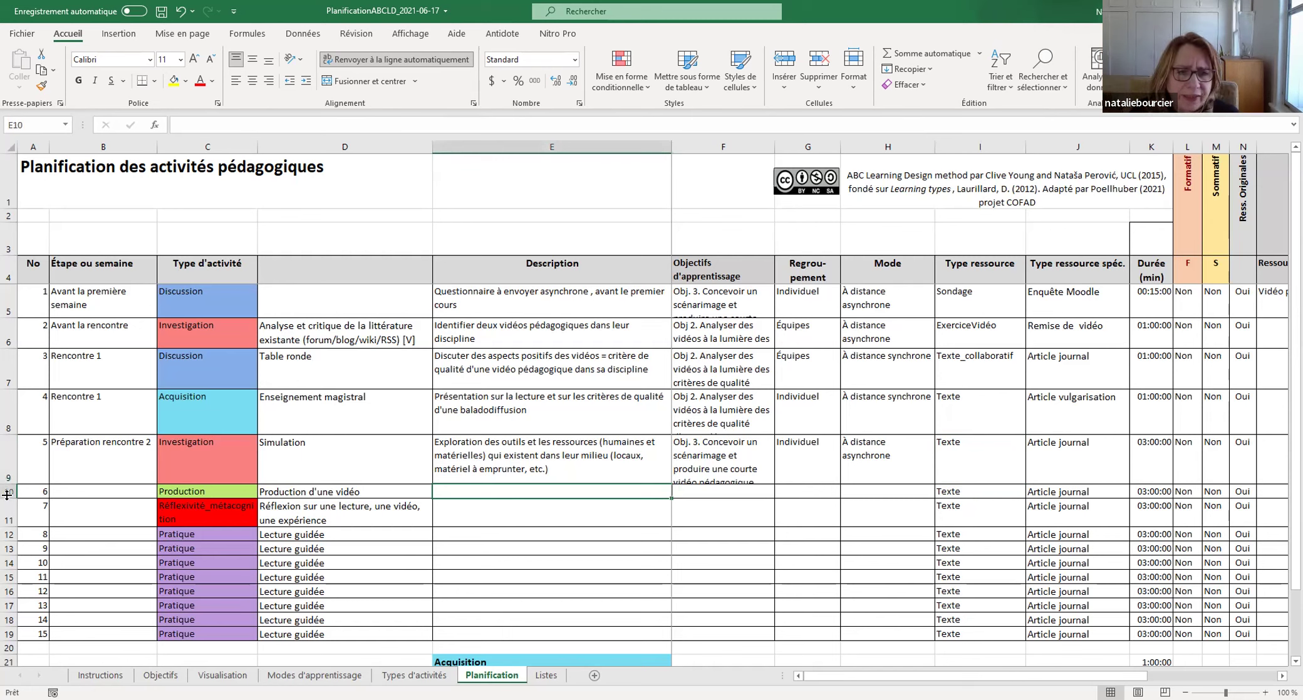
left_click_drag(6, 515, 184, 517)
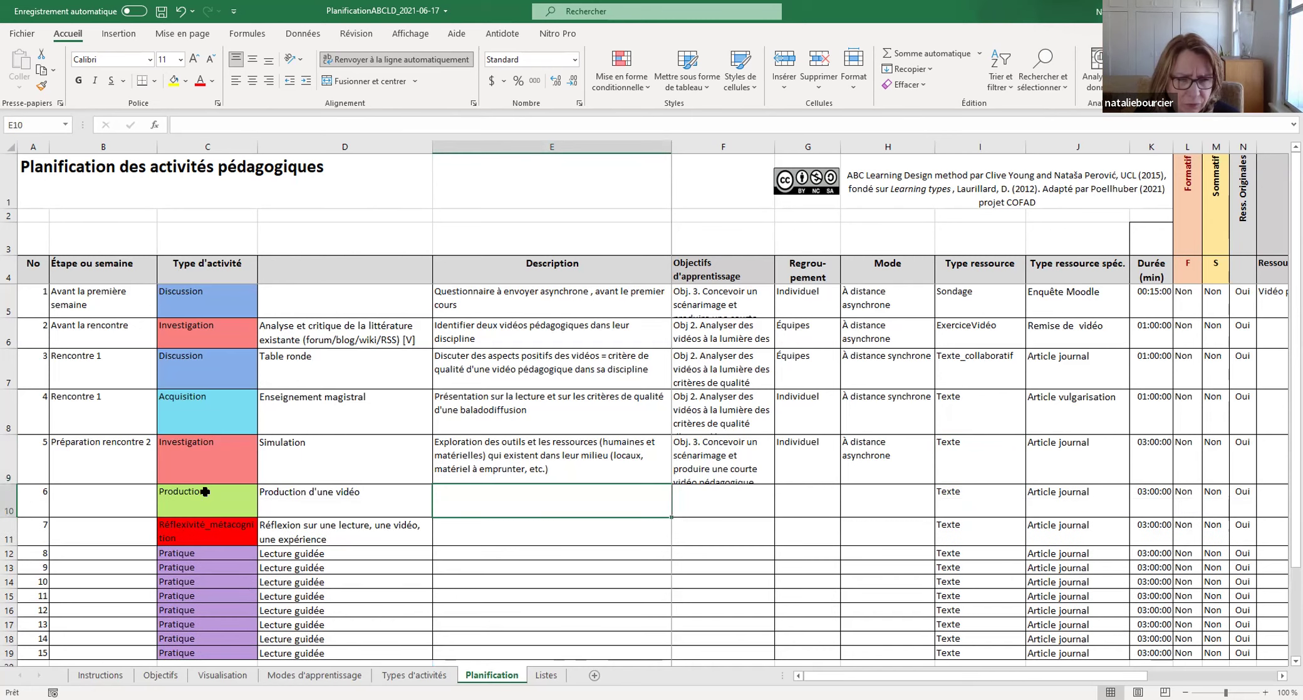
double_click(558, 511)
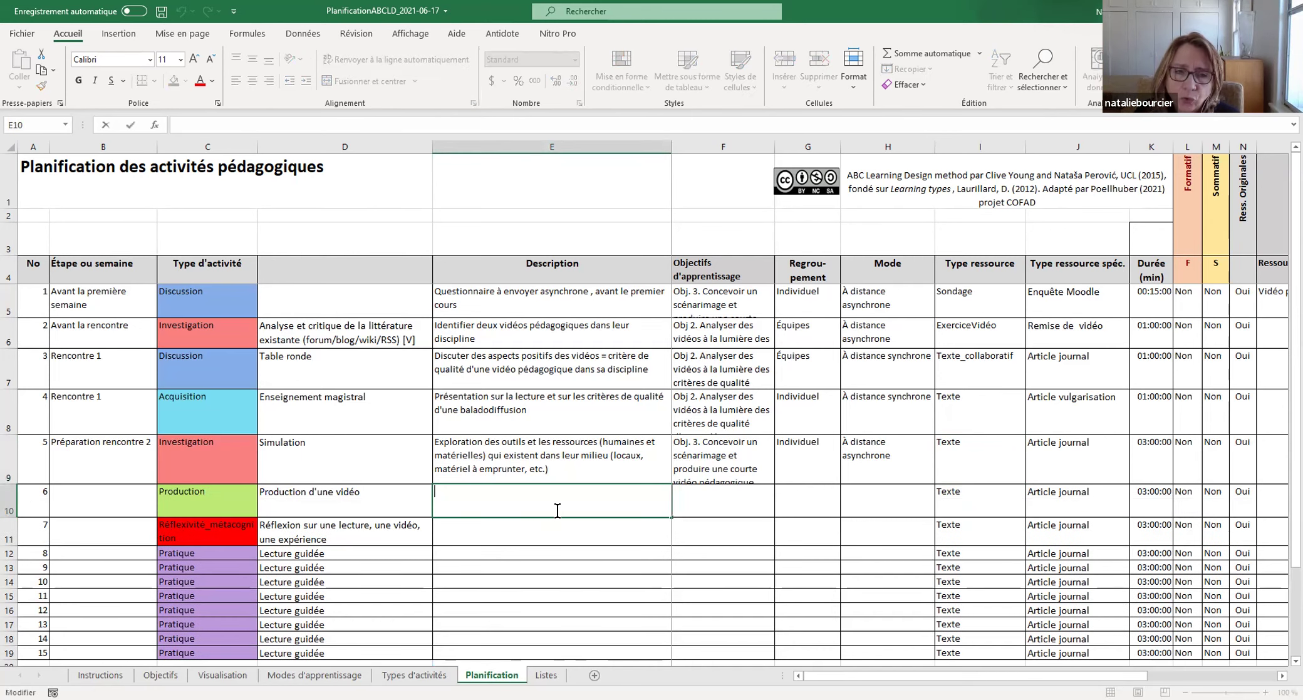
type("Faire un retour sur les éléme")
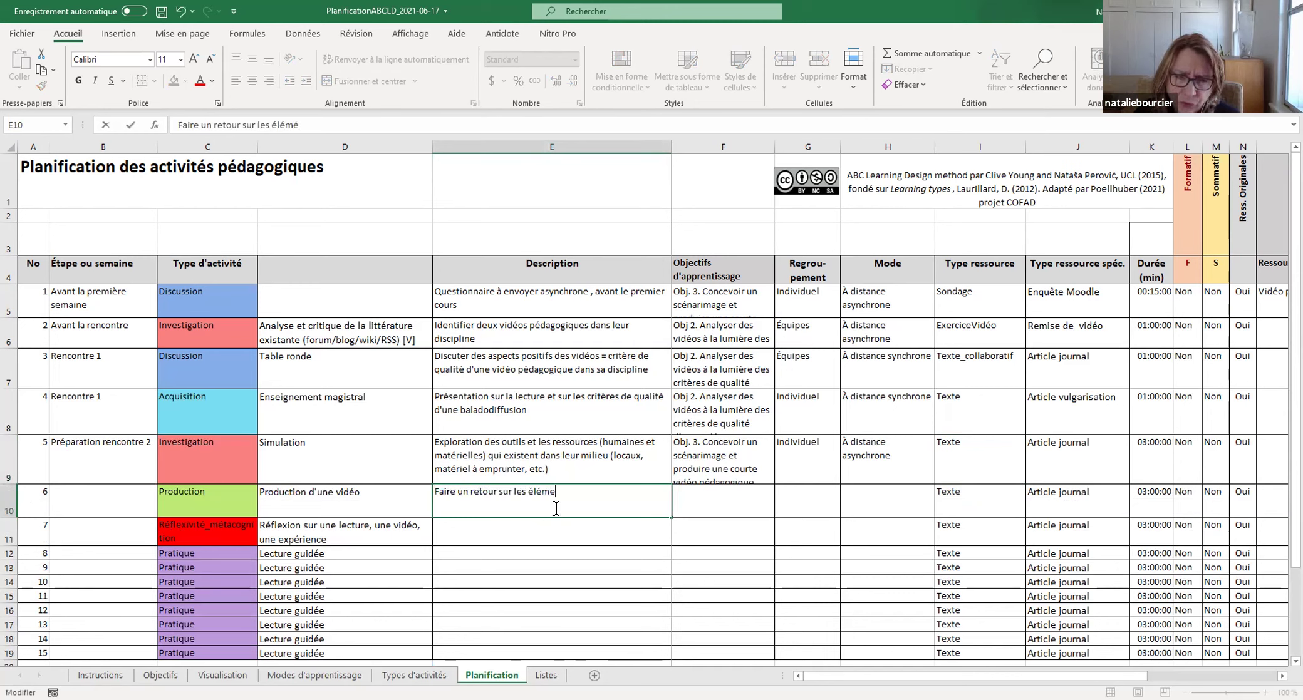
key("BackSpace")
key("BackSpace")
key("BackSpace")
key("BackSpace")
key("BackSpace")
type("res")
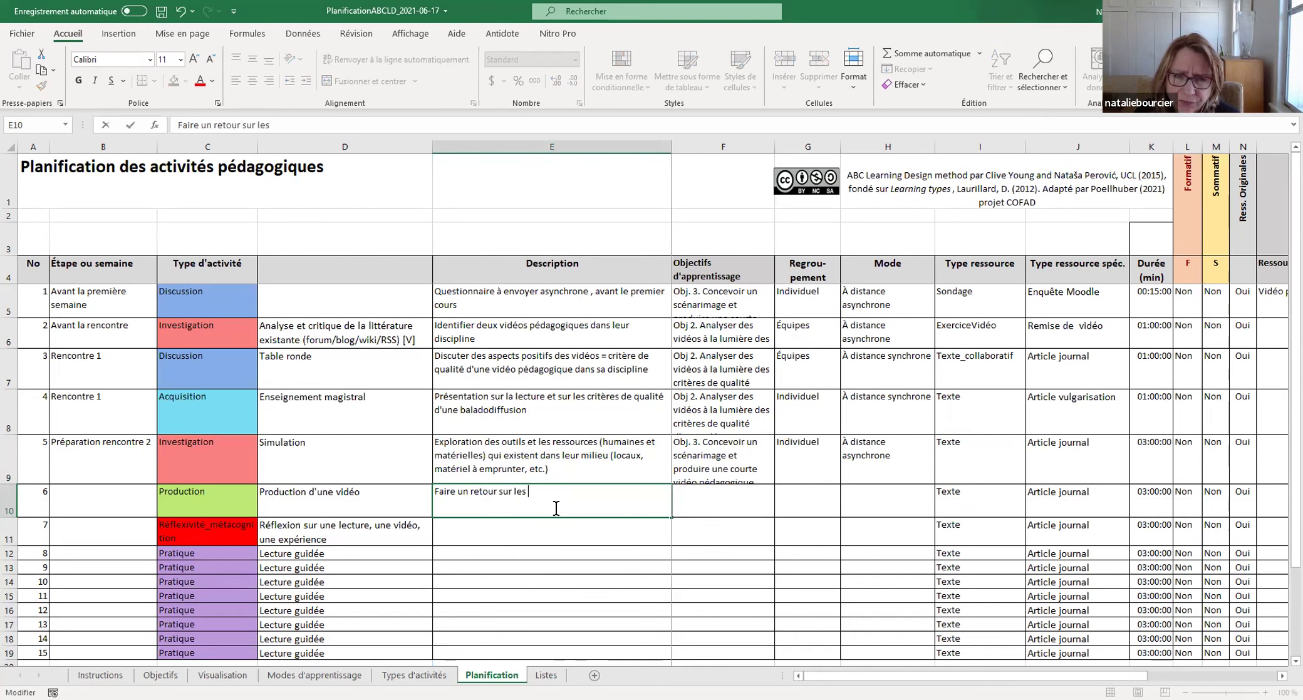
key("BackSpace")
type("souces")
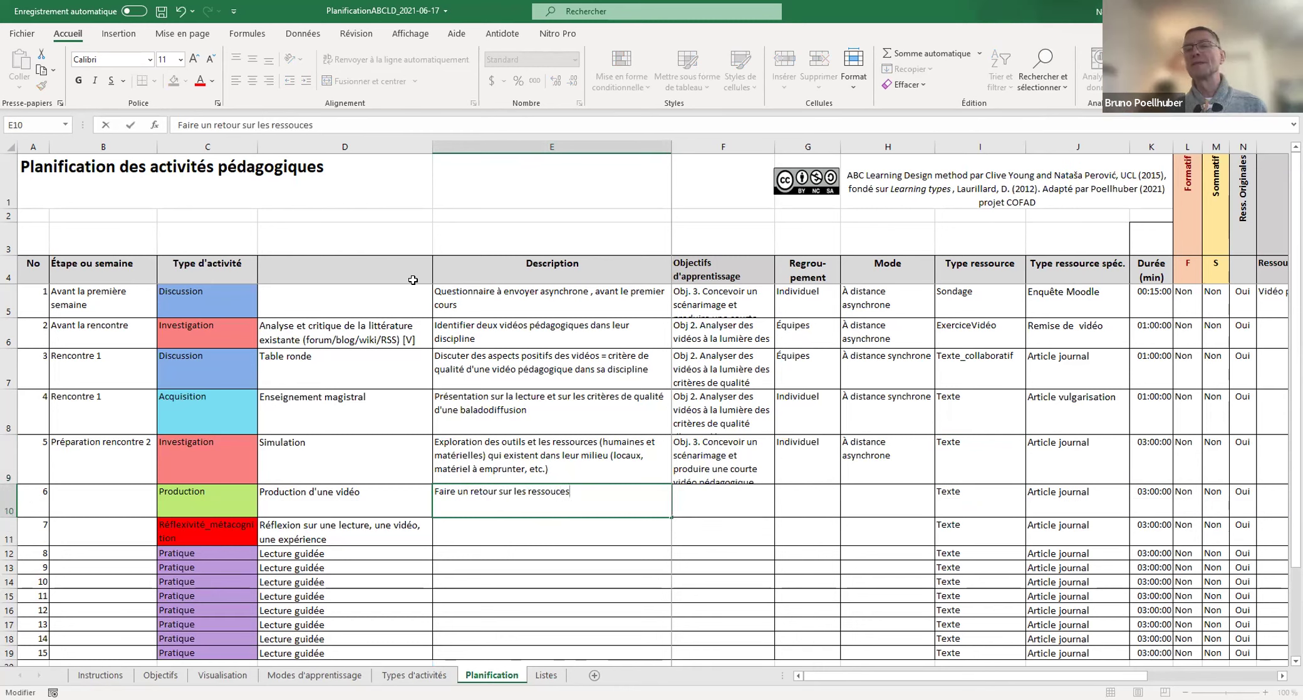
Step: Assign Obj 1 (Appliquer quelques notions d'éclairage, de cadrage et de plans) to activity 6 and heighten its row to fit the text
left_click(761, 507)
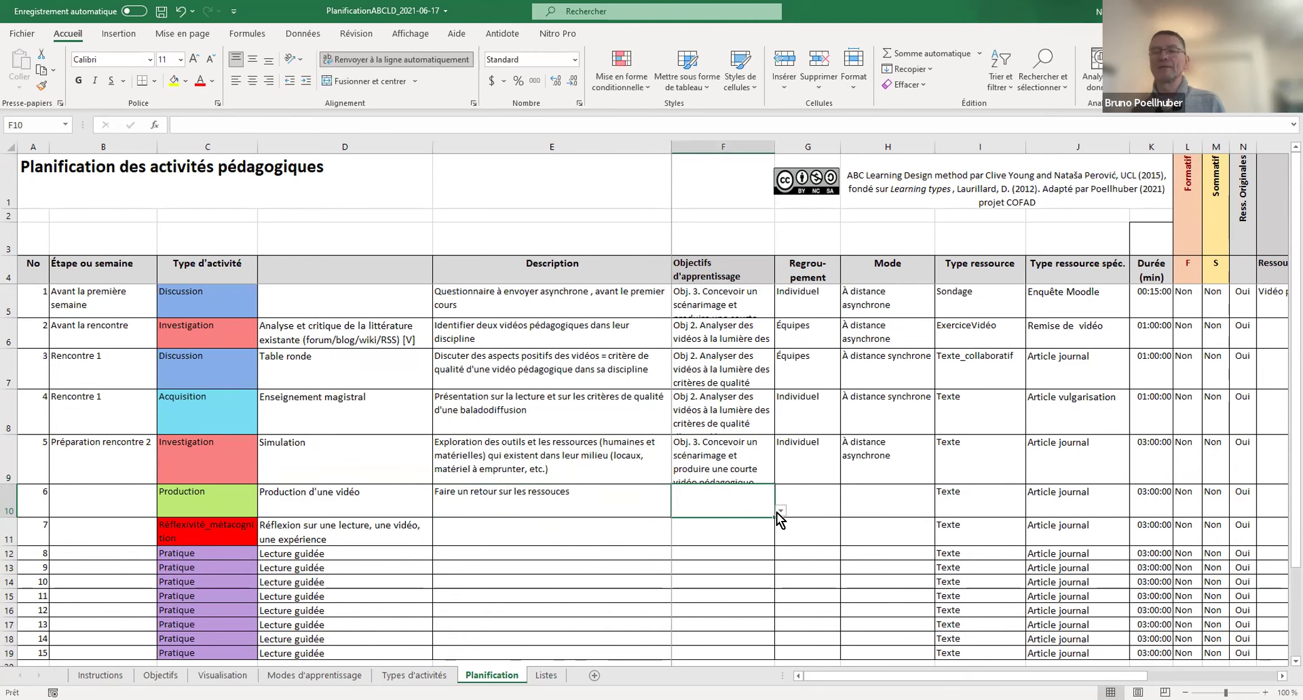
left_click(777, 513)
left_click(744, 523)
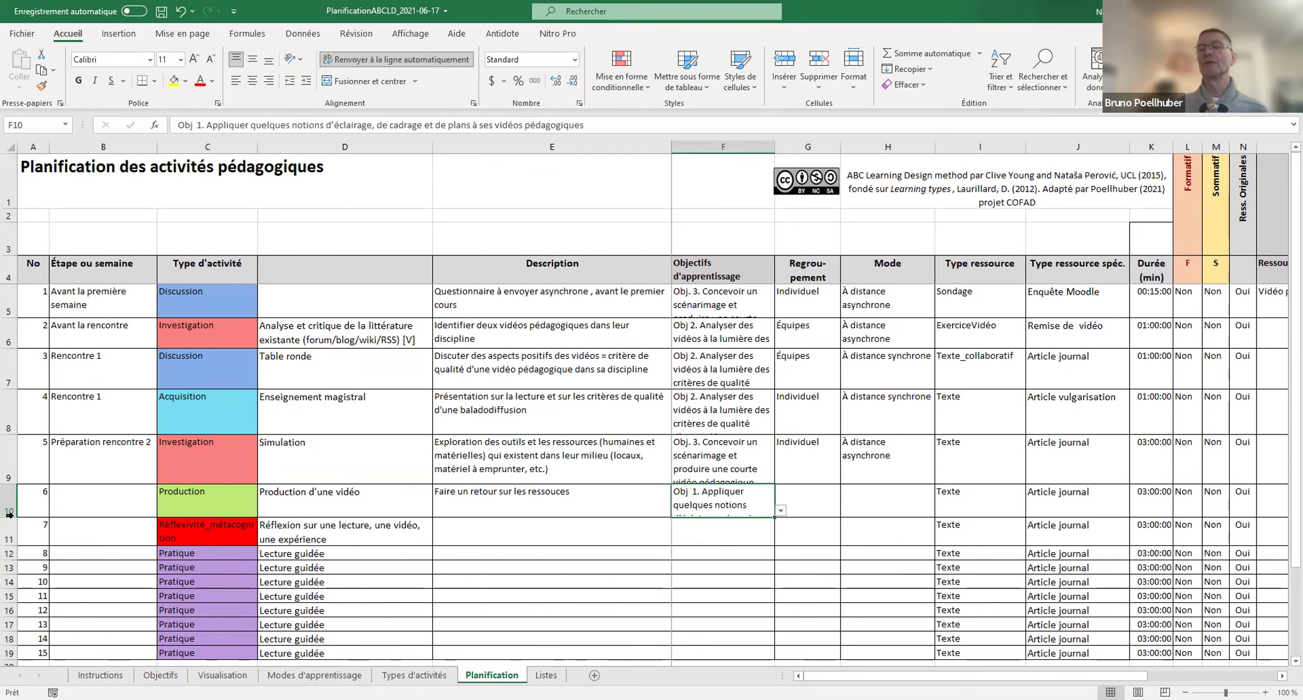
Step: Extend the description of activity 6 with "afin d'ouvrir la discussion sur les notions d'éclairage, de cadrage"
double_click(597, 491)
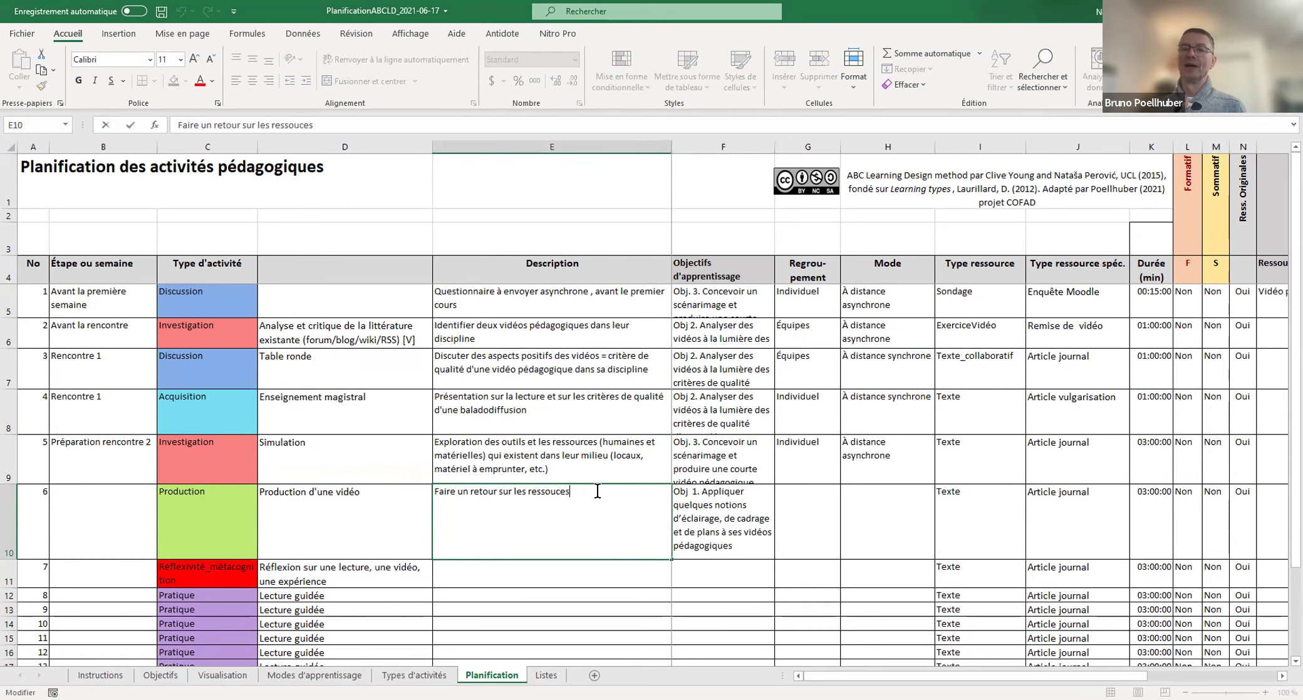
type("afin d'ouvri")
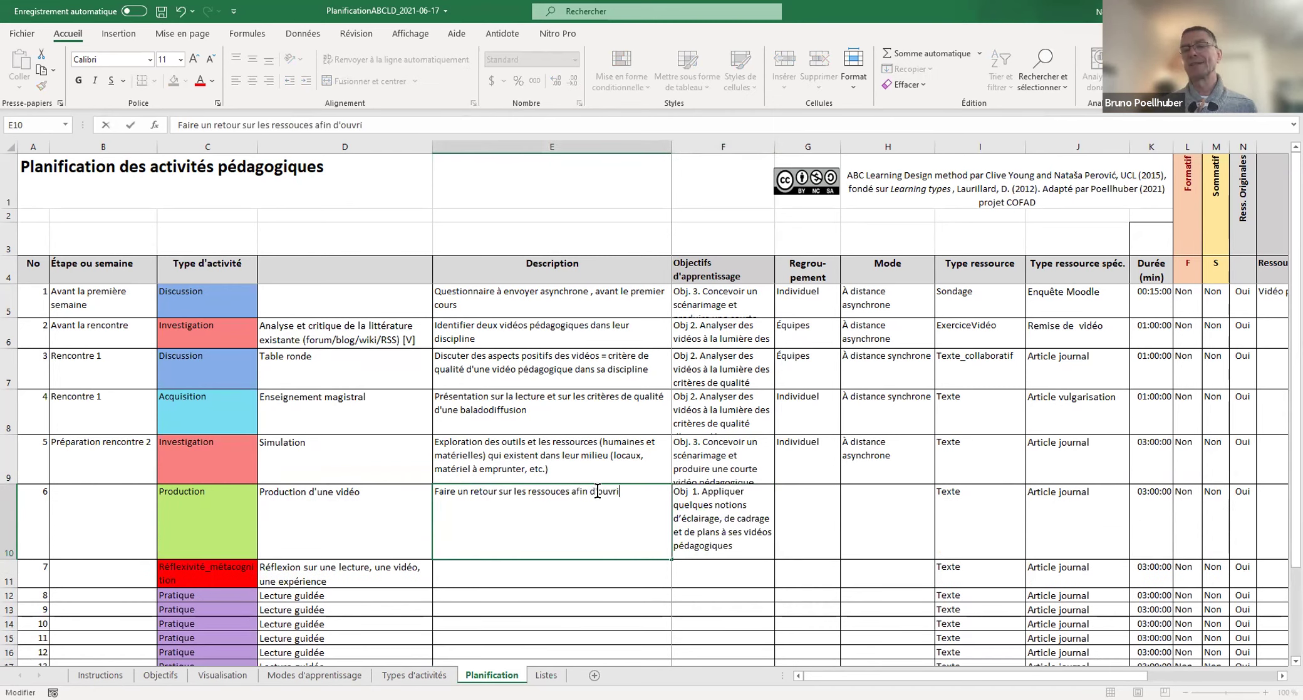
type("r la discussion ")
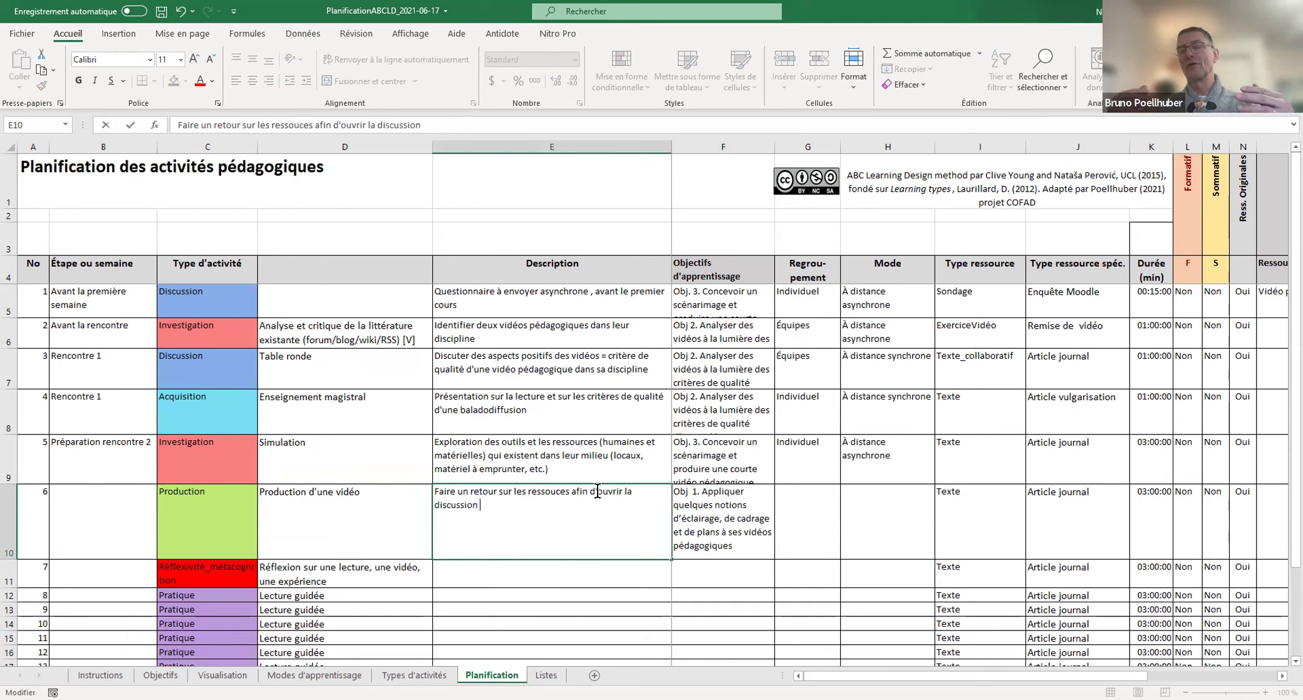
type("sur les ")
type("not")
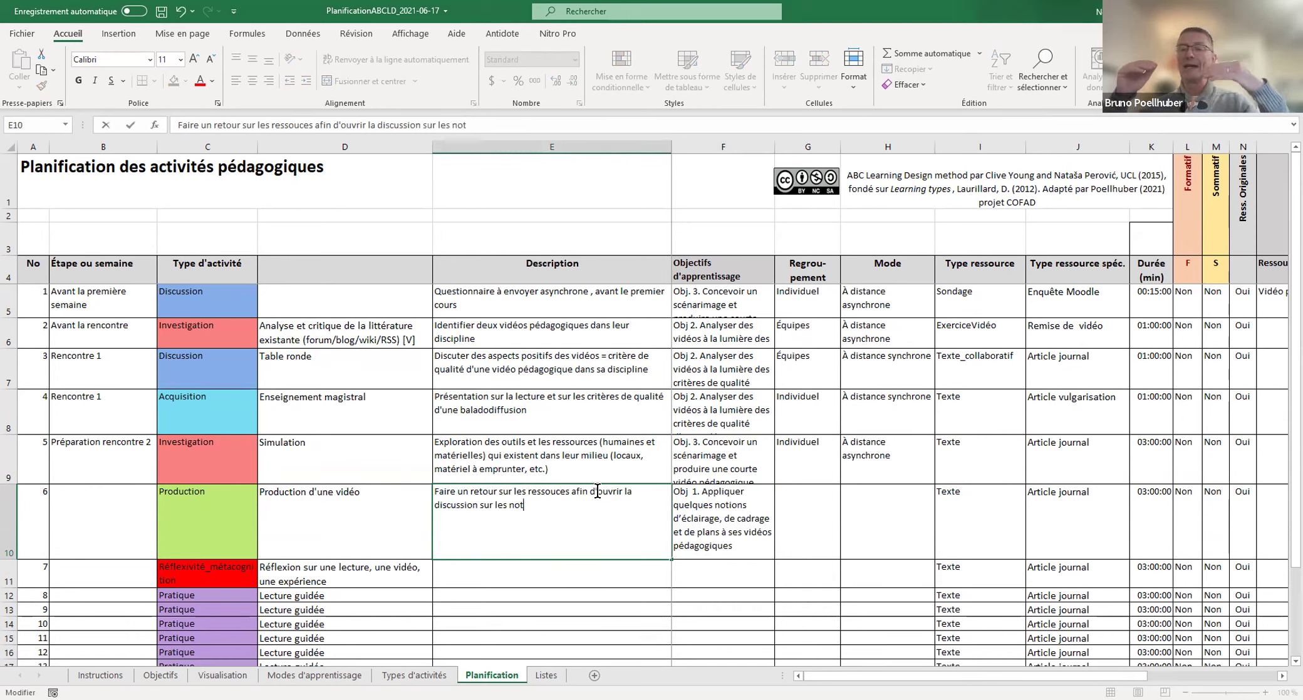
type("ions dé'écl")
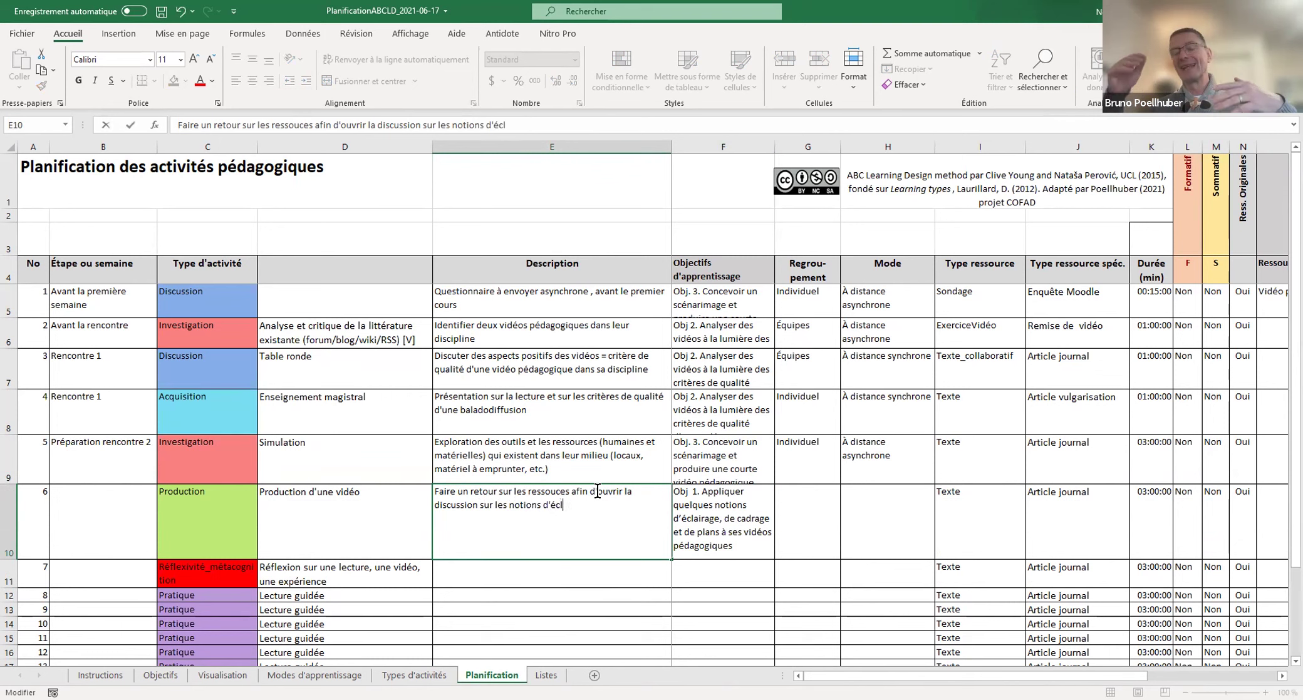
type("airage, de")
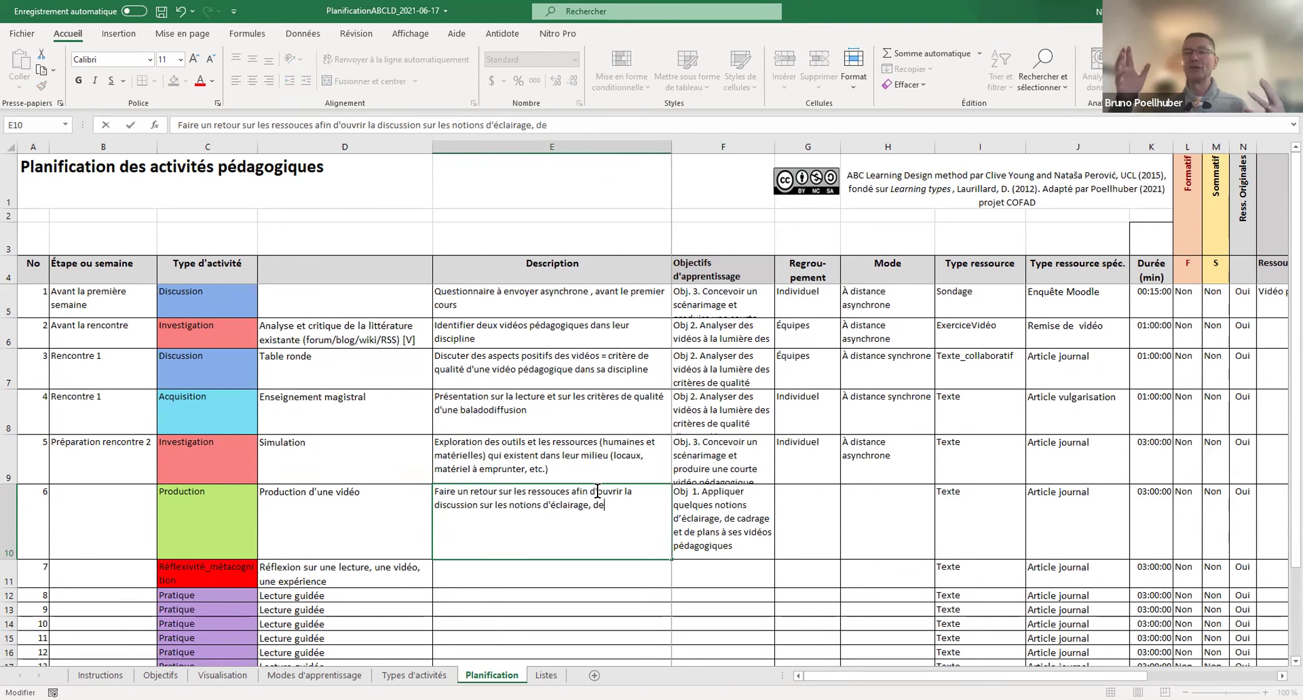
type(" cadrage")
key("Return")
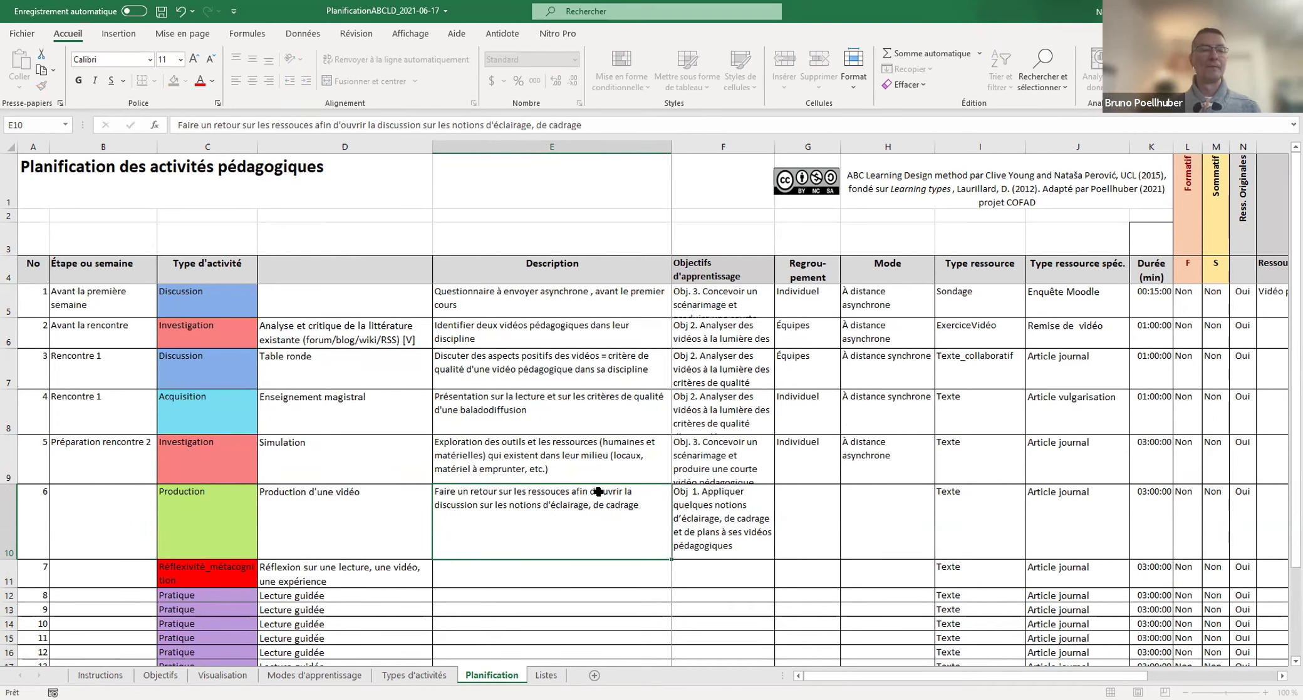
Step: Select the activity type of activity 6
left_click(221, 509)
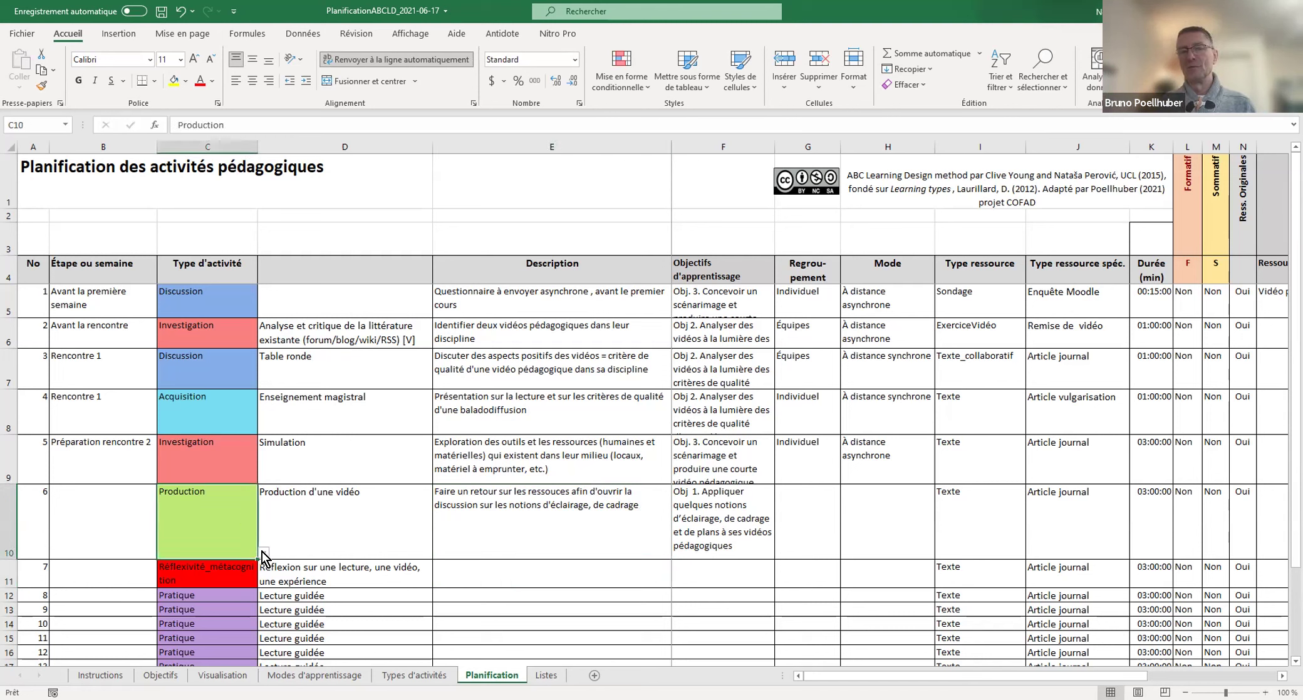
Step: Set activity 6's type to Discussion and its specific activity to "Discussion autour de l'analyse d'une production"
left_click(265, 554)
left_click(228, 574)
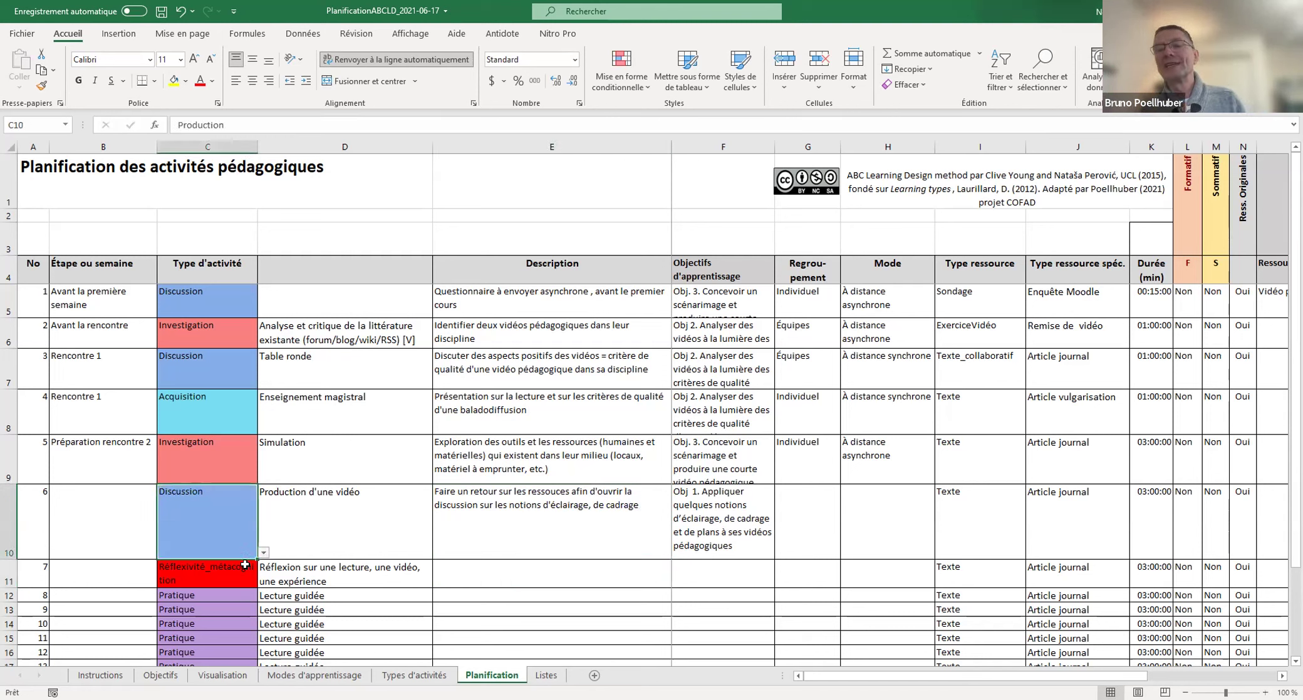
left_click(409, 521)
left_click(439, 552)
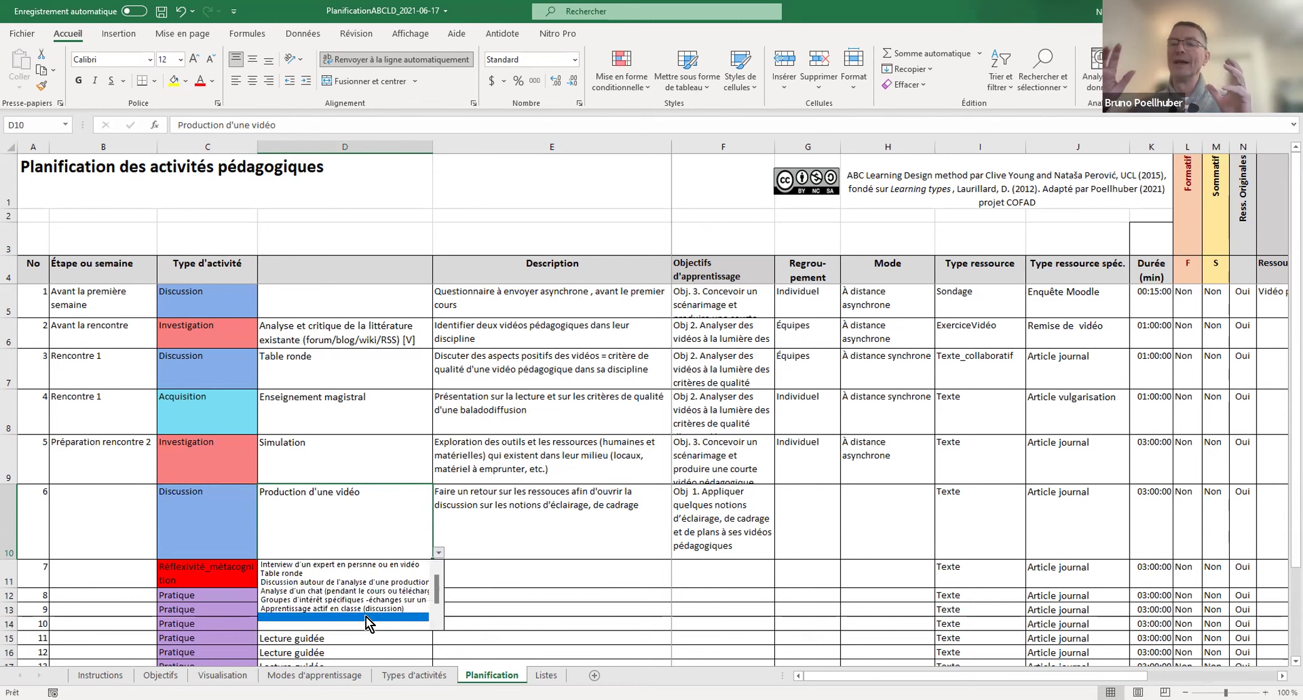
left_click(355, 582)
Step: Set activity 6's grouping to "Grand groupe (tous)" and its mode to "À distance synchrone"
left_click(801, 520)
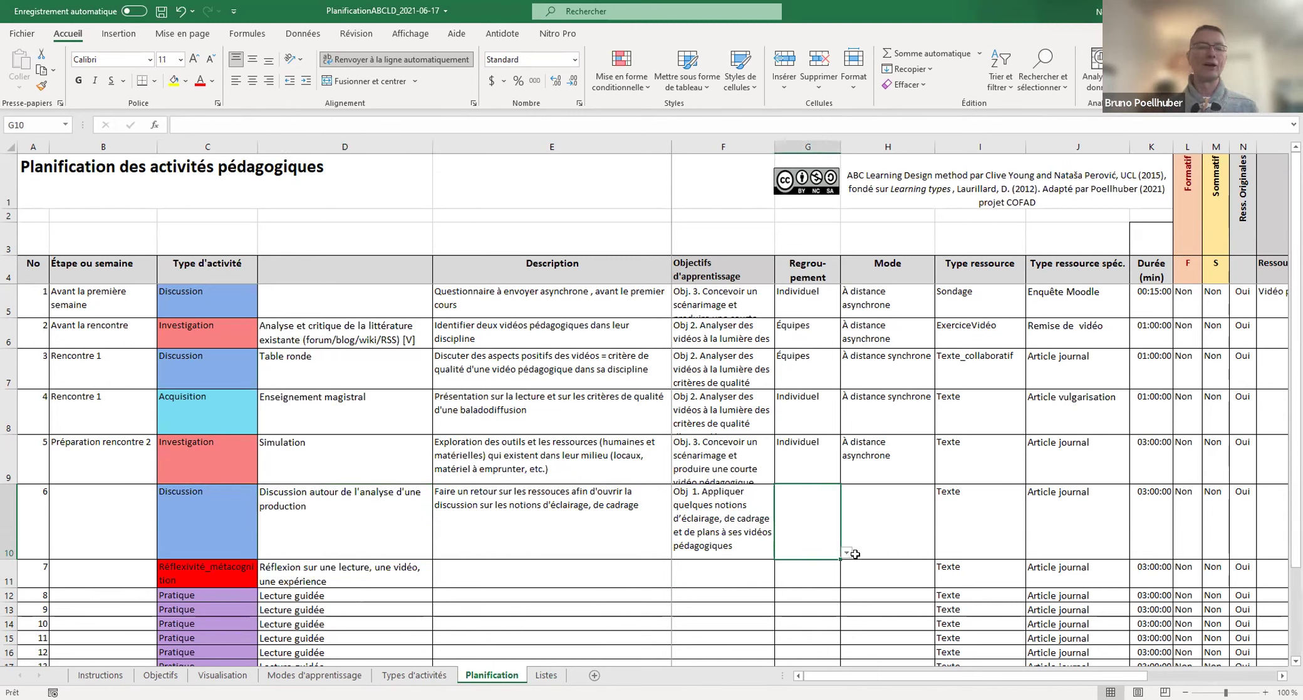
left_click(846, 553)
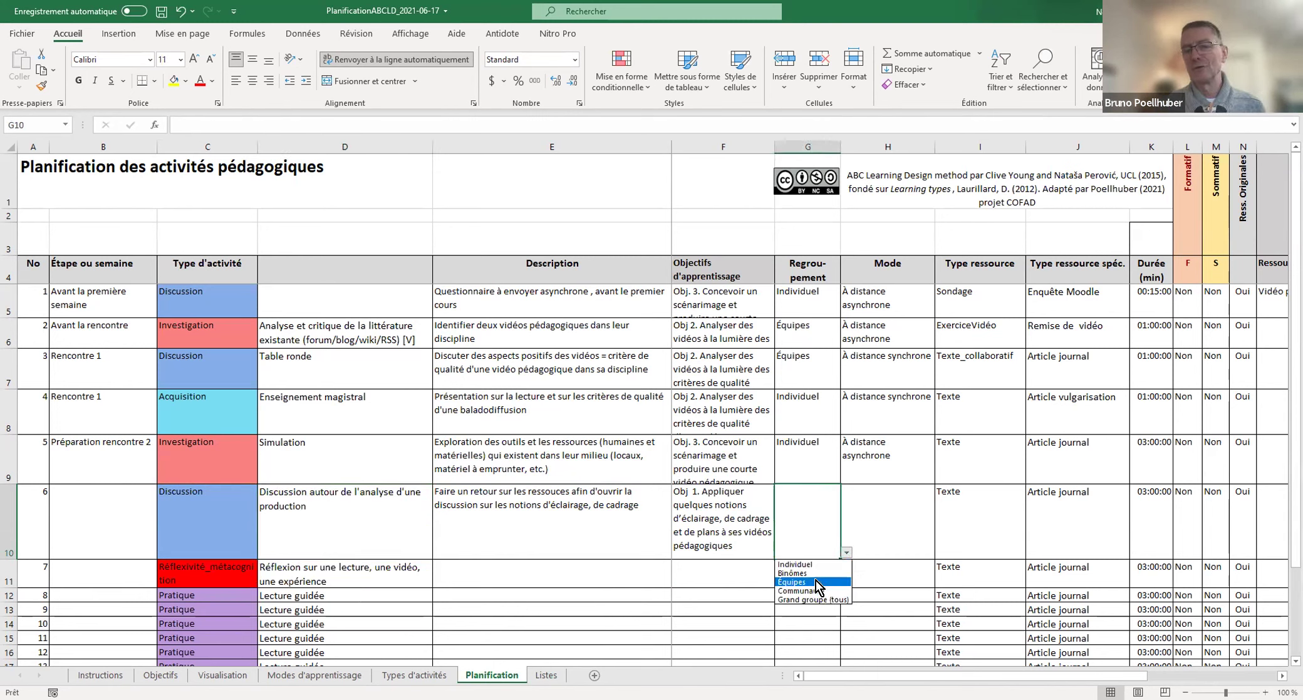
left_click(822, 601)
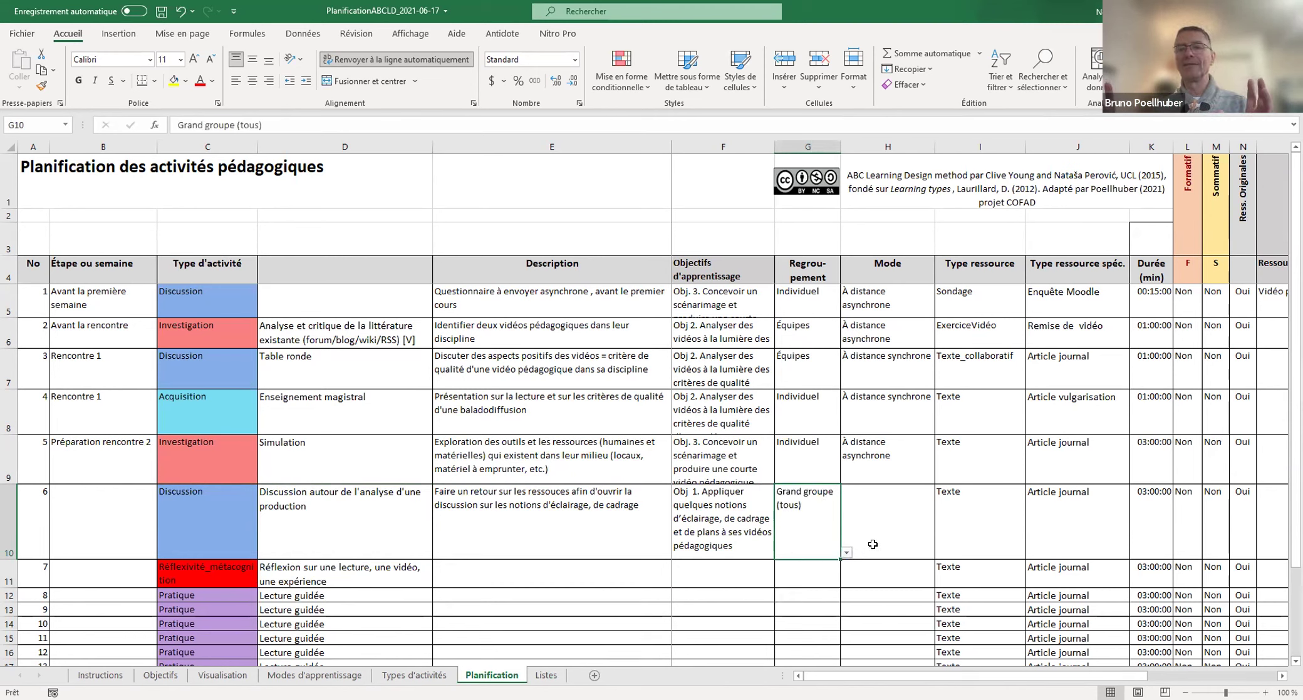
left_click(929, 533)
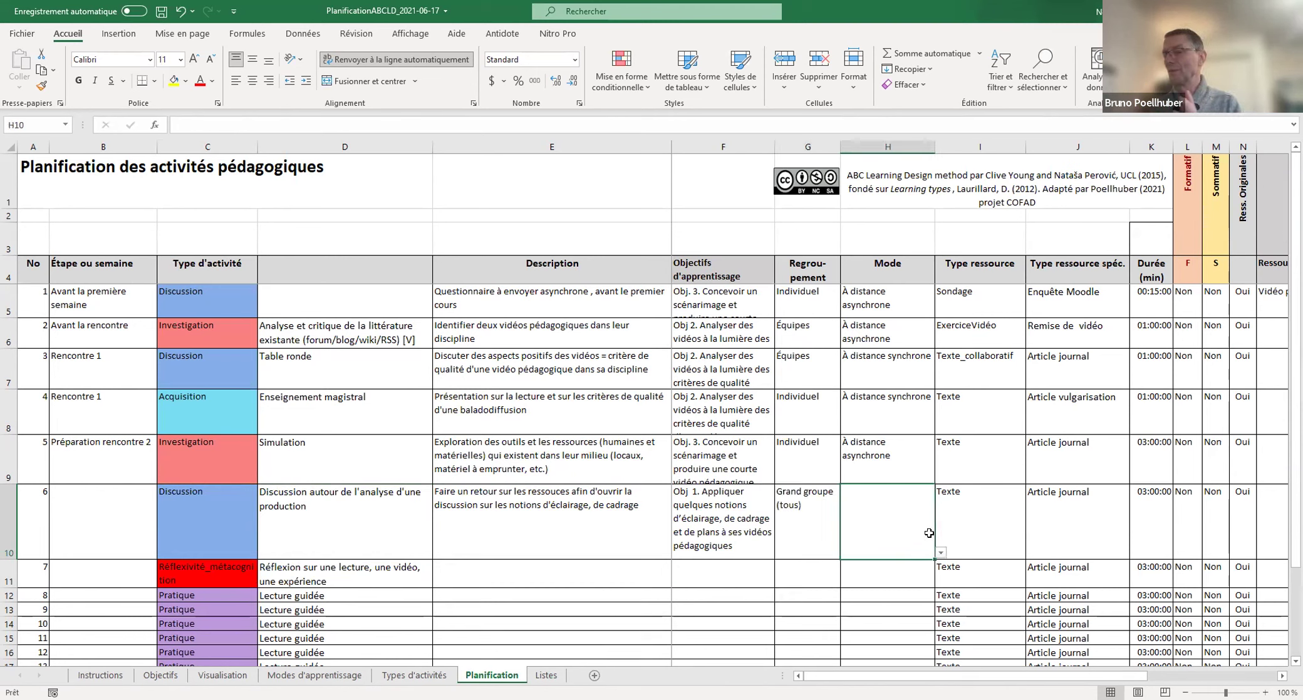
left_click(941, 552)
left_click(900, 572)
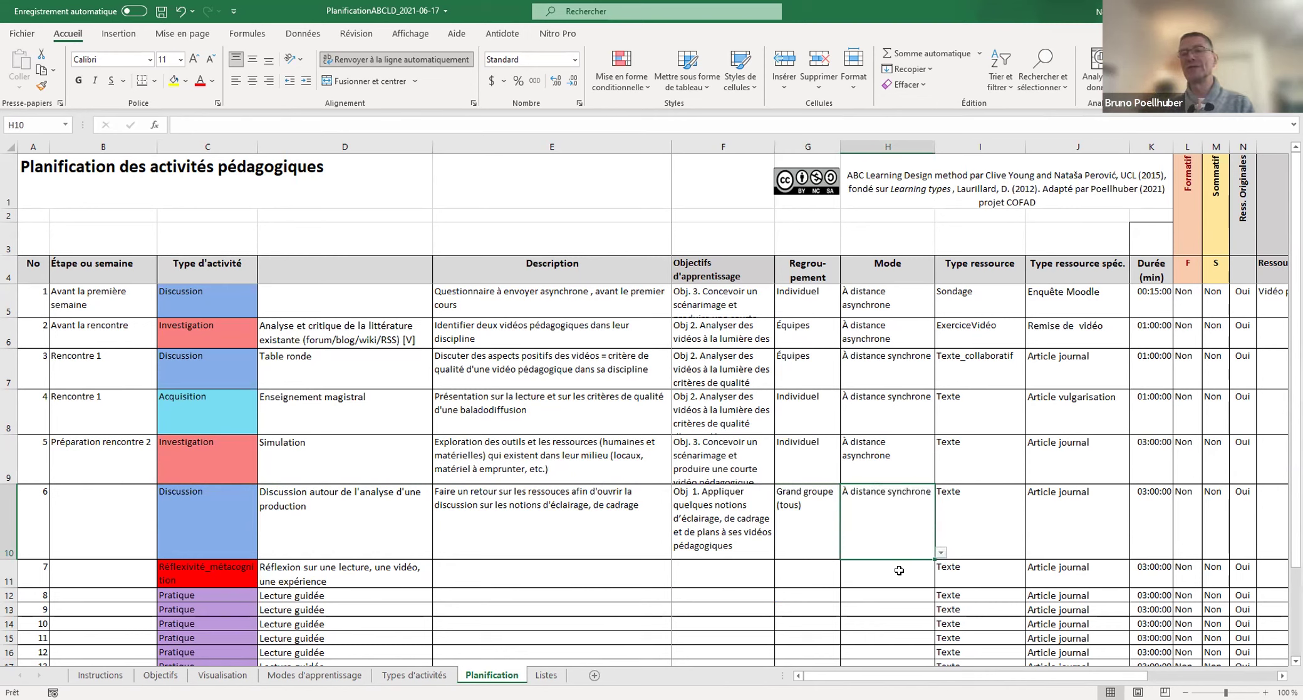
Step: Set the specific resource type of activity 6 to "Autre"
left_click(991, 530)
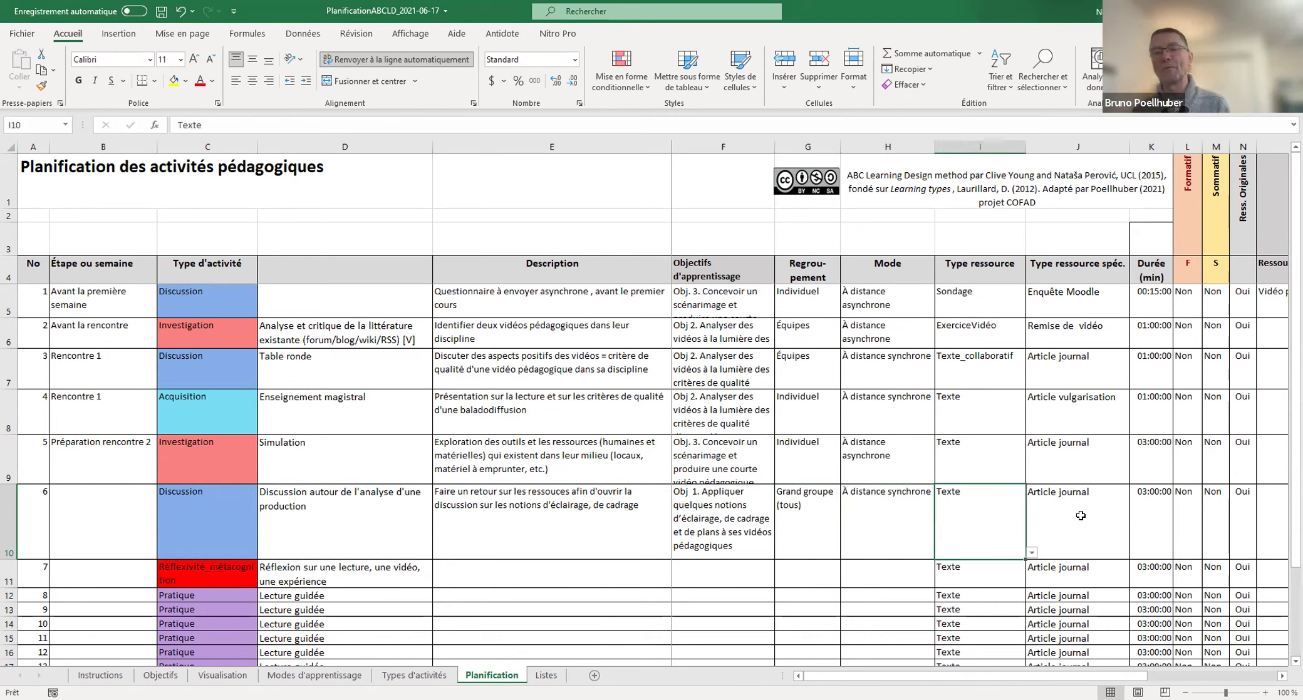
left_click(1081, 515)
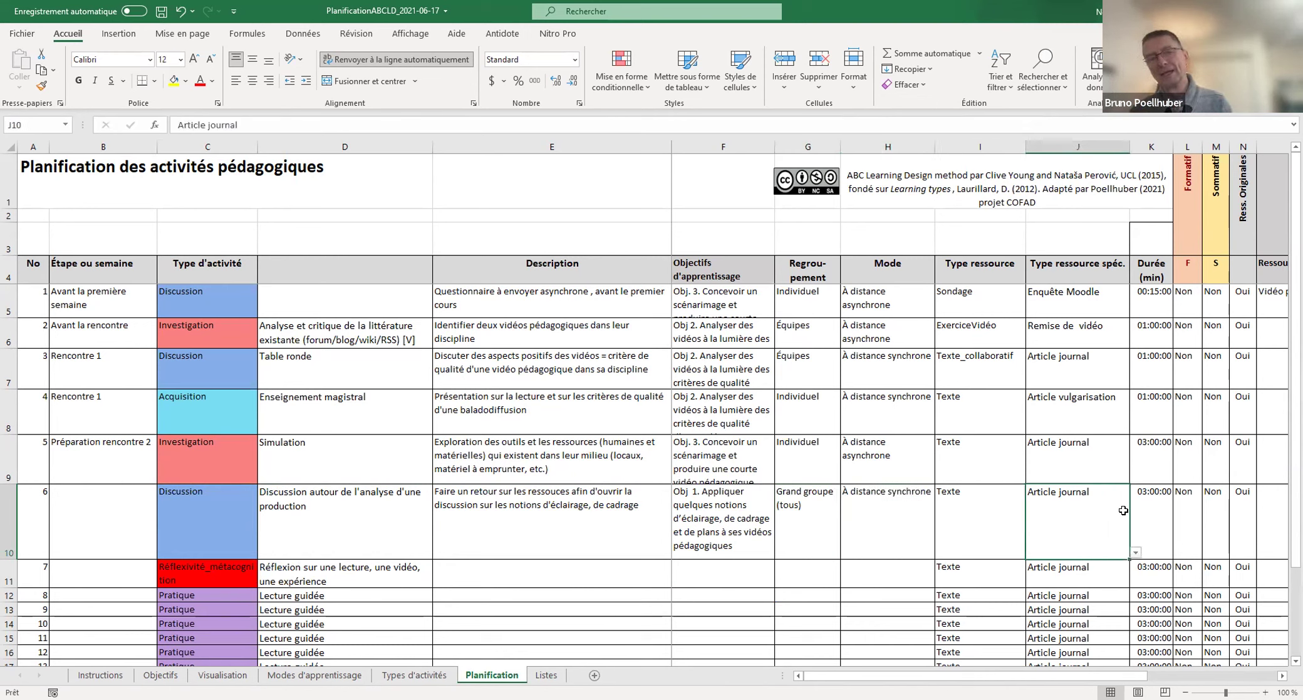
left_click(1135, 553)
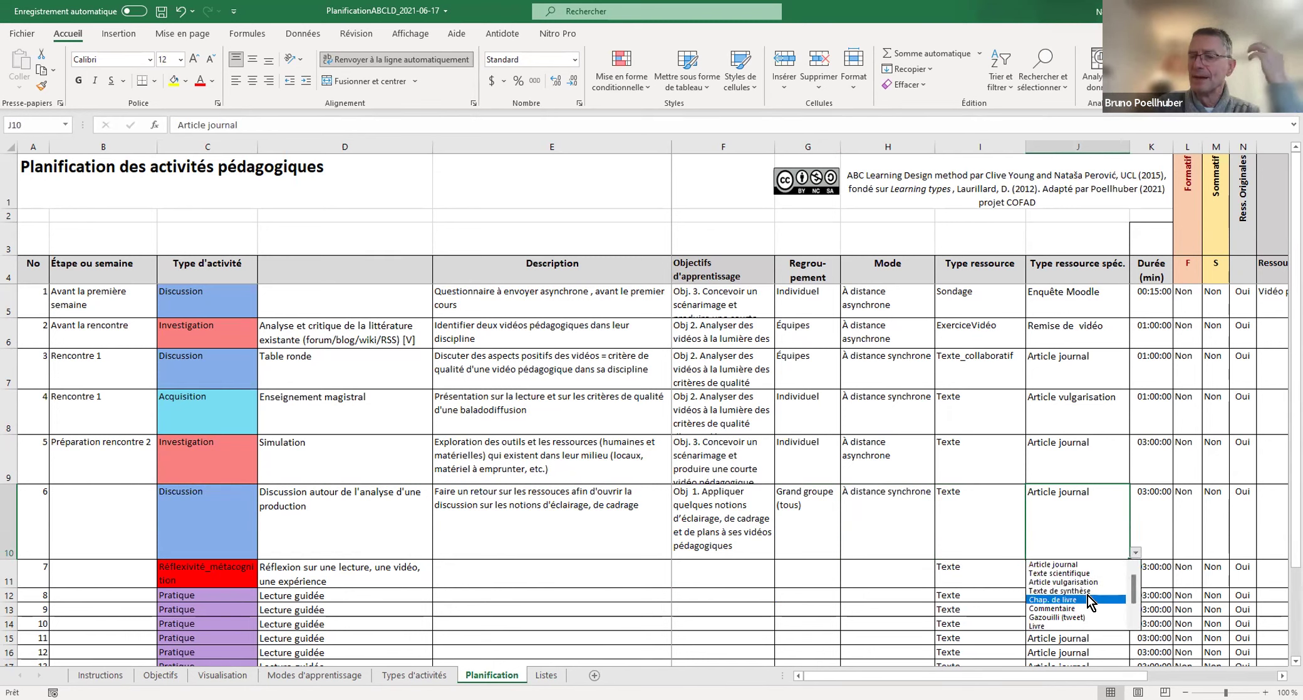
scroll(1133, 590, "down", 1)
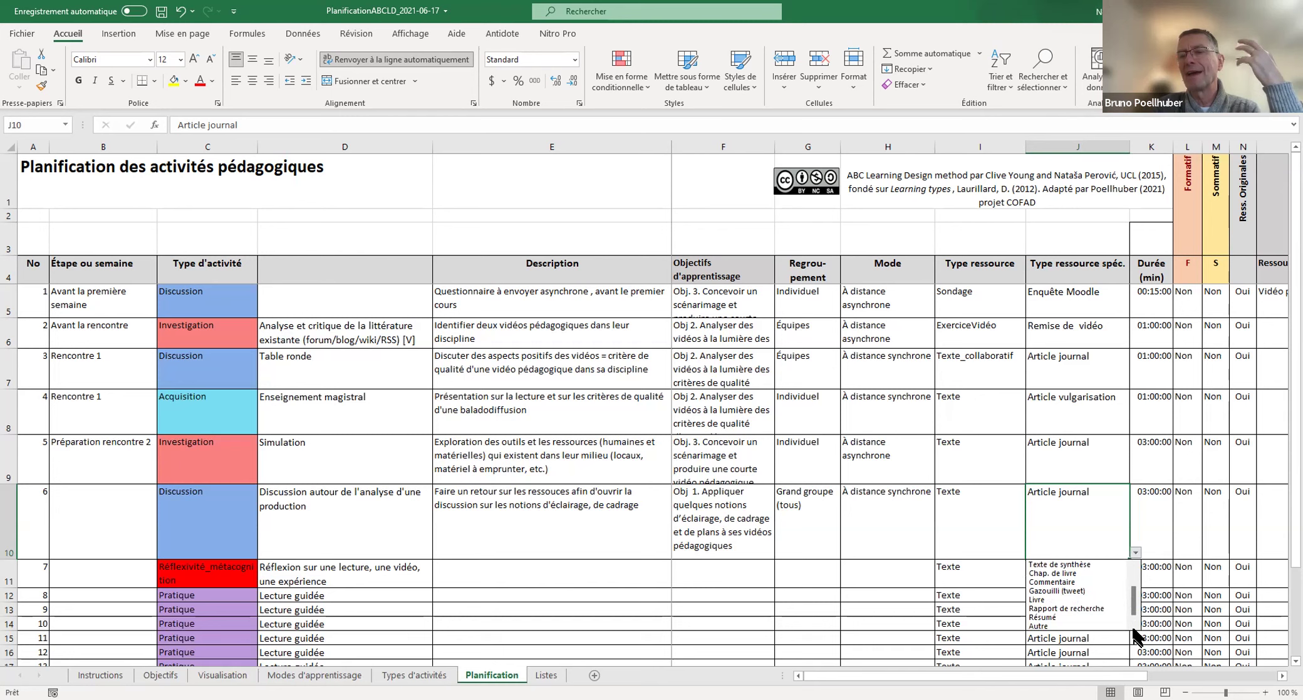
left_click(1066, 626)
left_click(949, 532)
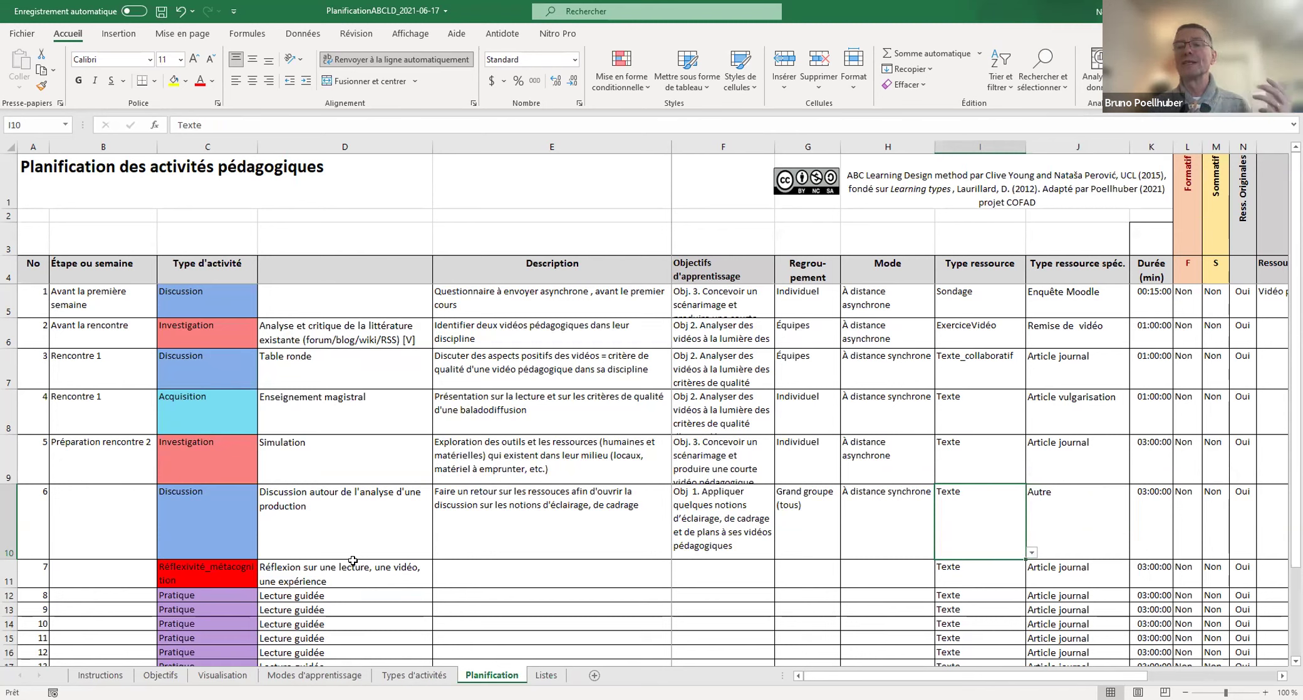
Step: Set the grouping of activity 7 to "Binômes"
left_click(799, 572)
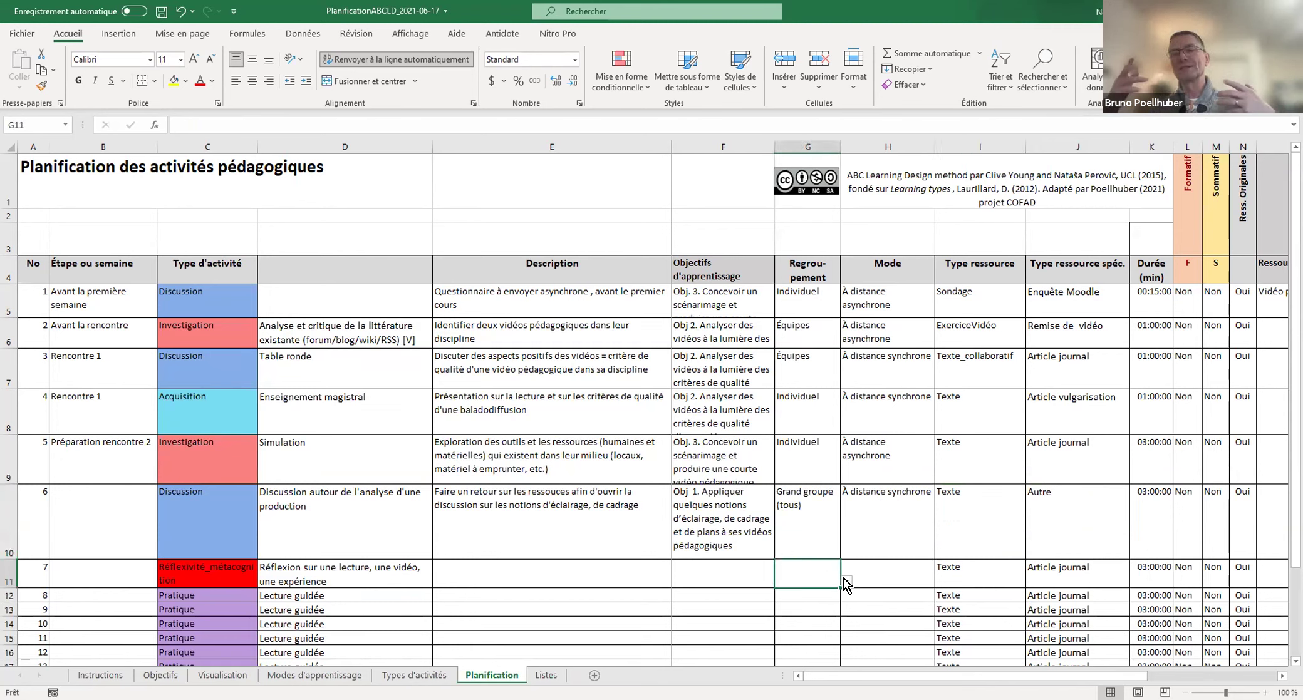
left_click(846, 581)
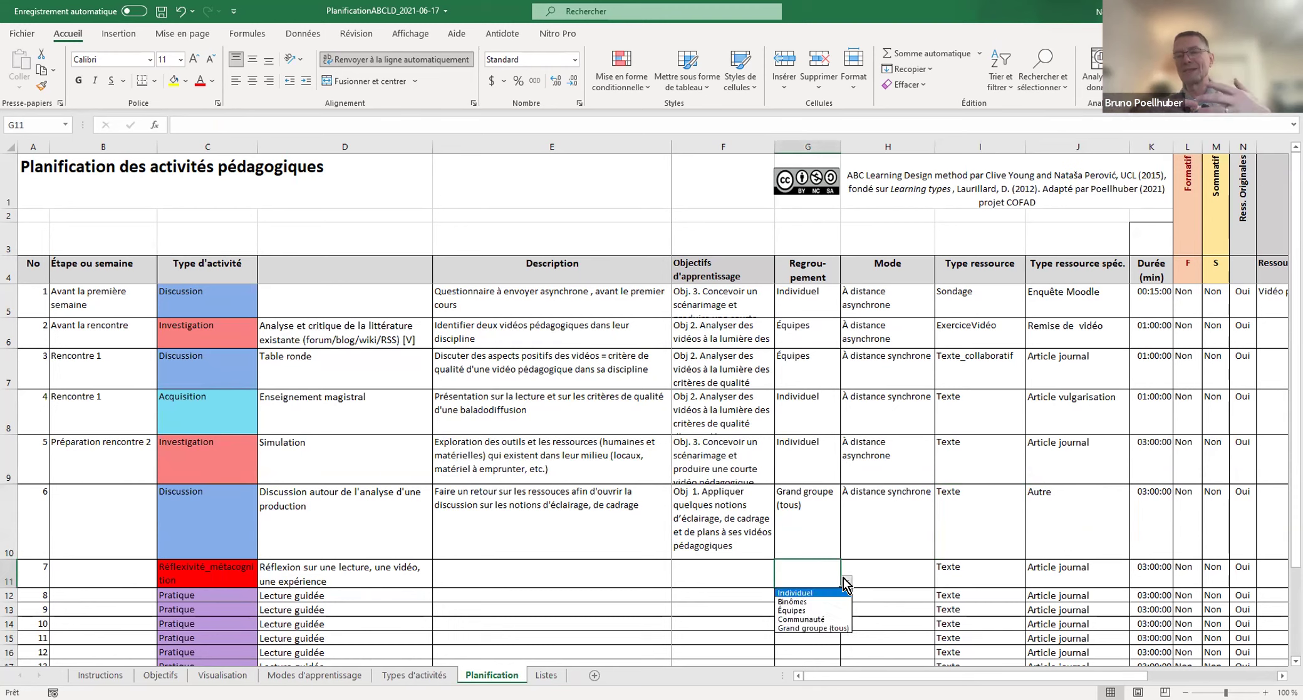
left_click(797, 601)
Step: Set activity 7's type to Discussion and its specific activity to "Groupes d'intérêt spécifiques - échanges sur un sujet (forum)"
left_click(166, 567)
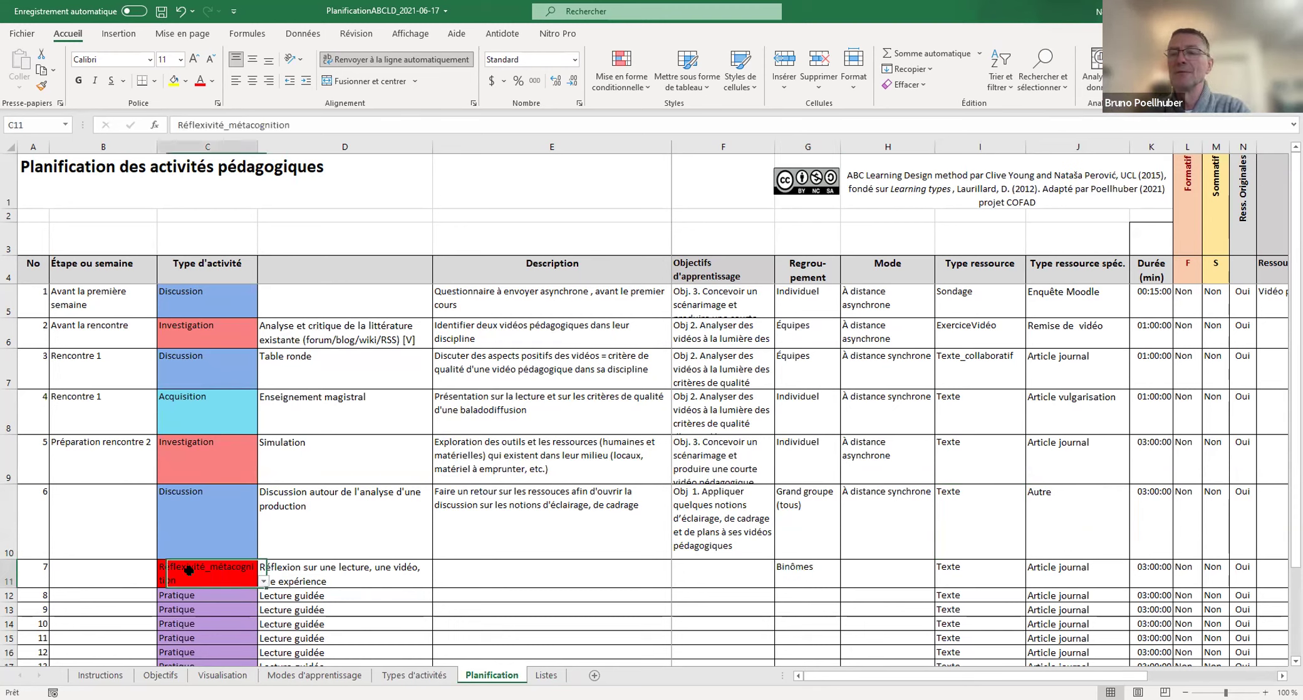
left_click(263, 581)
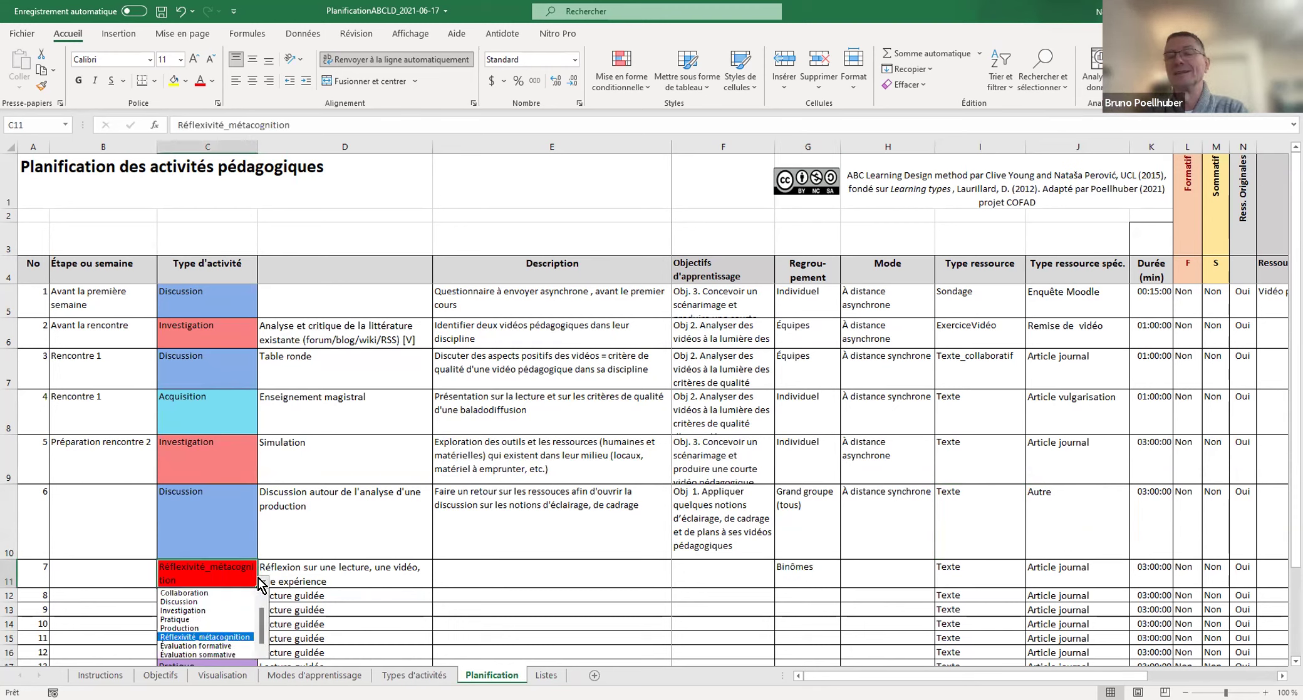
left_click(227, 601)
left_click(376, 583)
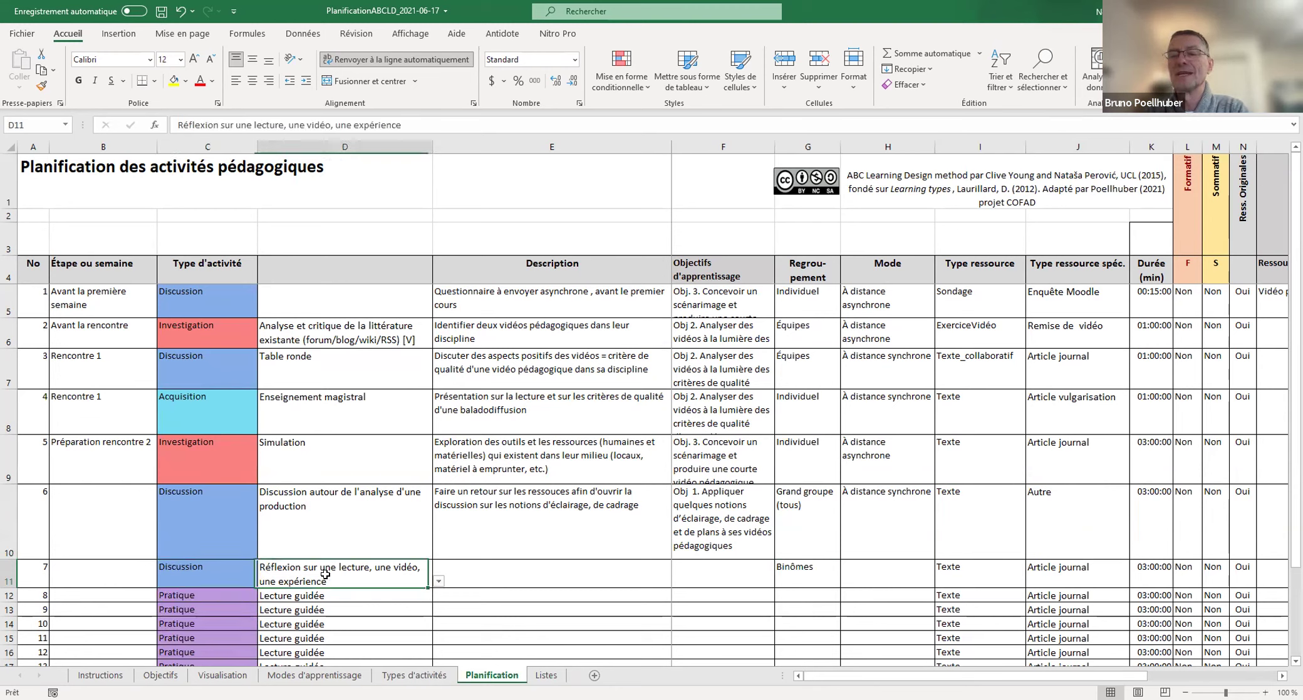
left_click(439, 582)
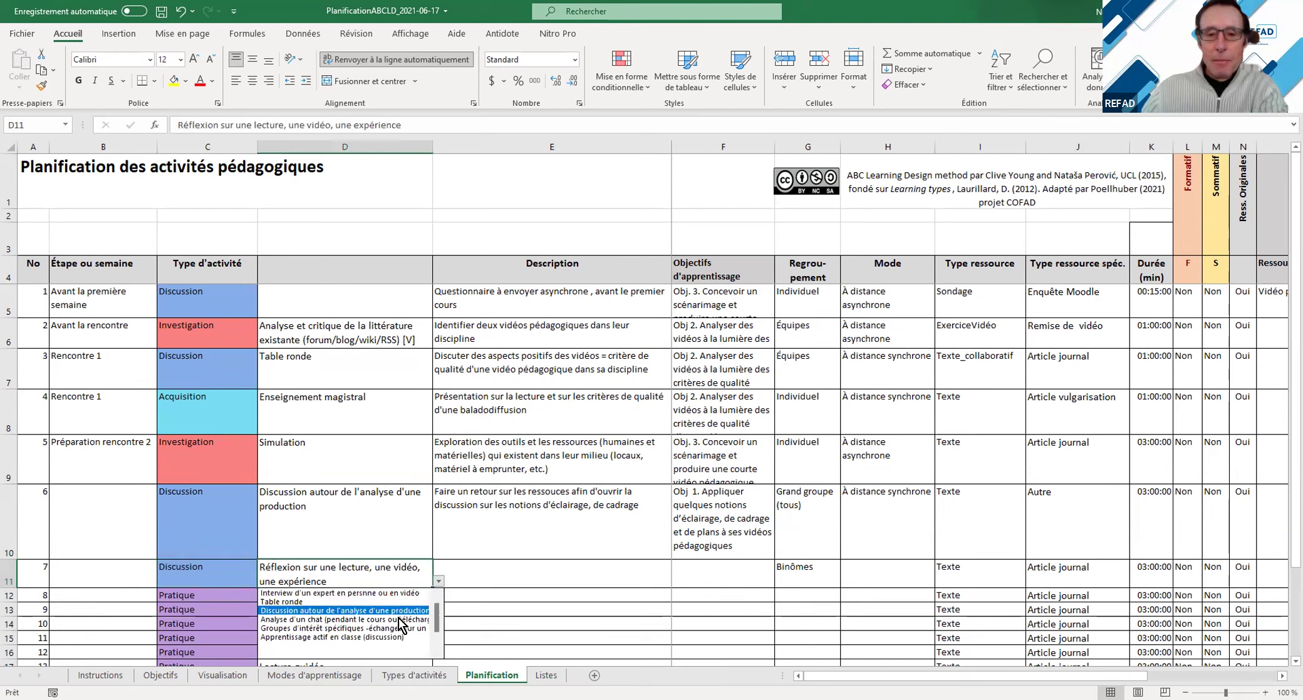
left_click(332, 627)
Step: Enter "Discuter sur" as the description of activity 7
left_click(497, 574)
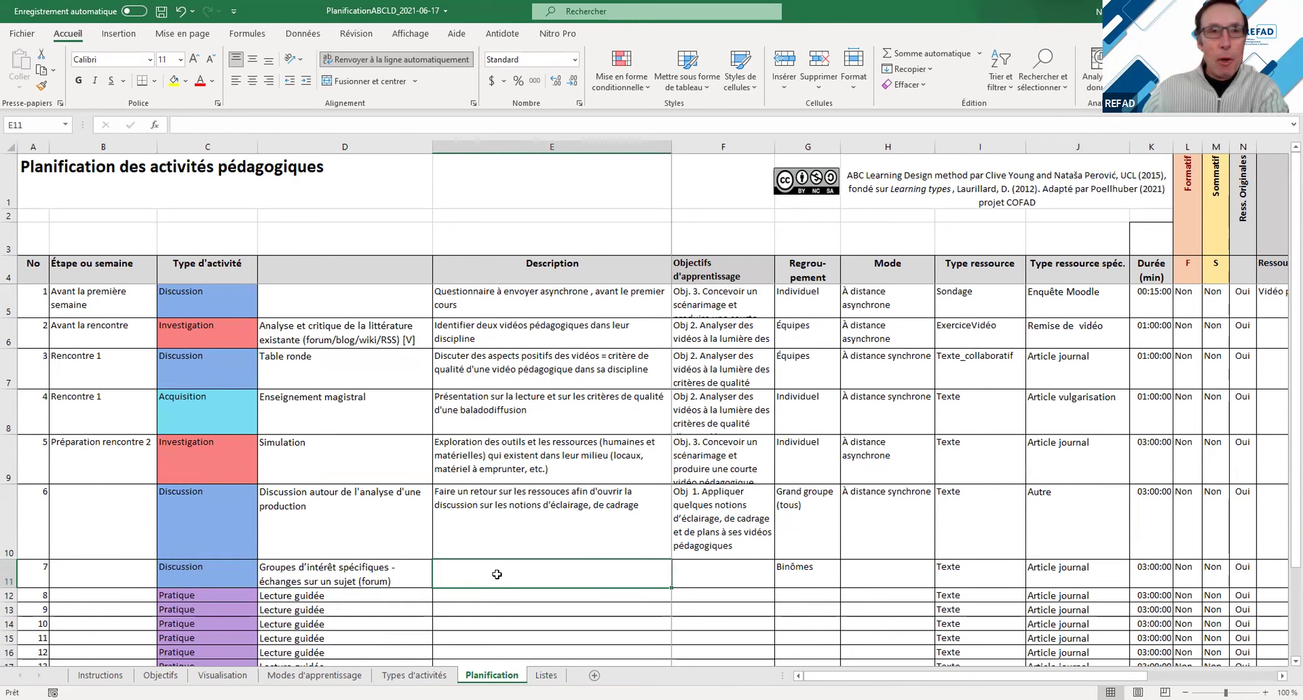
double_click(500, 575)
type("D")
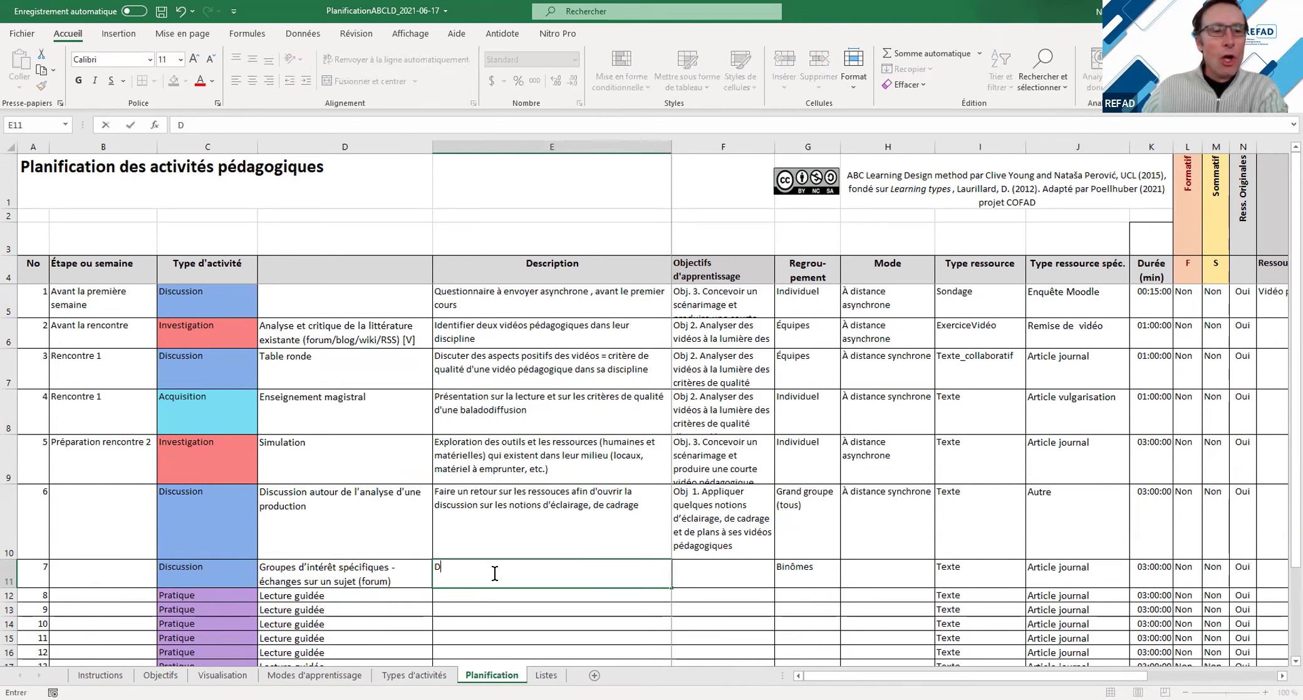
type("iscuter sur")
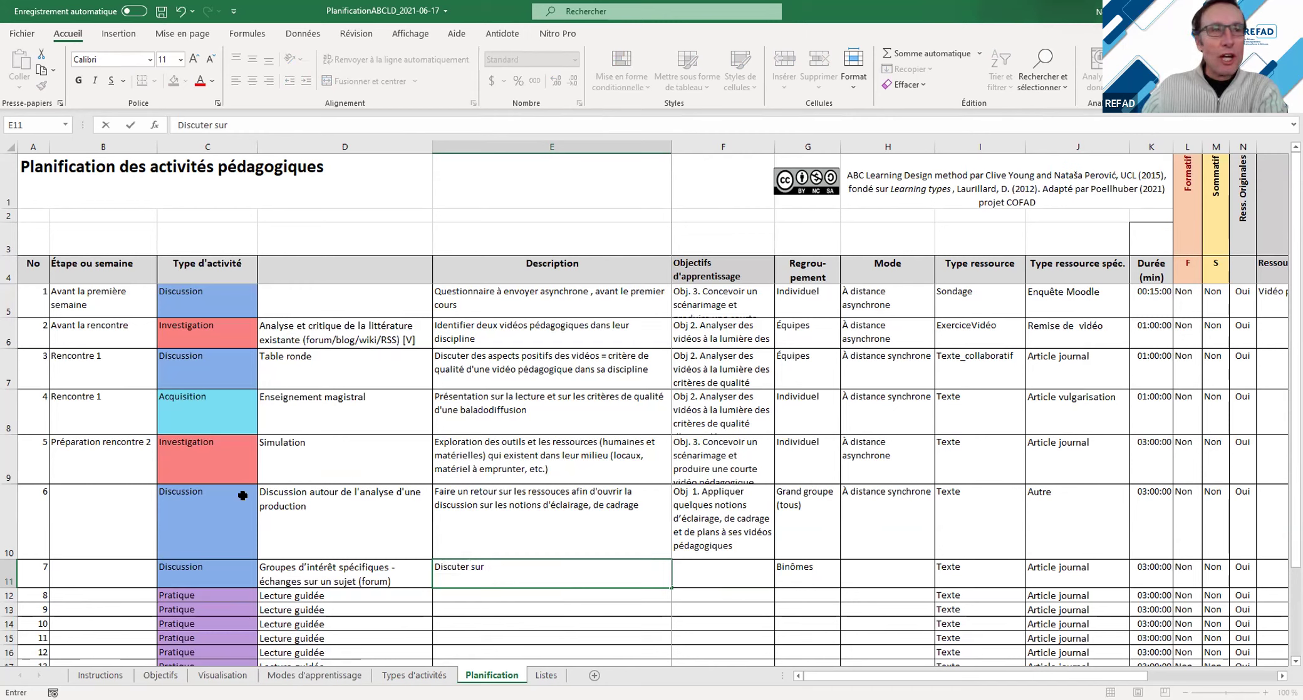
Step: Enter "Rencontre 2" as the stage or week of activity 7
left_click(63, 577)
type("Rencontre ")
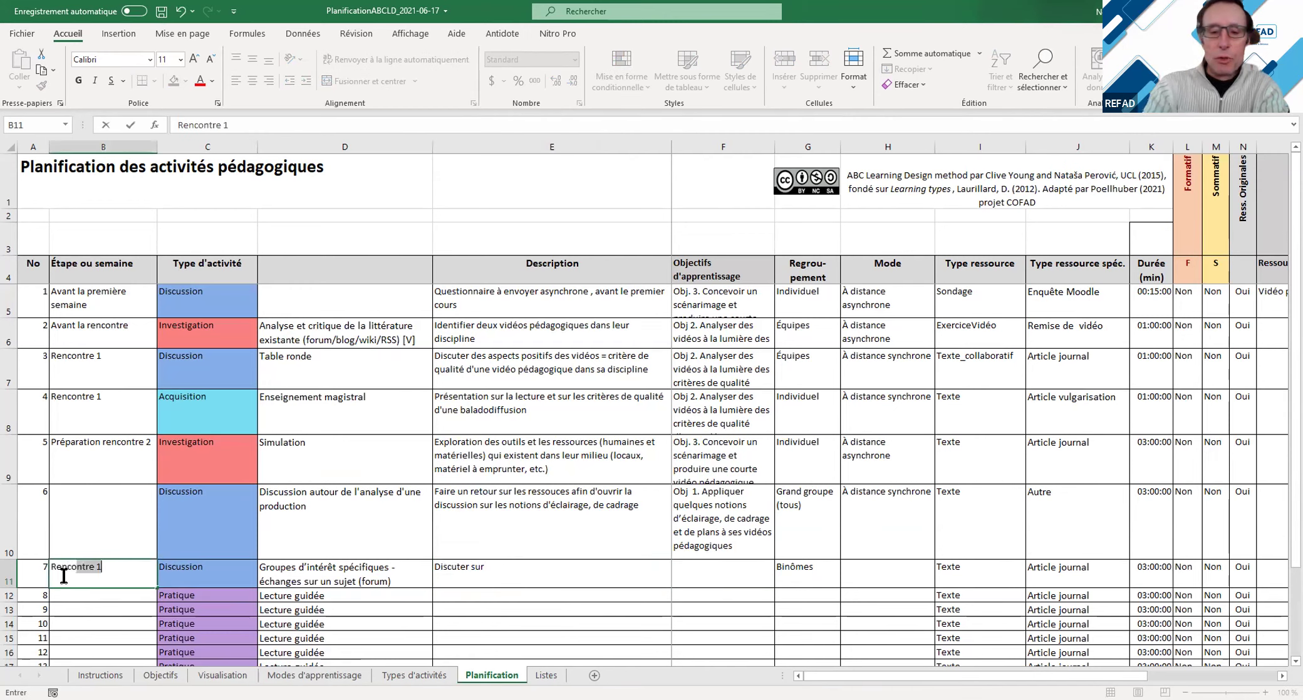
type("2")
key("Return")
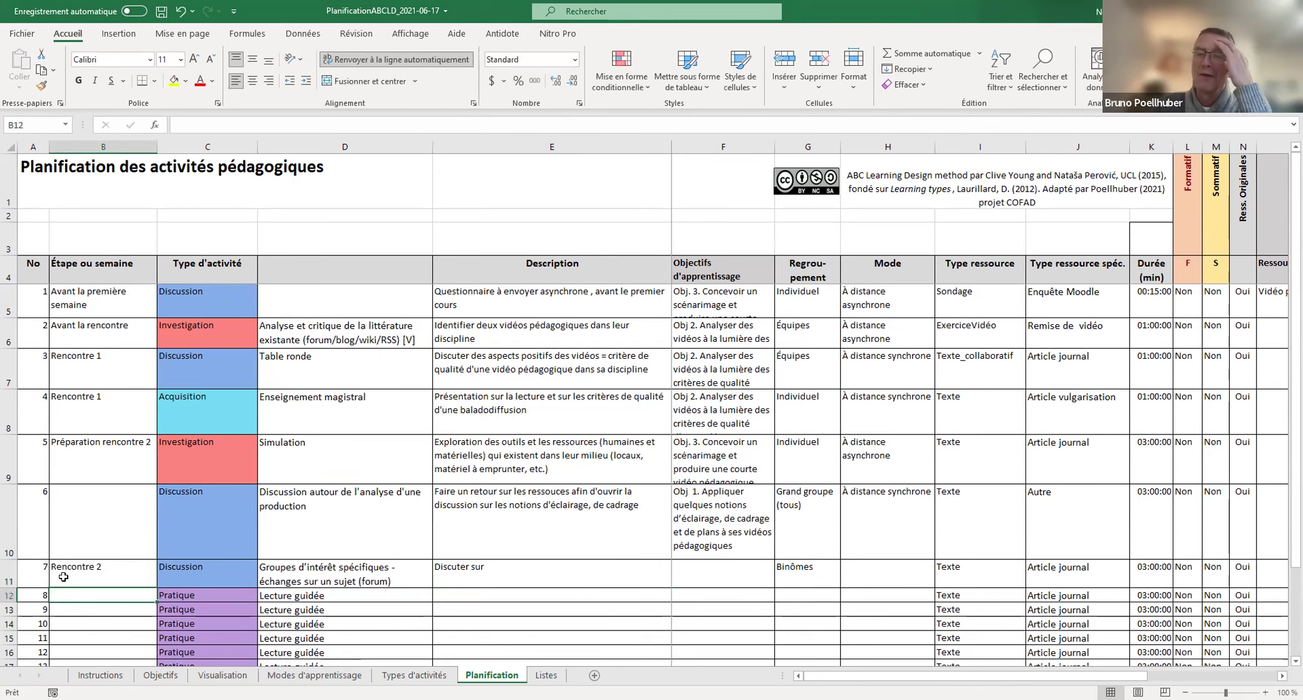
left_click(218, 597)
left_click(263, 596)
left_click(311, 597)
left_click(311, 597)
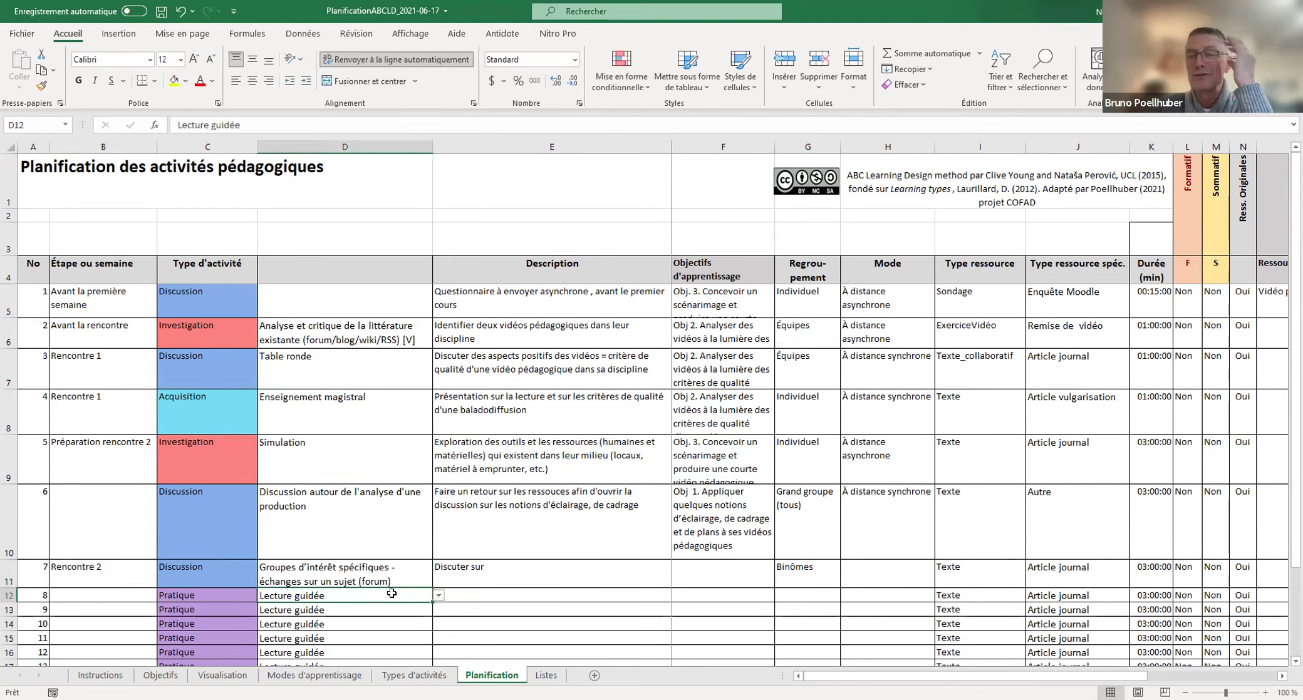
left_click(440, 596)
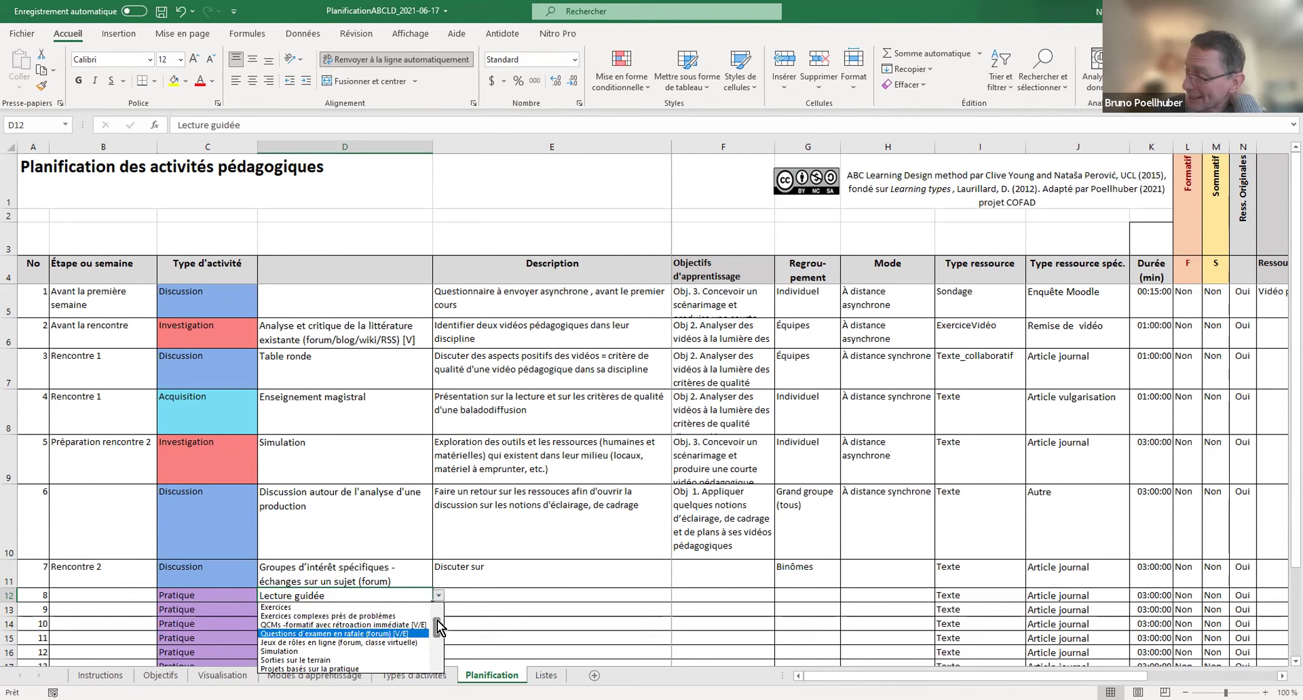
scroll(437, 615, "up", 1)
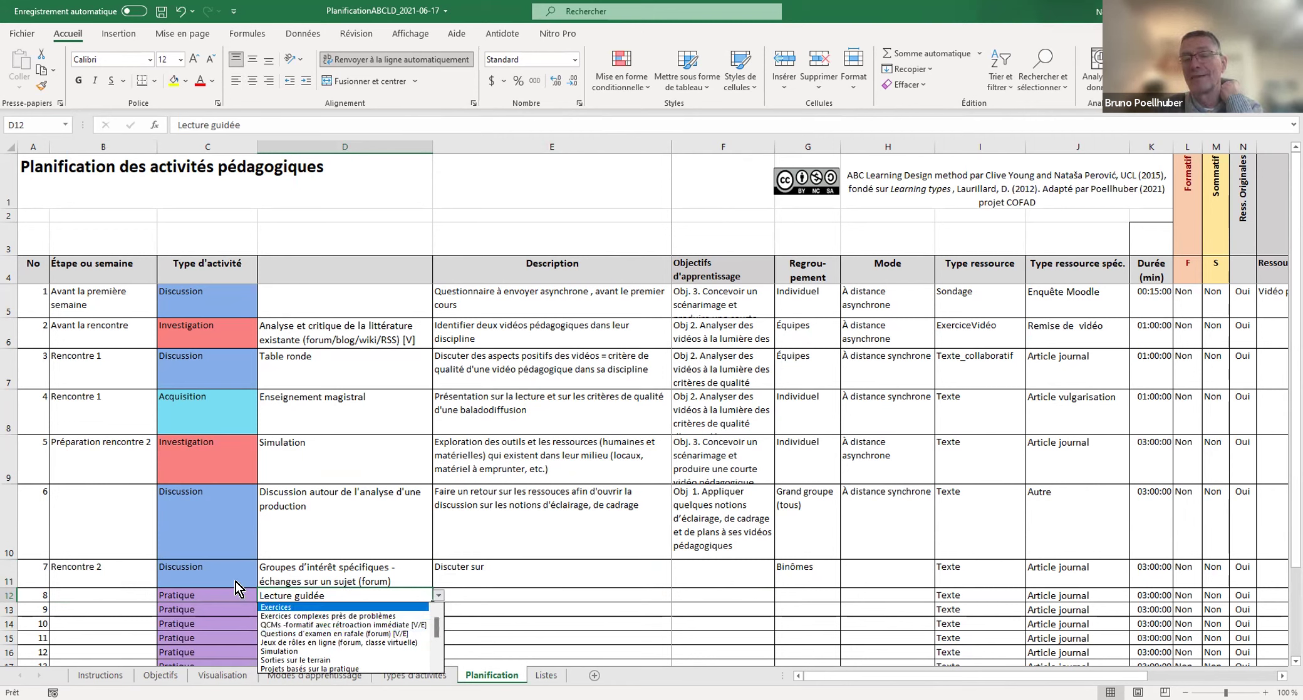
Step: Set activity 8's type to Production and its specific activity to "Production d'une vidéo"
left_click(234, 595)
left_click(264, 595)
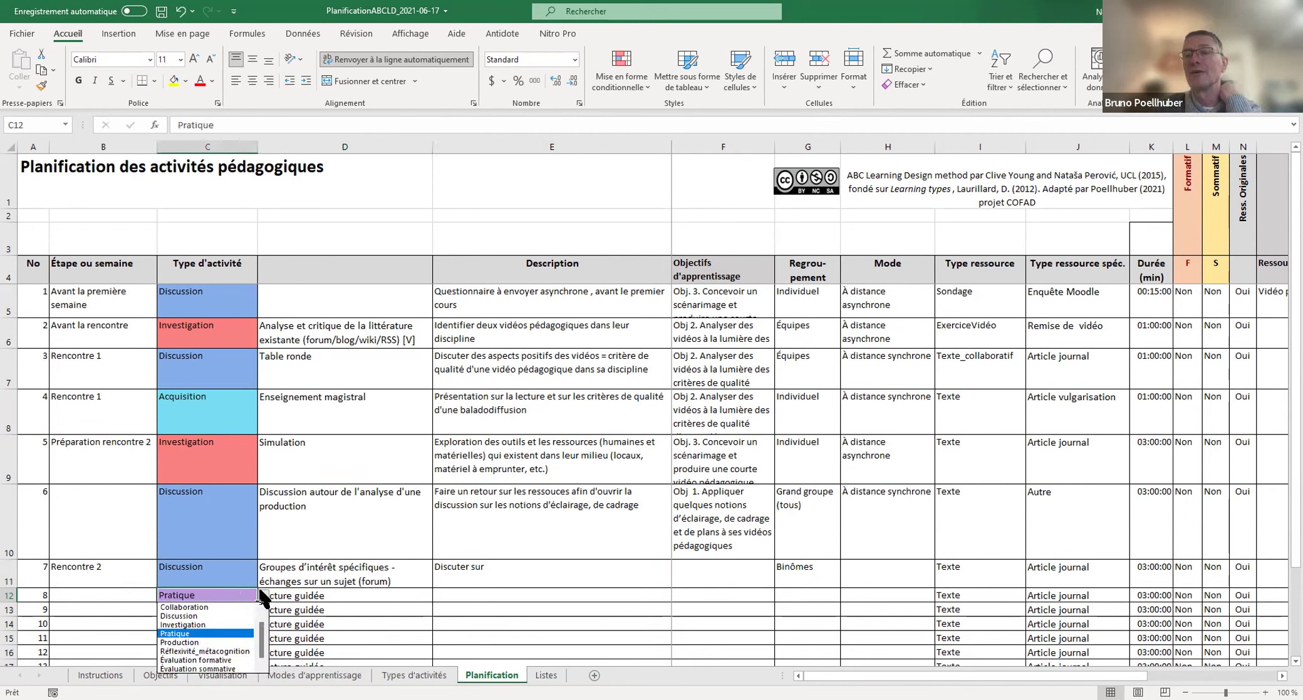
left_click(369, 596)
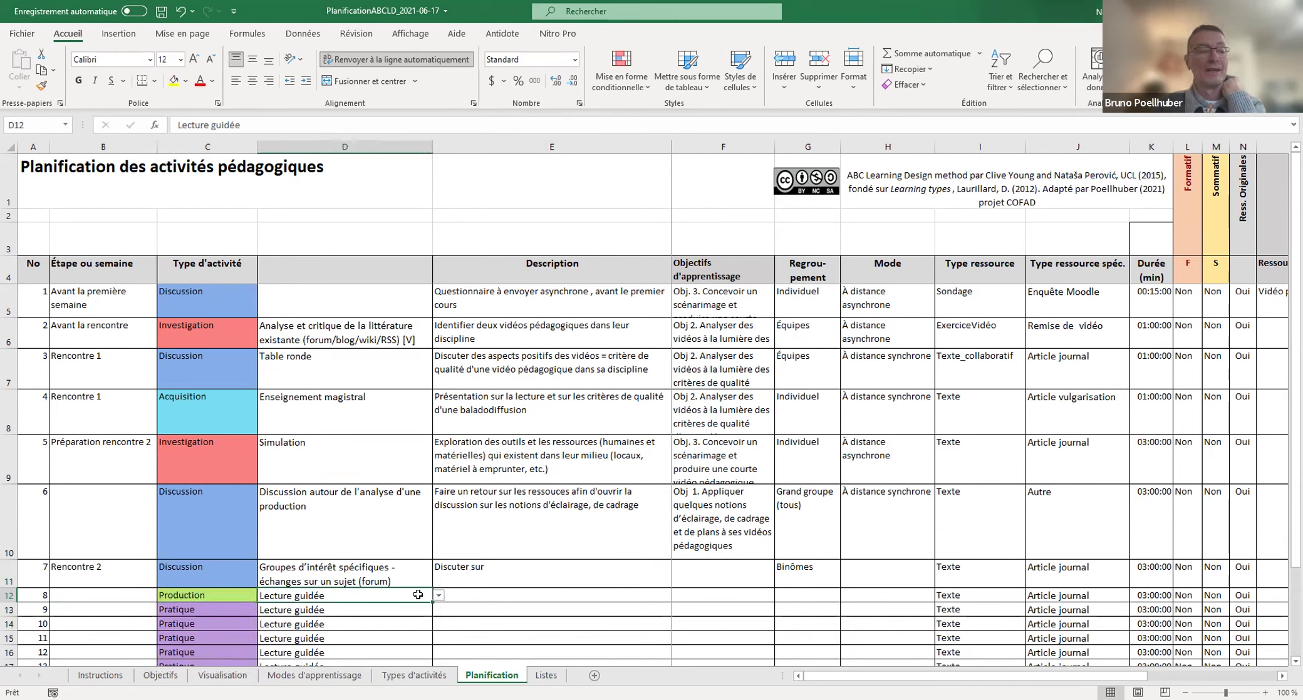
left_click(438, 595)
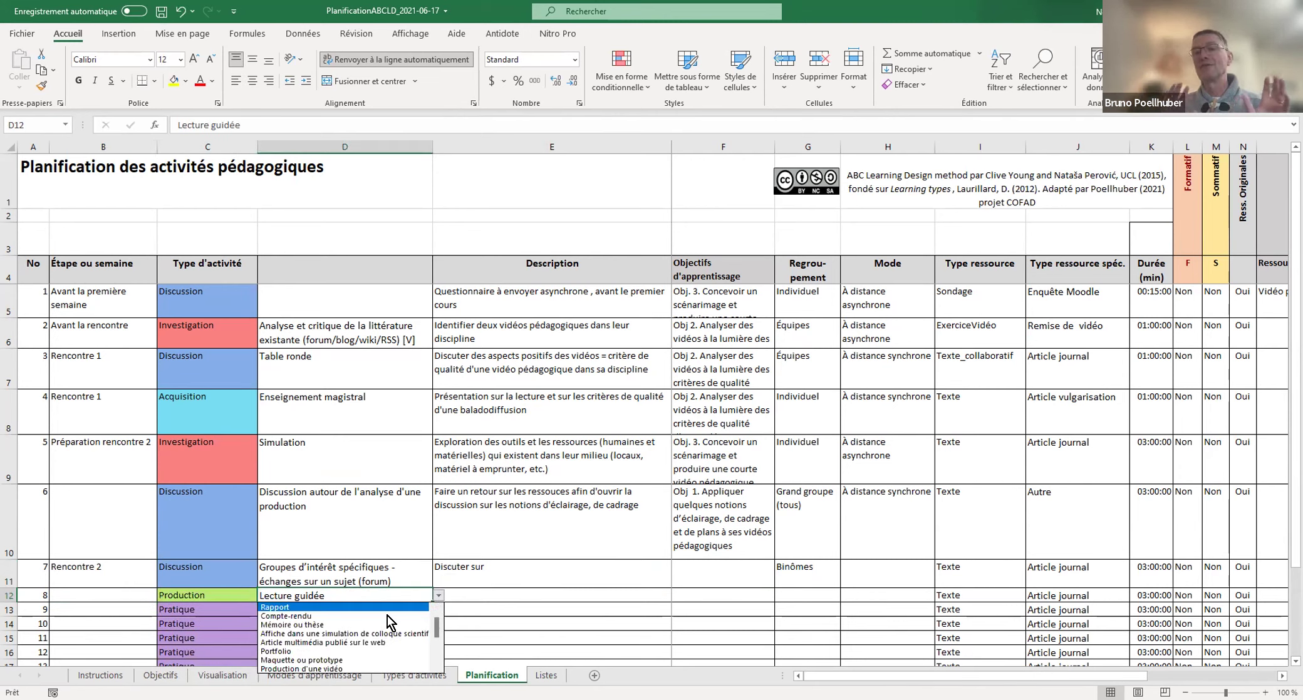
left_click(342, 669)
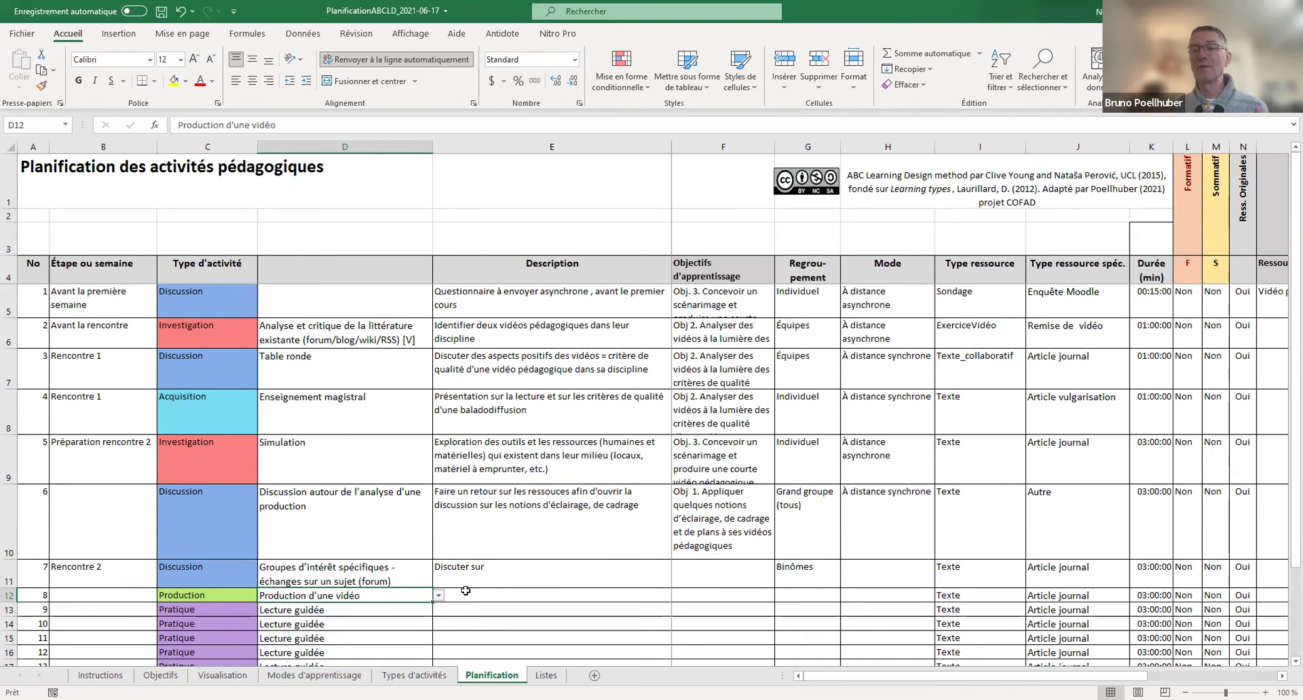
Step: Enter "Une première vidéo pédagogique très courte (présentation + une quesiton à répondre)" as the description of activity 8
double_click(464, 590)
type("Une pr")
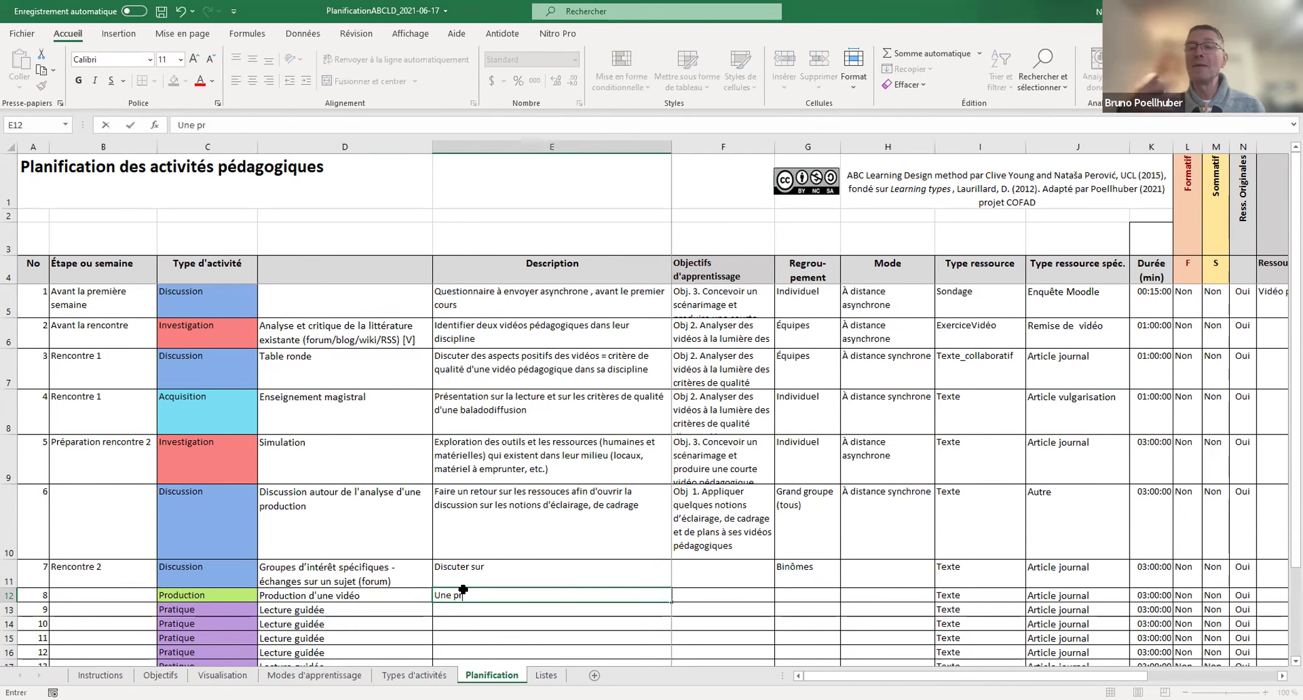
type("emière vidéo pédagogique ")
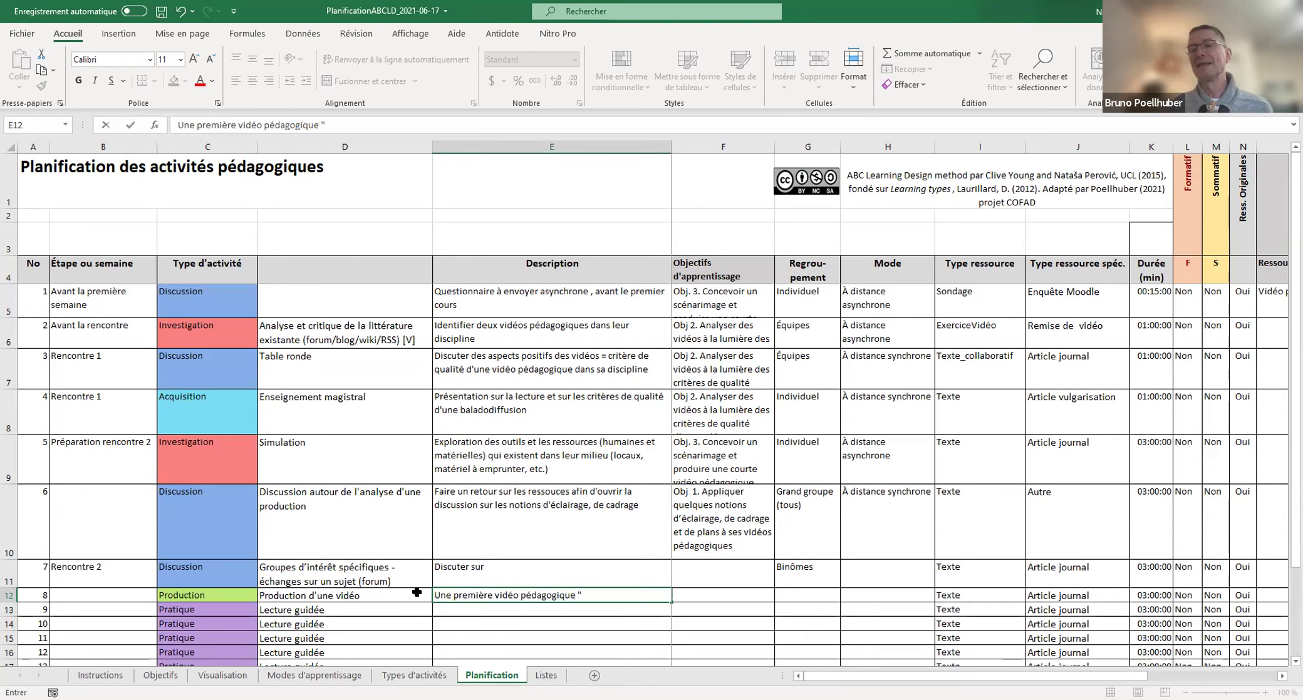
type("\"")
key("BackSpace")
type(": initiation")
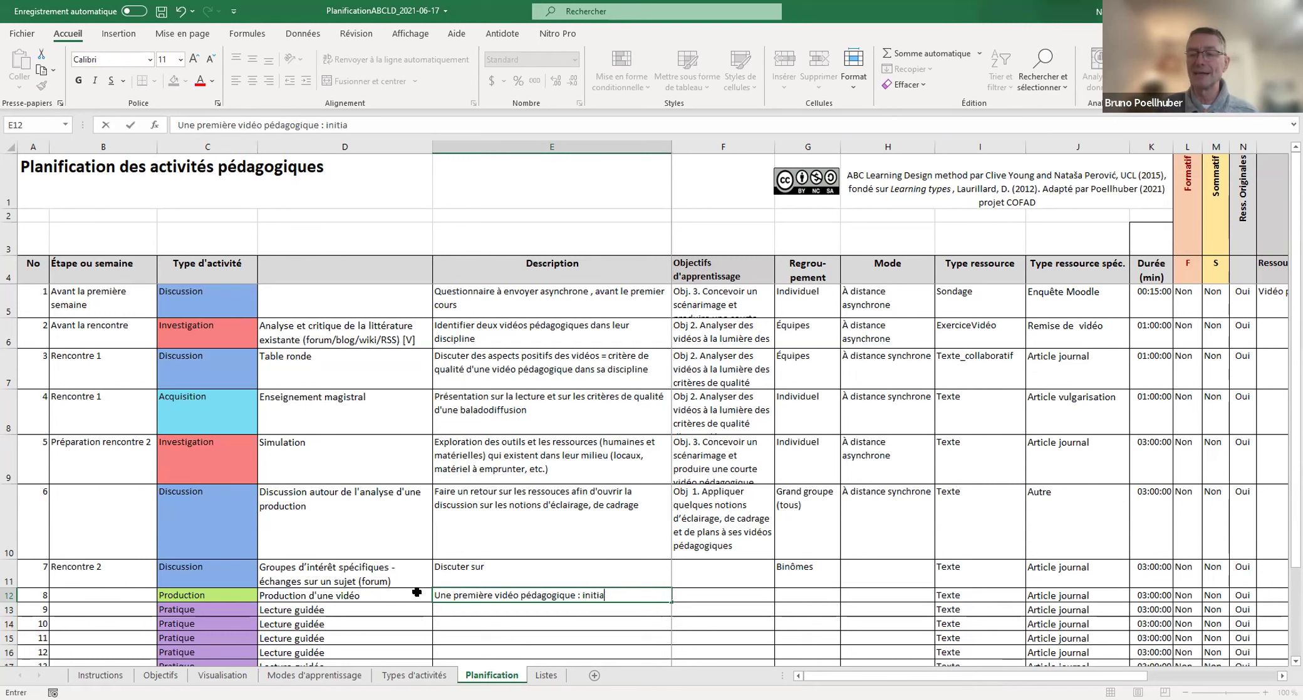
key("BackSpace")
key("BackSpace")
key("BackSpace")
key("BackSpace")
key("BackSpace")
key("BackSpace")
key("BackSpace")
key("BackSpace")
key("BackSpace")
key("BackSpace")
key("BackSpace")
key("BackSpace")
key("BackSpace")
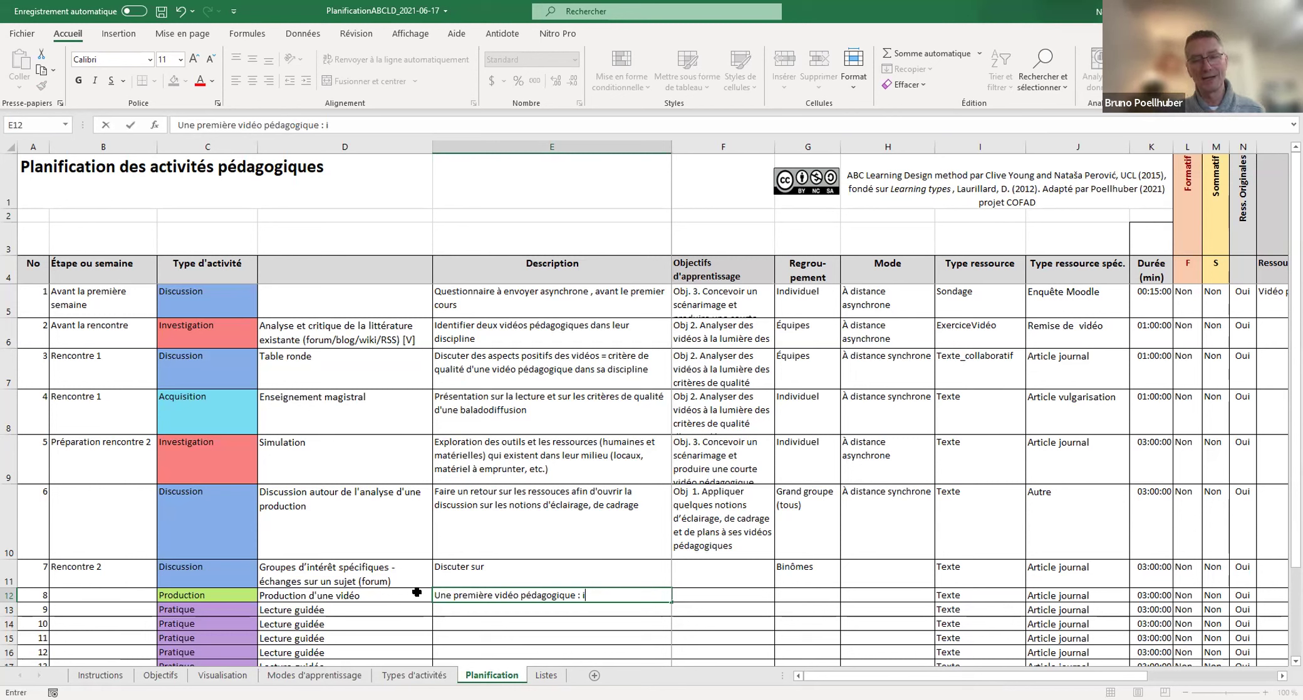
type(".")
key("BackSpace")
key("BackSpace")
type("très courte (présenta")
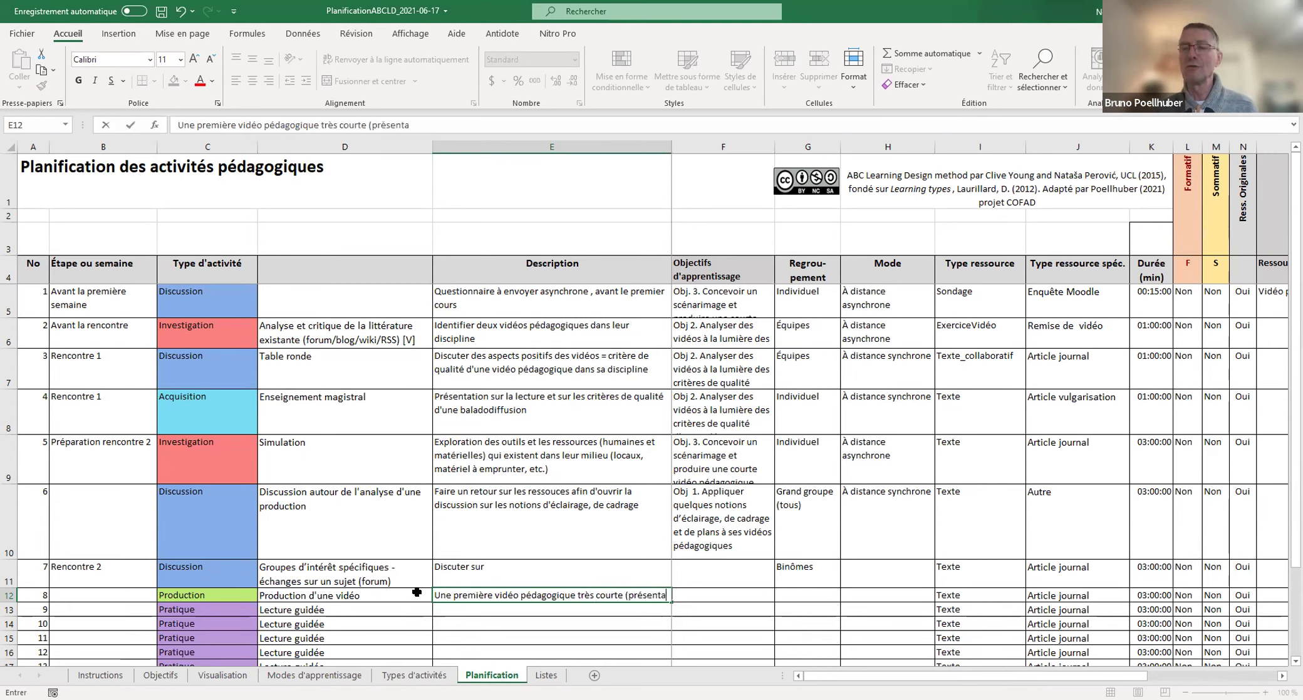
type("tion +")
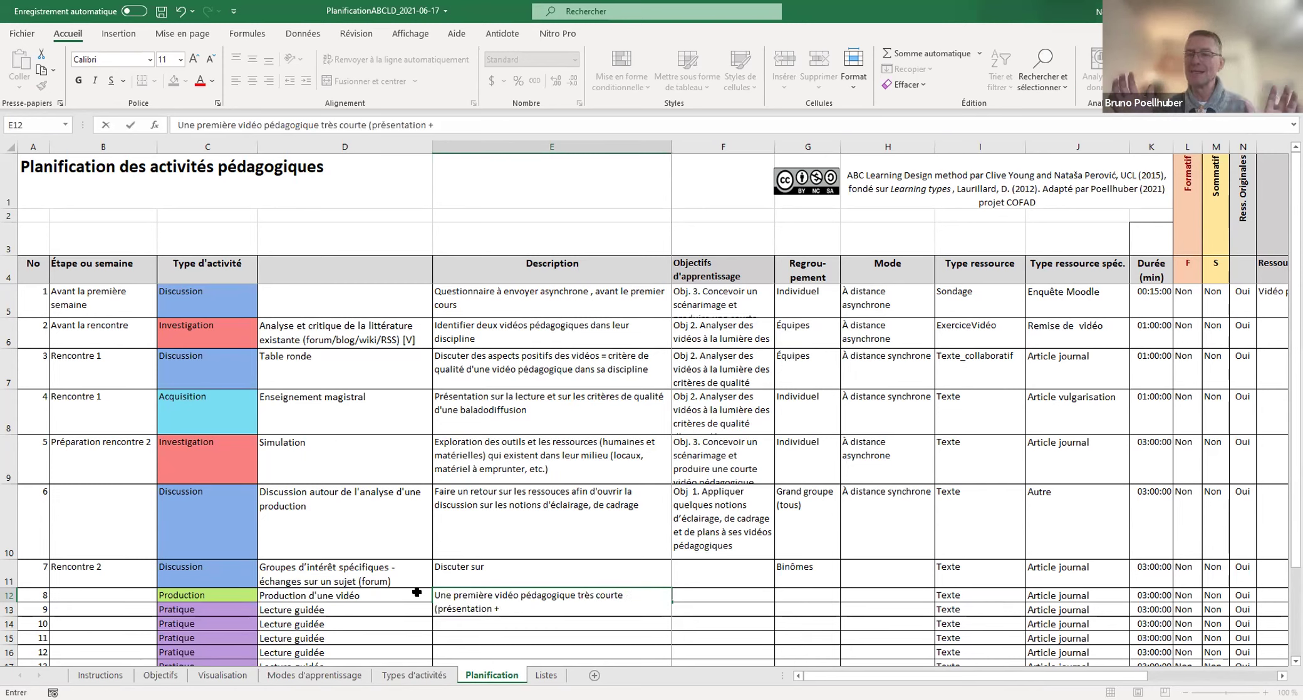
type(" une ques")
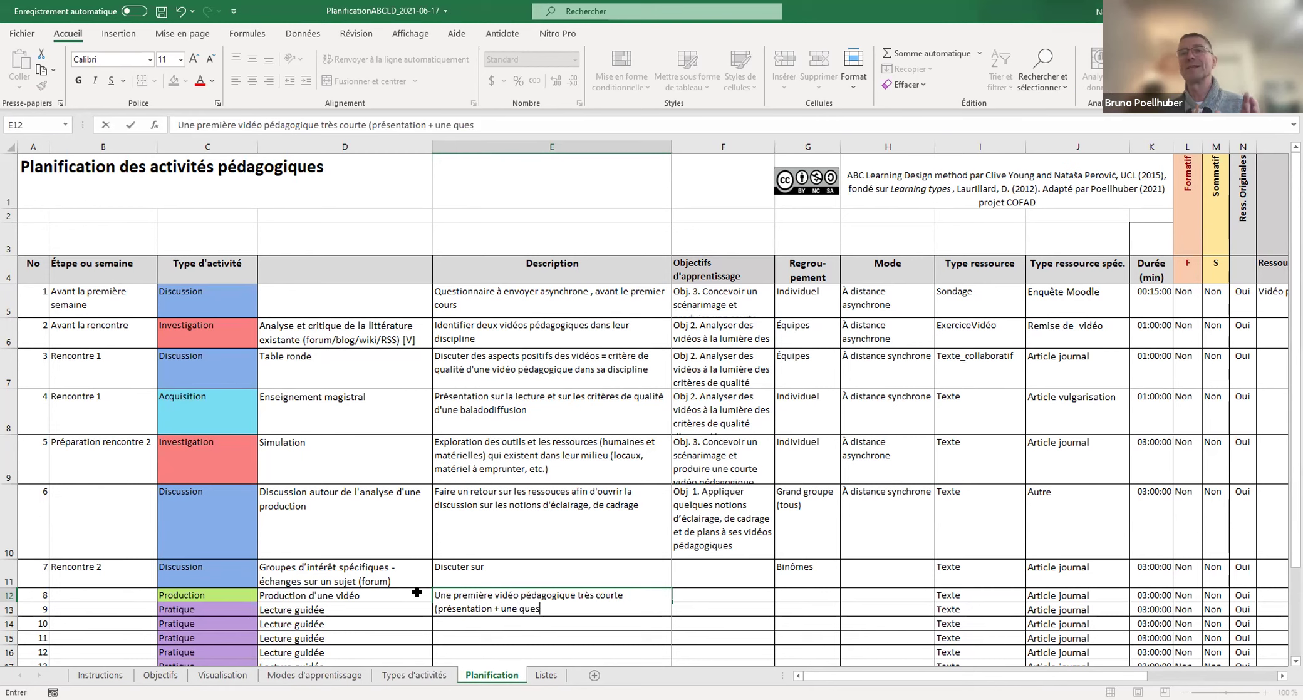
type("iton à répondre)")
key("Return")
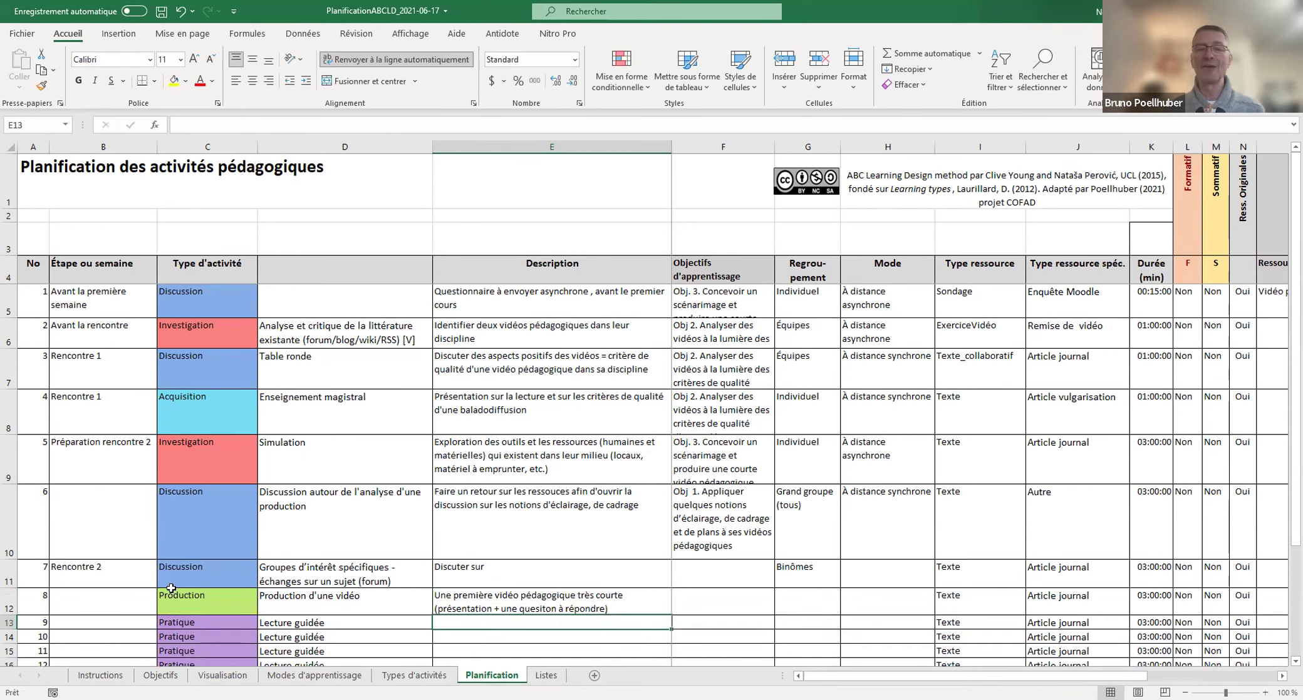
Step: Middle-align activity 8's specific activity vertically and set its learning objective to "Obj 1. Appliquer quelques notions d'éclairage, de cadrage et de plans"
left_click(287, 603)
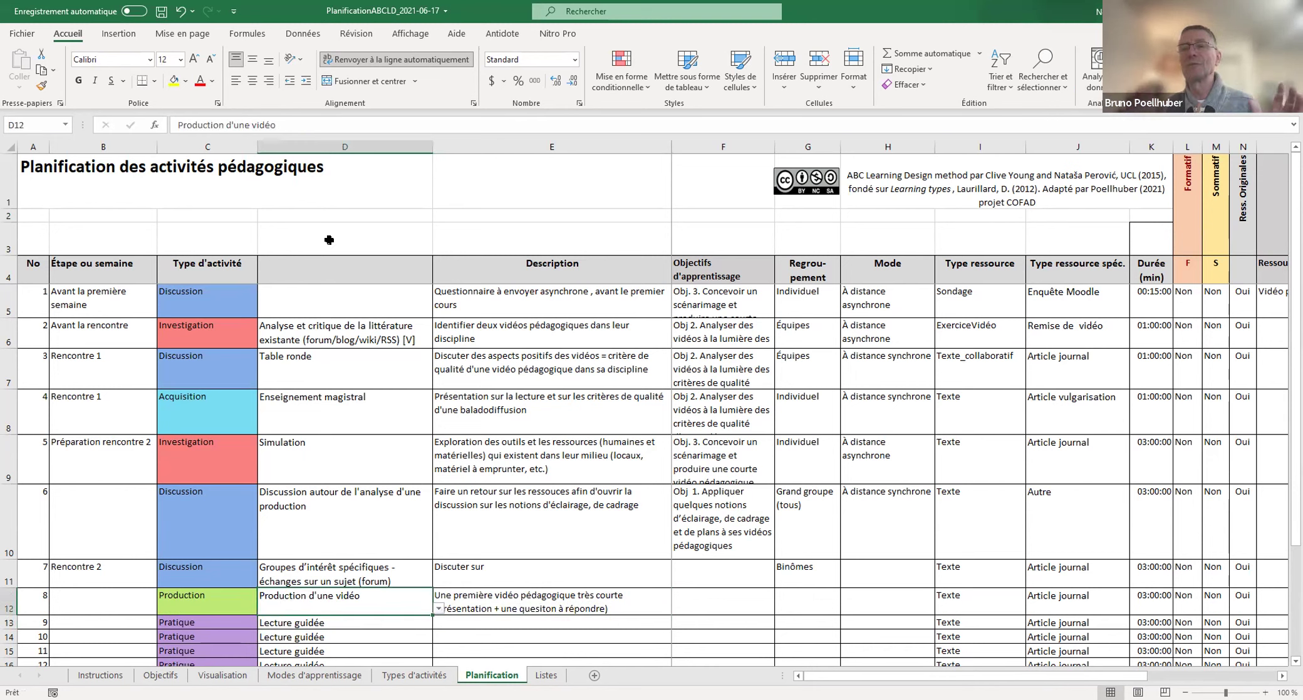
left_click(253, 59)
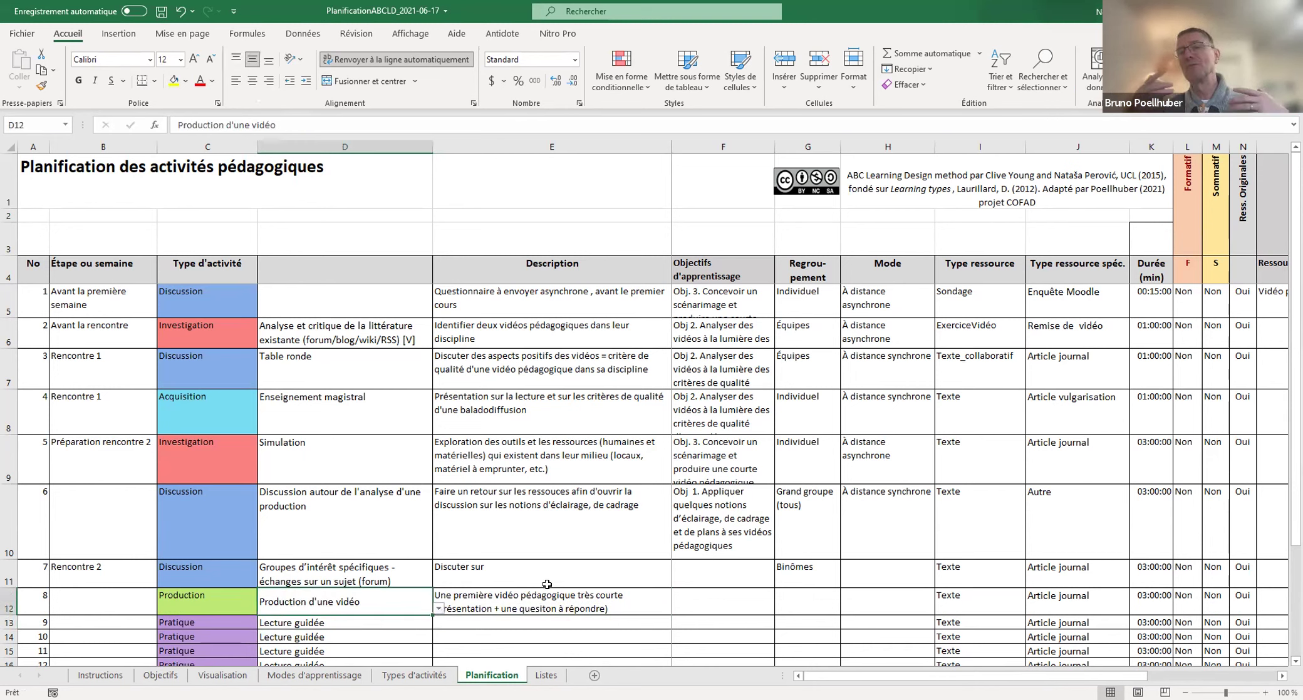
left_click(634, 607)
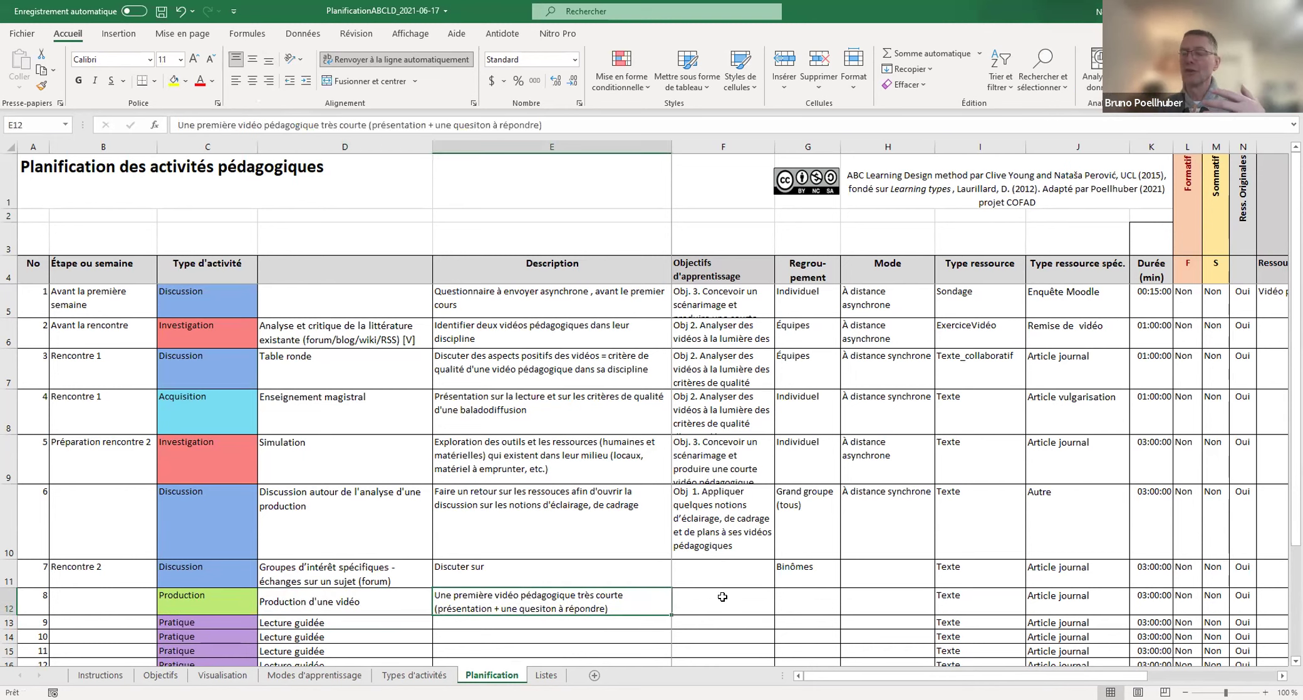
left_click(745, 595)
left_click(781, 608)
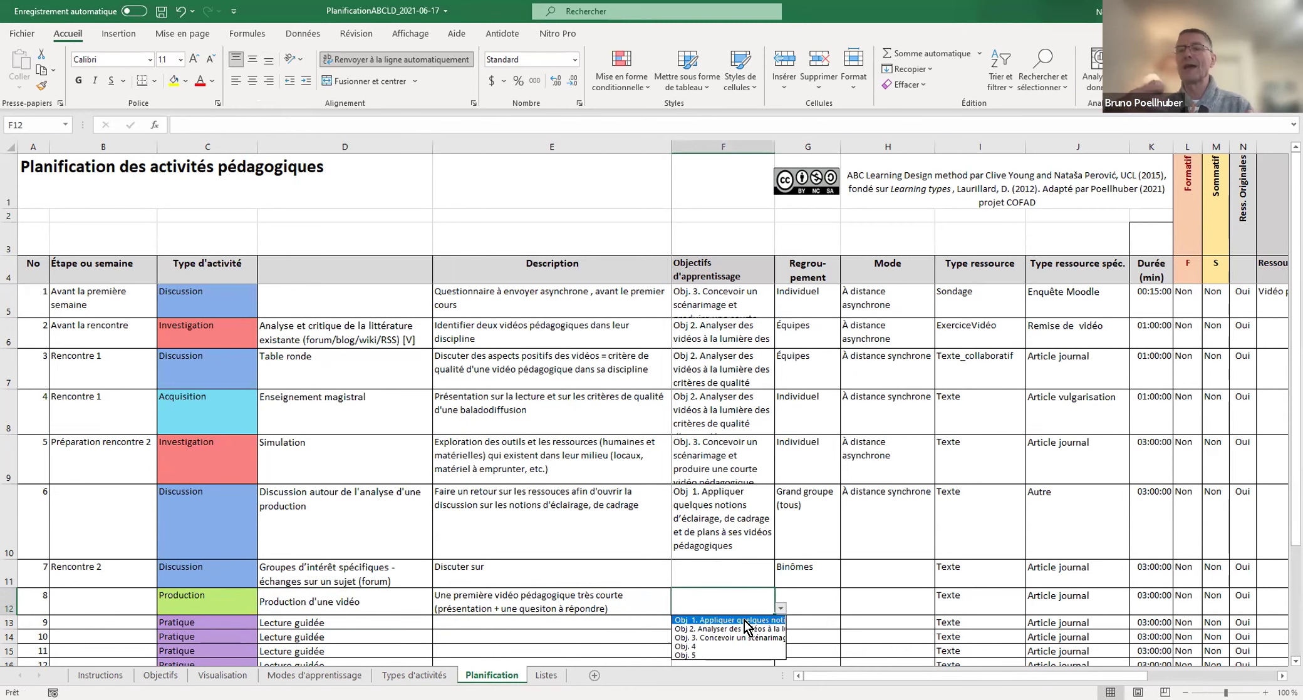
left_click(744, 620)
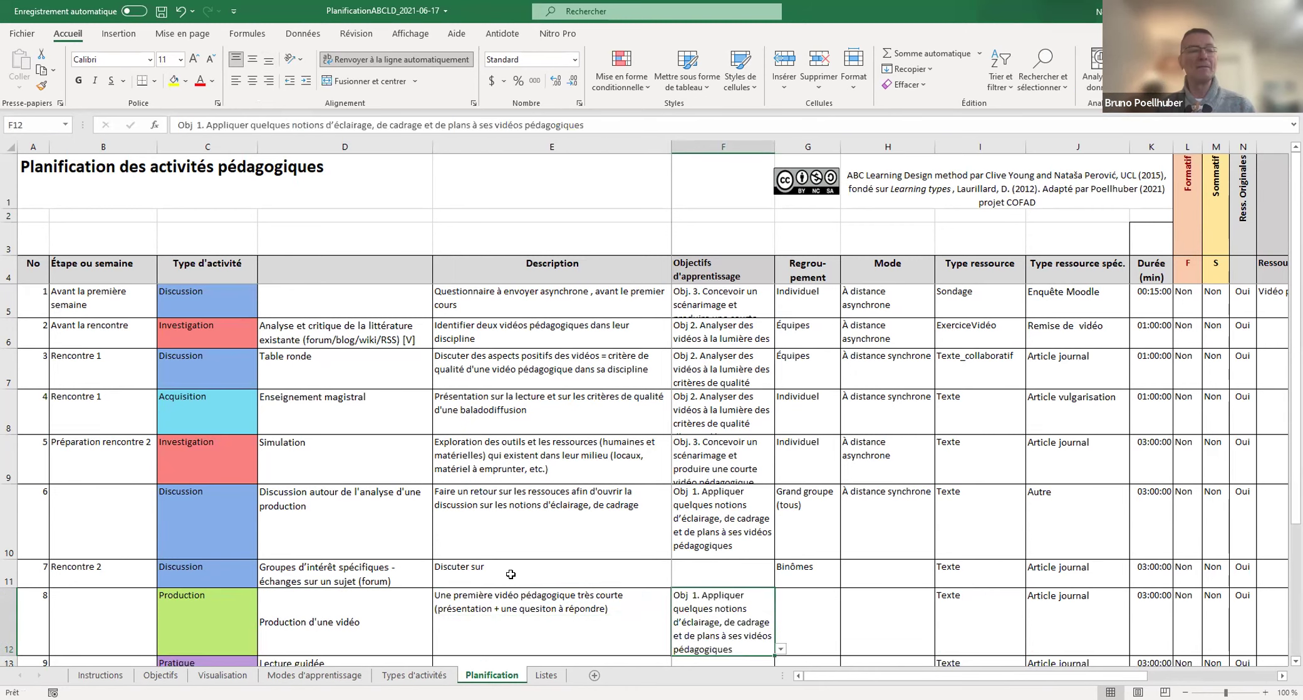
Step: Middle-align the activity type cell of activity 8 vertically
scroll(228, 506, "down", 2)
left_click(158, 453)
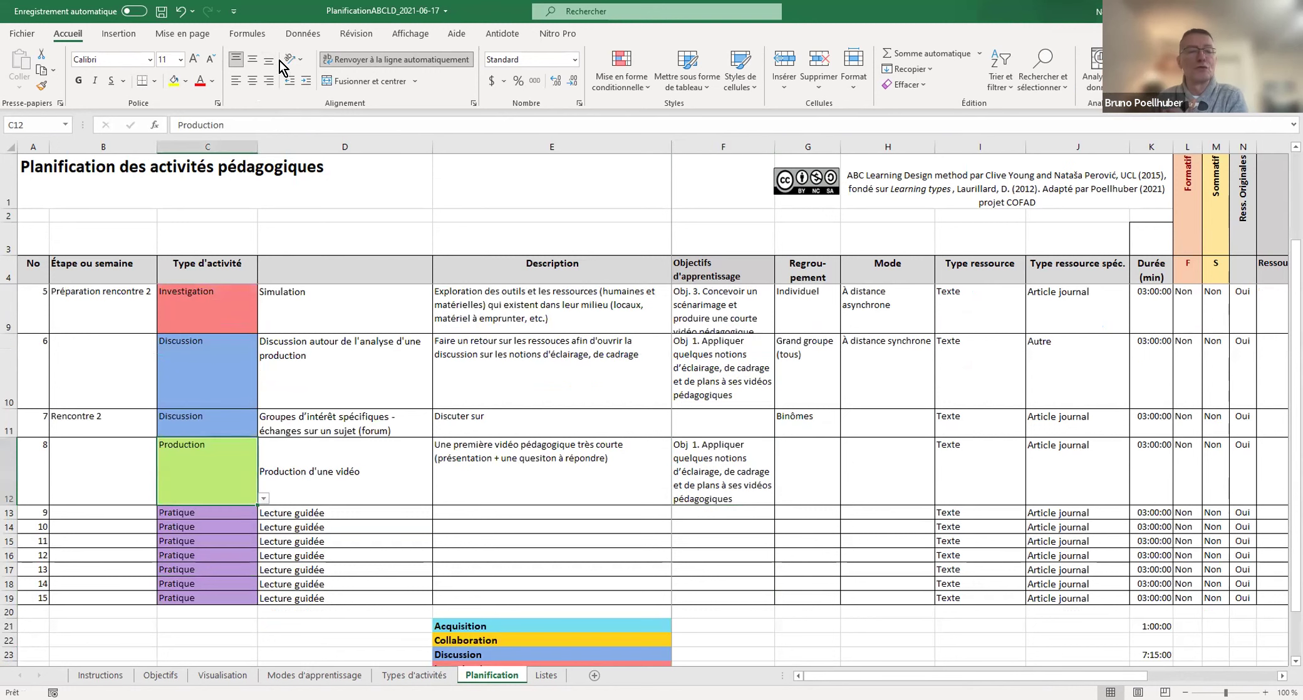
left_click(253, 58)
left_click(91, 475)
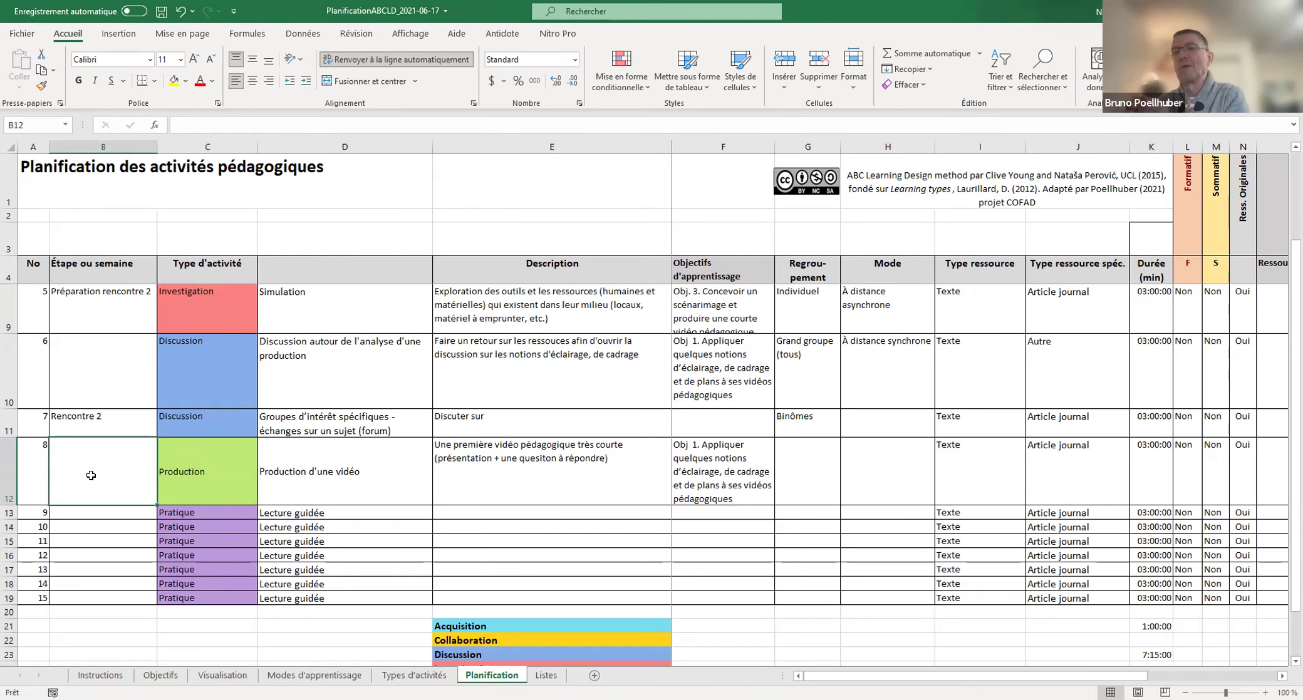
Step: Set activity 8's grouping to Individuel and its mode to "À distance asynchrone"
left_click(818, 477)
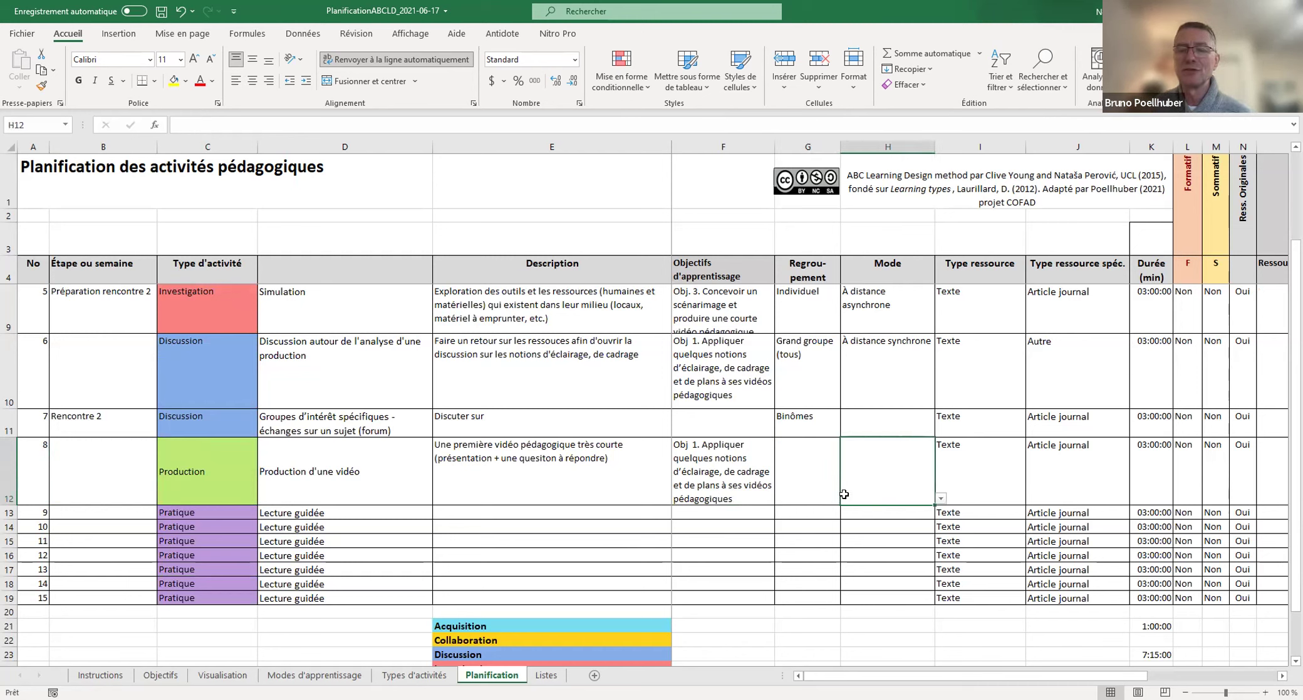
left_click(845, 498)
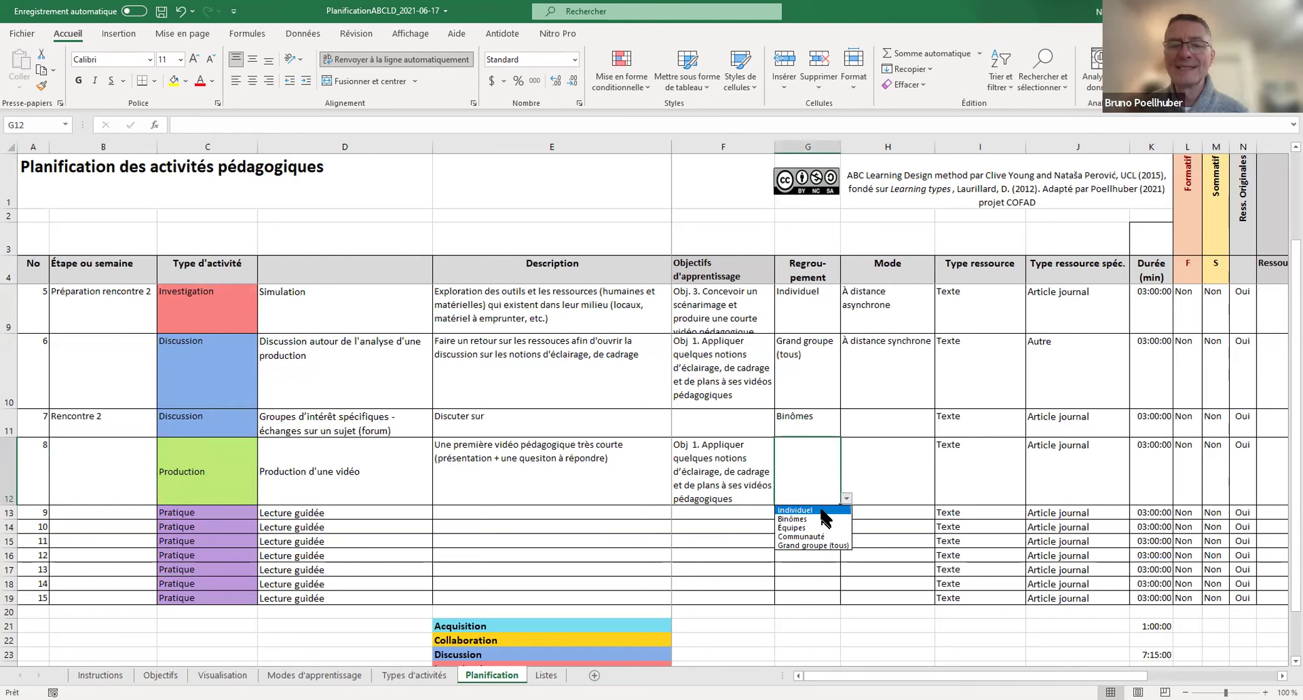
left_click(814, 509)
left_click(914, 473)
left_click(941, 499)
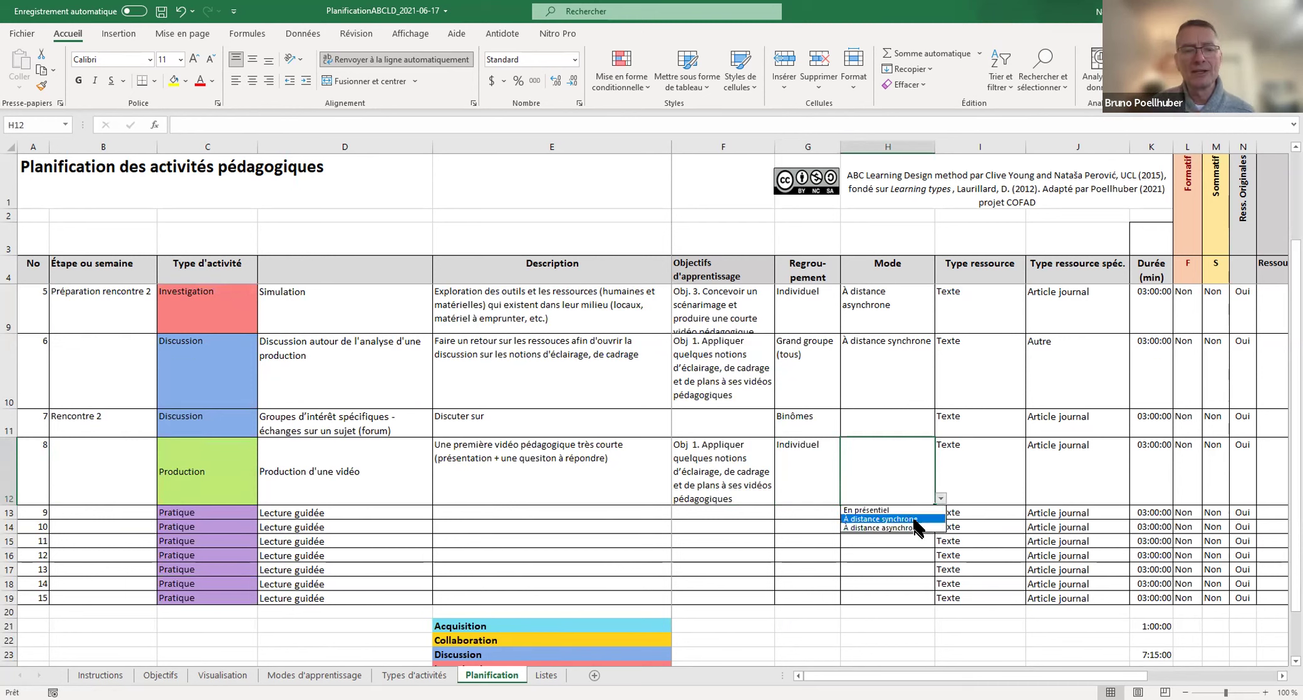
left_click(915, 528)
Step: Set activity 8's resource type to ExerciceVidéo and its specific resource type to "Remise de vidéo"
left_click(996, 471)
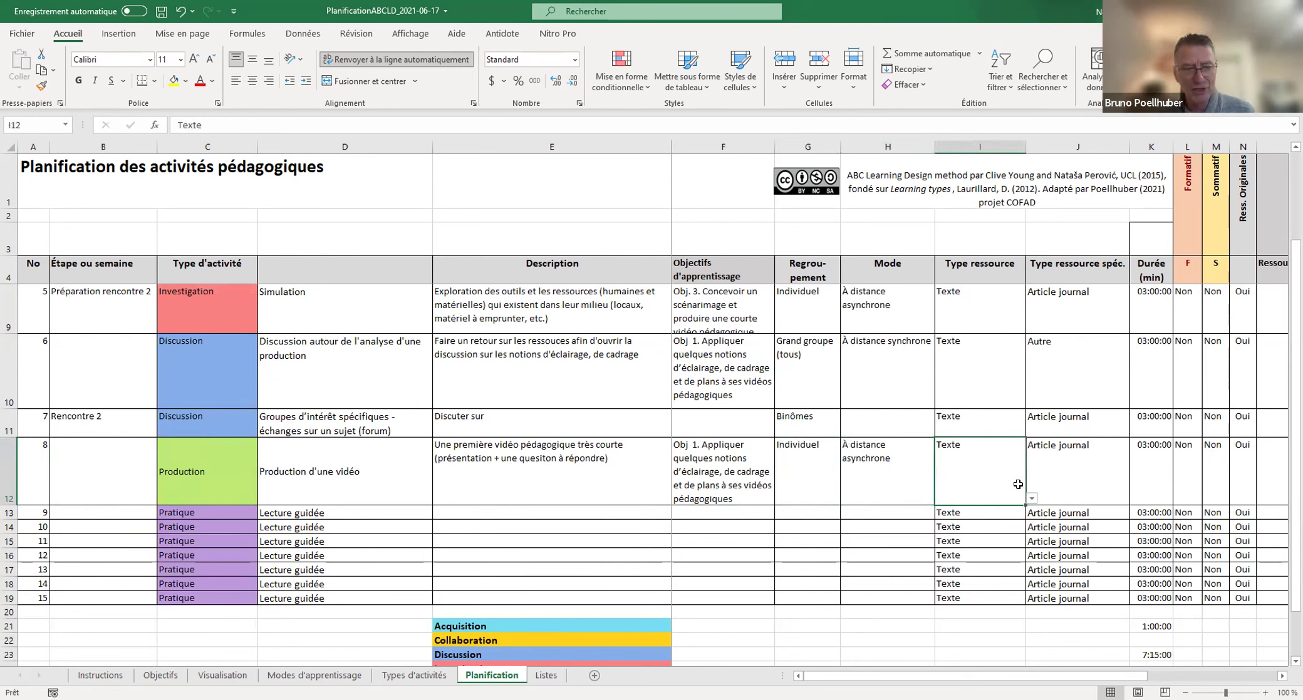
left_click(1031, 500)
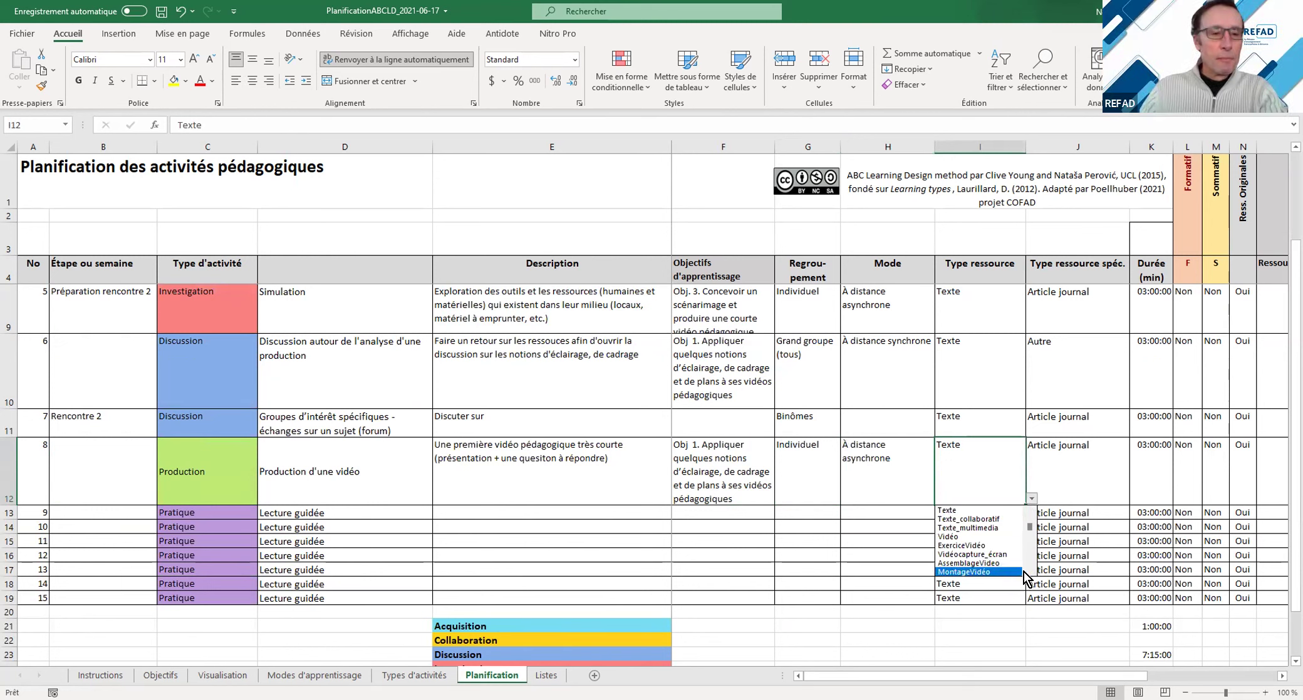
scroll(1028, 536, "down", 3)
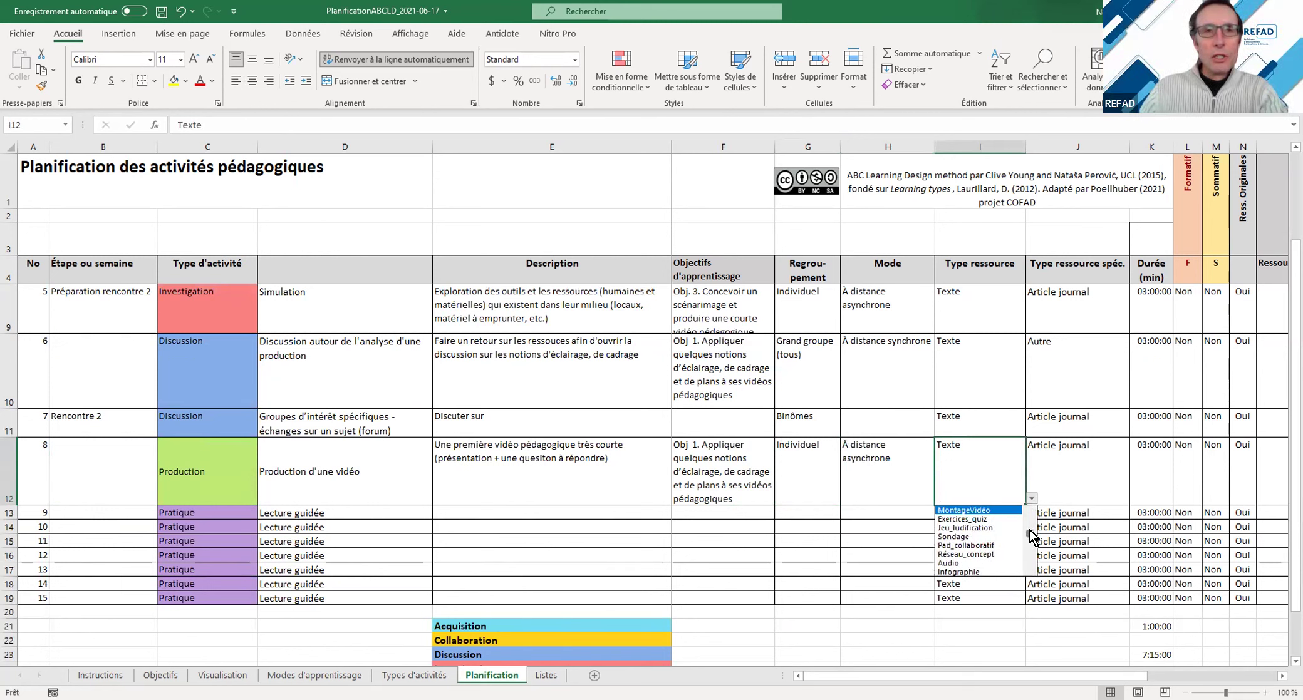
scroll(1029, 535, "down", 1)
scroll(1030, 537, "up", 3)
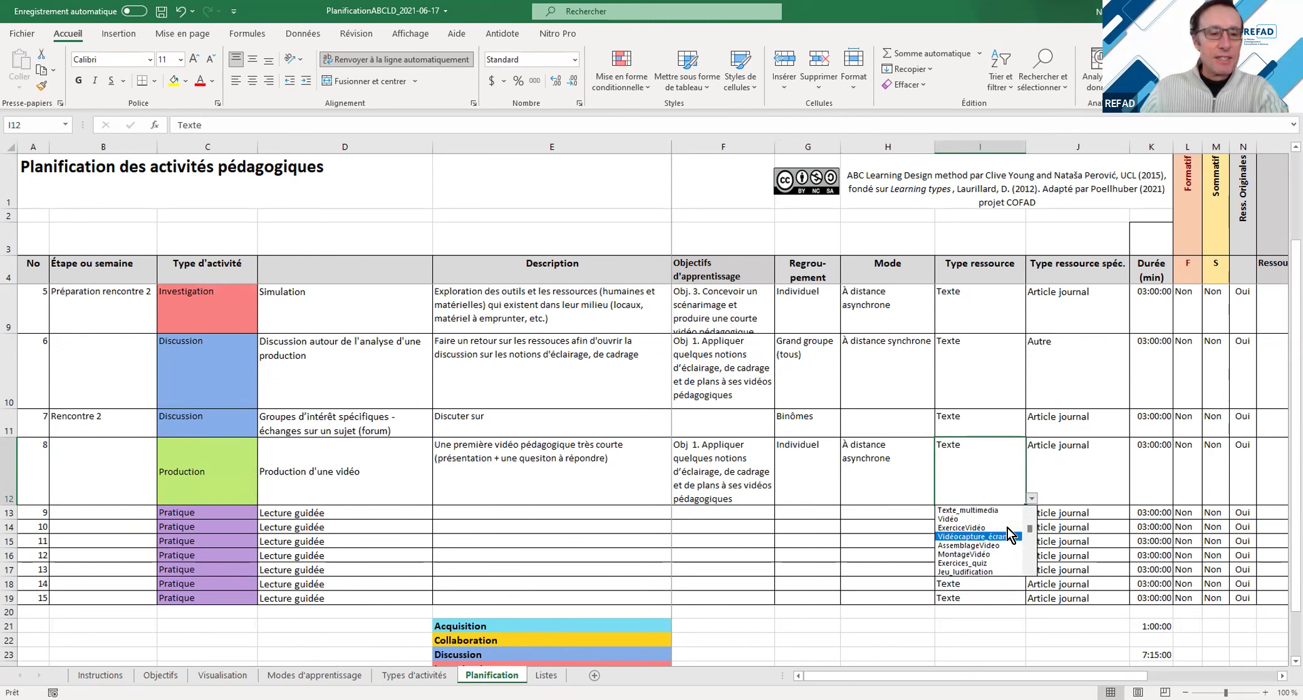
left_click(1007, 527)
left_click(1122, 460)
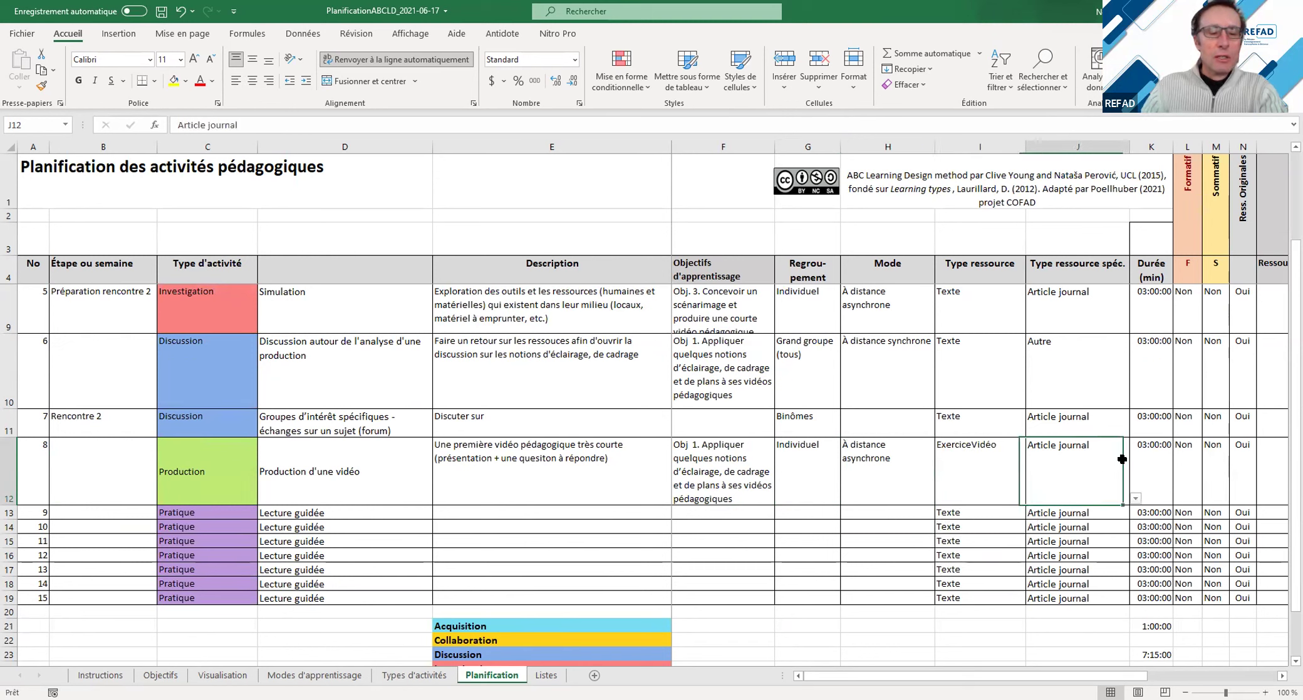
left_click(1135, 498)
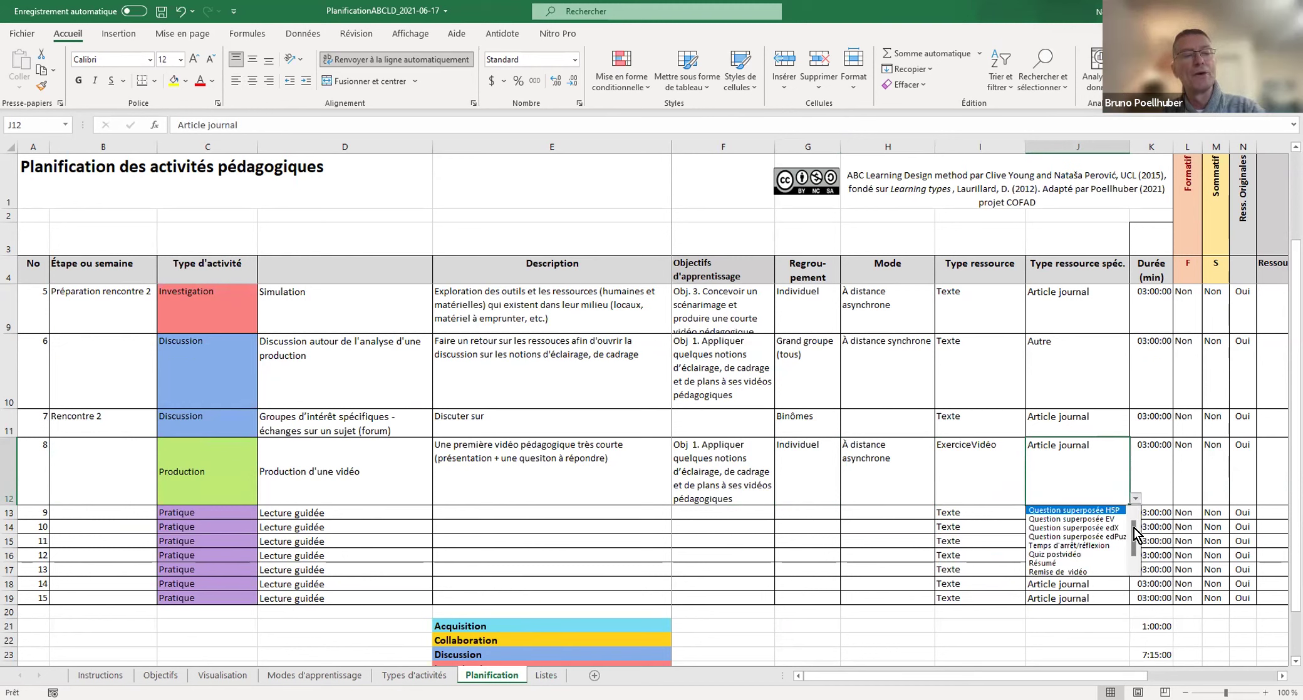
left_click(1091, 571)
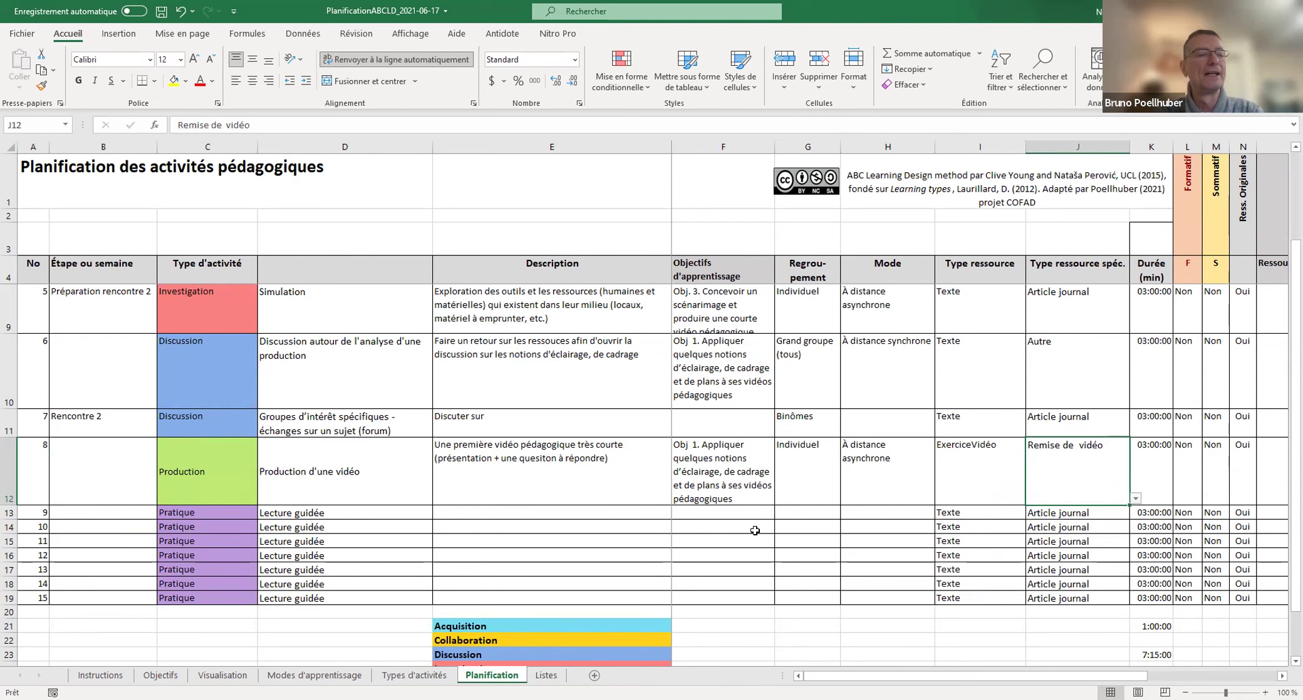
Step: Complete the description of activity 7 so it reads "Discuter sur les attentes de leur vidéo pédagogique disciplinaire"
double_click(492, 413)
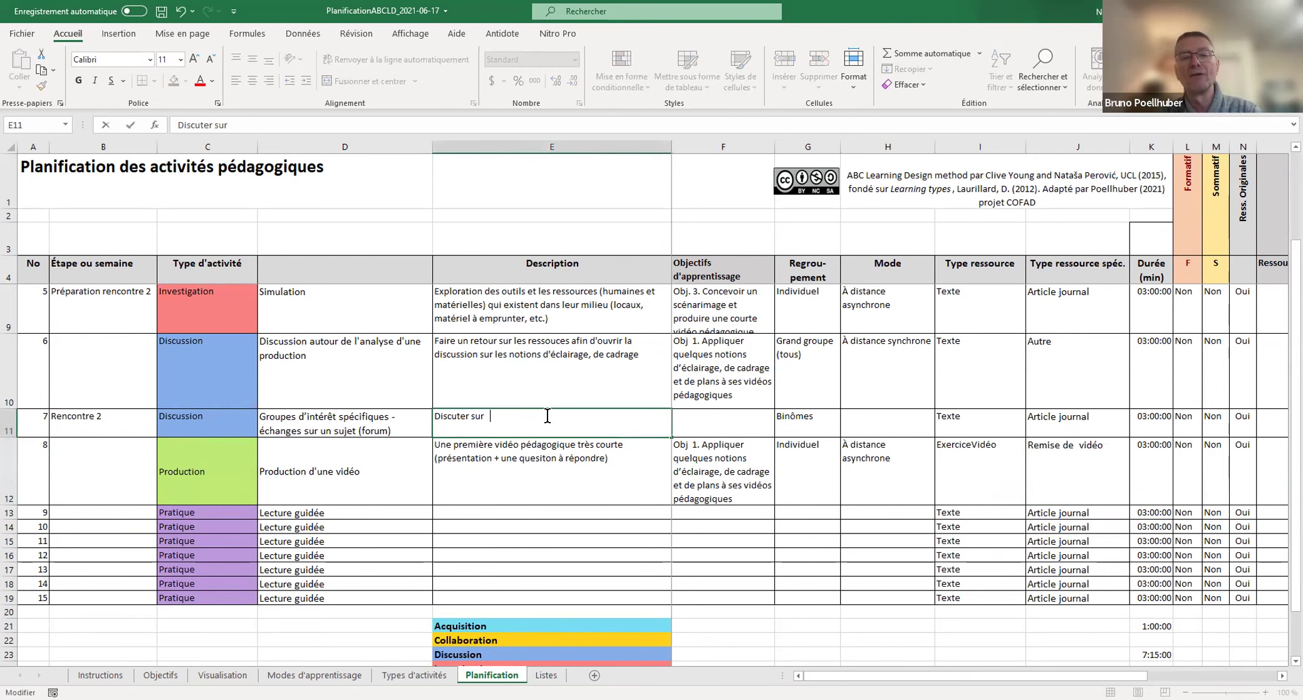
key("BackSpace")
key("BackSpace")
type("es")
type(" attentes d'une v")
key("BackSpace")
key("BackSpace")
key("BackSpace")
type("e leur vidéo pédagogique")
type("s")
key("BackSpace")
key("BackSpace")
type("disciplinaire")
key("Return")
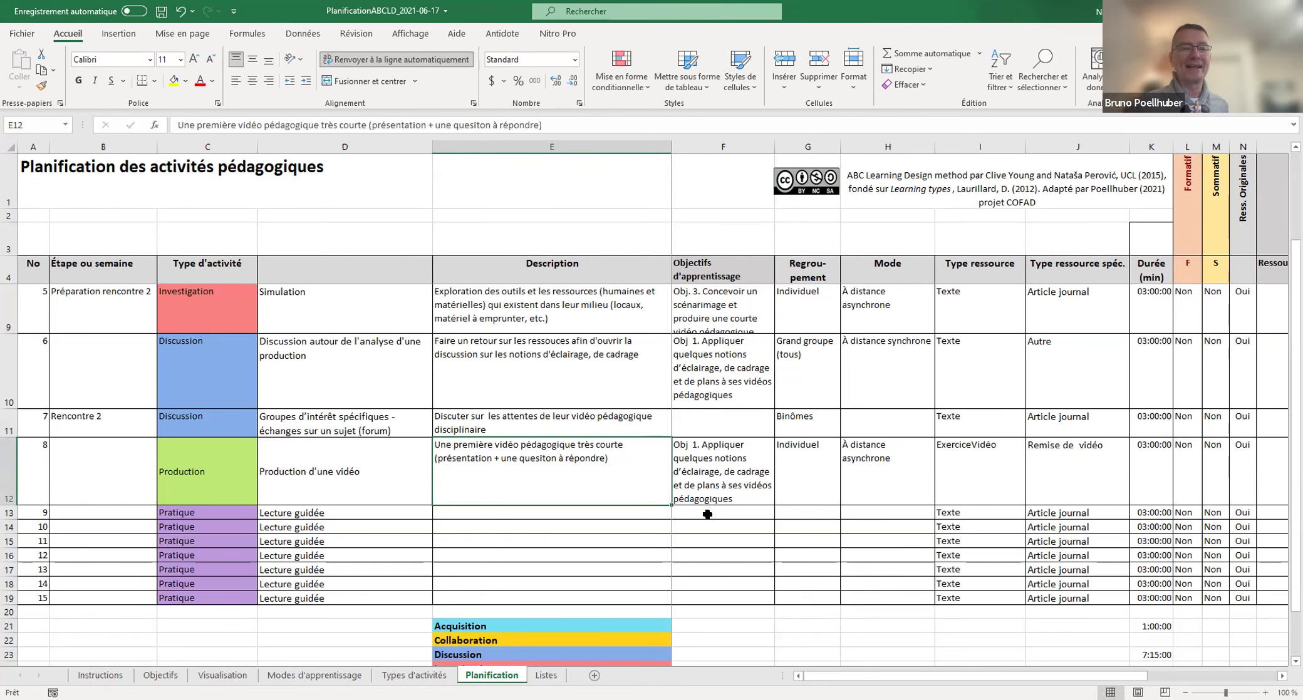
scroll(708, 514, "up", 2)
left_click(724, 438)
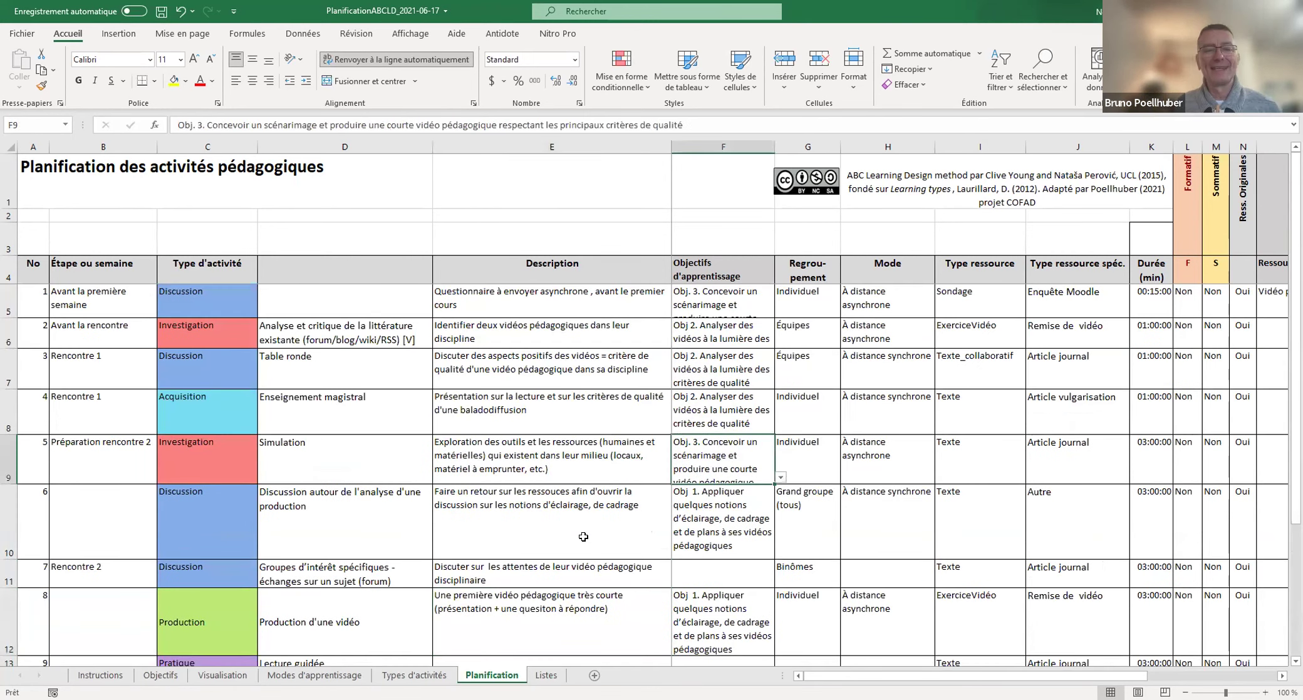
scroll(594, 533, "down", 2)
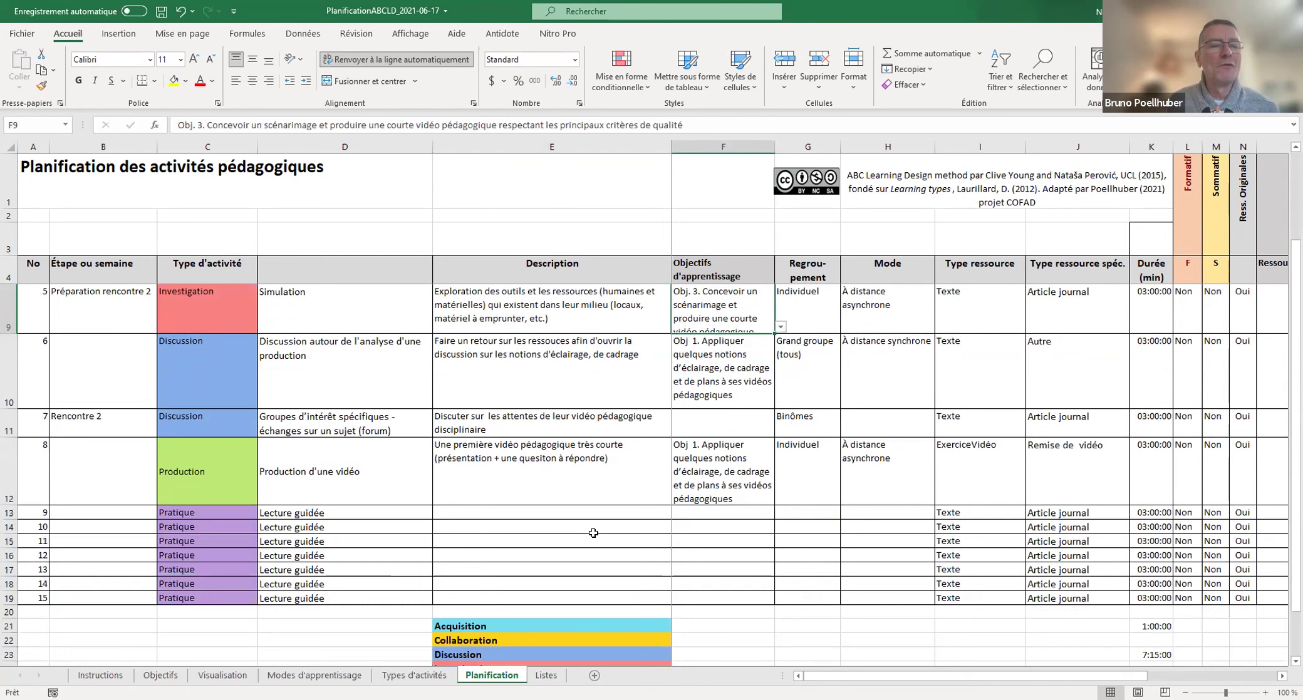
left_click(689, 515)
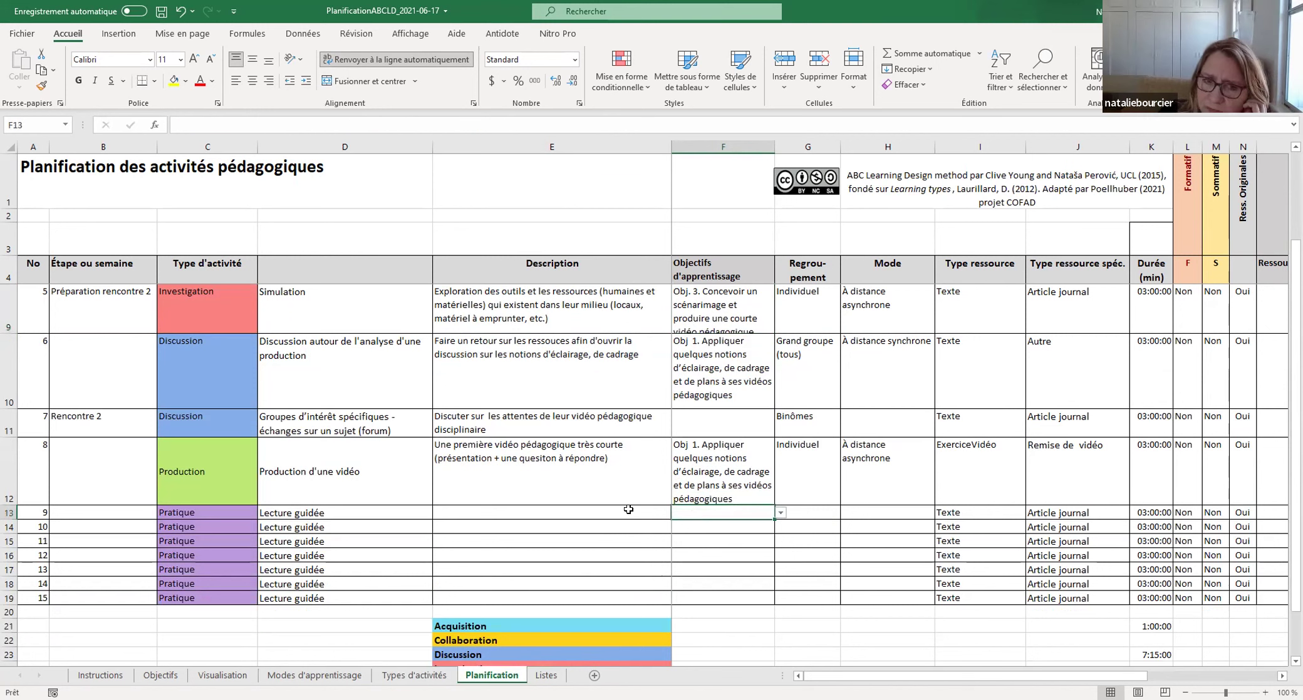
Step: Set activity 9's type to Acquisition and its specific activity to "Enseignement magistral"
left_click(223, 512)
left_click(263, 512)
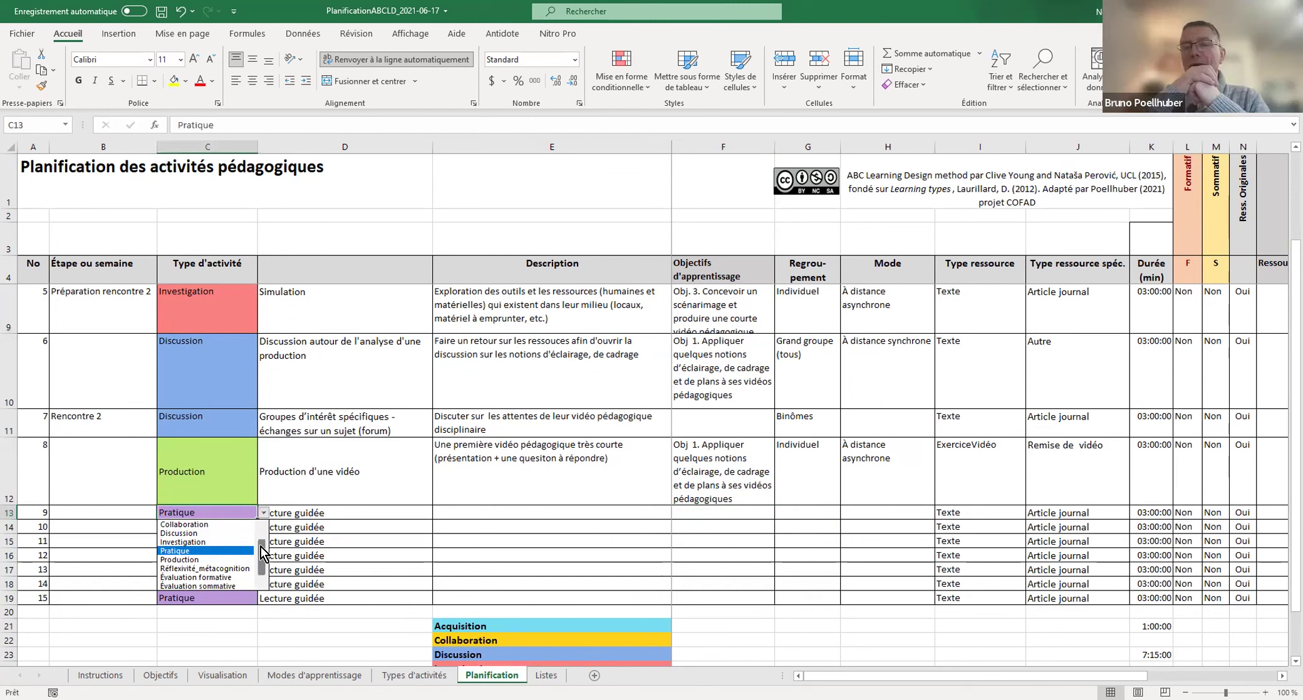
scroll(245, 527, "up", 1)
left_click(232, 525)
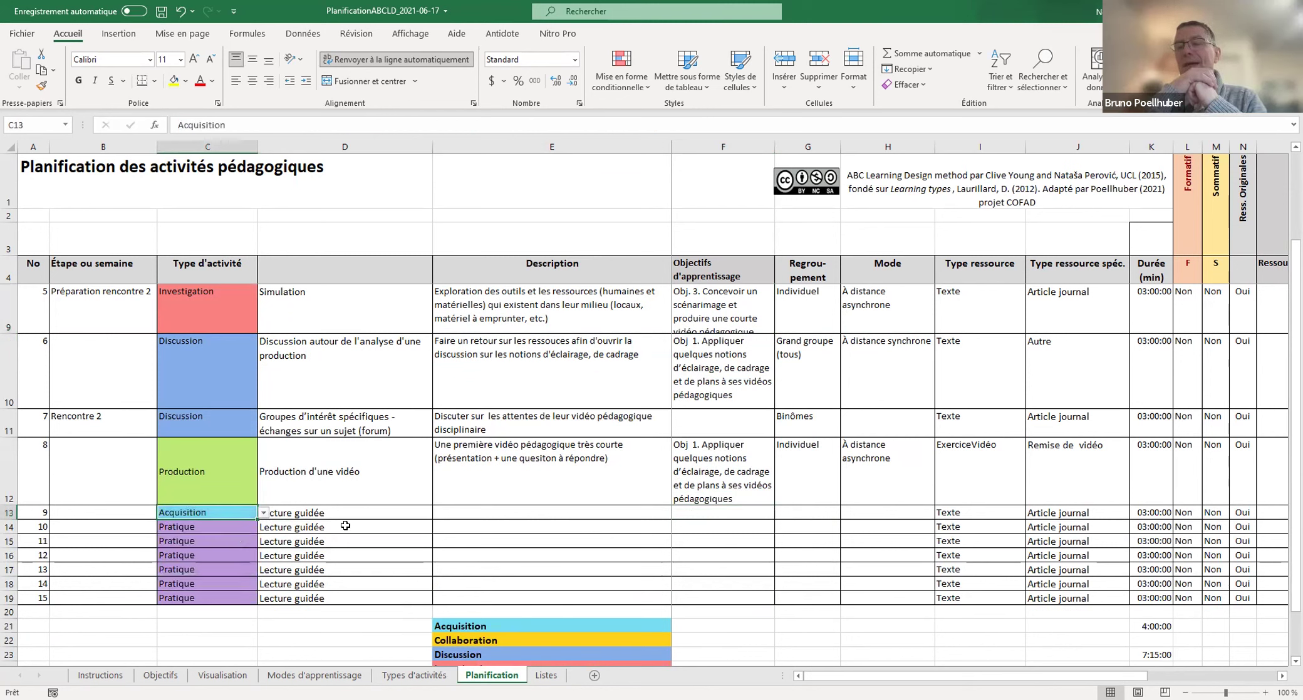
left_click(401, 511)
left_click(438, 513)
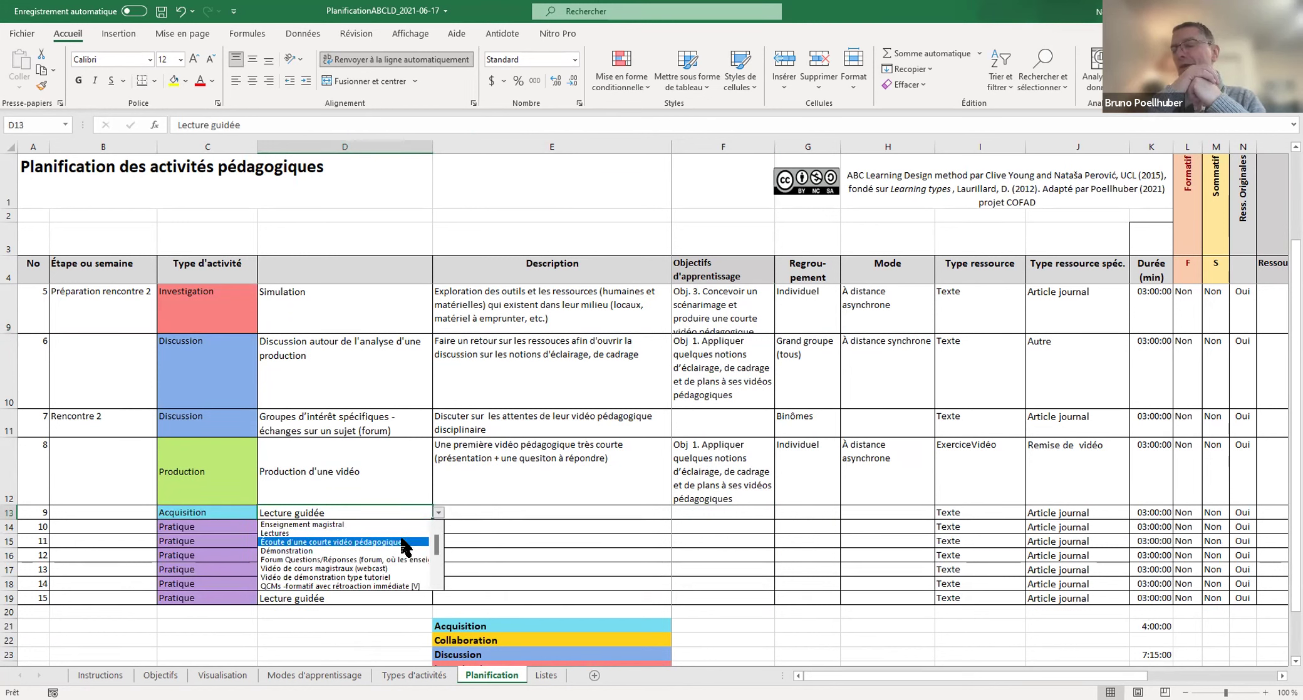
left_click(385, 526)
Step: Enter the description of activity 9 as "Présenter un gabarit de scénarimage + montrer un exemple"
left_click(453, 513)
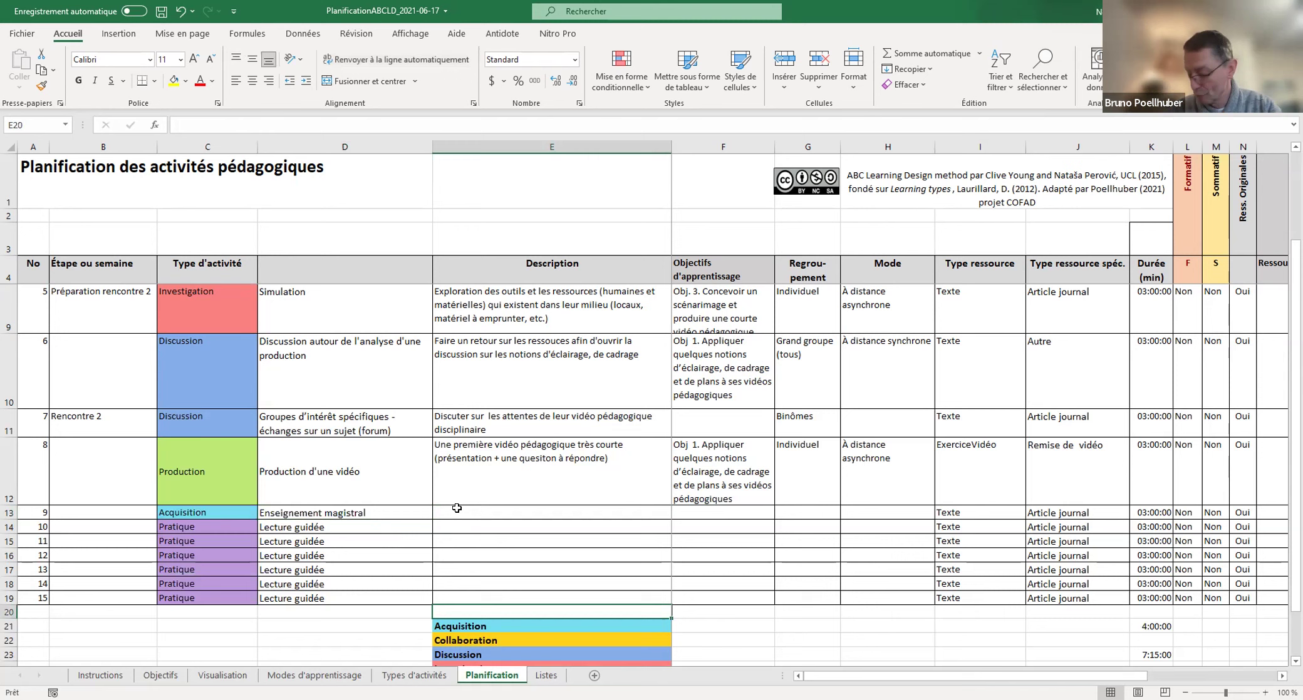
type("Présente")
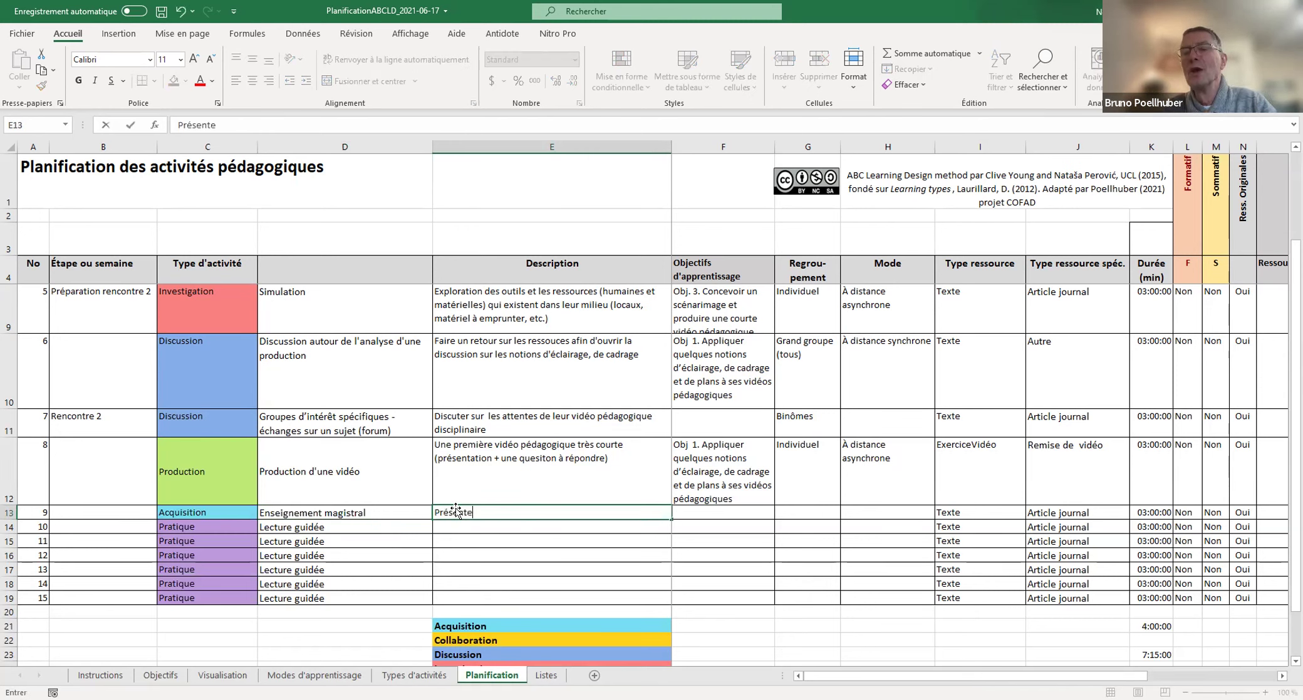
type("r un ag")
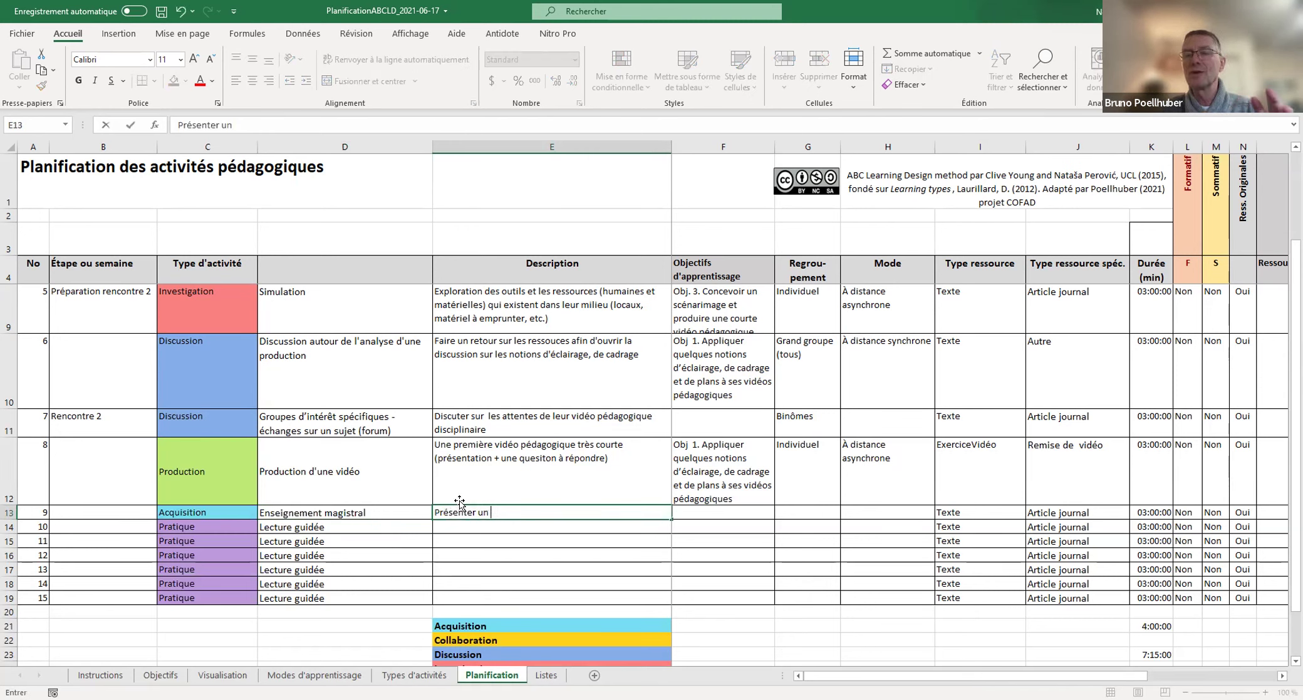
key("BackSpace")
key("BackSpace")
type("gabarit de scénarimage")
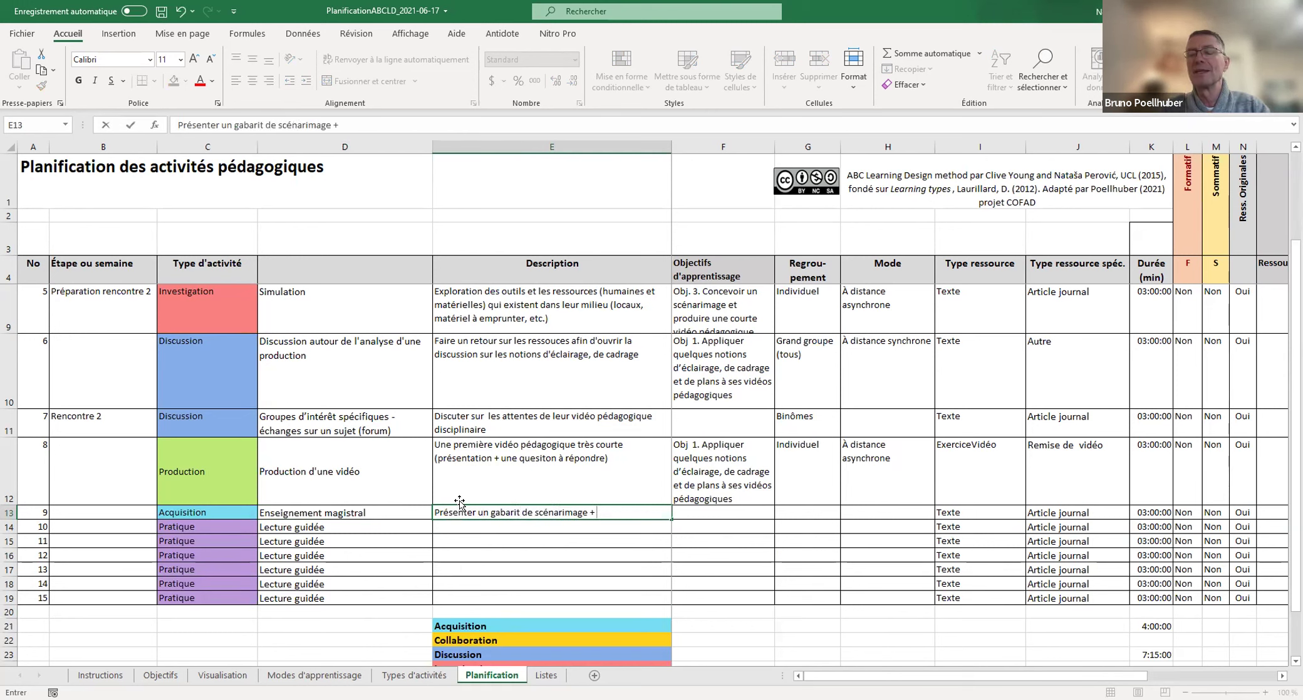
type(" + montrer un exemple")
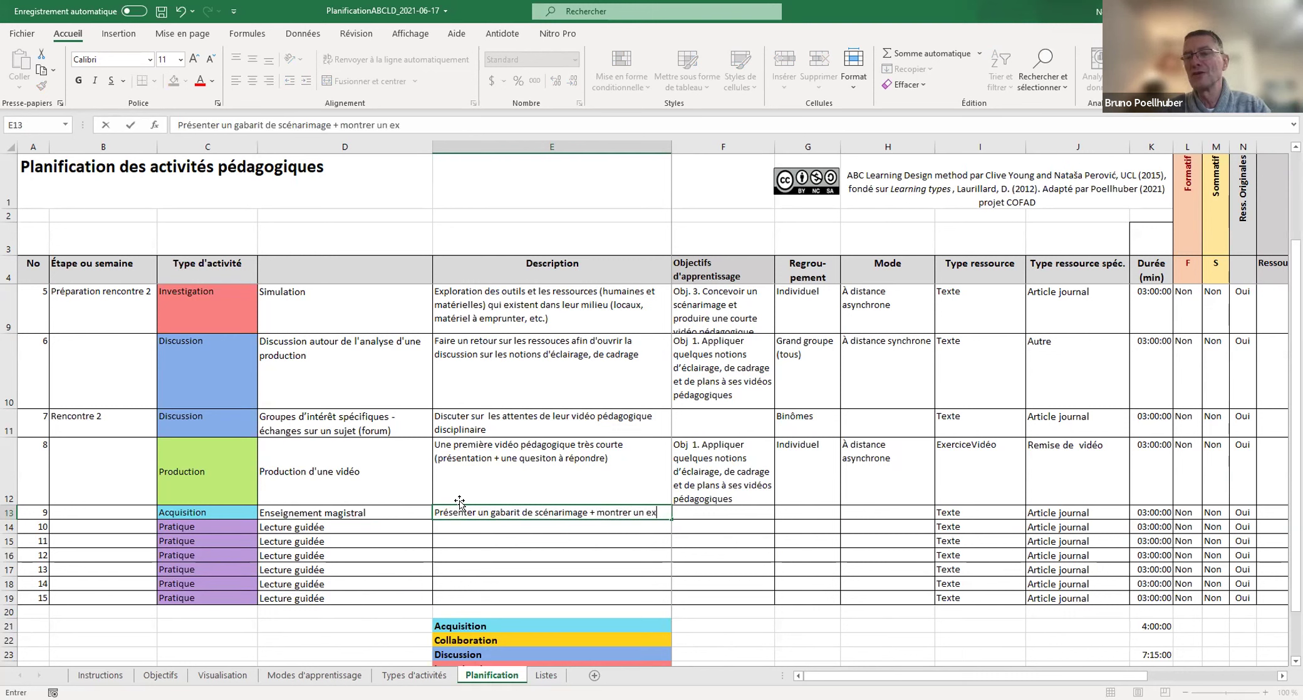
key("Return")
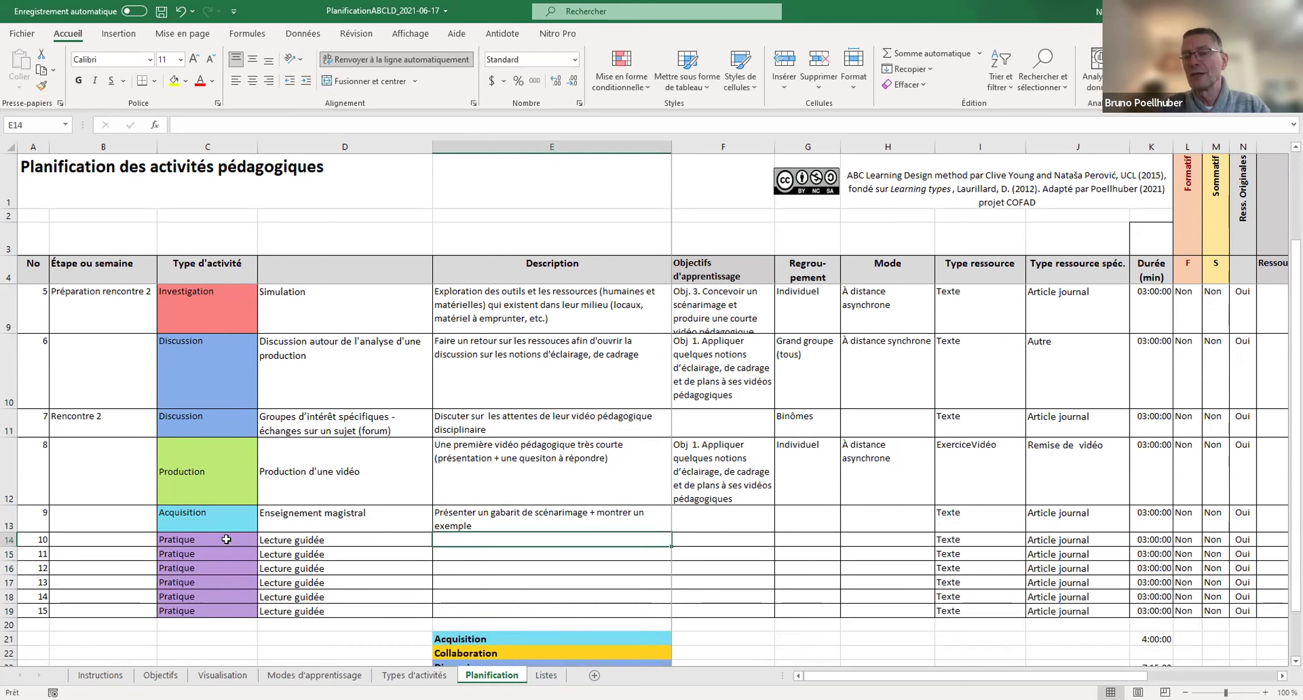
Step: Set activity 10's type to Pratique and its specific activity to "Projets basés sur la pratique"
left_click(226, 539)
left_click(261, 540)
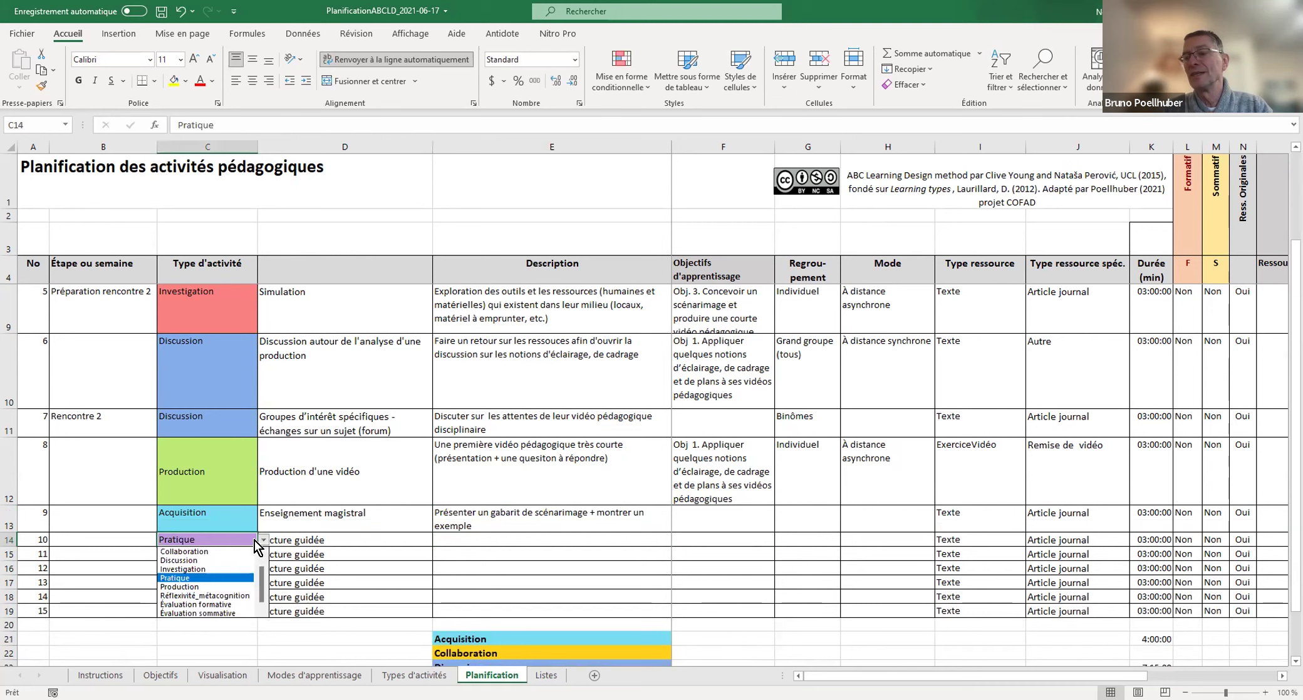
left_click(229, 580)
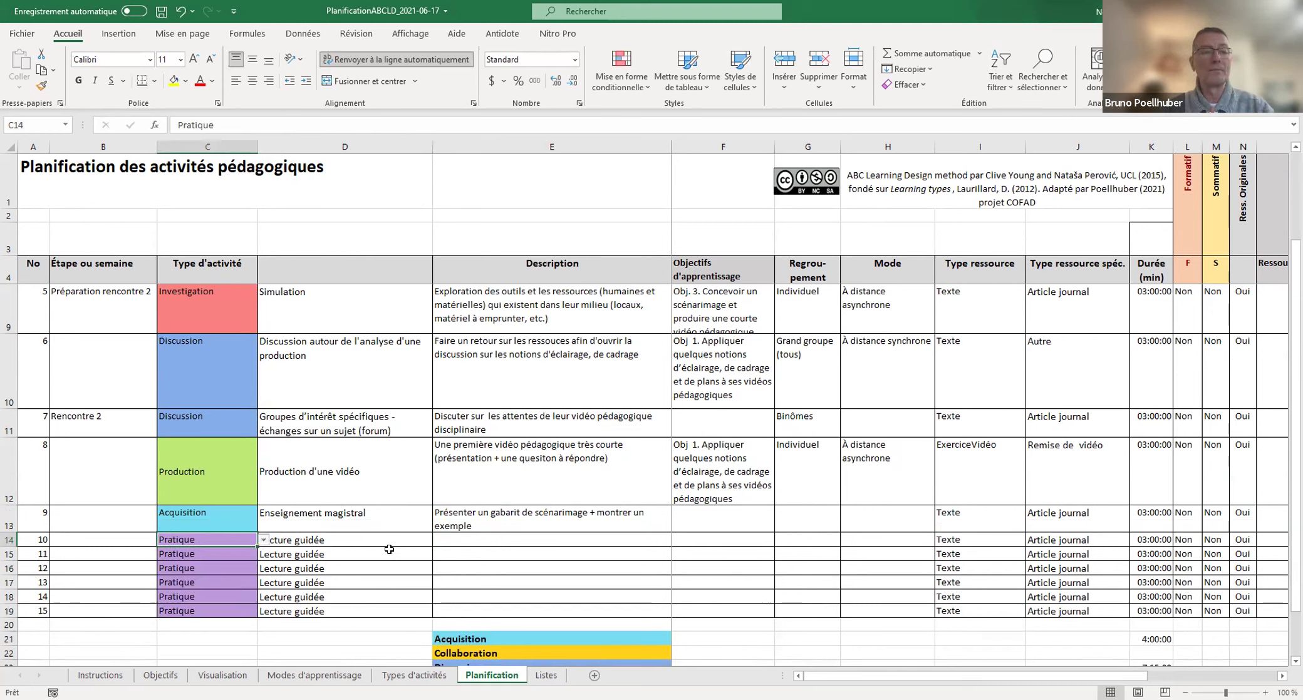
left_click(404, 537)
left_click(438, 539)
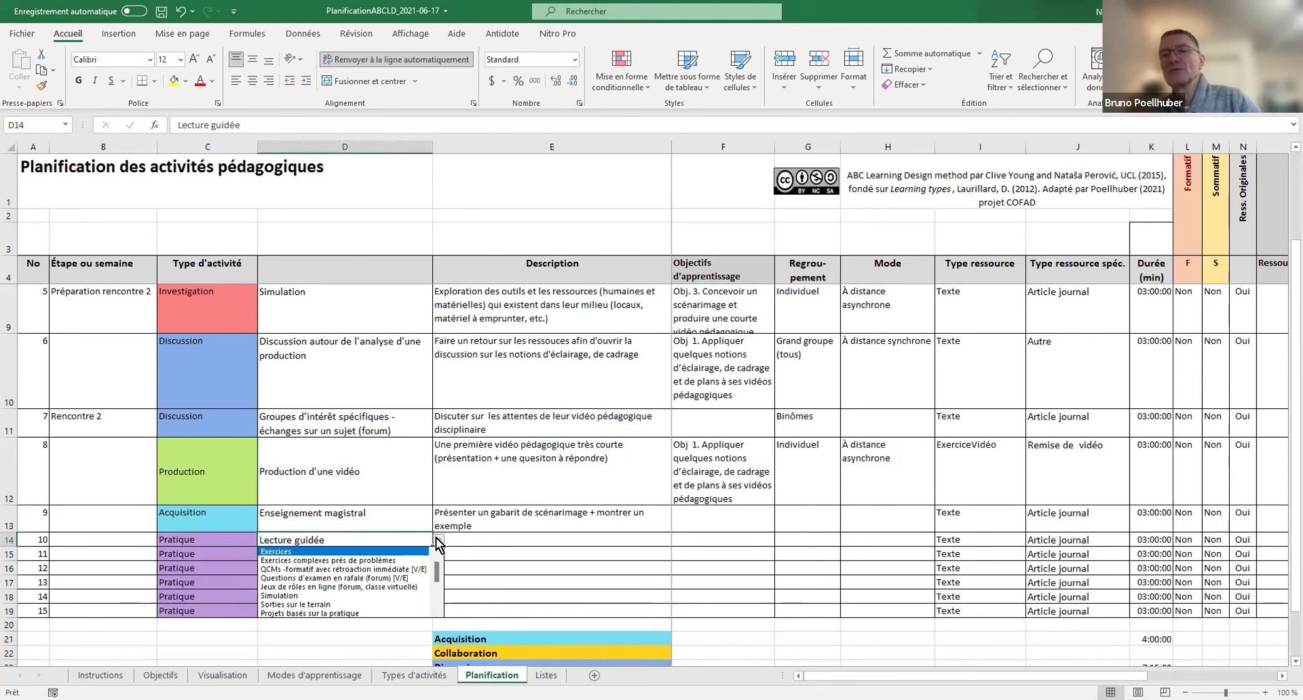
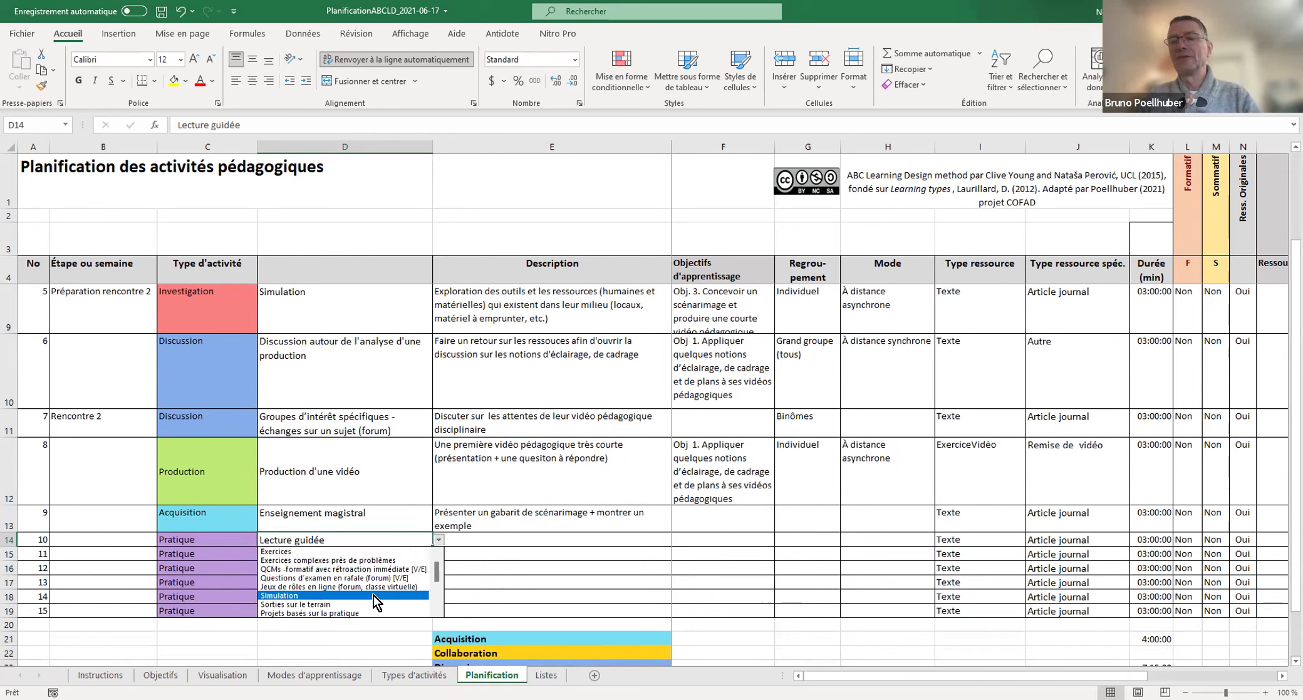
left_click(342, 613)
Step: Enter the description of activity 10 as "Remplir un premier scénarimge en guise de pratique"
double_click(443, 538)
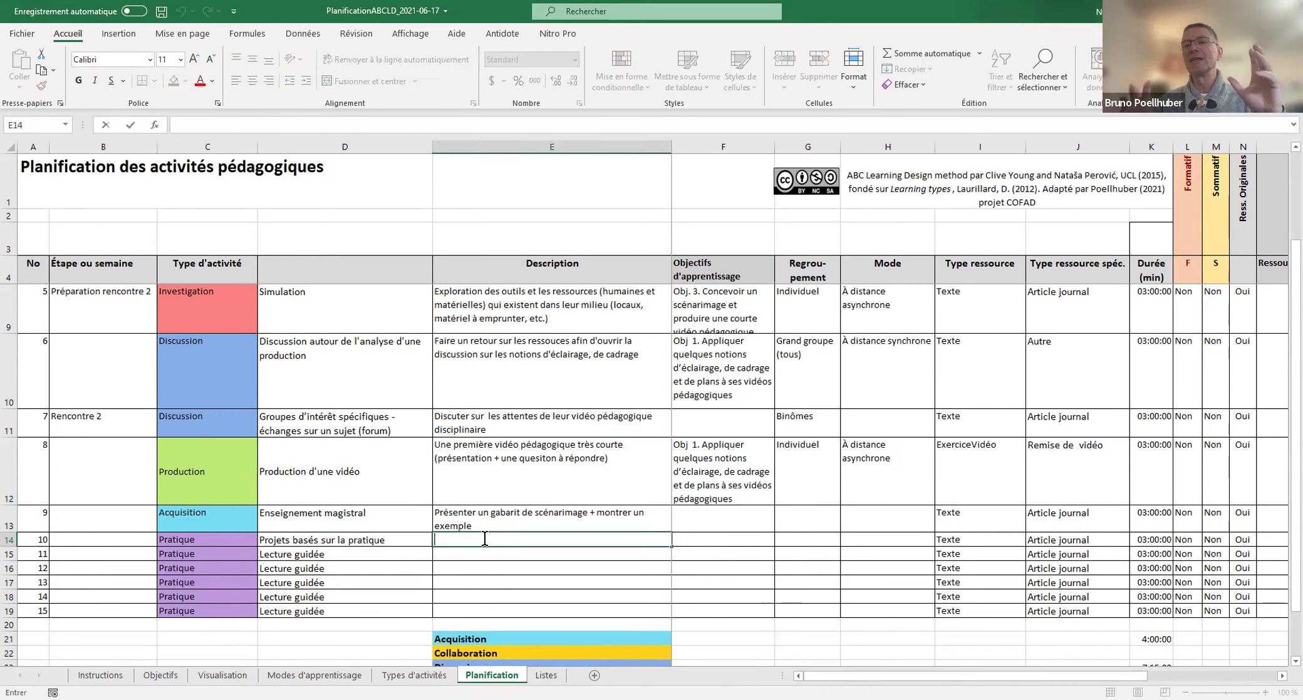
type("Remplir un premier scénarimge en guise de pratique")
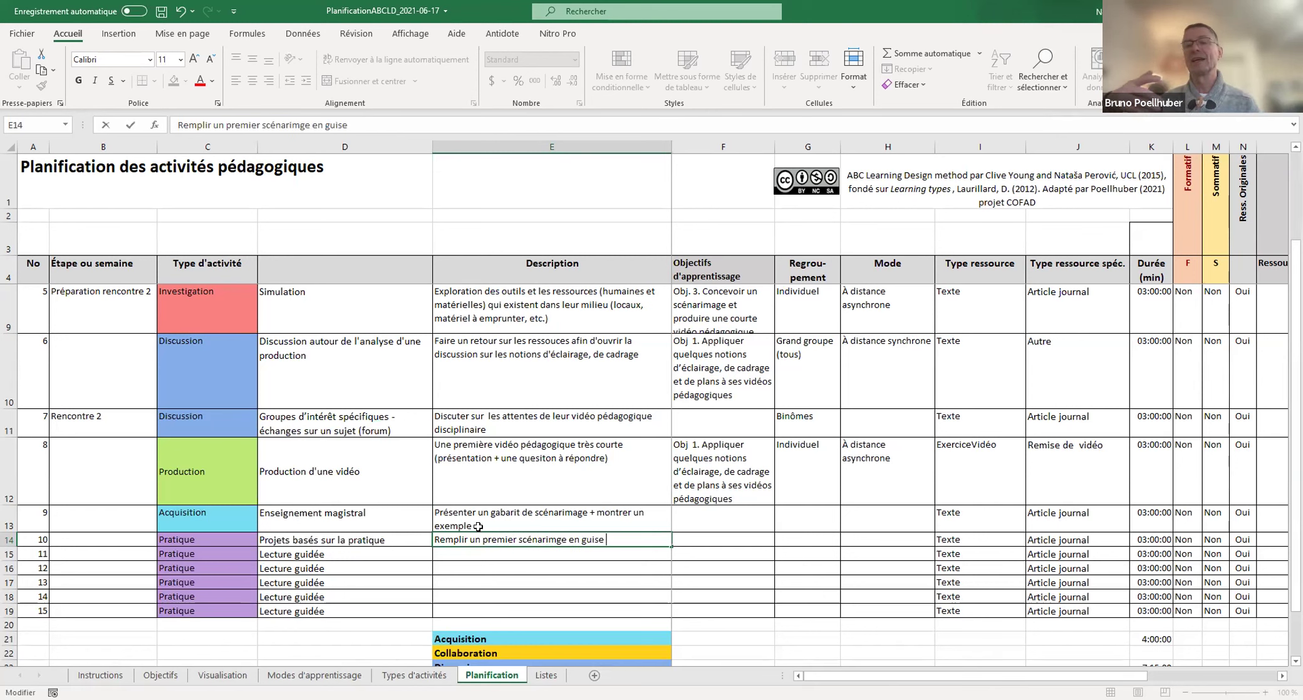
key("Return")
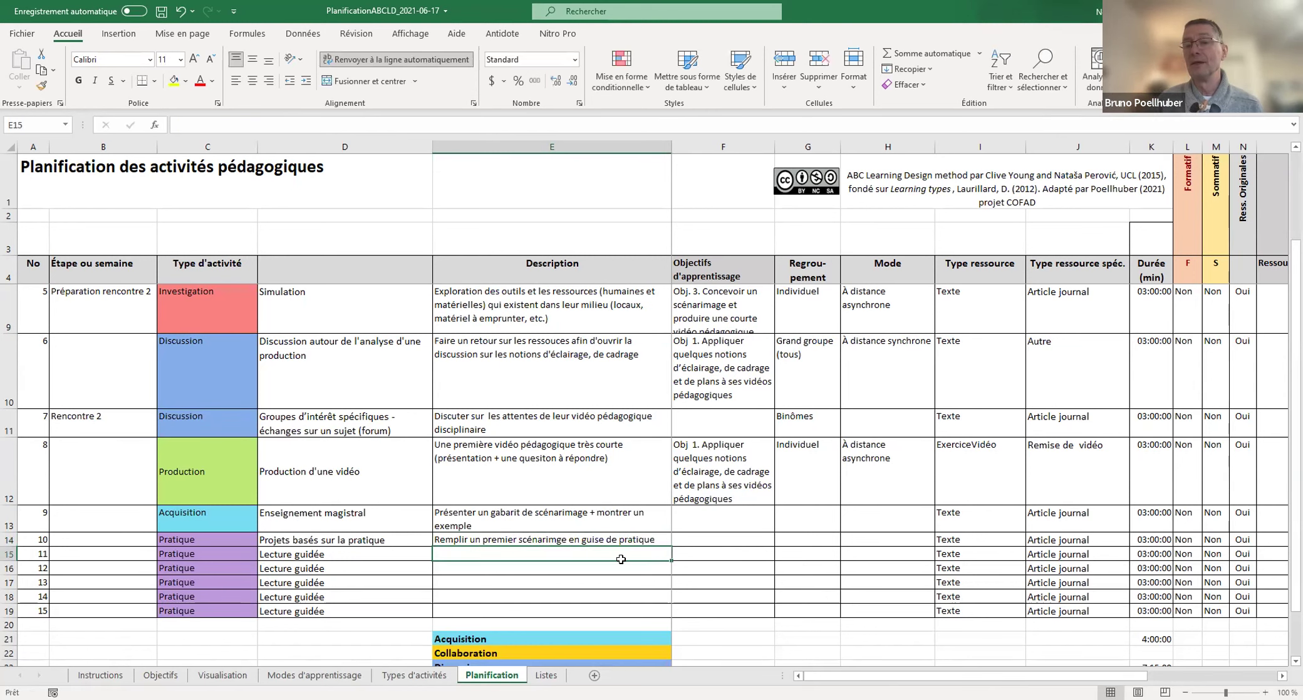
Step: Assign the learning objective "Obj. 3. Concevoir un scénarimage et produire une courte vidéo pédagogique..." to activities 9 and 10
left_click(717, 523)
left_click(781, 525)
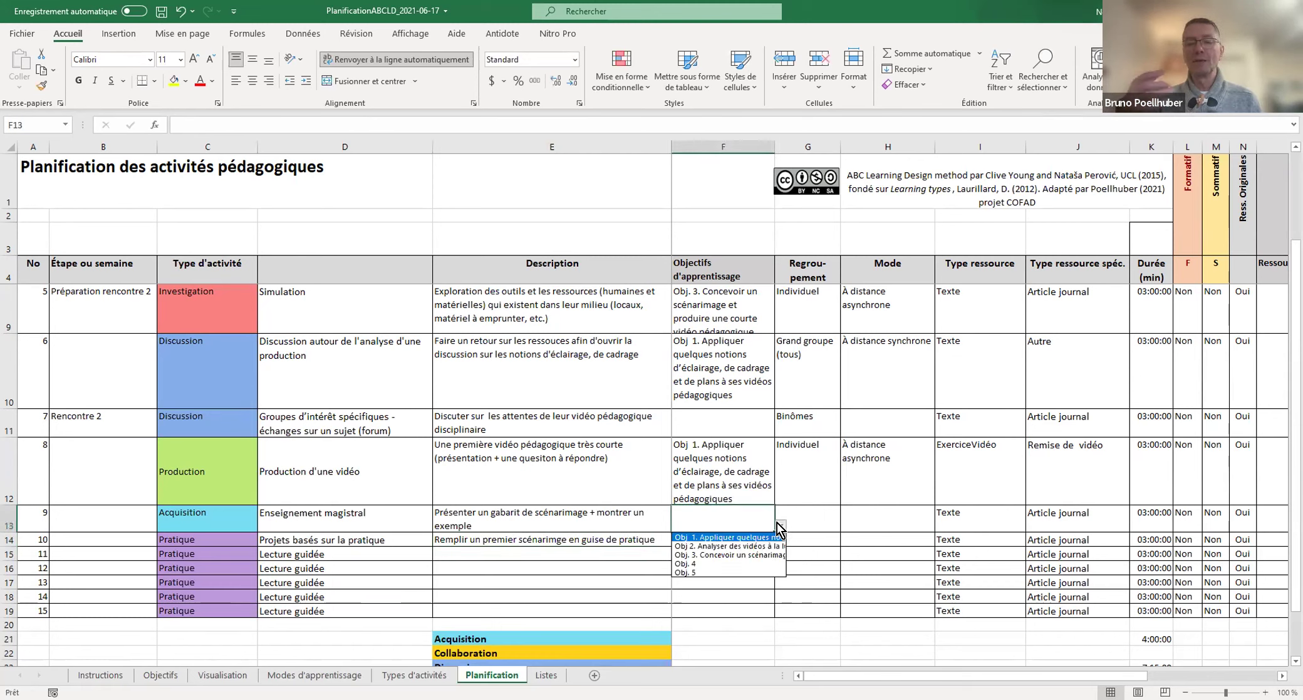
left_click(745, 556)
left_click(771, 607)
left_click(776, 609)
left_click(754, 637)
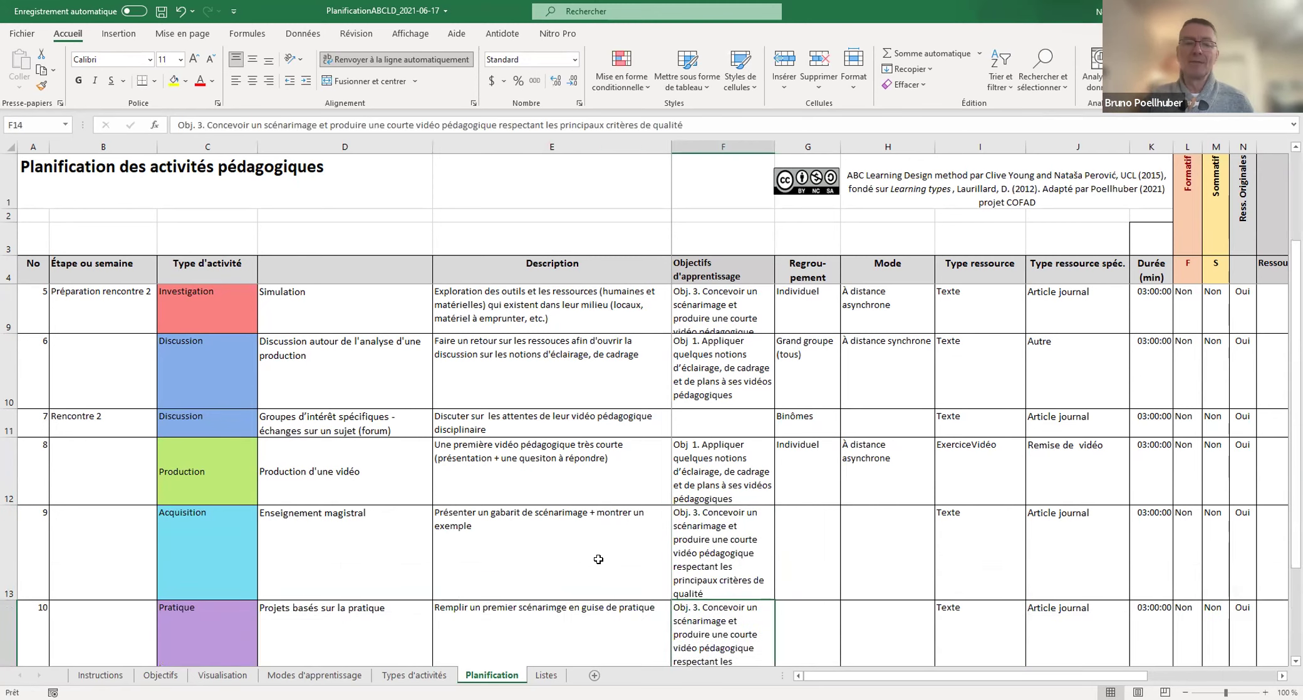
Step: Set the grouping of activity 10 to Binômes and that of activity 9 to "Grand groupe (tous)"
scroll(601, 540, "down", 2)
scroll(601, 540, "up", 2)
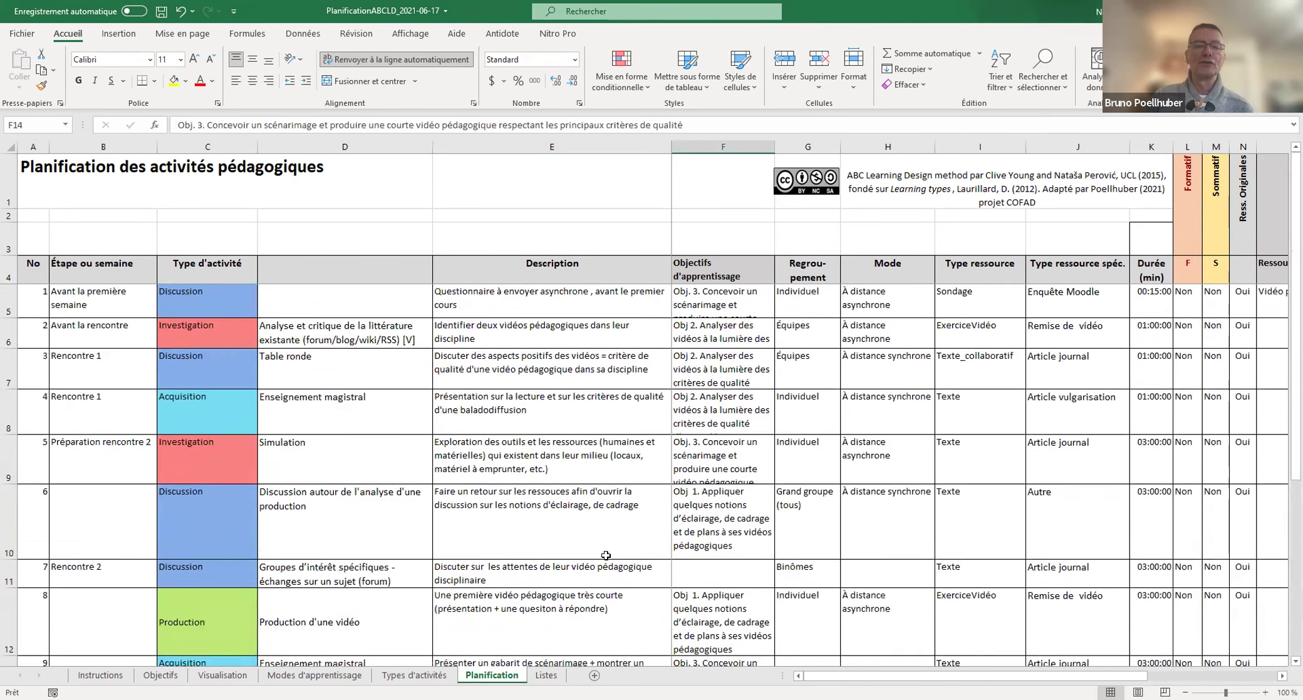
left_click(803, 584)
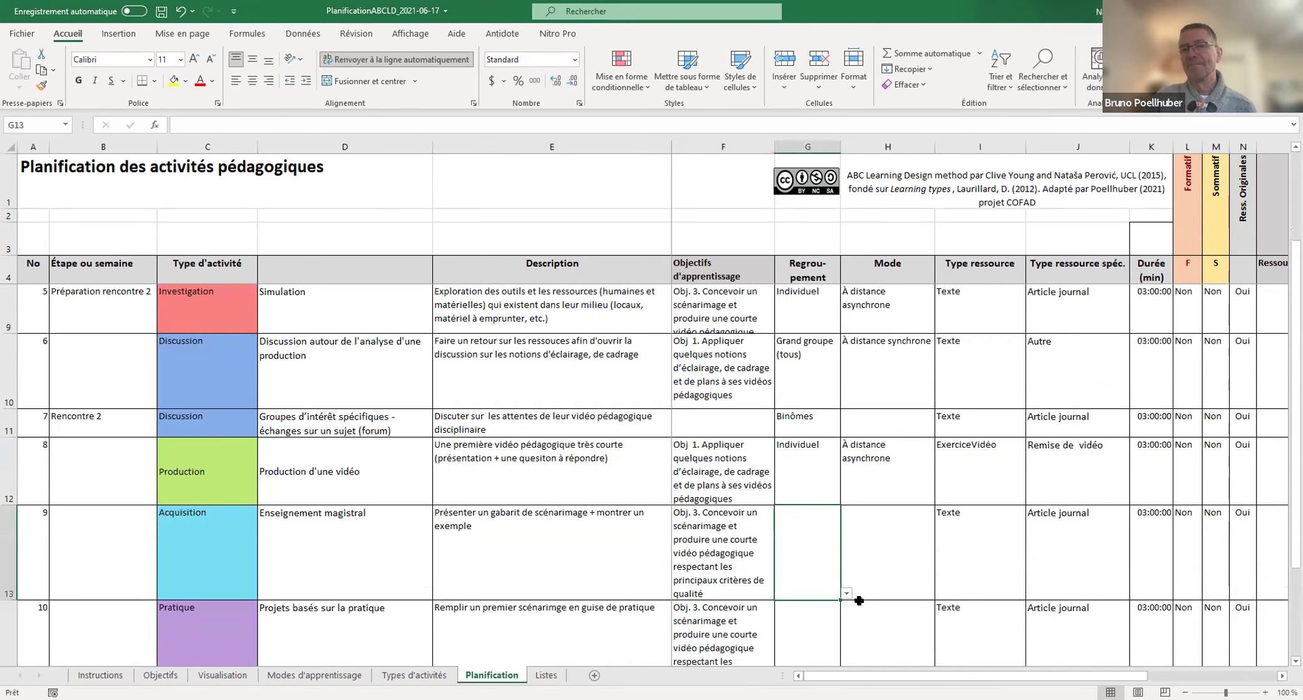
left_click(819, 642)
scroll(852, 617, "down", 2)
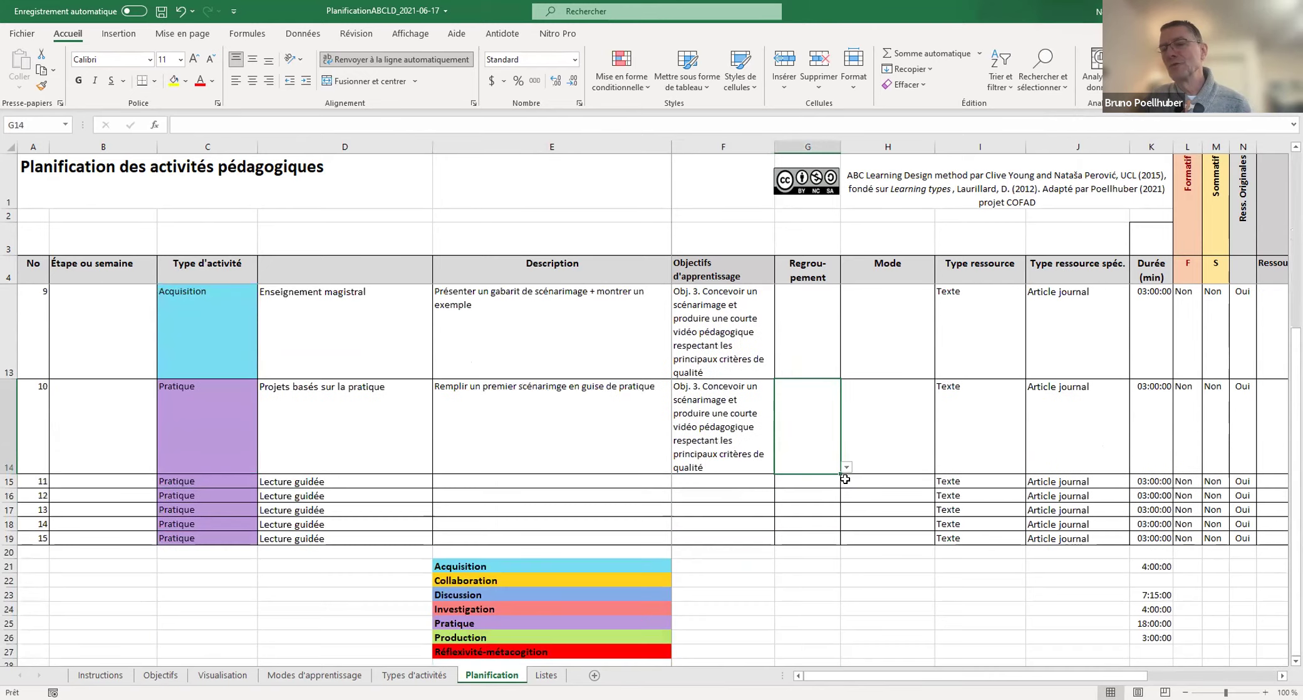
left_click(847, 468)
left_click(829, 487)
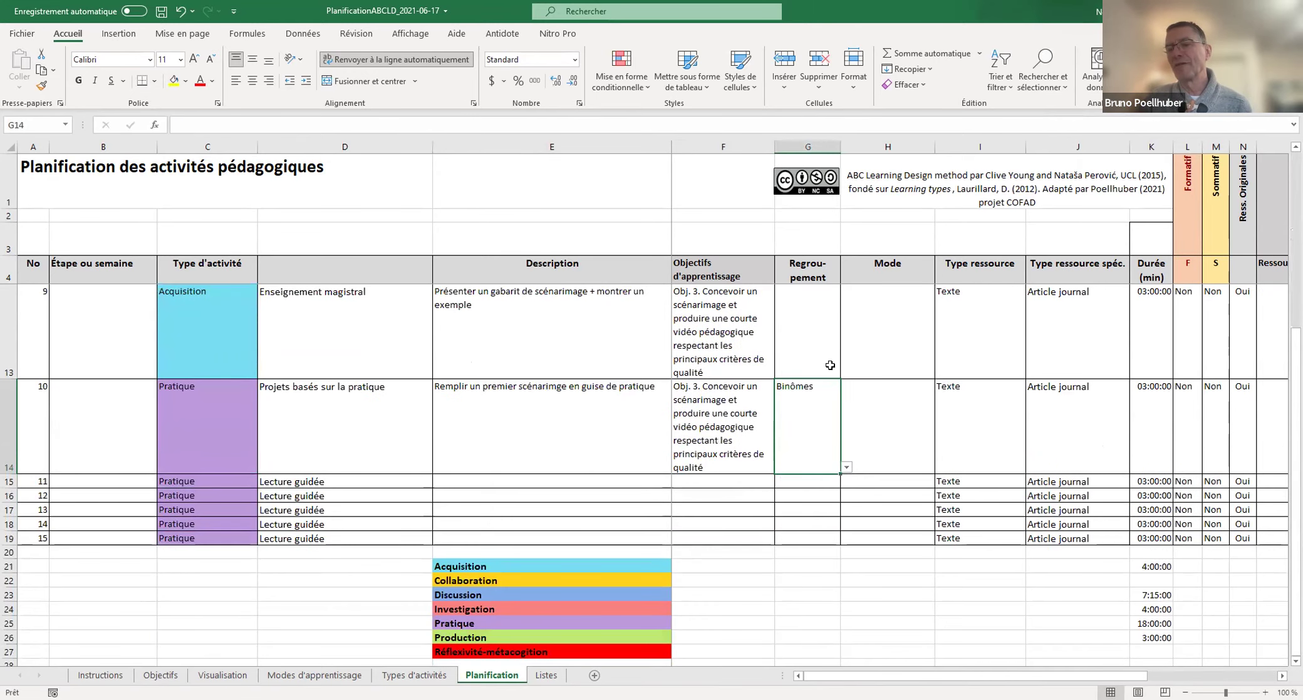
left_click(816, 327)
left_click(846, 372)
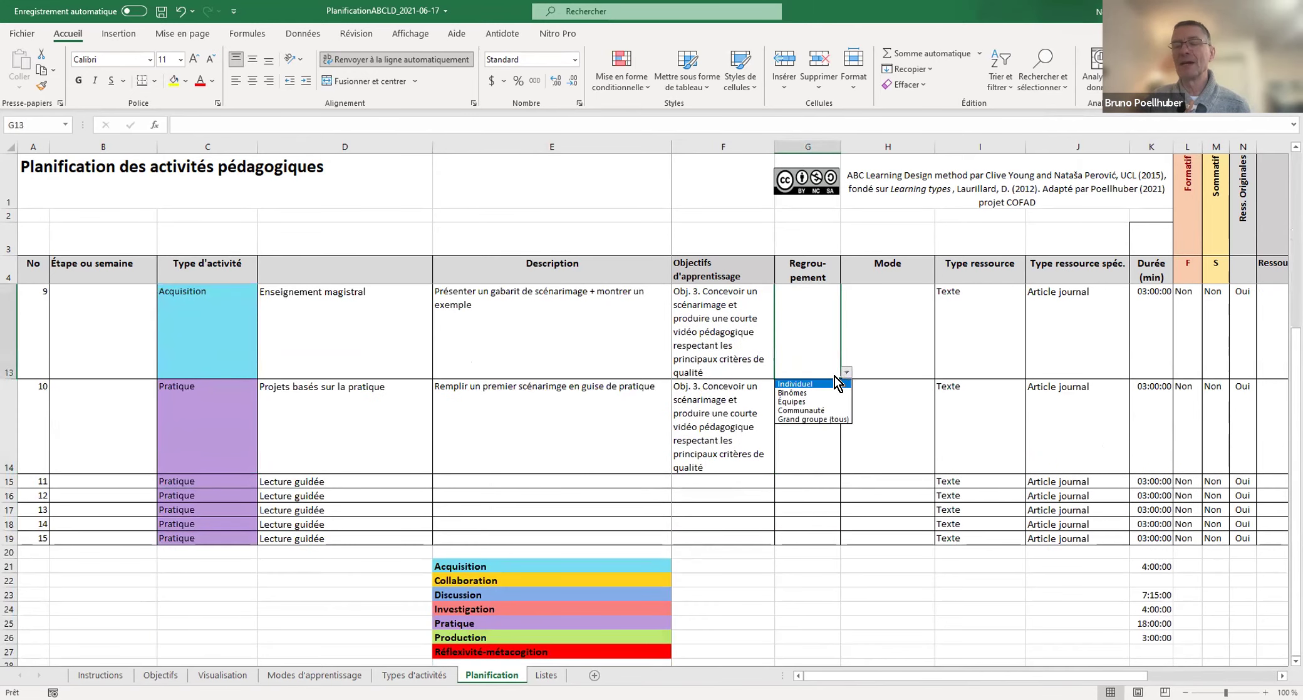
left_click(818, 419)
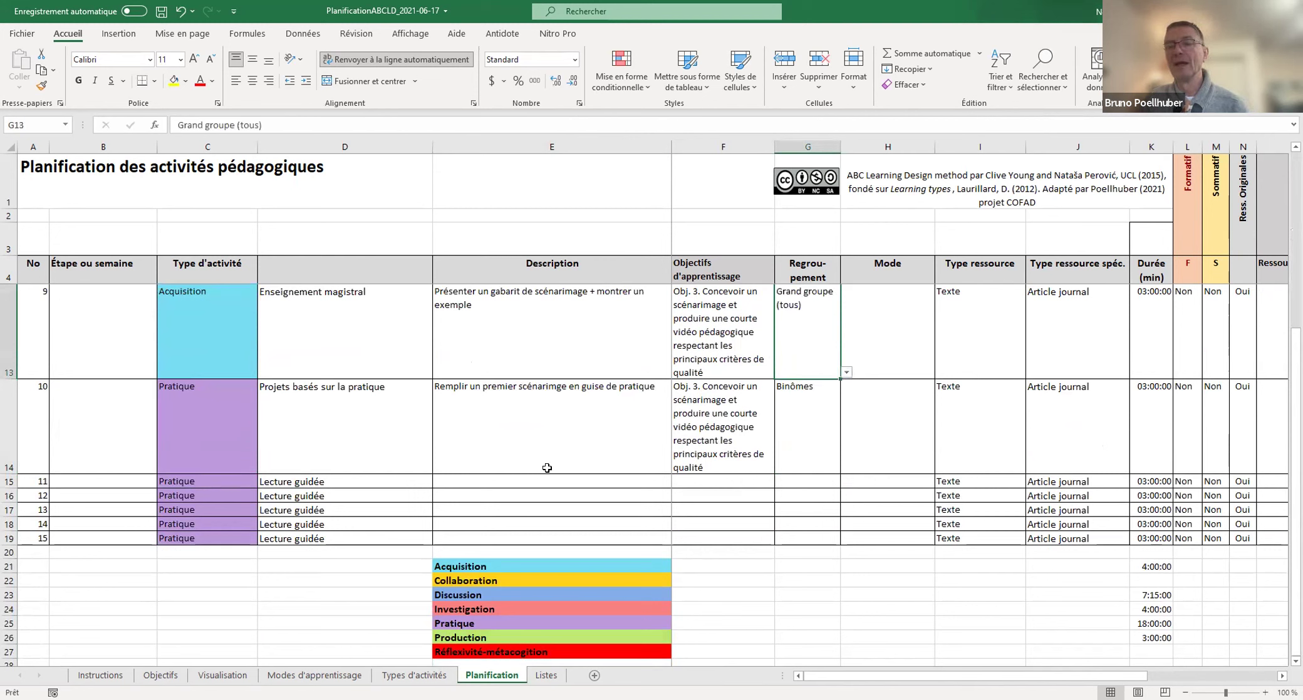
Step: Set activity 11's type to "Évaluation formative" and clear its specific activity
left_click(229, 487)
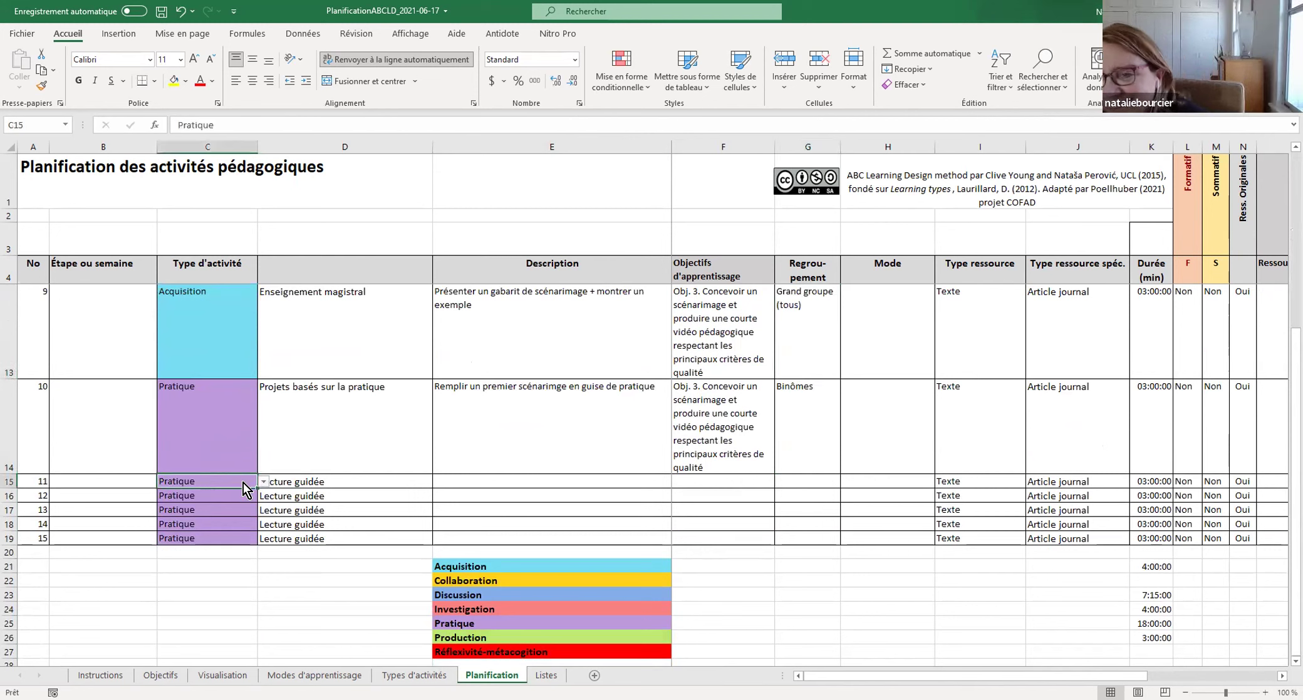
left_click(264, 482)
scroll(258, 519, "down", 1)
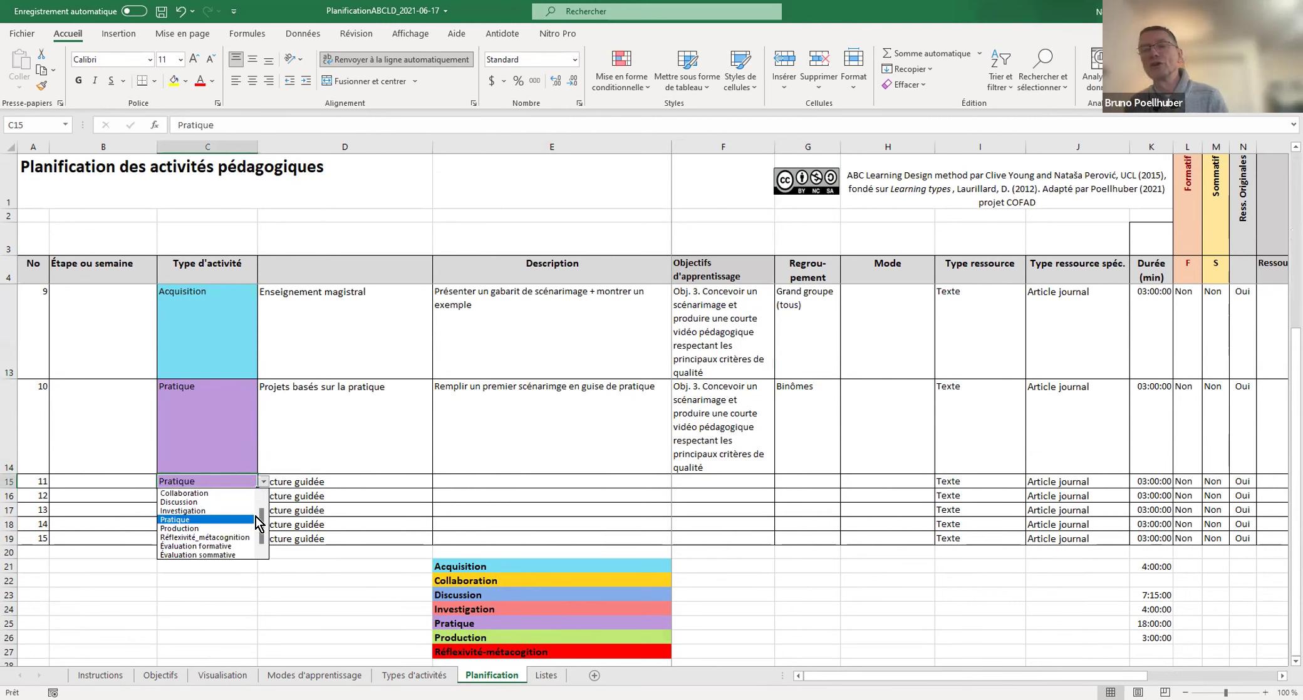
left_click(230, 546)
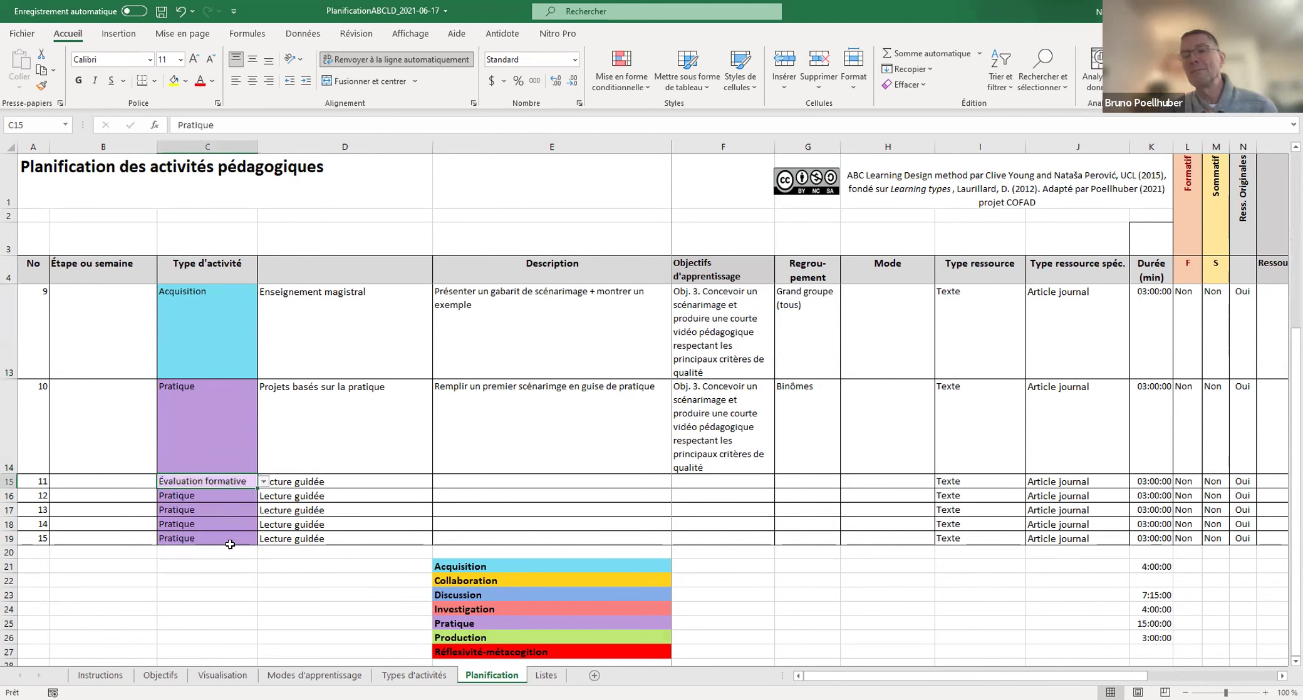
left_click(337, 487)
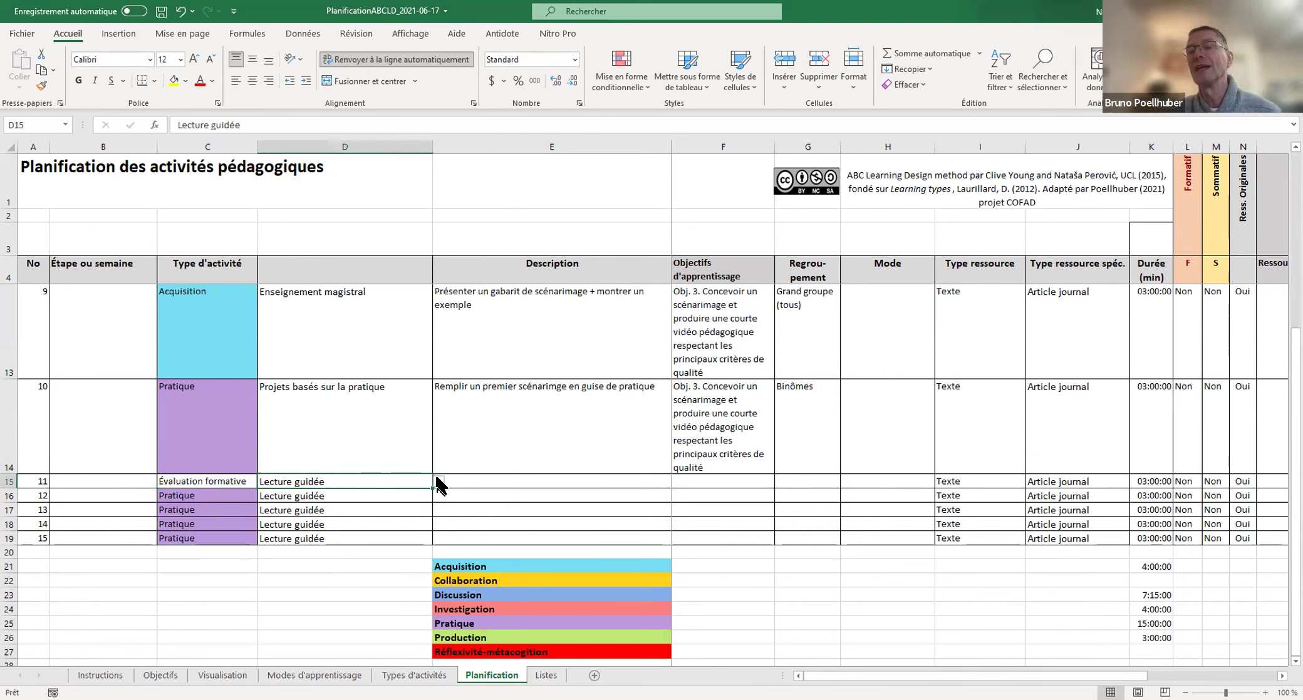
key("BackSpace")
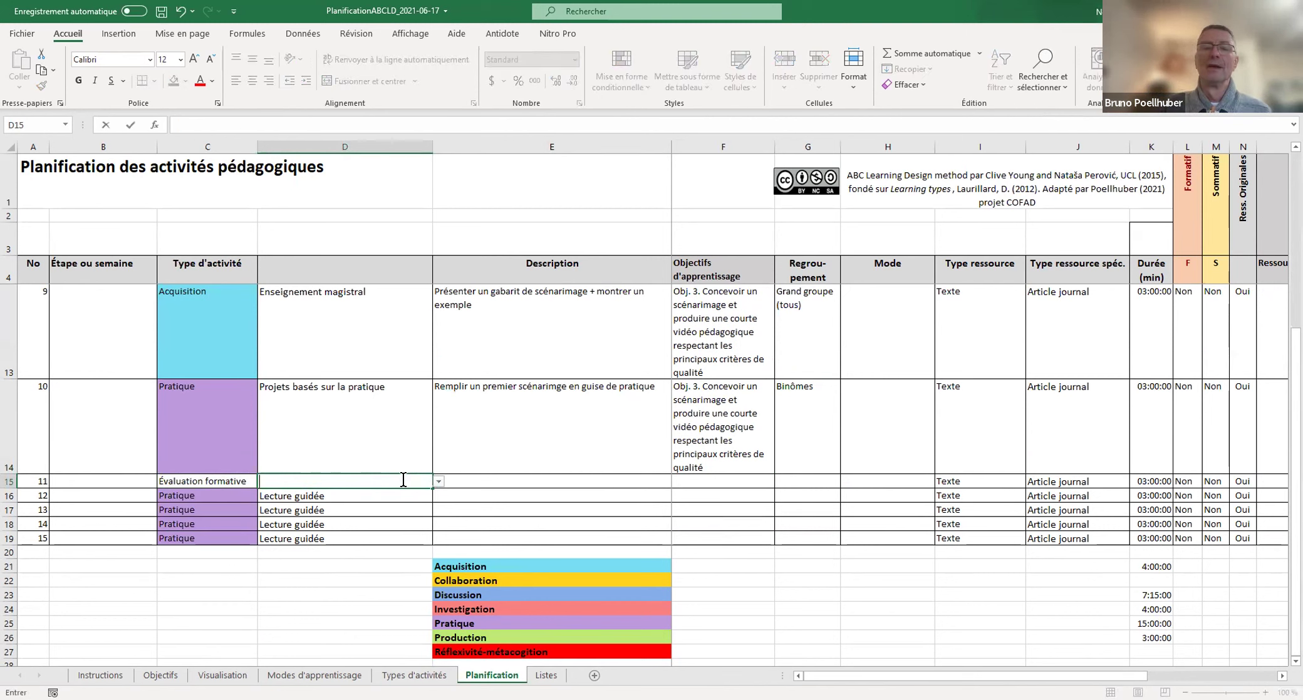
type("Éval")
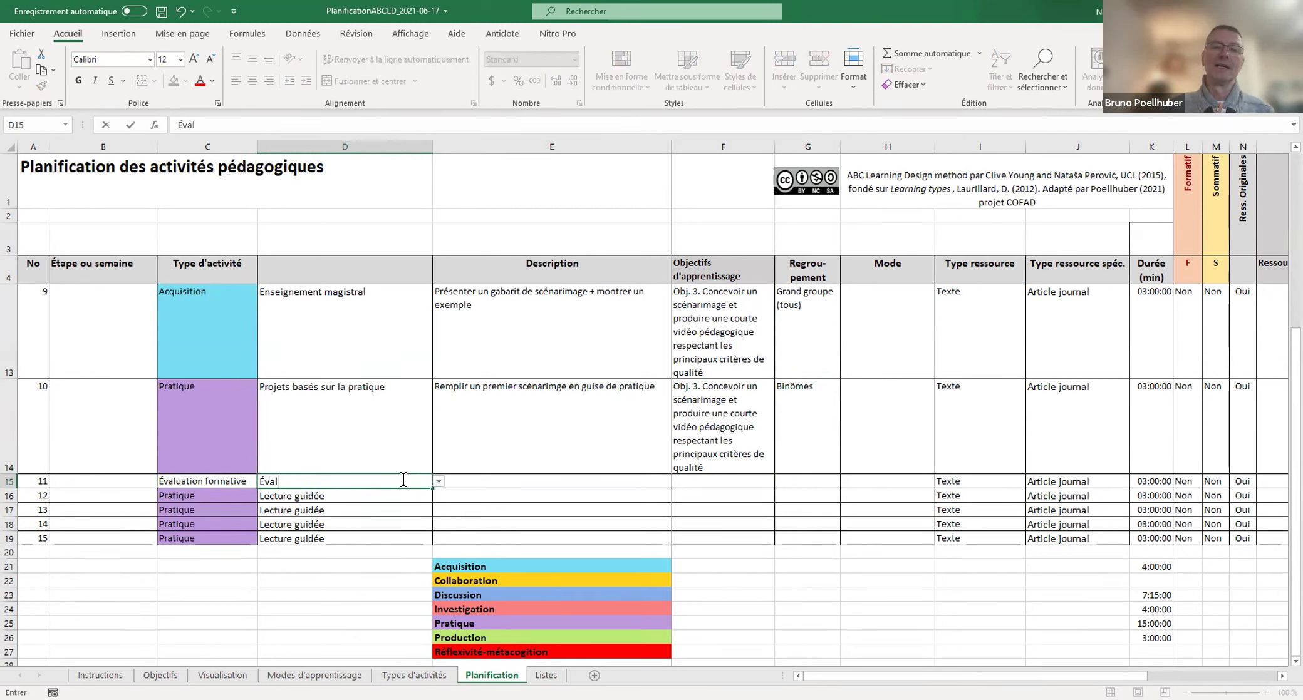
type("uation par les pairs")
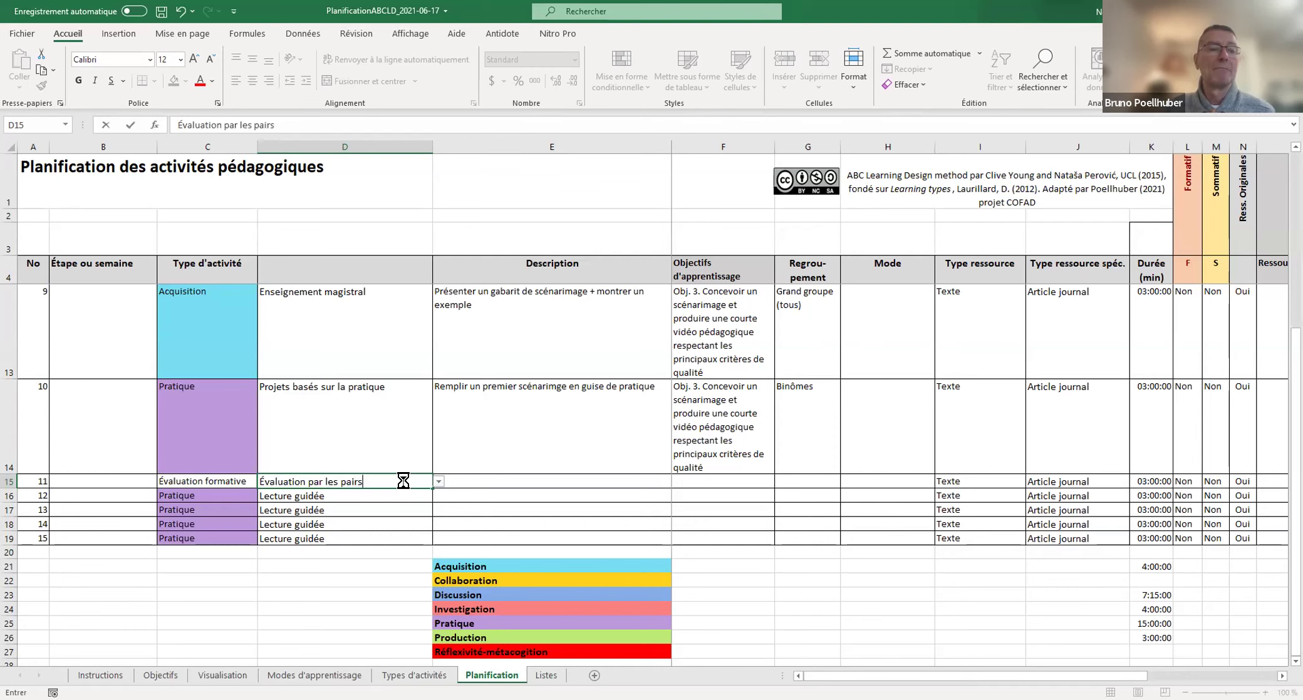
triple_click(396, 486)
key("BackSpace")
Step: Enter the description of activity 11 as "Évaluation par les pairs du scénarimage"
left_click(460, 482)
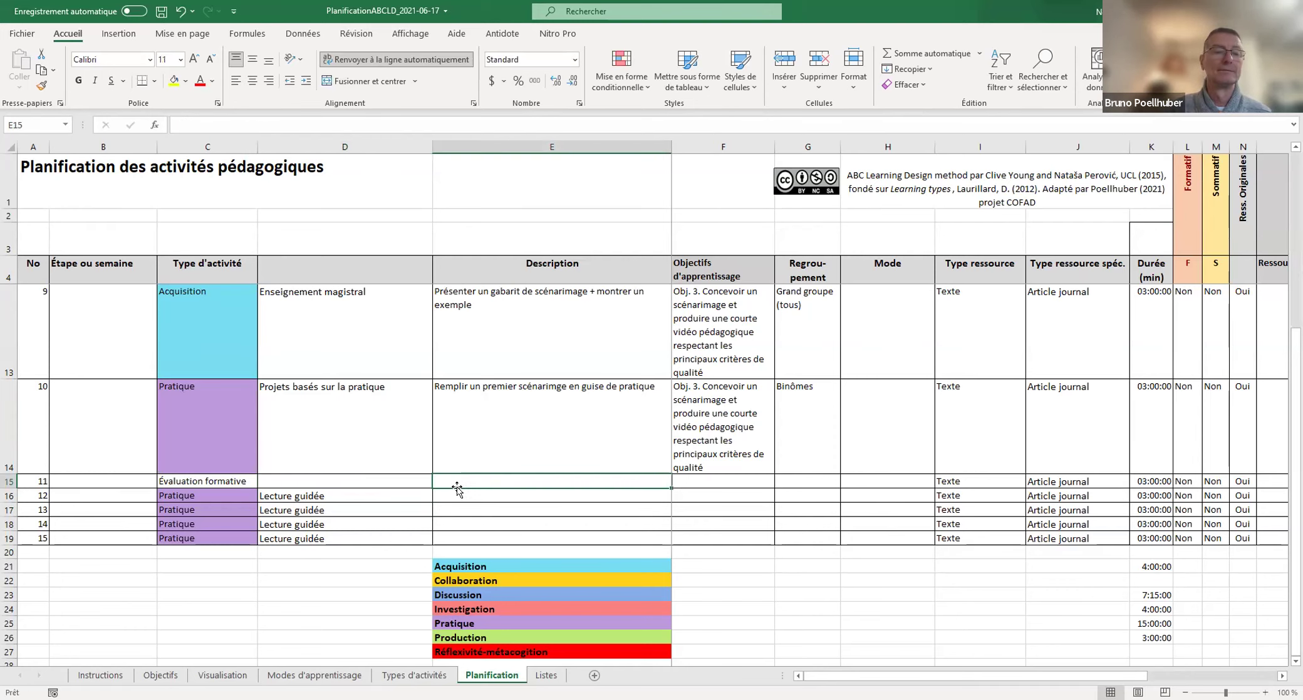
type("Évaluation par les pa")
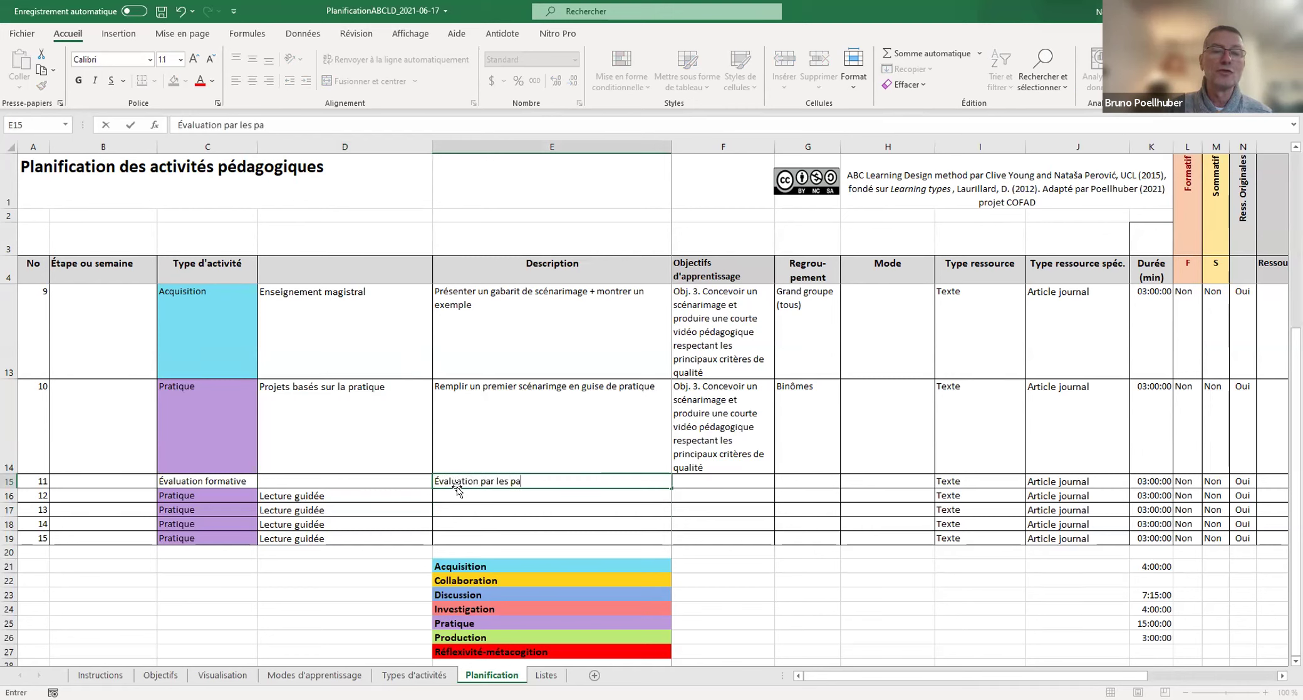
type("irs du s")
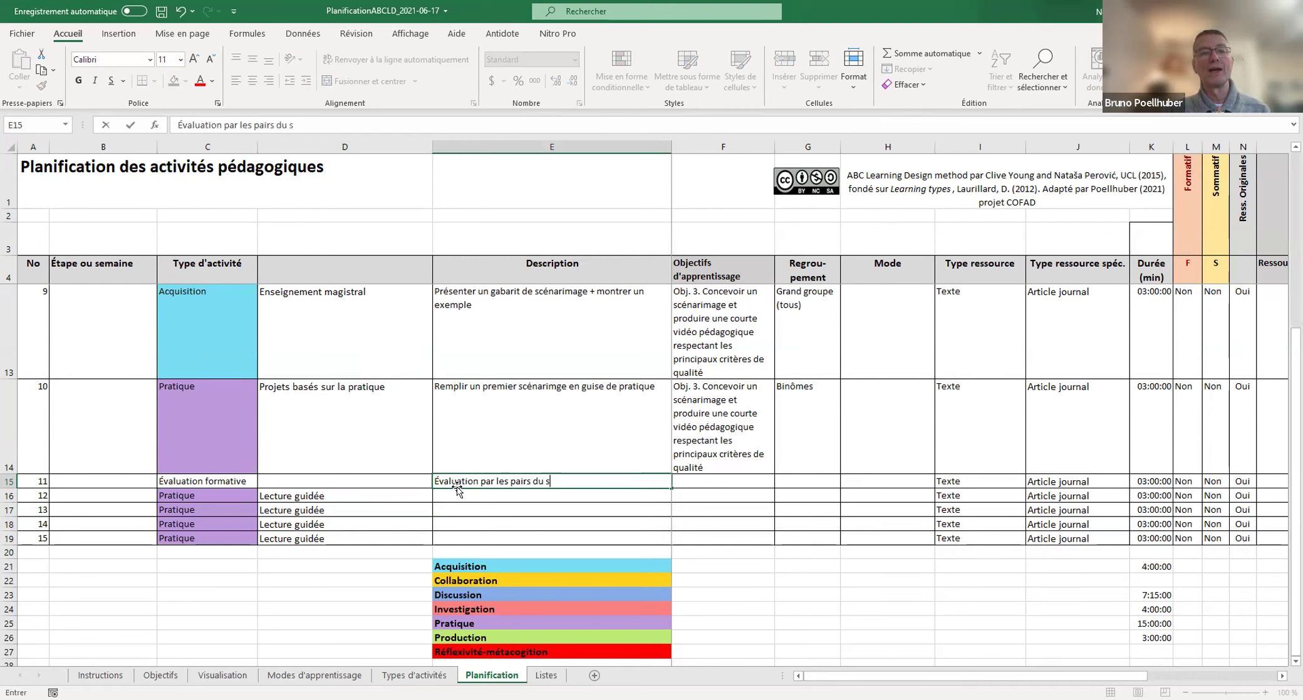
type("cénarimage")
key("Return")
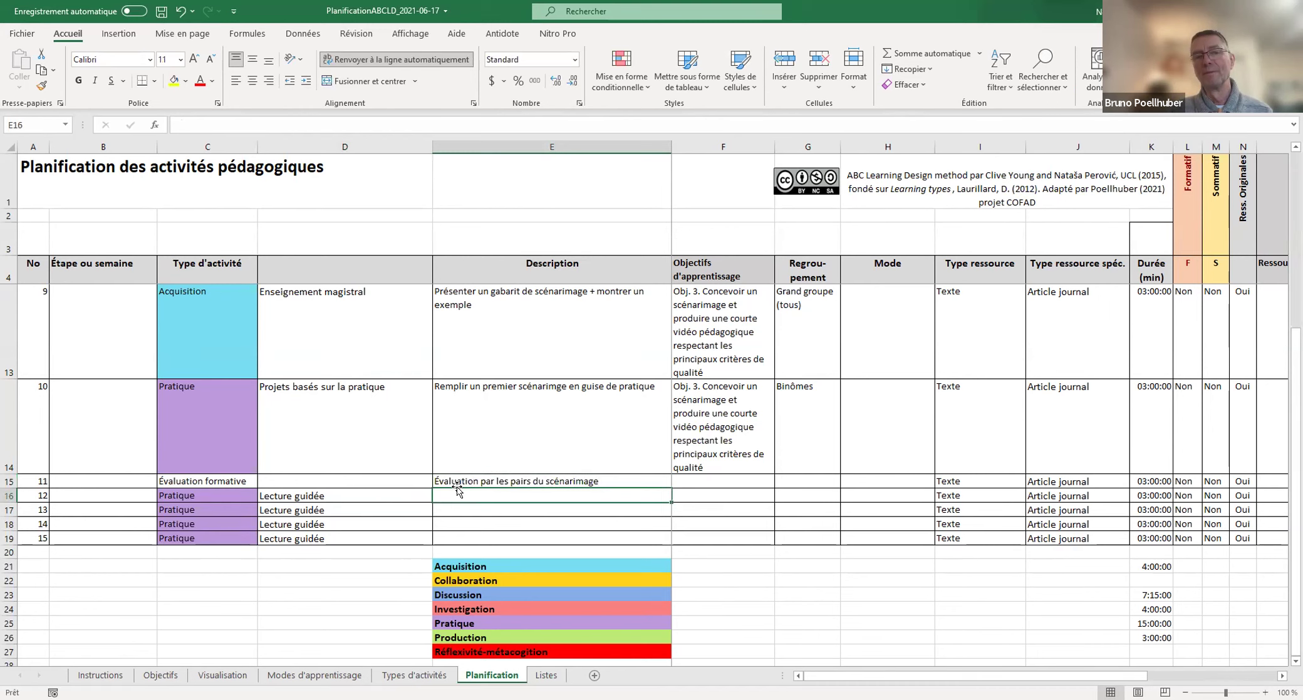
Step: Assign learning objective Obj. 3 (Concevoir un scénarimage et produire une courte vidéo pédagogique) to activity 11 and set its grouping to Équipes
key("Tab")
key("Up")
left_click(781, 482)
left_click(751, 511)
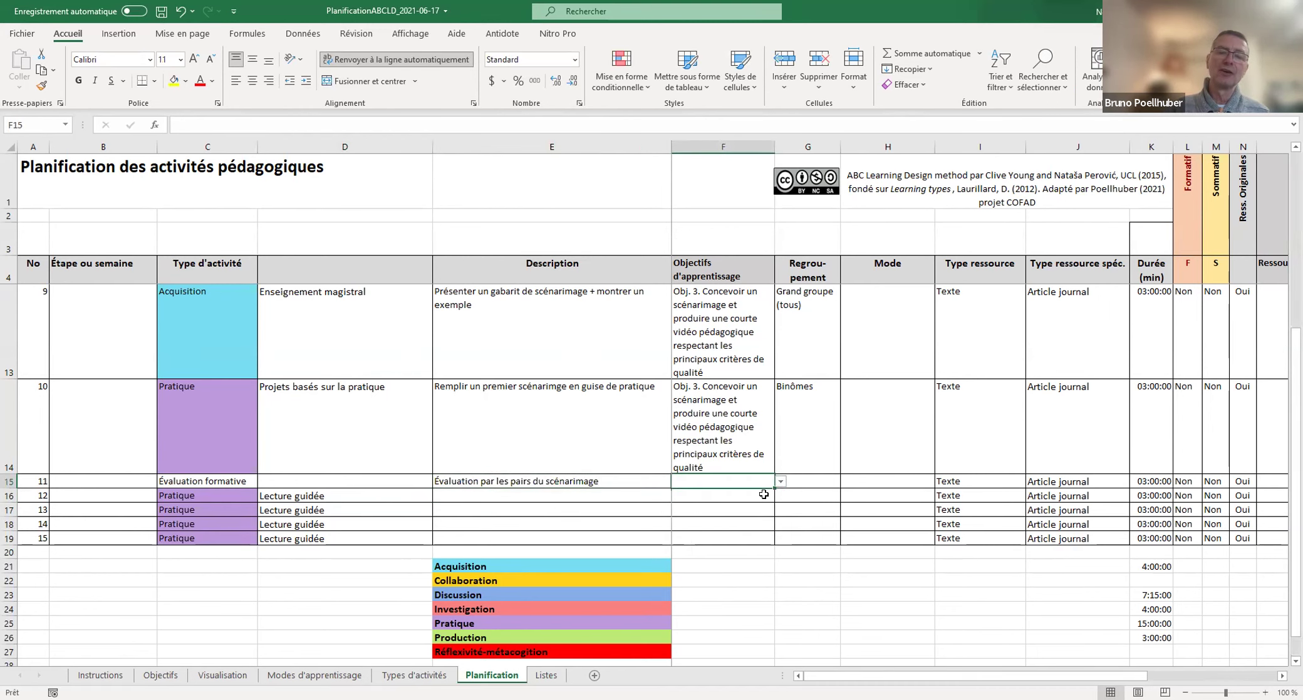
left_click(821, 532)
left_click(846, 561)
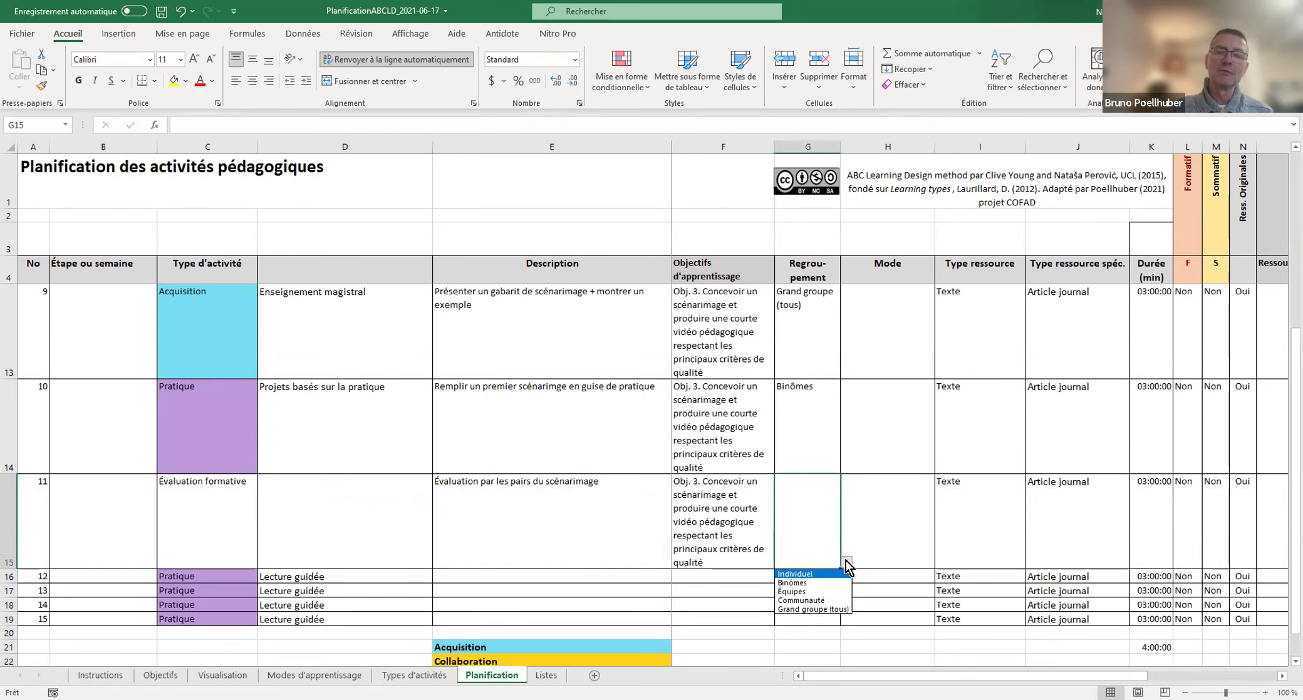
left_click(833, 593)
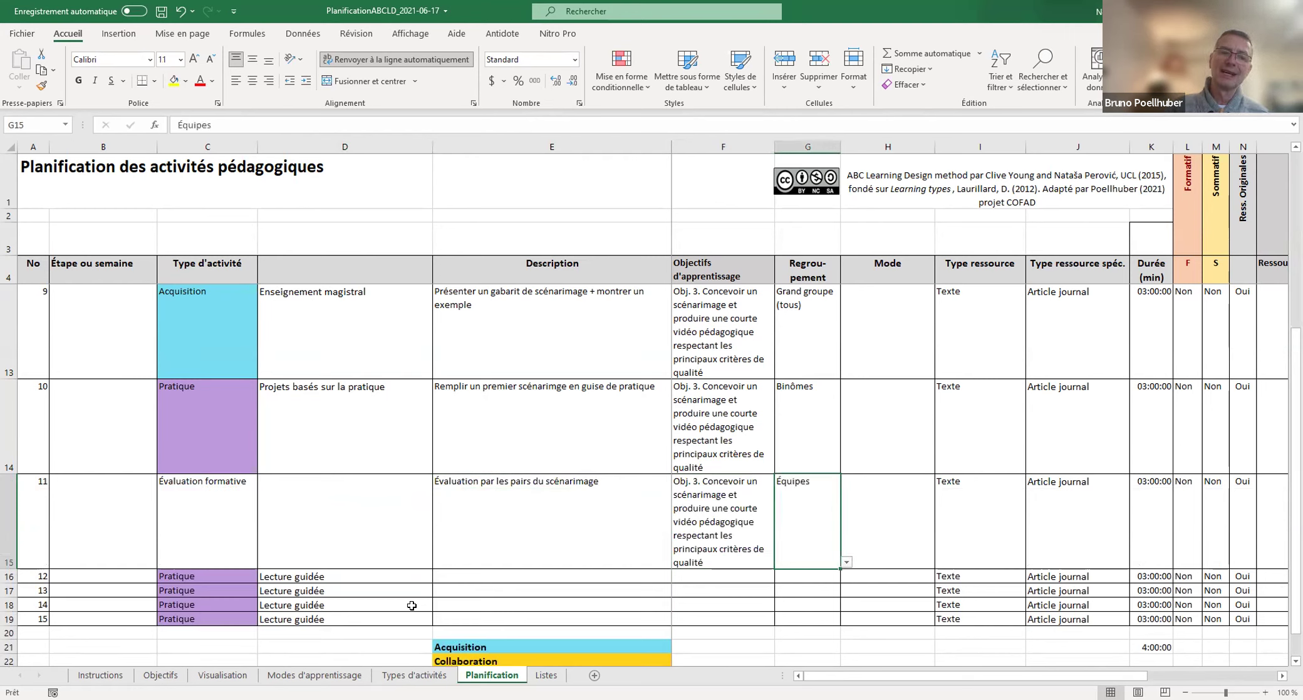
Step: Set activity 12's type to Production and its specific activity to "Production d'une vidéo"
left_click(233, 575)
left_click(263, 576)
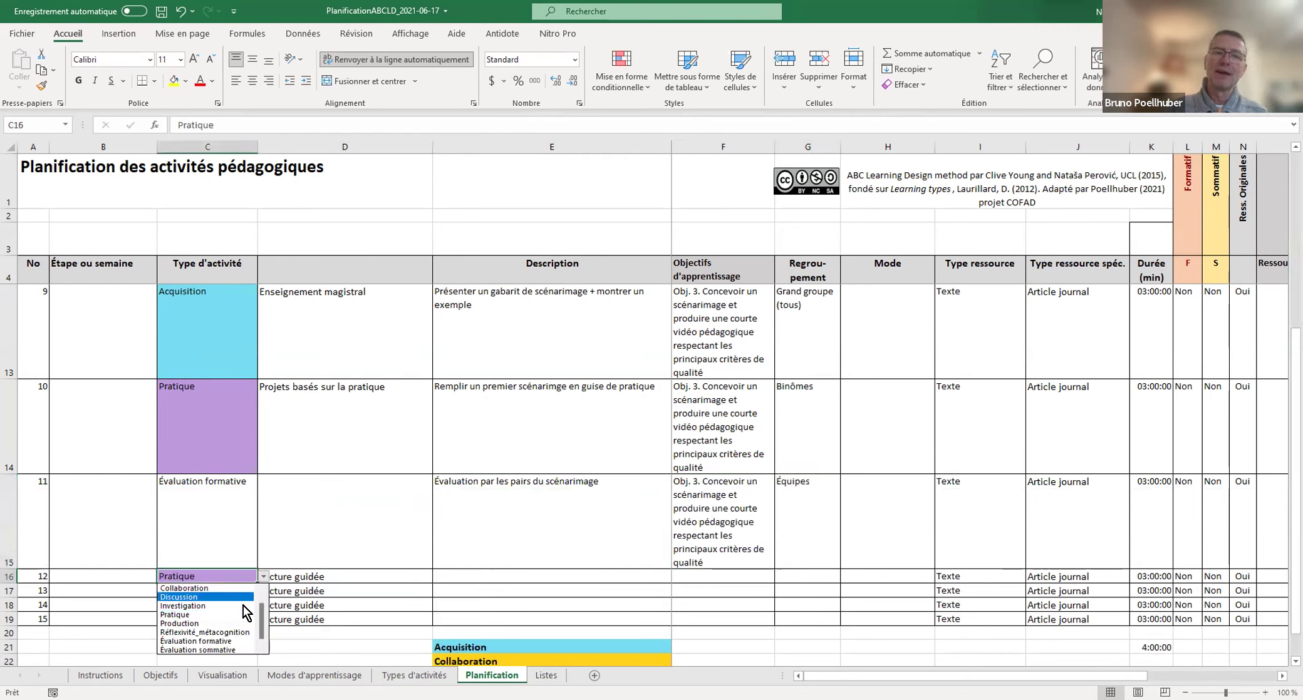
left_click(237, 628)
left_click(352, 580)
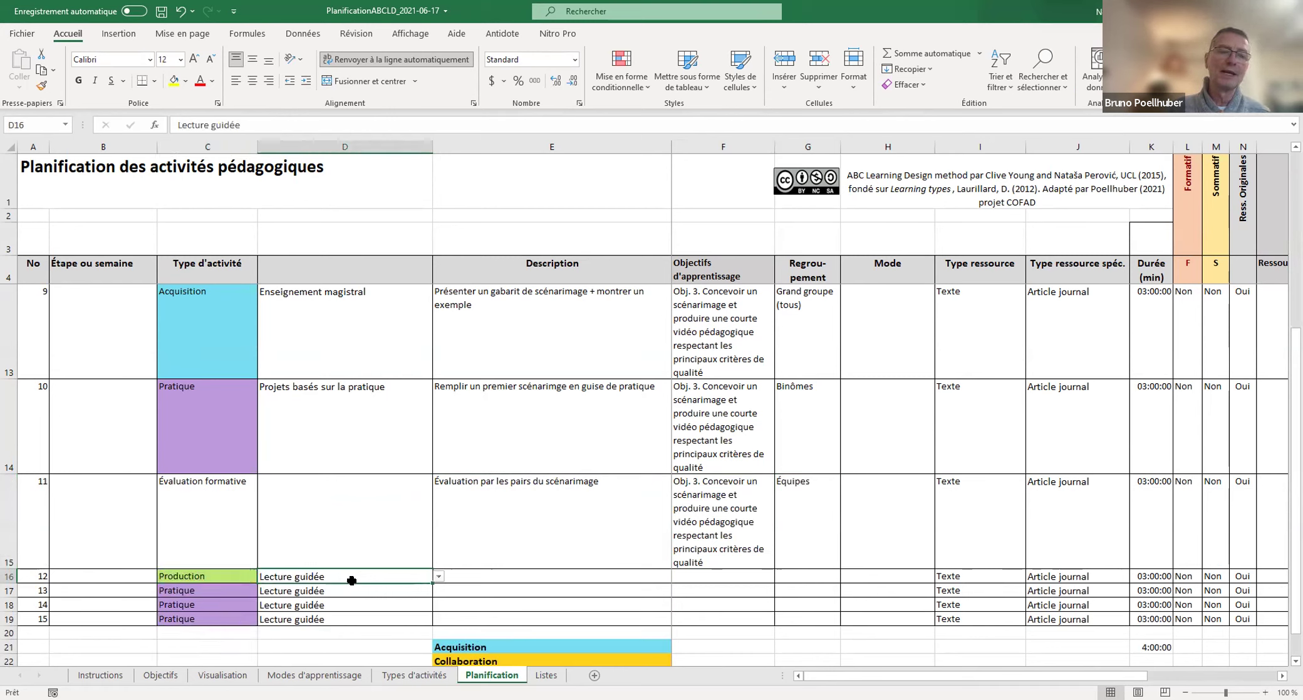
left_click(438, 576)
left_click(362, 650)
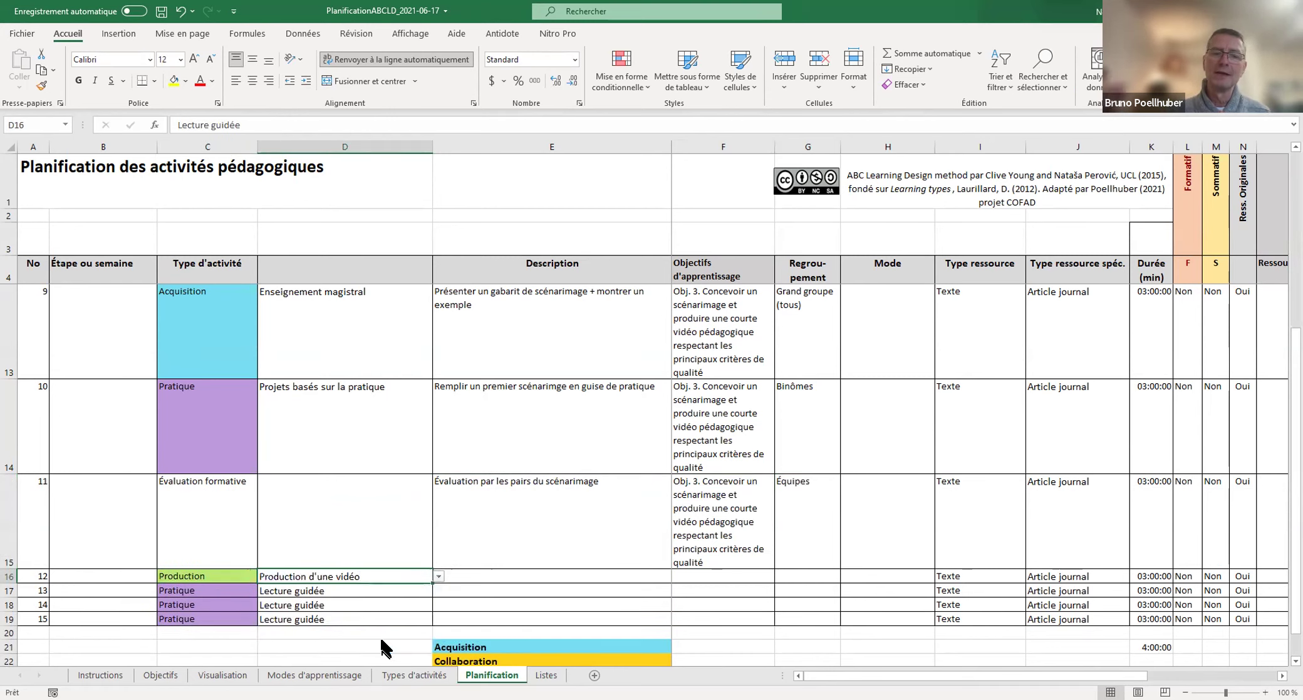
Step: Describe activity 12 as "Produire une vidéo pédagogique" and assign it learning objective Obj. 3 (Concevoir un scénarimage et produire une courte vidéo pédagogique)
left_click(494, 574)
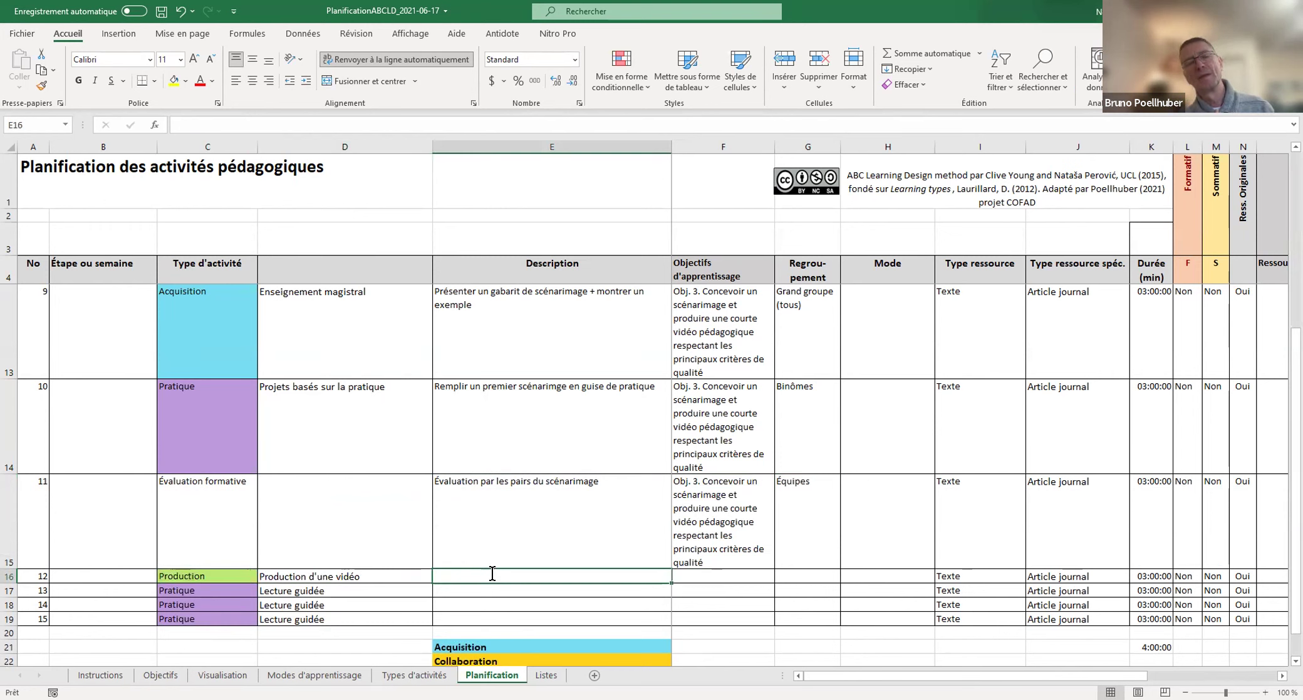
type("Produire une vidéo pédagogo")
key("BackSpace")
type("ique")
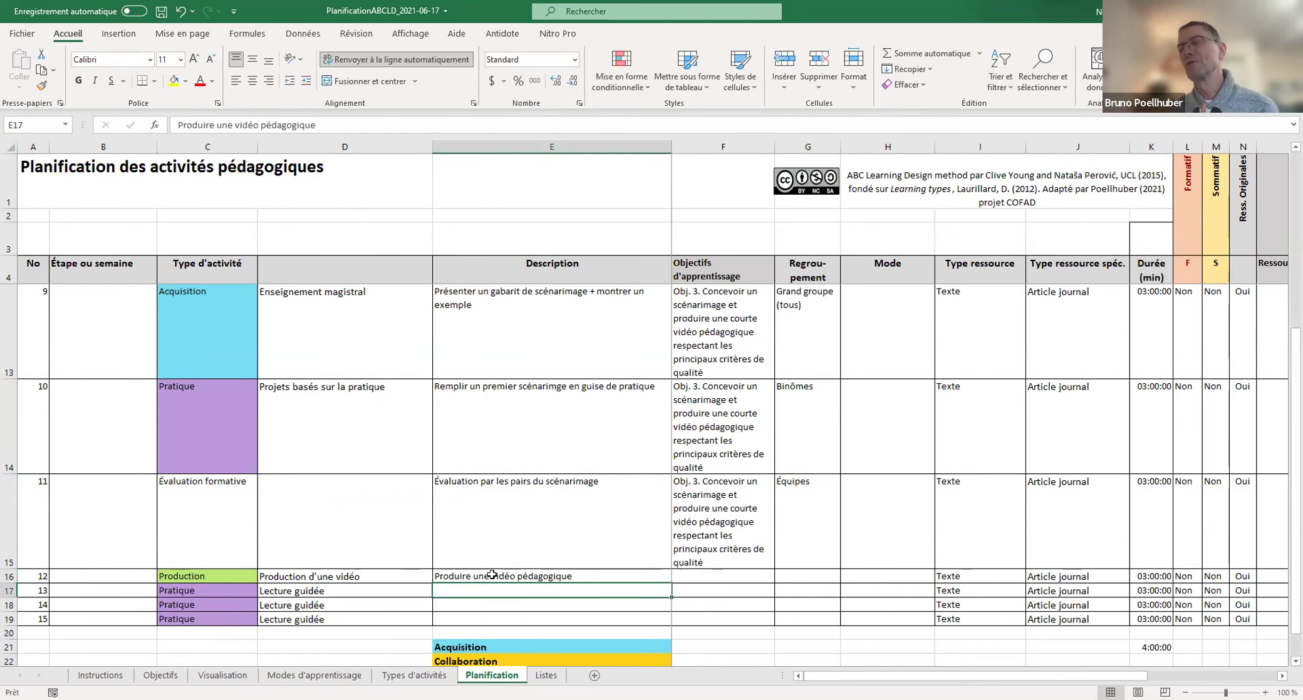
key("Tab")
left_click(780, 576)
left_click(748, 603)
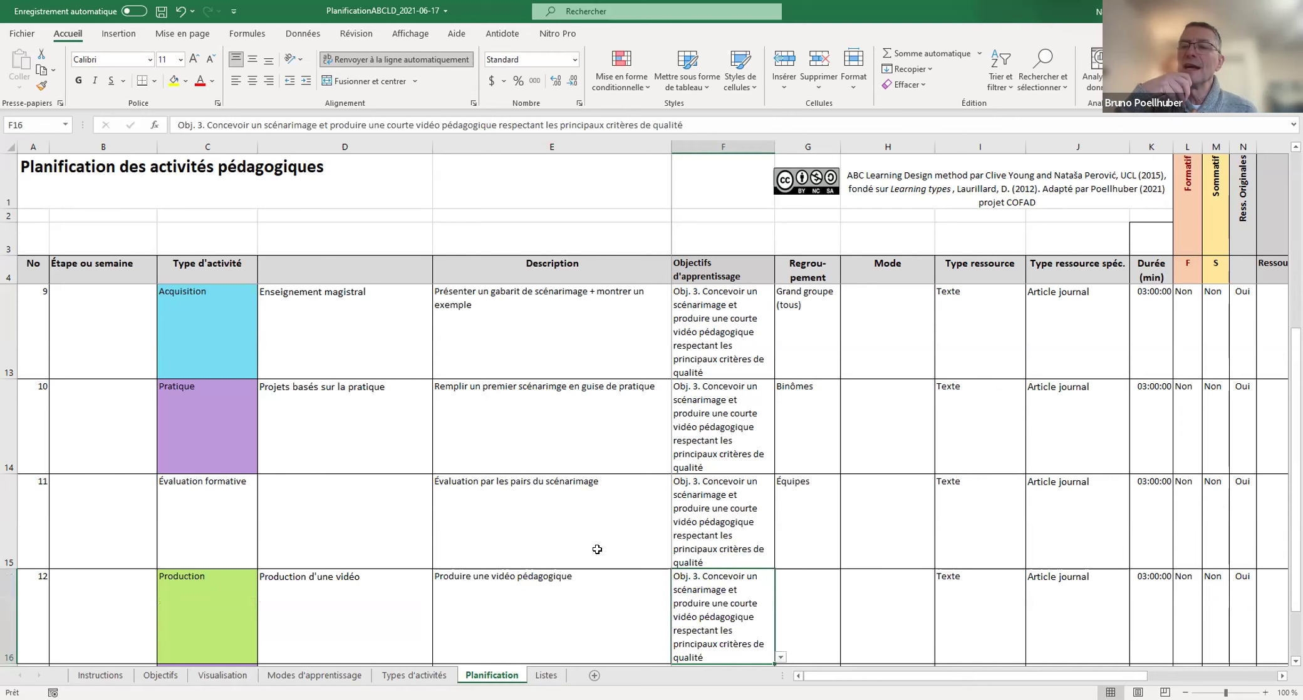
Step: Widen the "Objectifs d'apprentissage" column to about one and a half times the activity column and fit all row heights to their content
scroll(565, 551, "down", 1)
scroll(566, 551, "up", 3)
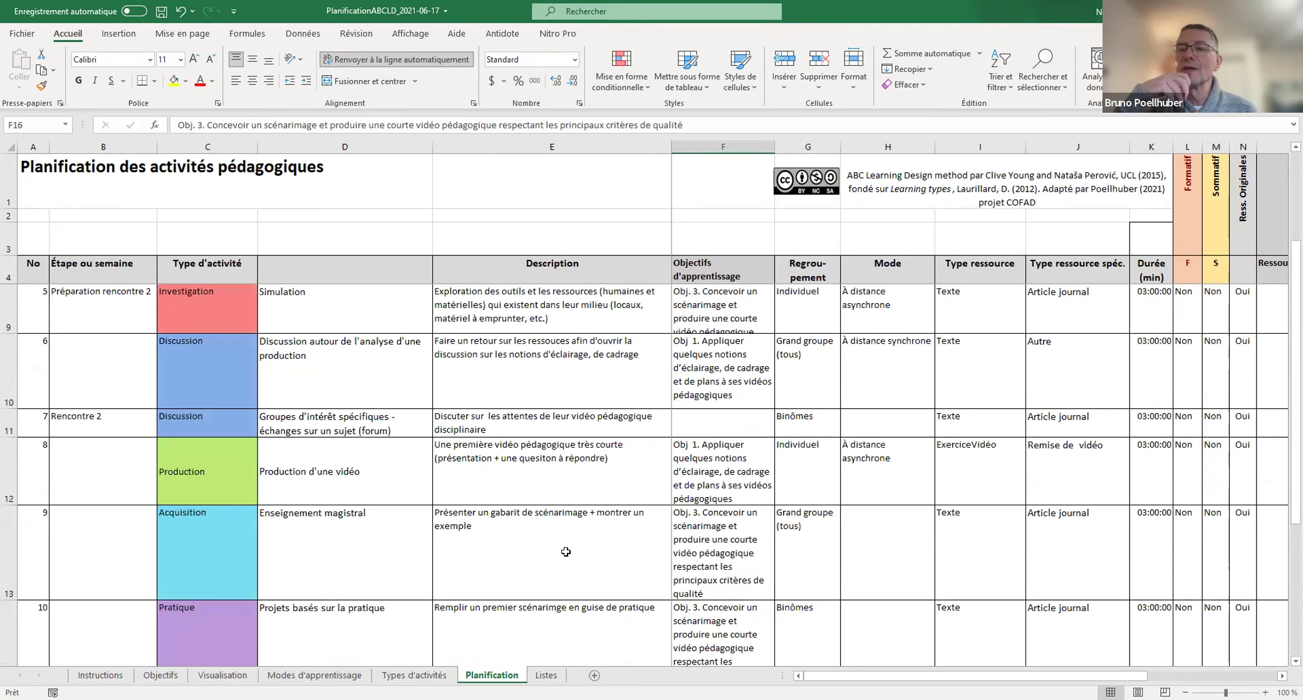
left_click_drag(773, 148, 920, 148)
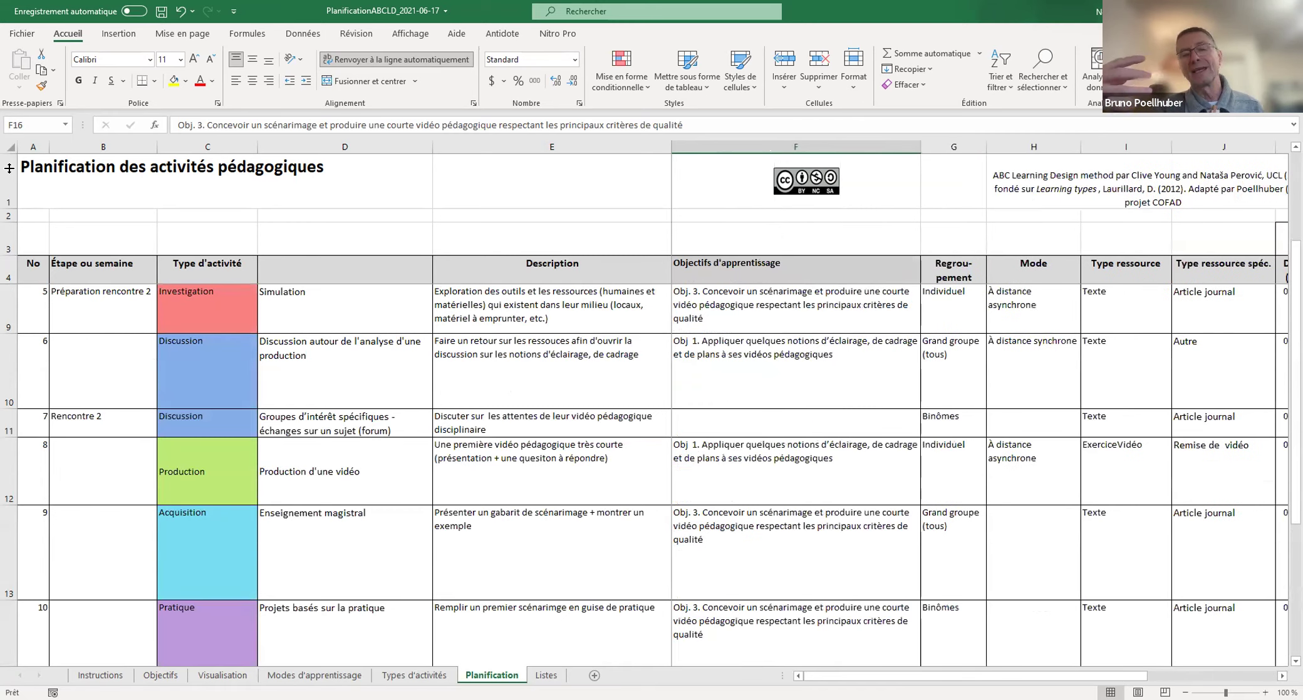
left_click(10, 148)
left_click(416, 371)
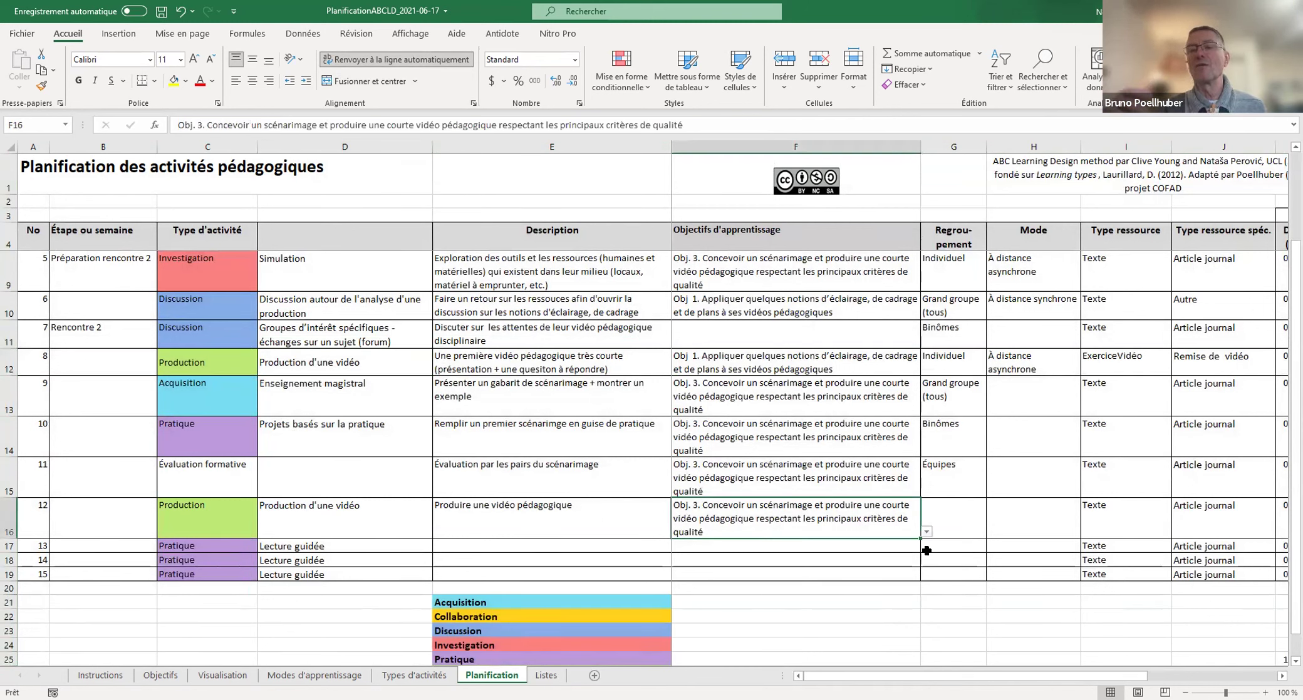
Step: Set activity 12's grouping to Individuel and its mode to "À distance asynchrone"
left_click(960, 519)
left_click(992, 531)
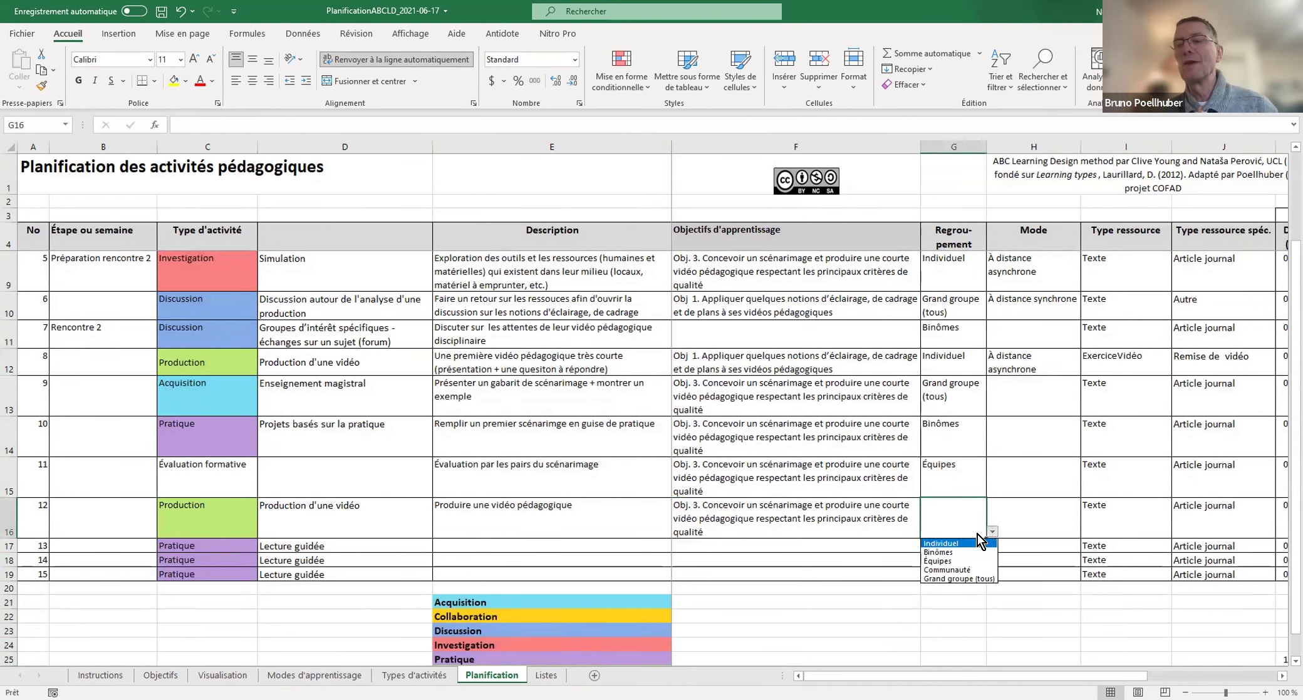
left_click(965, 542)
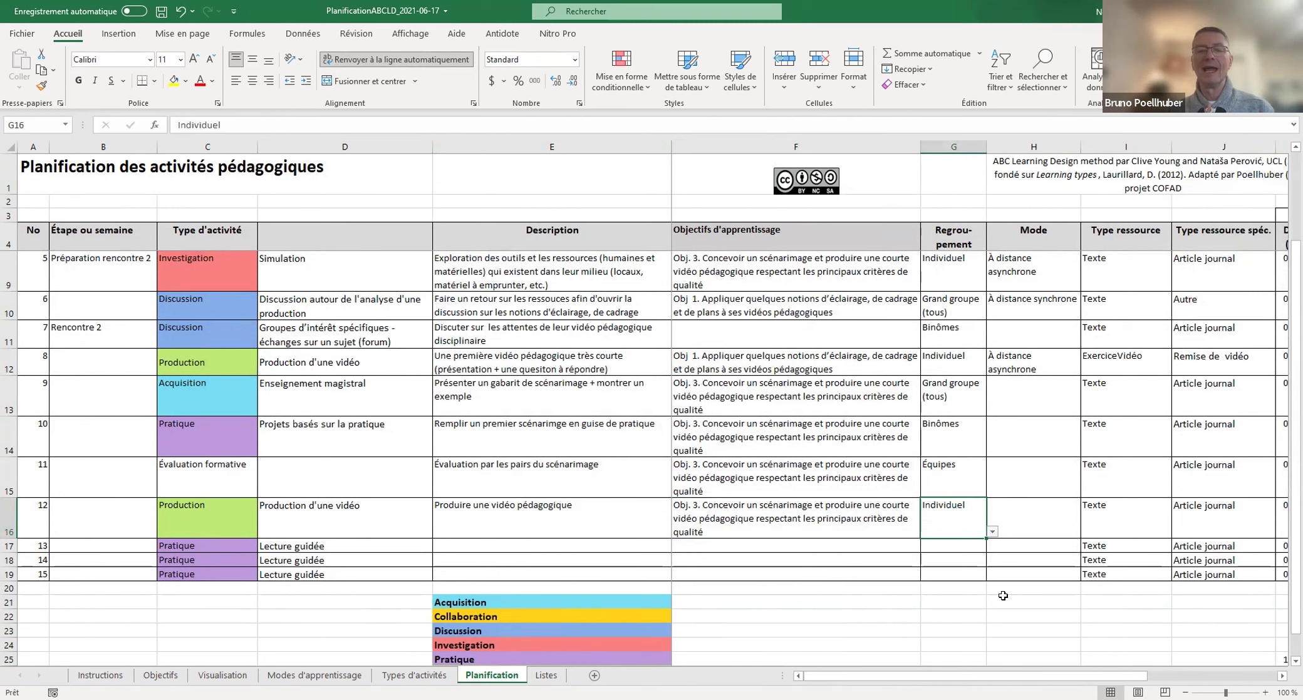
left_click(1048, 505)
left_click(1087, 531)
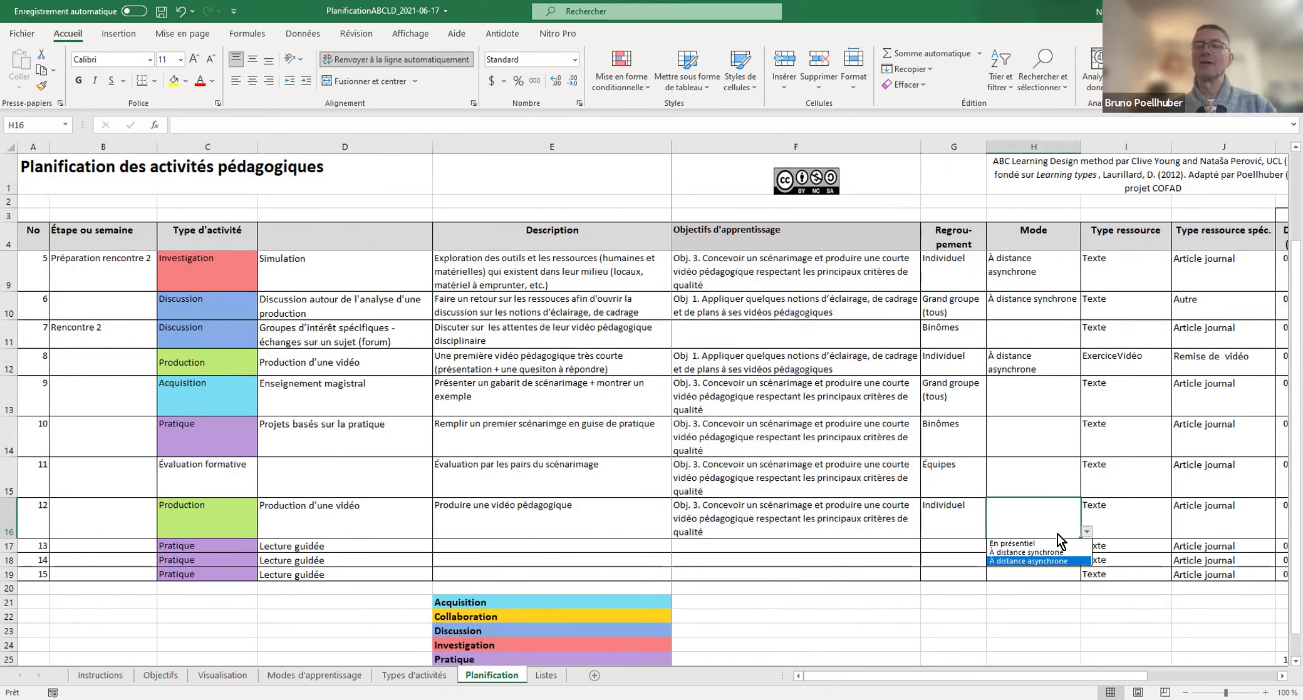
left_click(1056, 557)
Step: Set the mode of activity 11 to "À distance asynchrone"
left_click(1047, 473)
left_click(1087, 490)
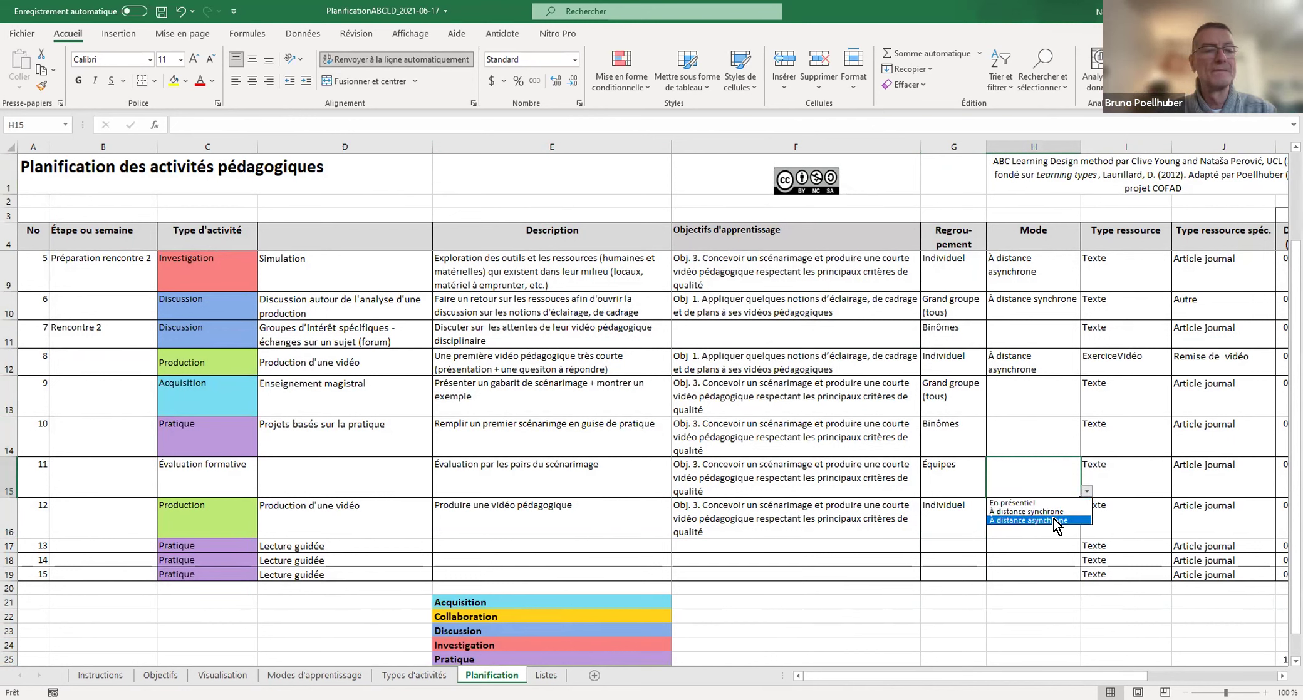
left_click(1040, 439)
left_click(1085, 453)
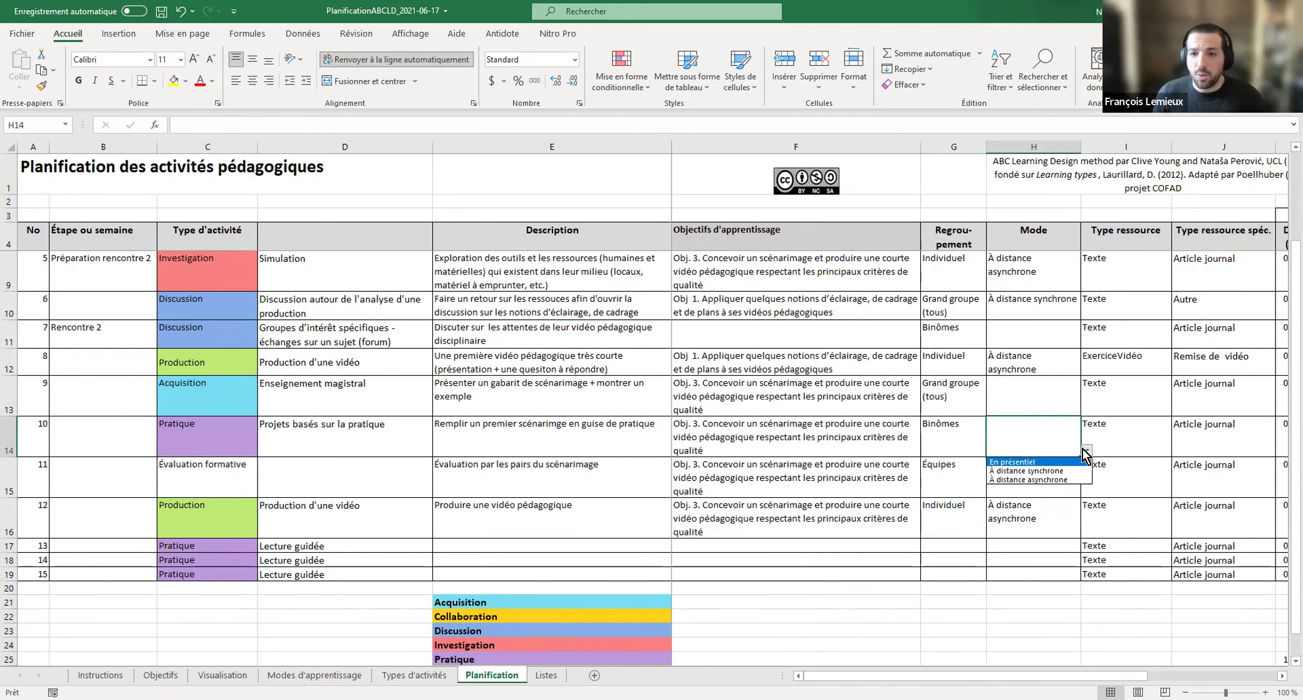
left_click(1033, 396)
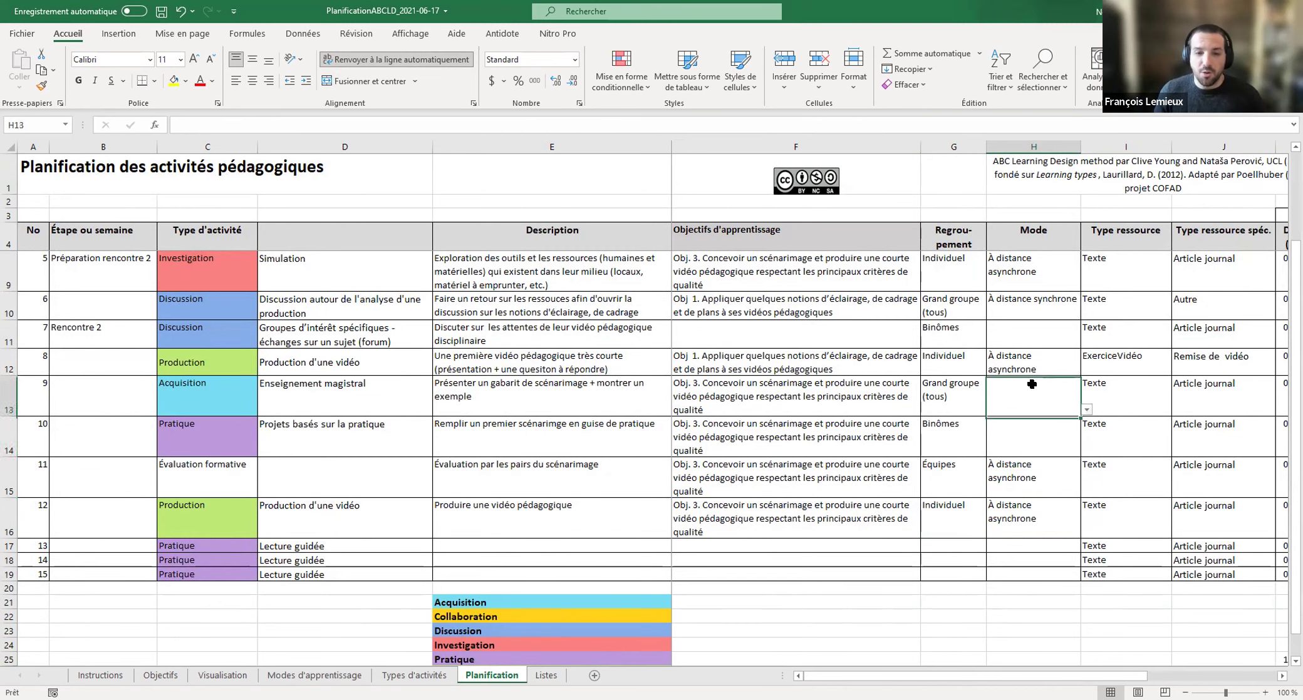
Step: Set the mode of activity 7 in Rencontre 2 to "À distance synchrone"
left_click(1012, 323)
left_click(1086, 341)
left_click(1063, 363)
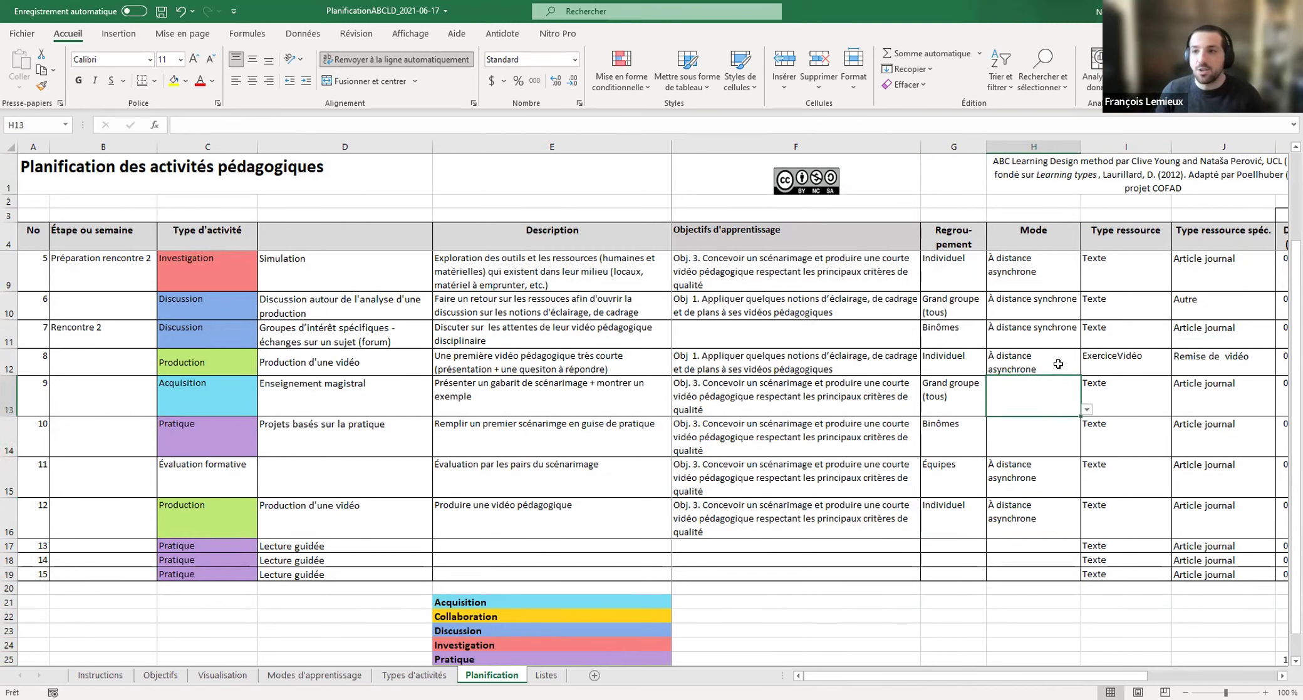
key("Down")
key("Down")
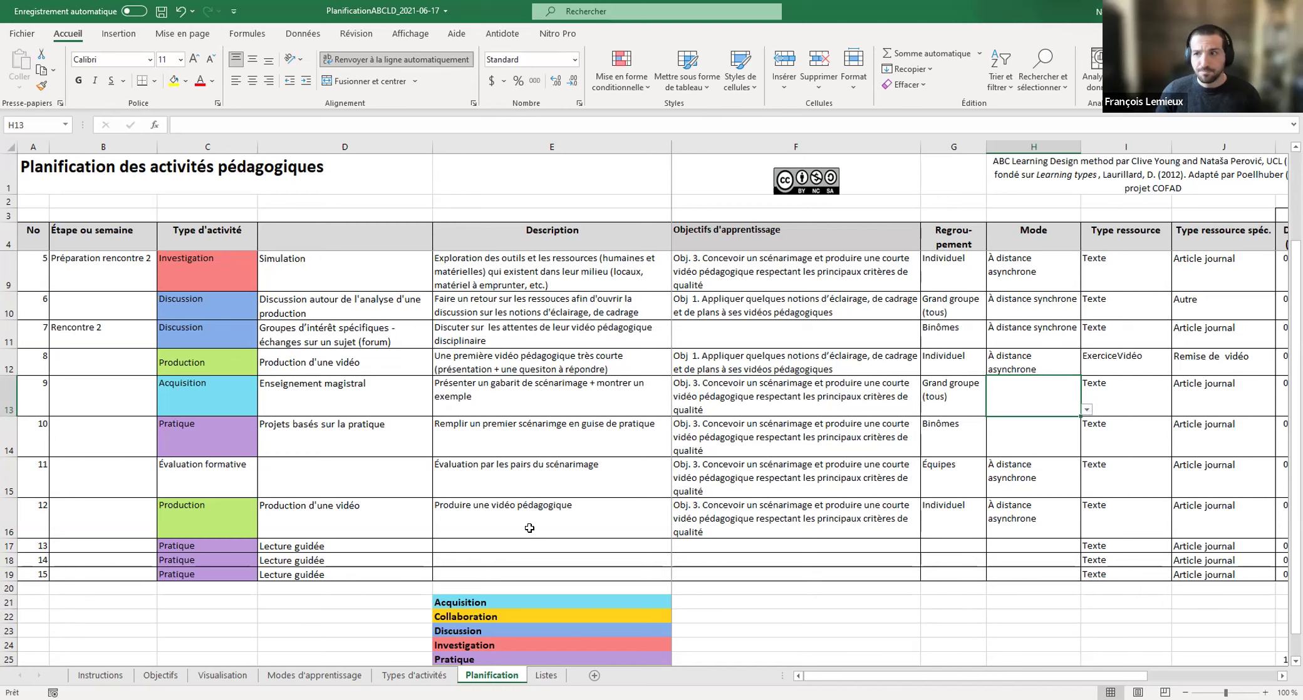
left_click(1209, 476)
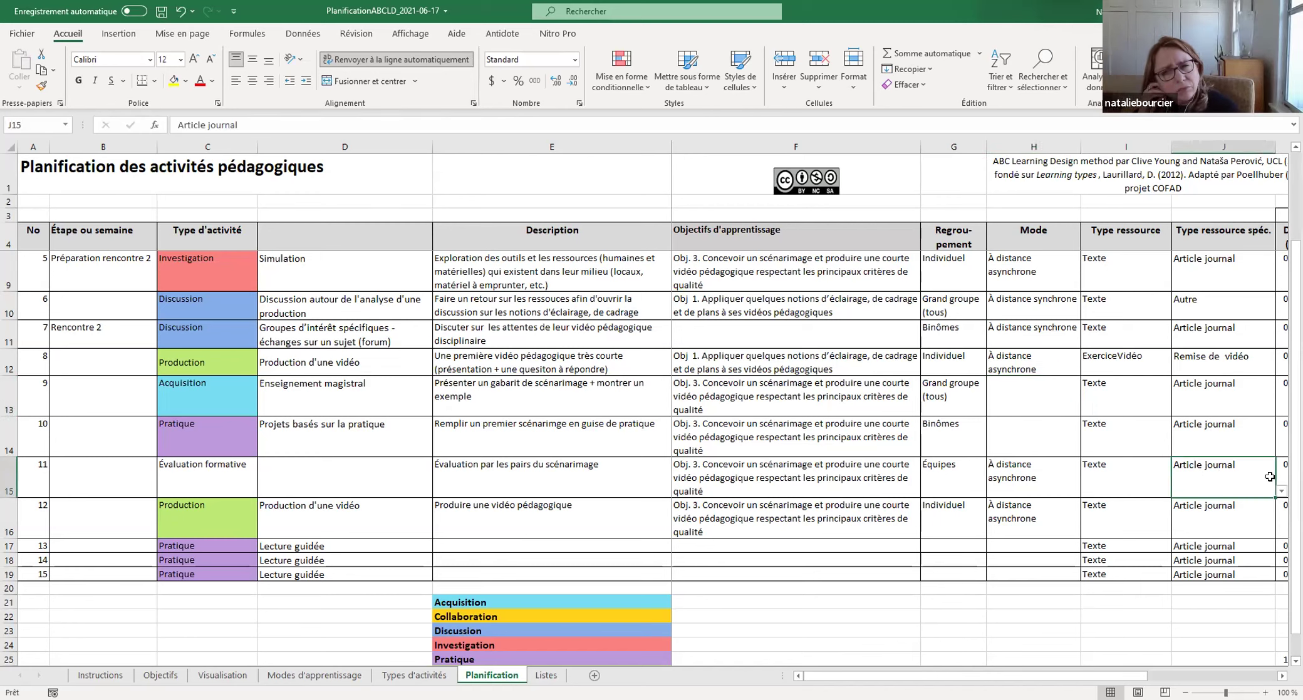
Step: Set the mode of activities 9 and 10 to "À distance synchrone"
left_click(1021, 396)
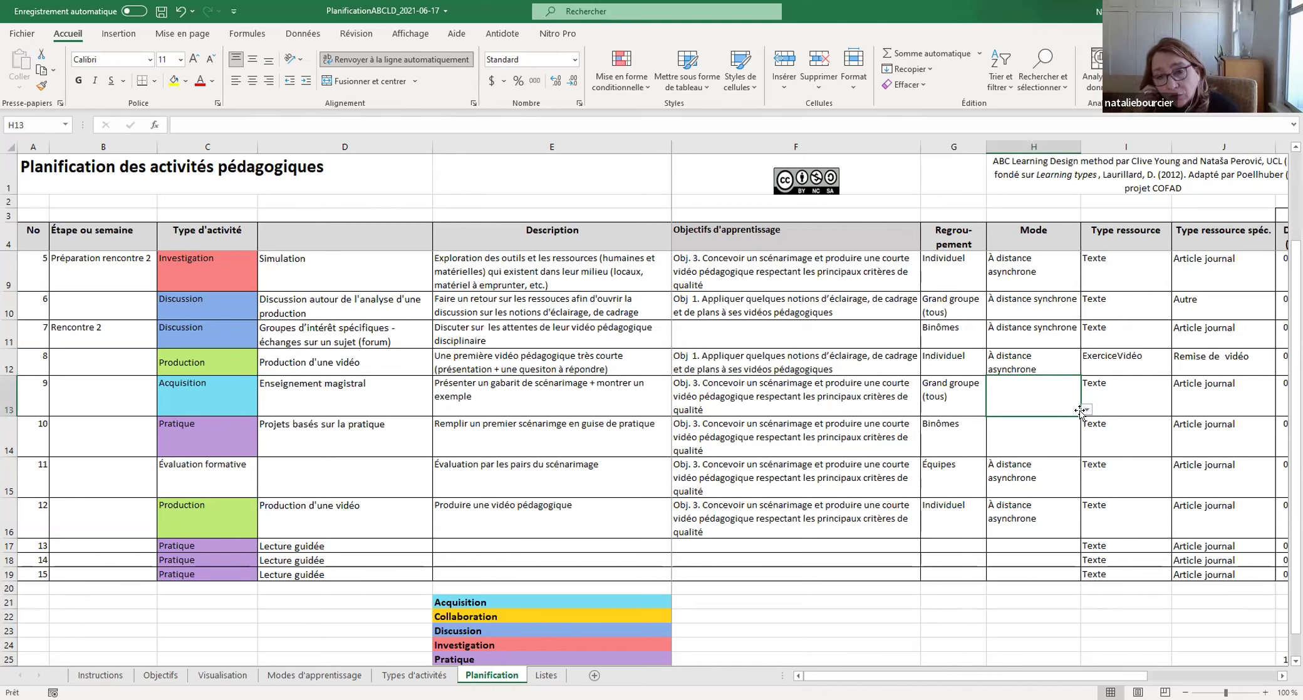
left_click(1087, 408)
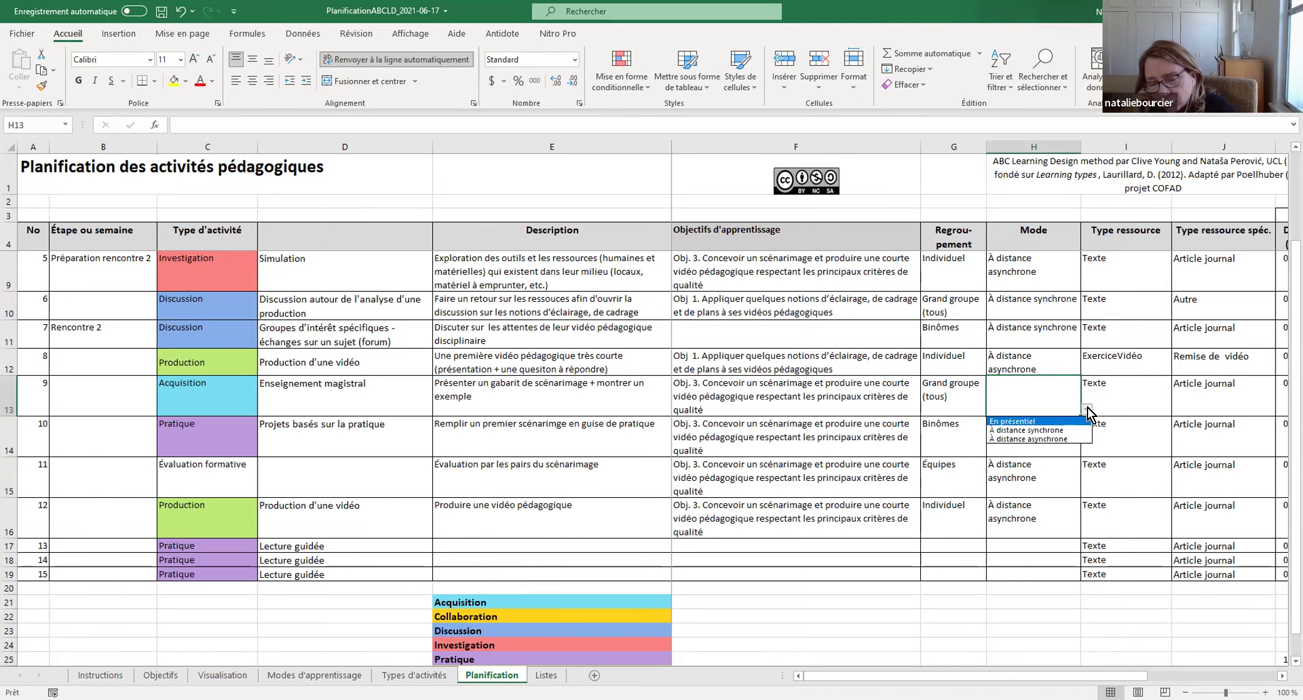
left_click(1058, 430)
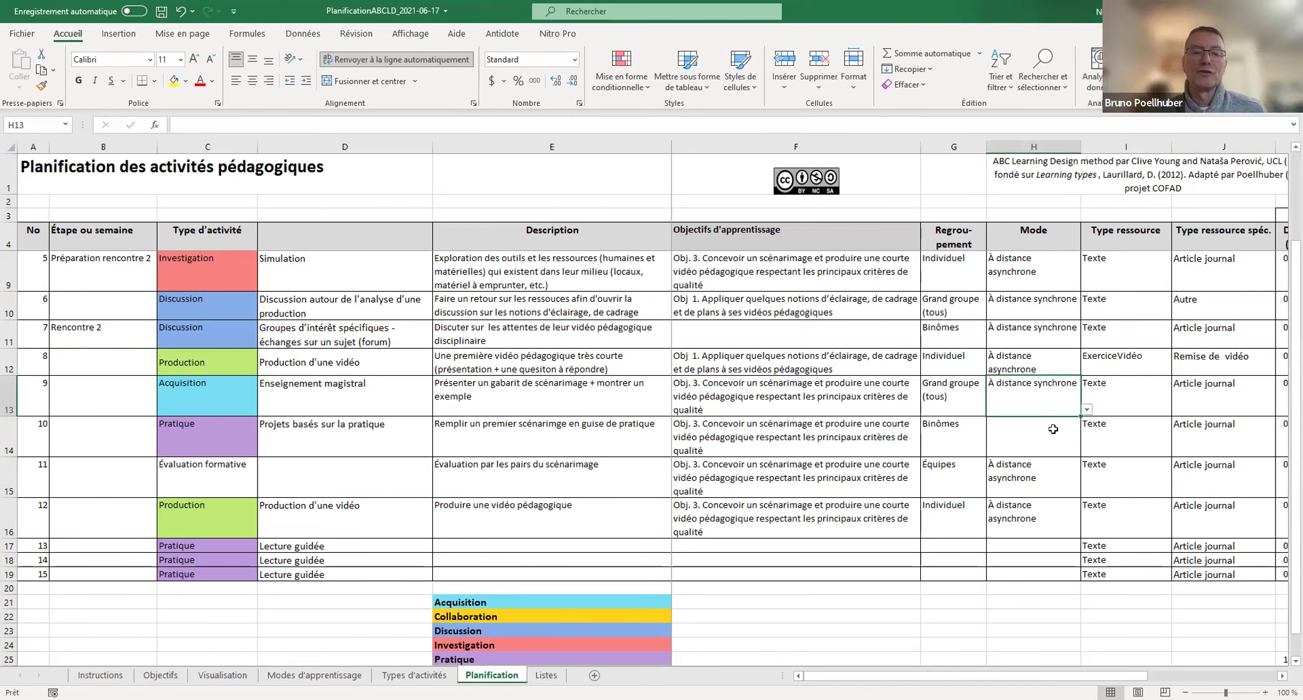
left_click(1077, 446)
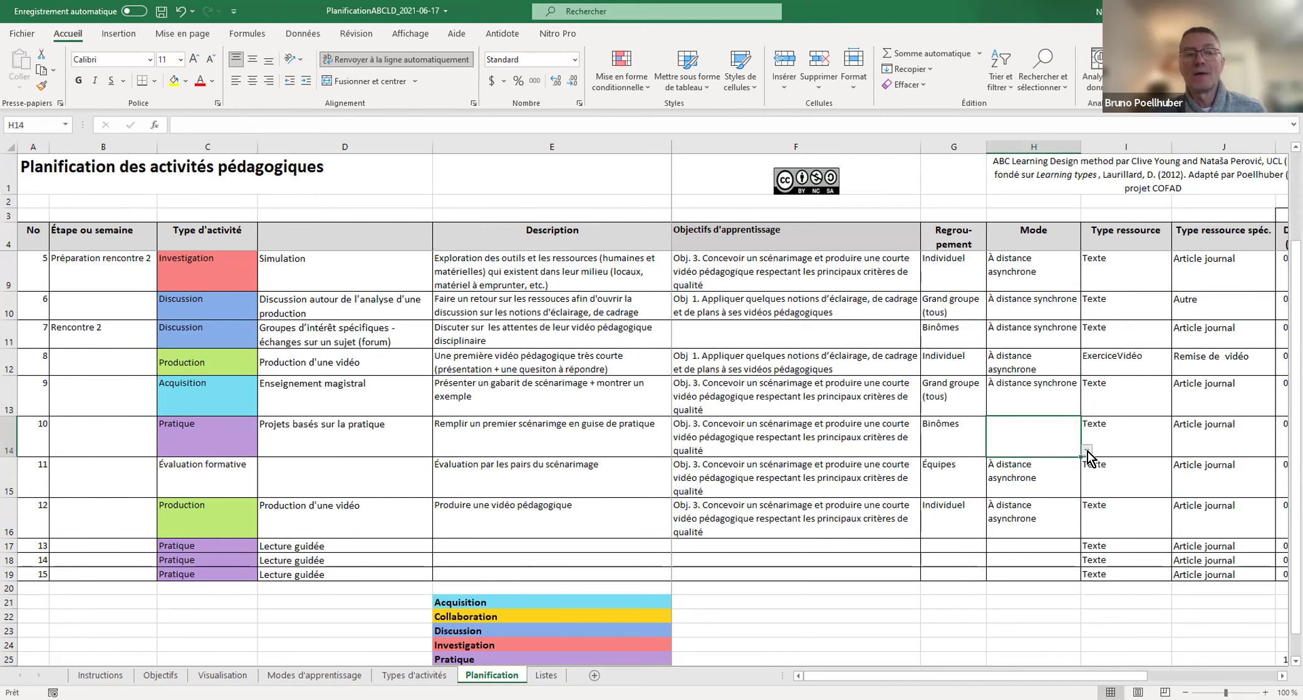
left_click(1087, 451)
left_click(1052, 462)
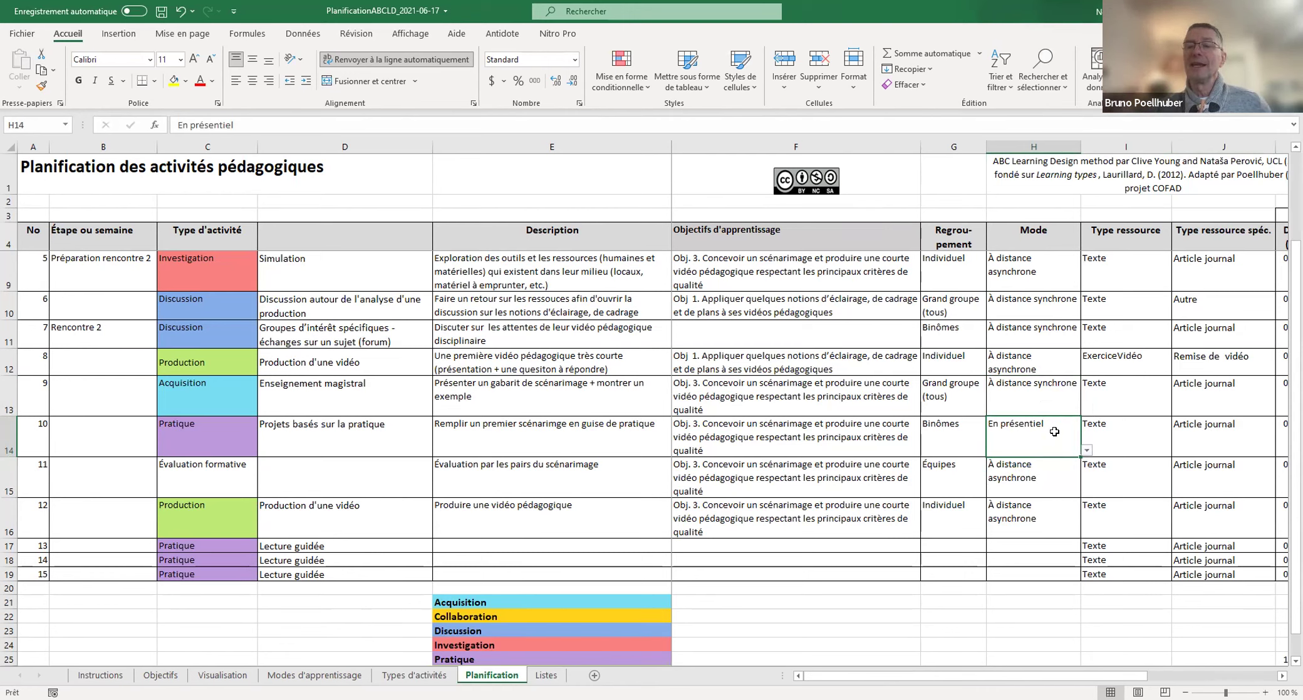
left_click(1086, 451)
left_click(1058, 474)
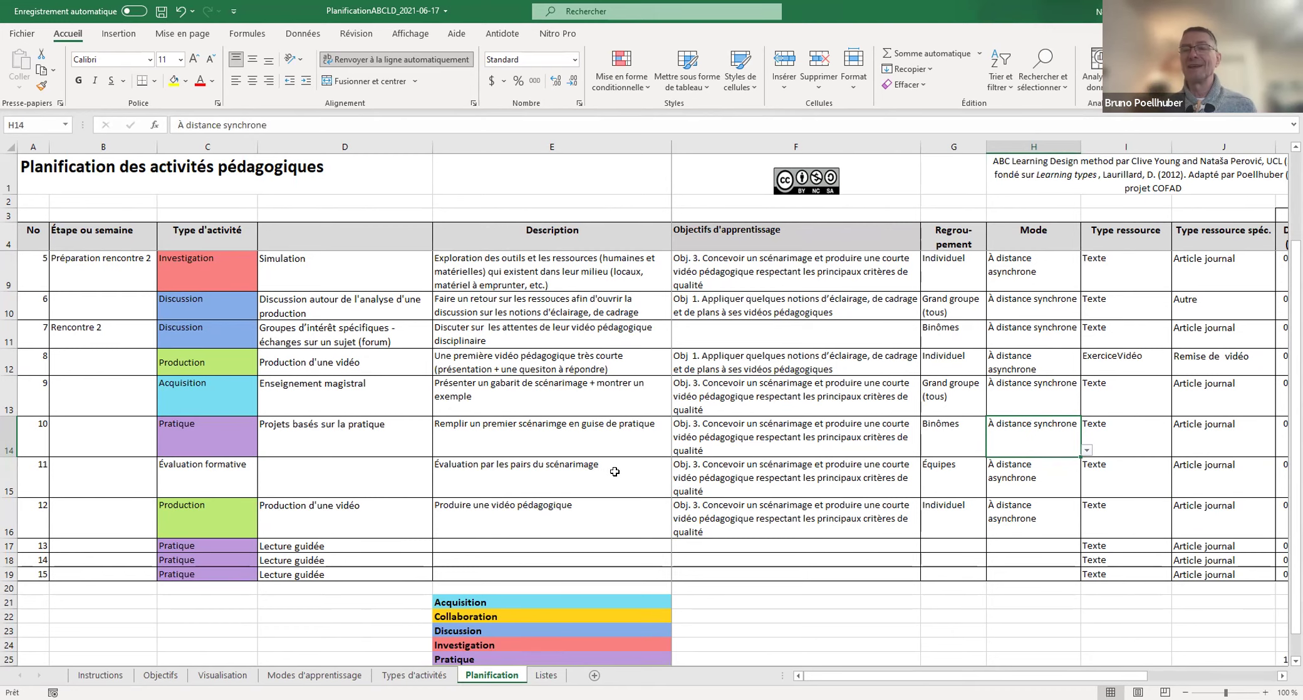
Step: Clear the specific activity of activity 2 by choosing the blank option
scroll(510, 484, "up", 2)
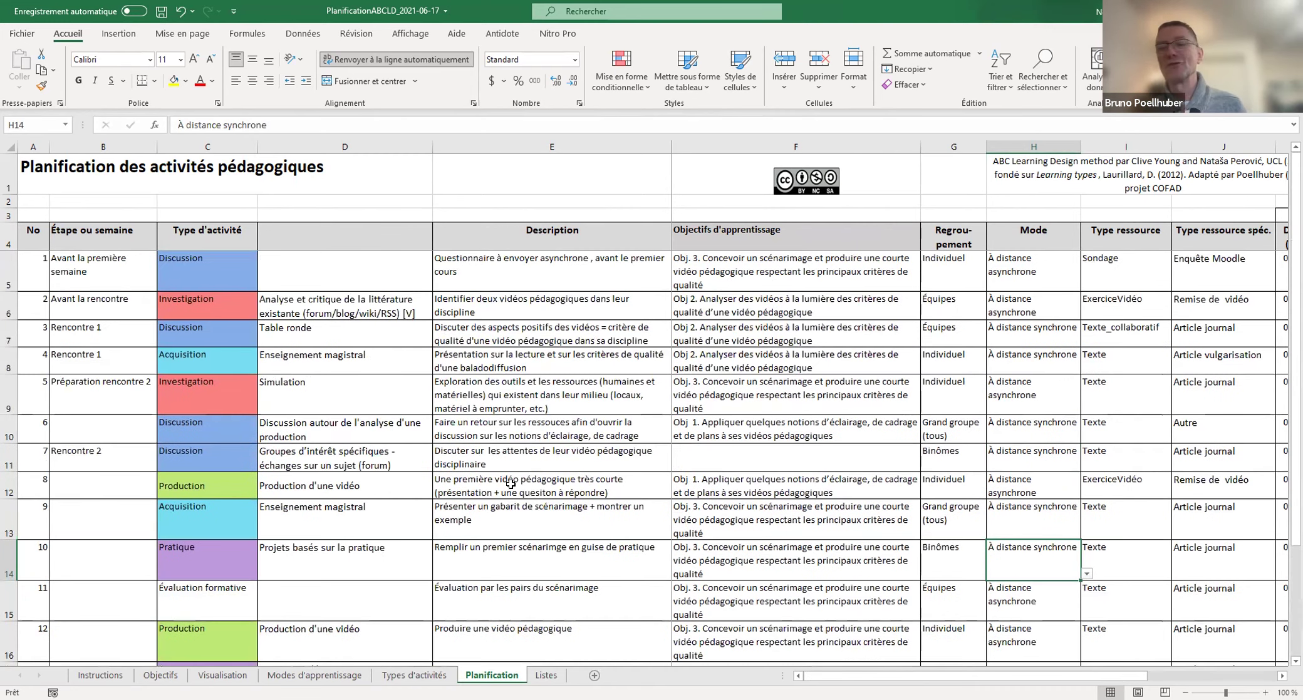
left_click(395, 320)
left_click(439, 312)
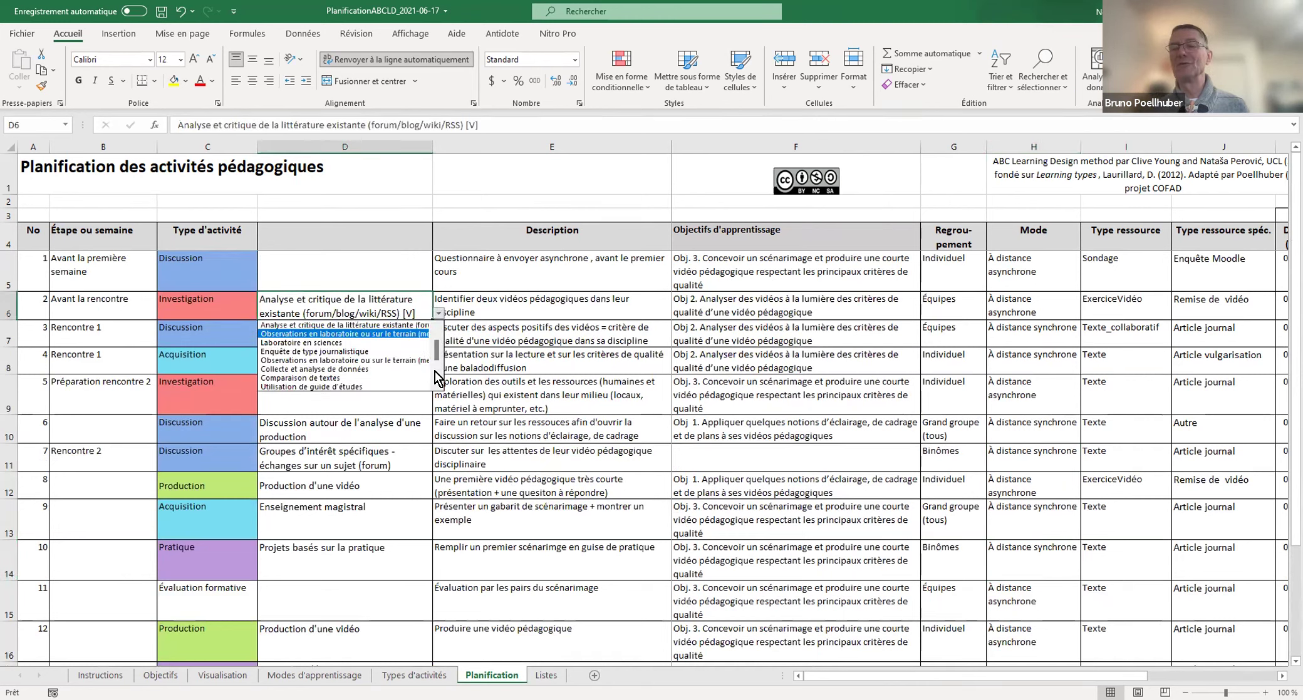
scroll(436, 376, "down", 3)
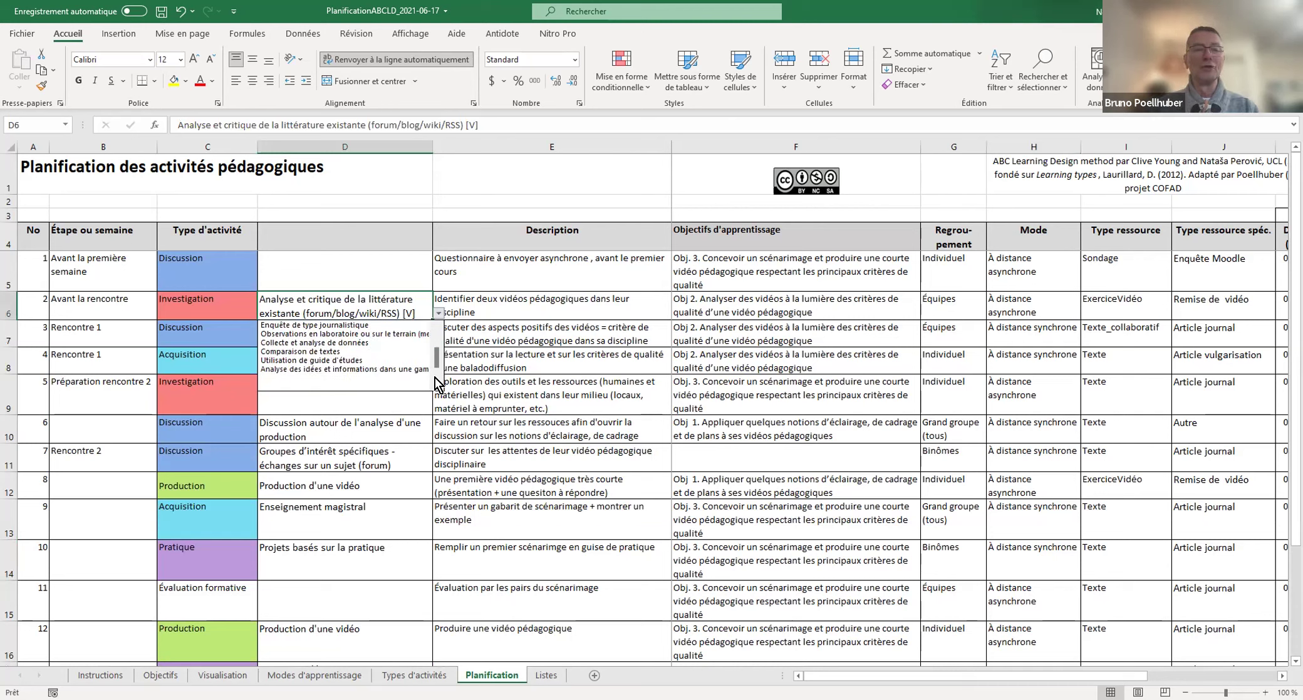
mouse_move(437, 361)
left_mouse_down()
mouse_move(436, 335)
mouse_move(433, 361)
left_mouse_up()
left_click(406, 357)
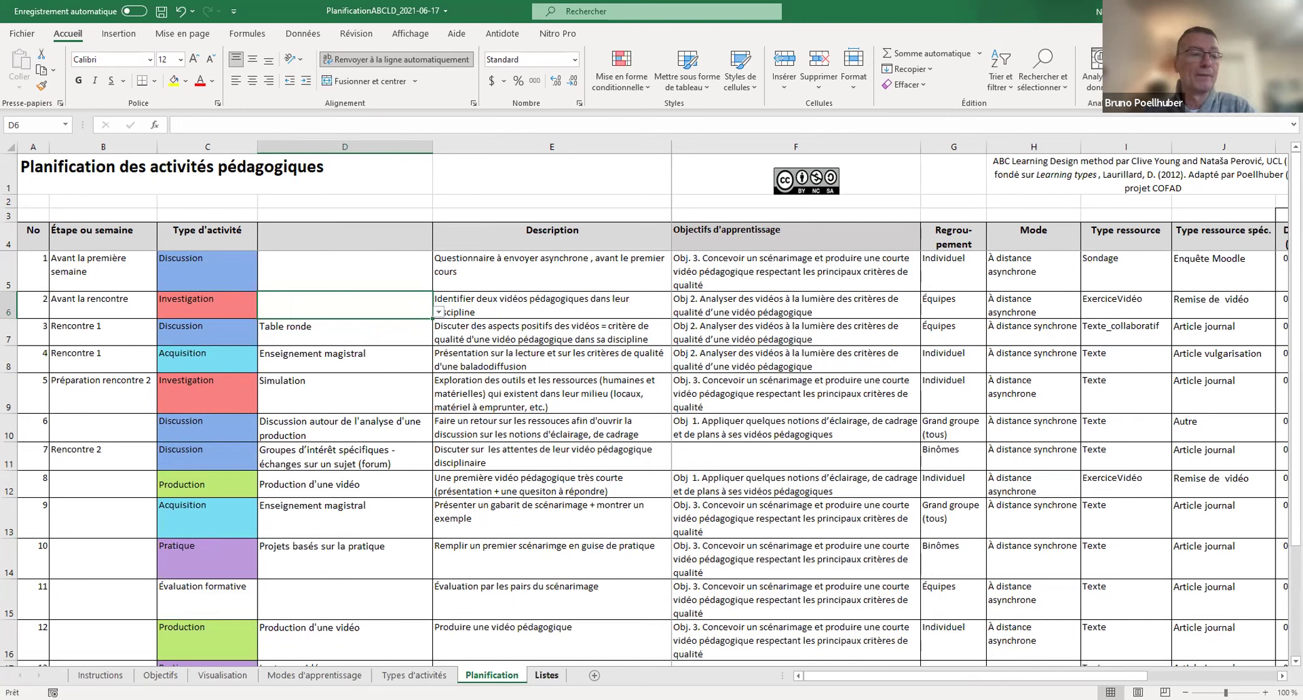
Step: Set activity 13's type to "Réflexivité_métacognition" and its specific activity to "Réflexion sur une lecture, une vidéo, une expérience"
scroll(542, 566, "down", 2)
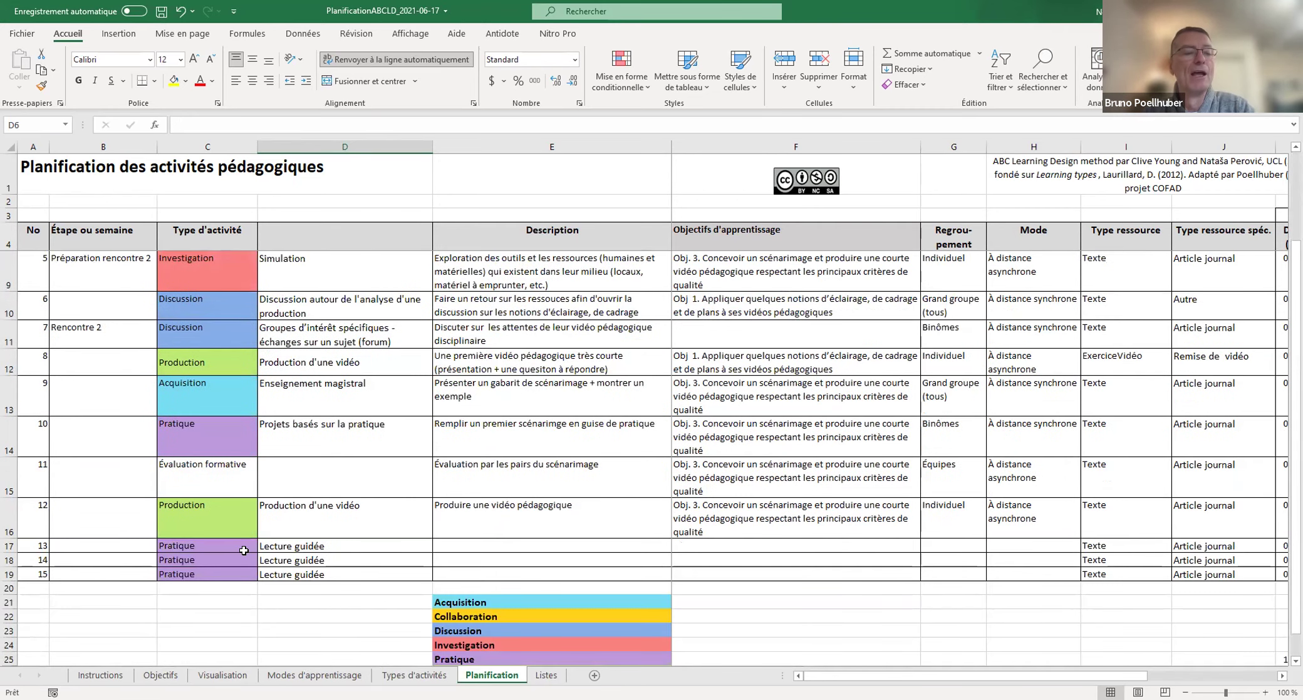
left_click(240, 551)
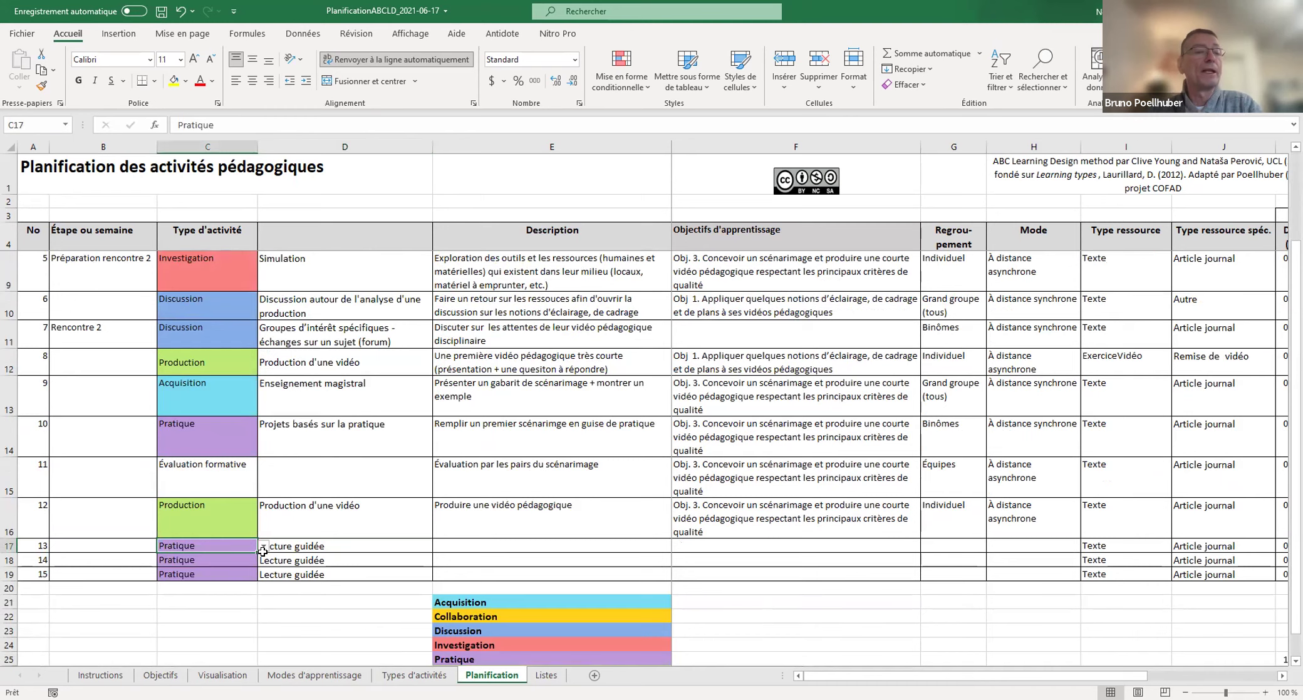
left_click(263, 546)
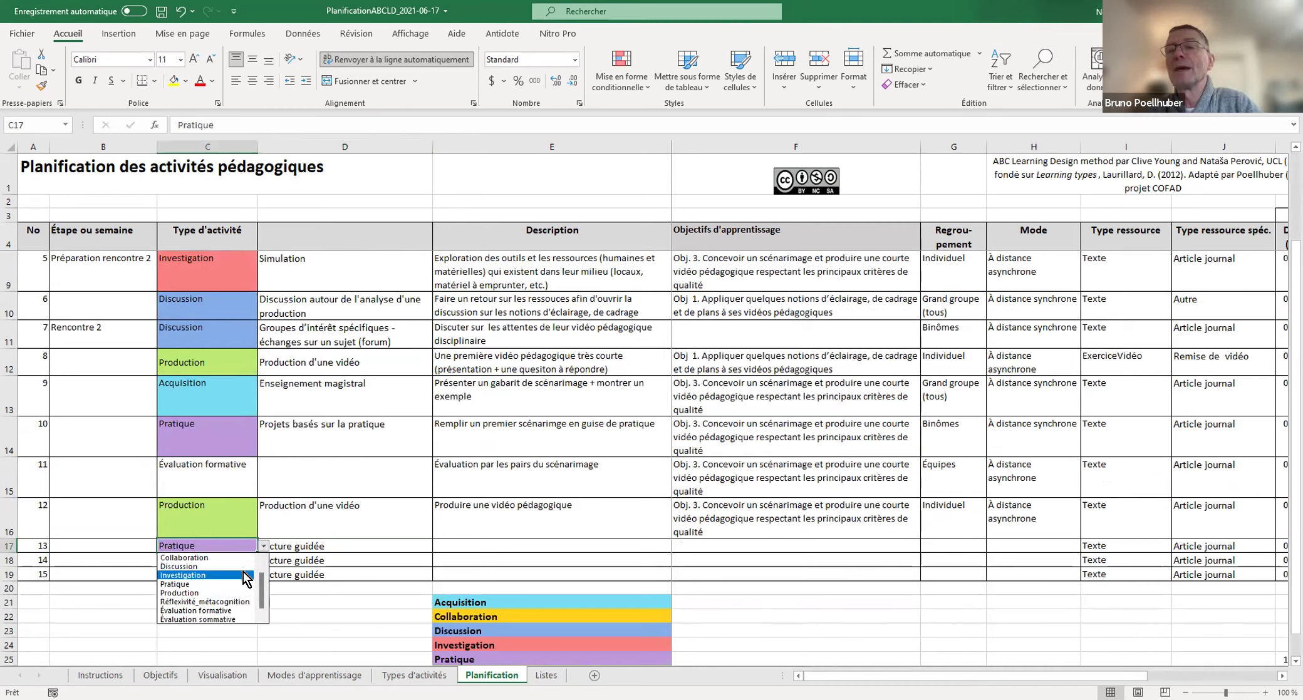
left_click(229, 602)
left_click(408, 549)
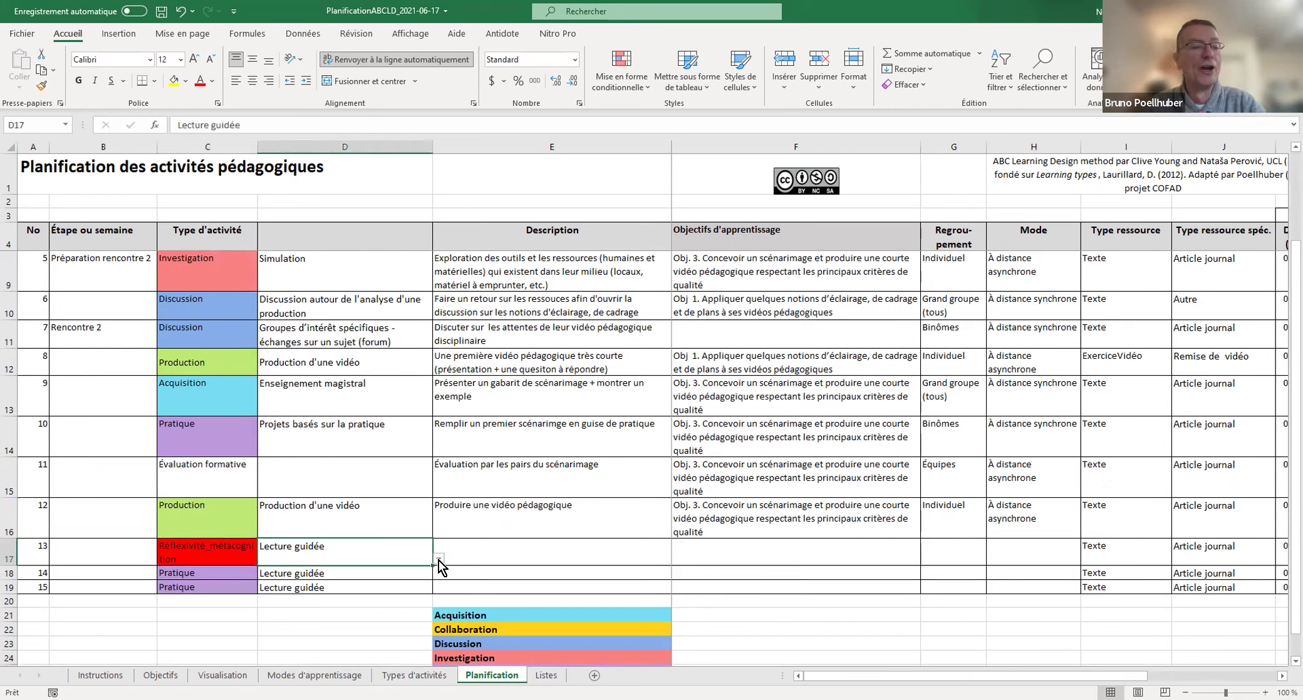
left_click(439, 560)
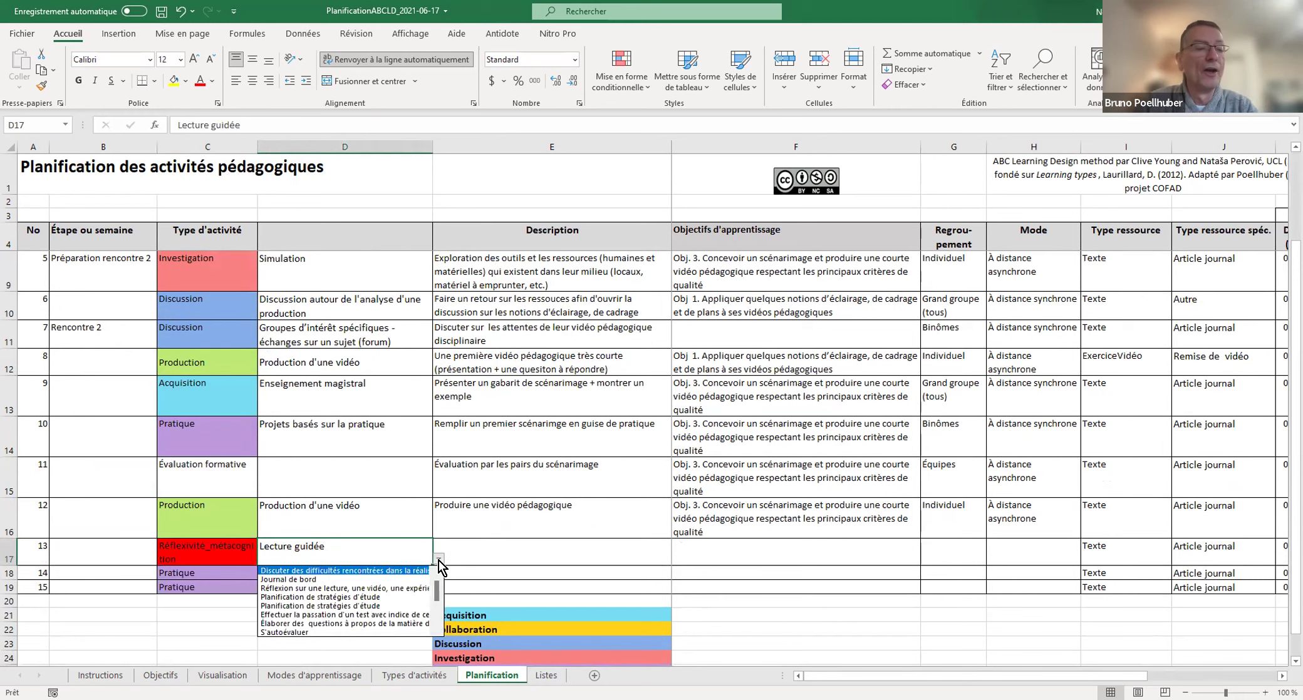
left_click(408, 588)
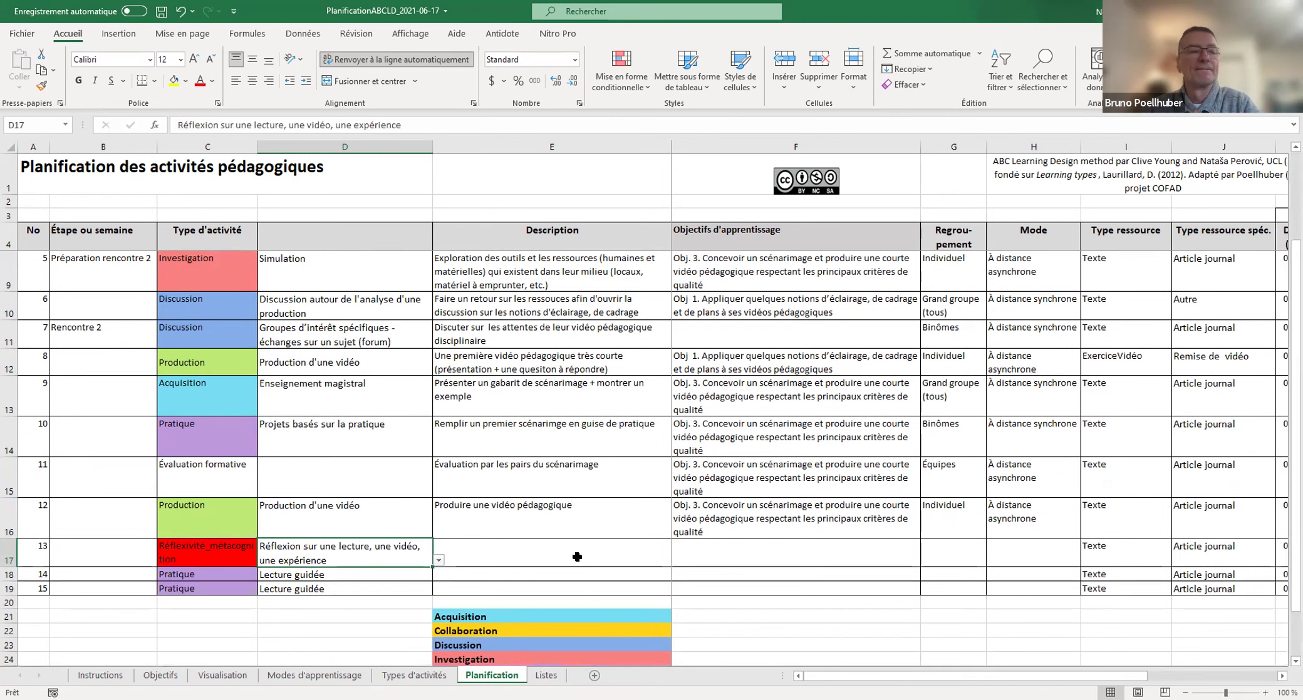
left_click(598, 556)
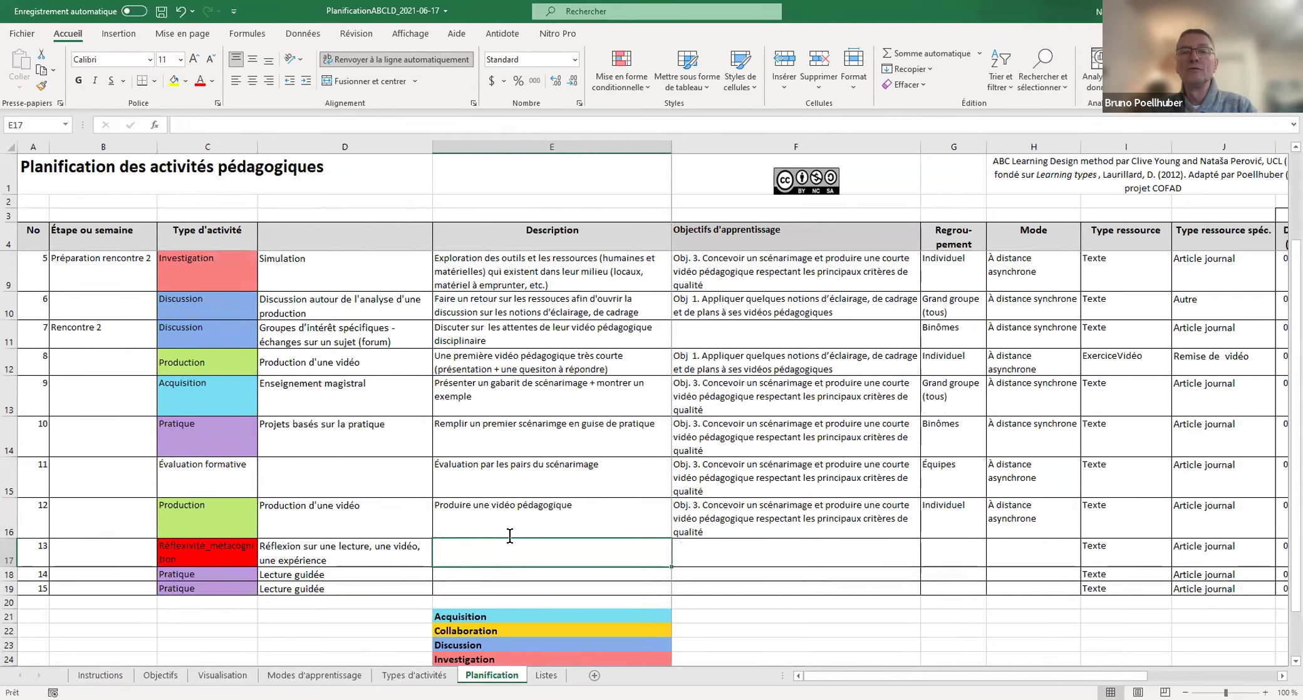
Step: Enter "Réfléchir sur les compétences développées lors de la vidéo pédagogique" as the description of activity 13
type("Com")
key("BackSpace")
key("BackSpace")
type("Réflé")
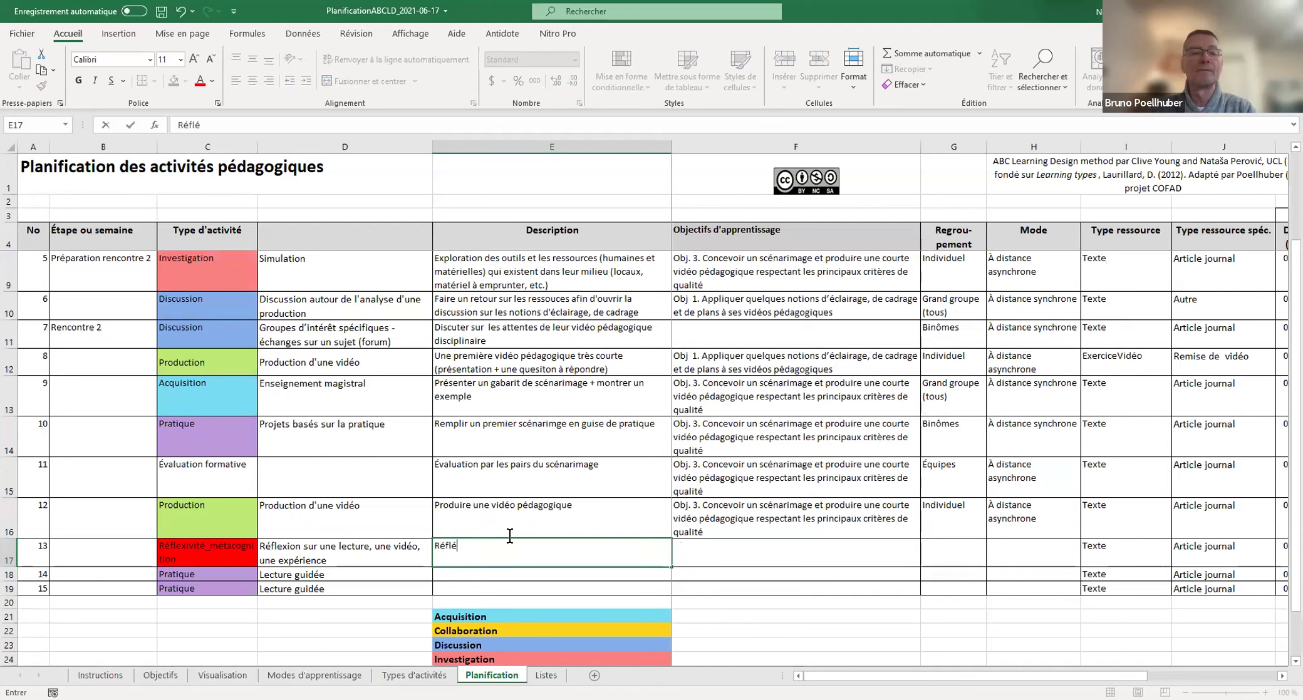
type("chir sur les com")
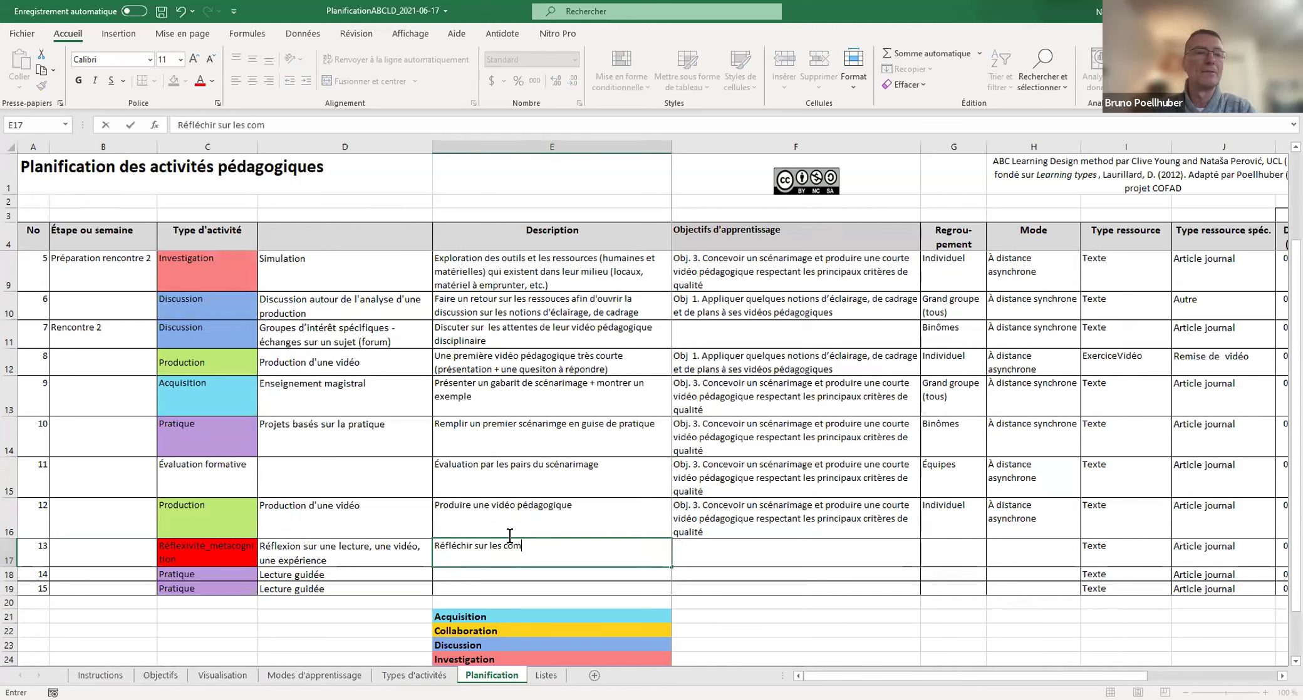
type("pétences développées lors de la vidéo pédagogiques")
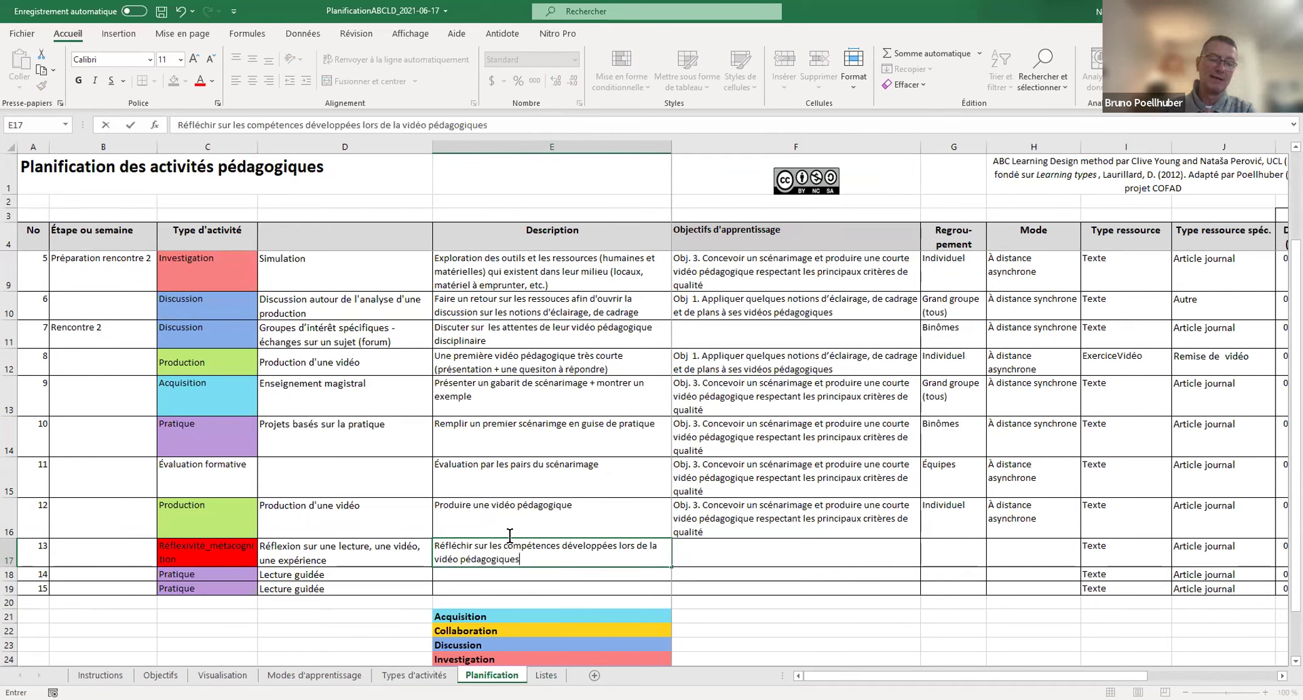
key("Return")
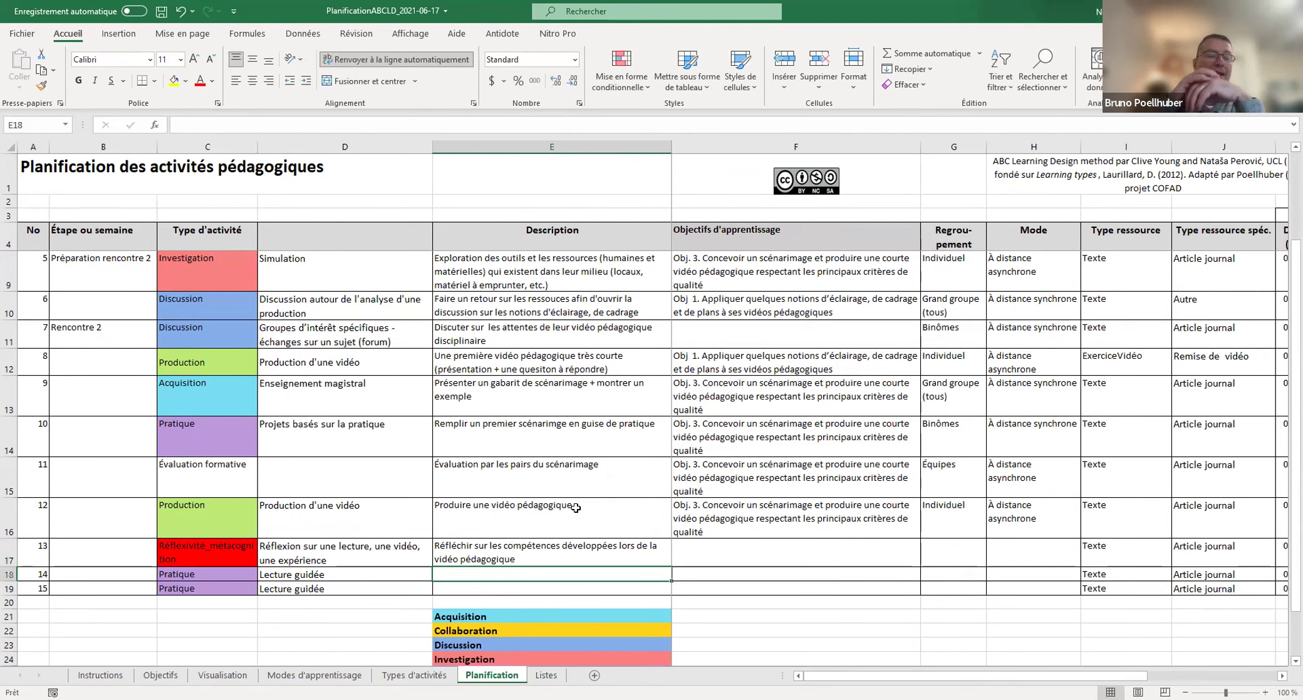
Step: Set activity 13's grouping to "Individuel" and its learning objective to Obj. 3 on designing a storyboard and producing a short educational video
left_click(975, 556)
left_click(991, 561)
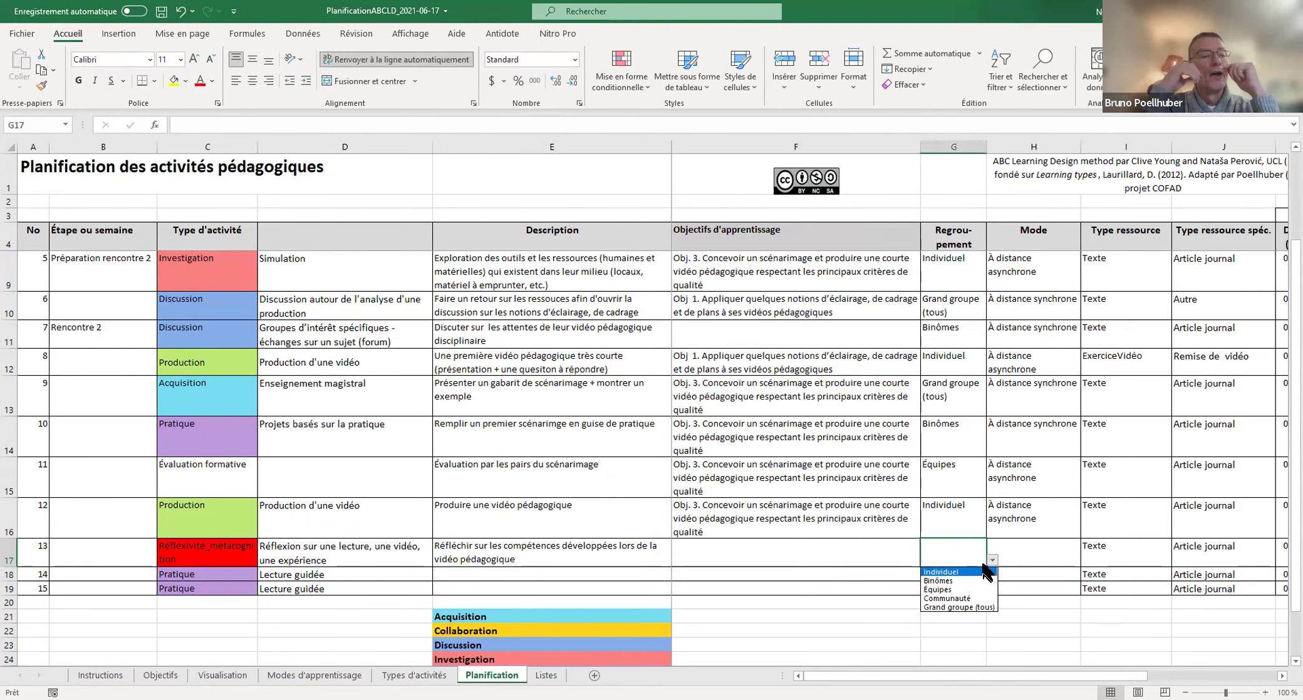
left_click(962, 572)
left_click(845, 557)
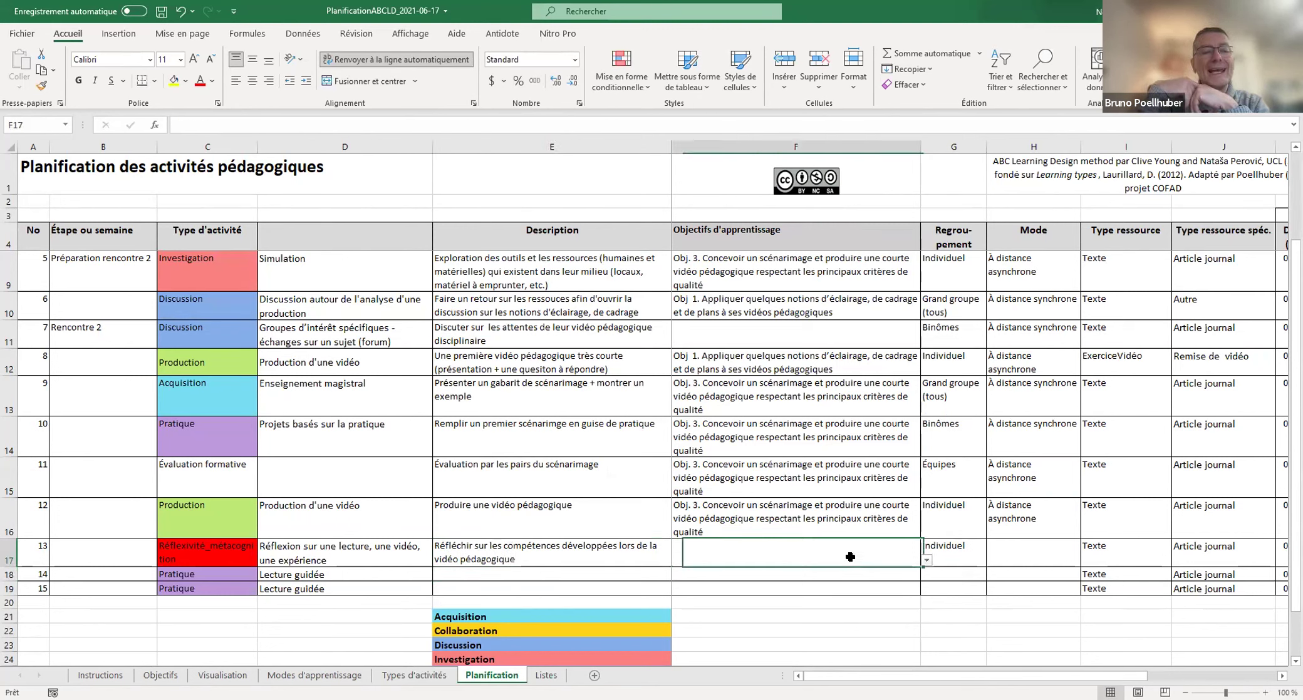
left_click(925, 559)
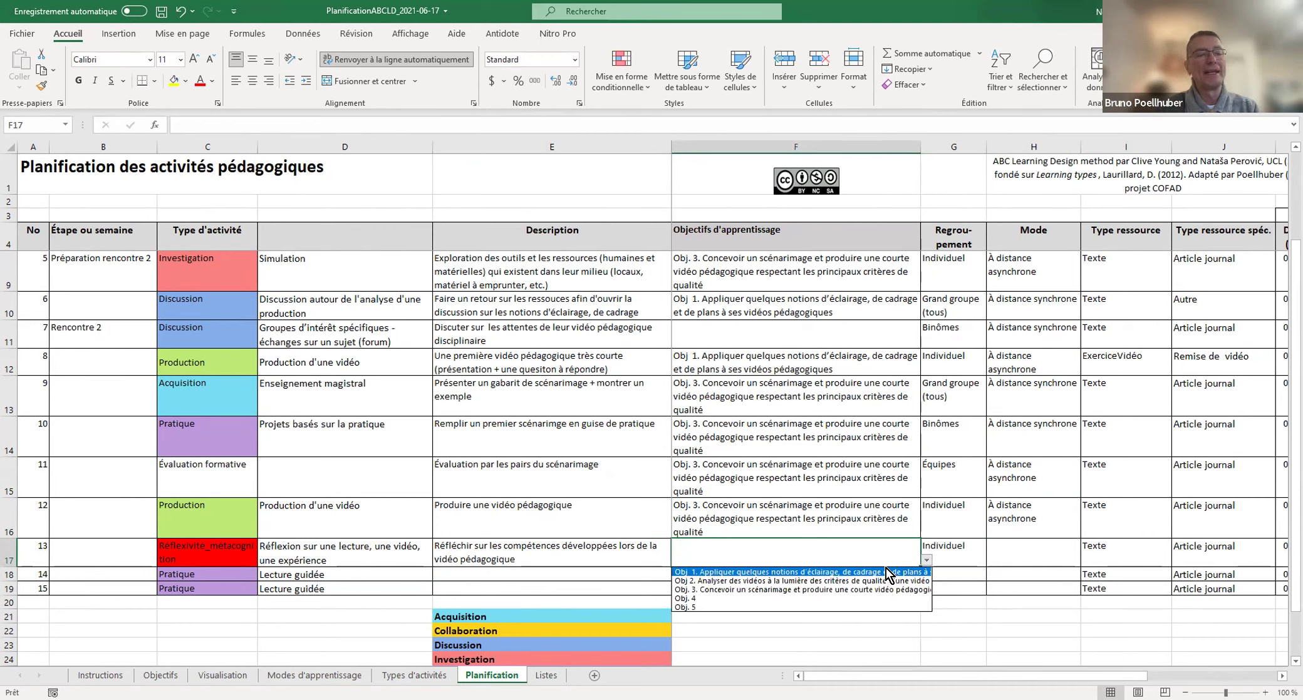
left_click(885, 568)
left_click(926, 560)
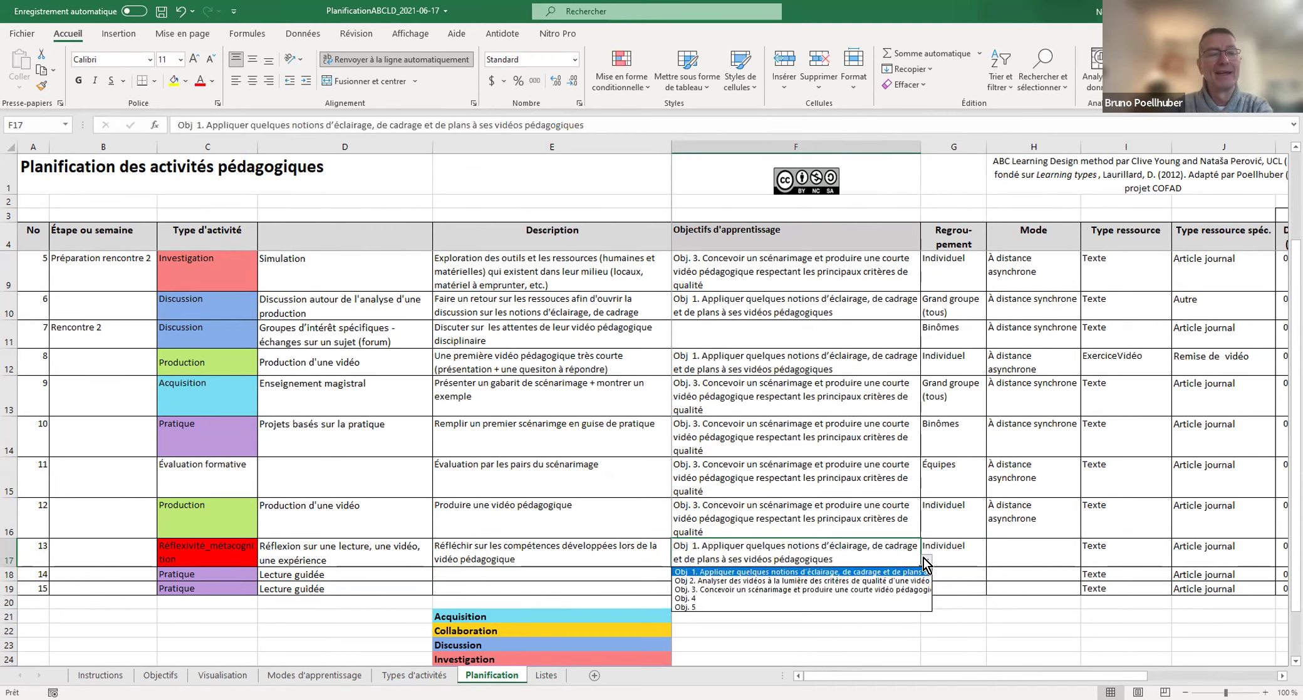
left_click(864, 590)
left_click(833, 616)
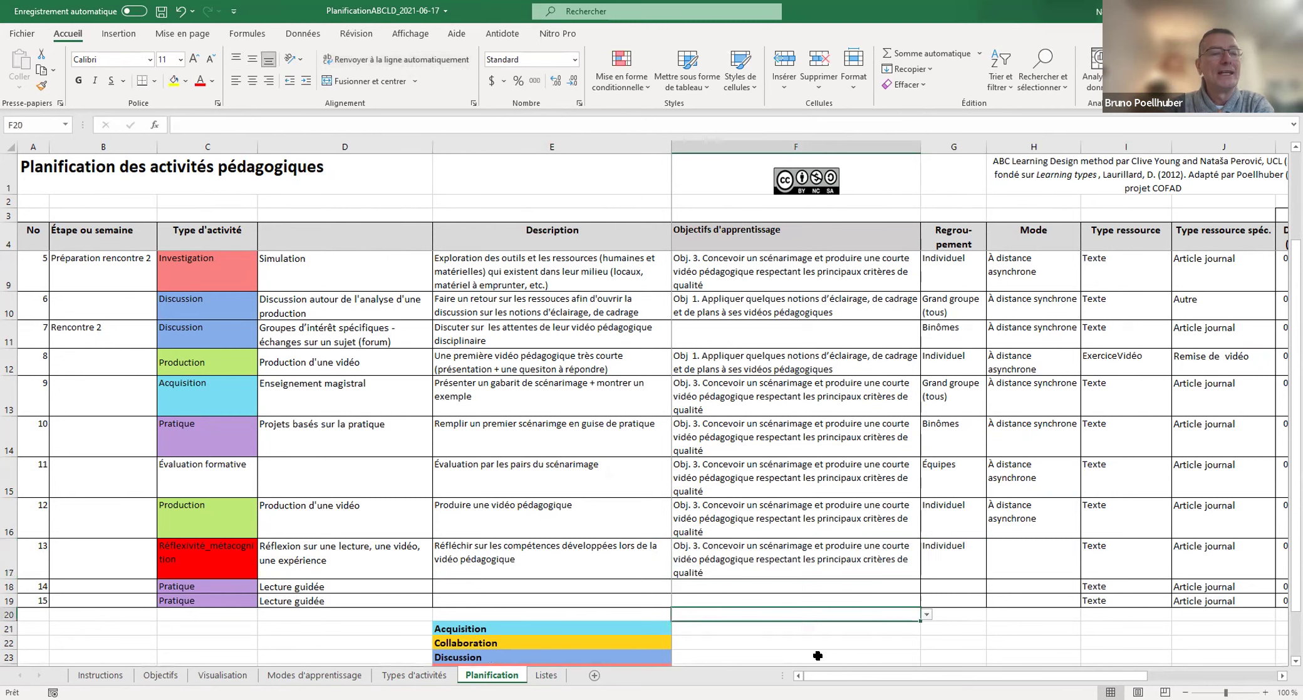
Step: Set activity 13's mode to "À distance asynchrone" and look through its specific resource type options
left_click(1018, 571)
left_click(1086, 572)
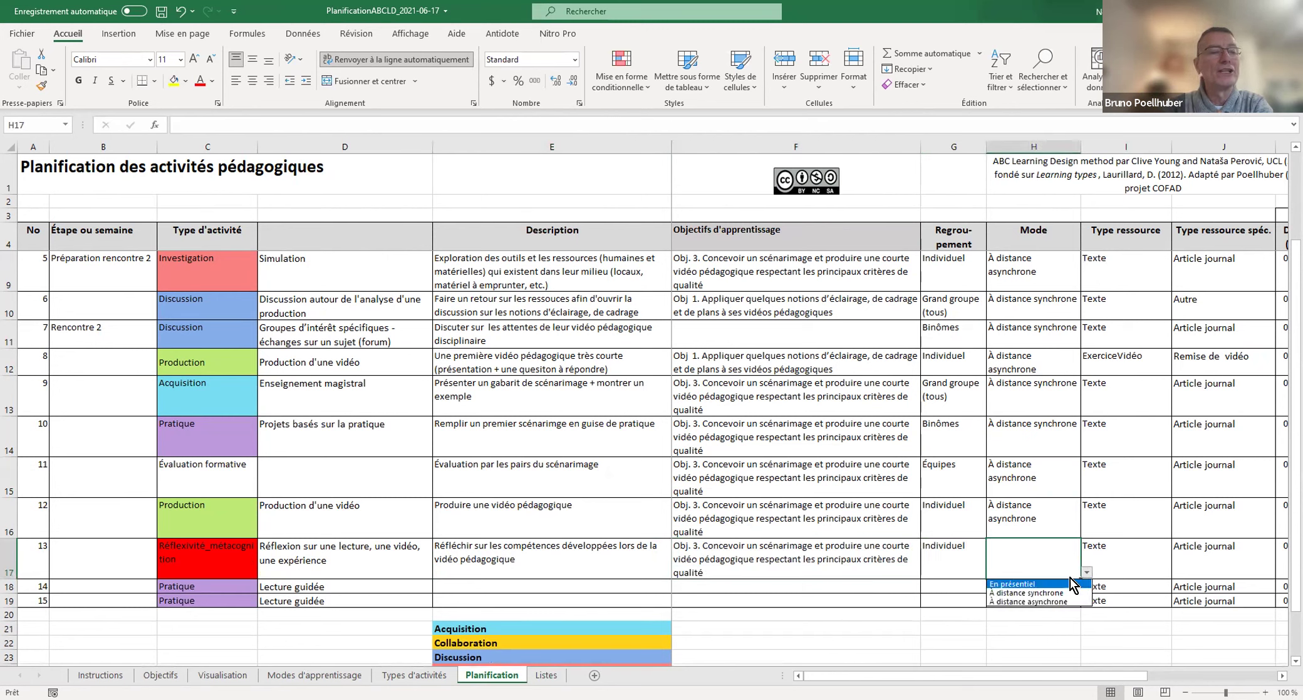
left_click(1055, 600)
left_click(1165, 564)
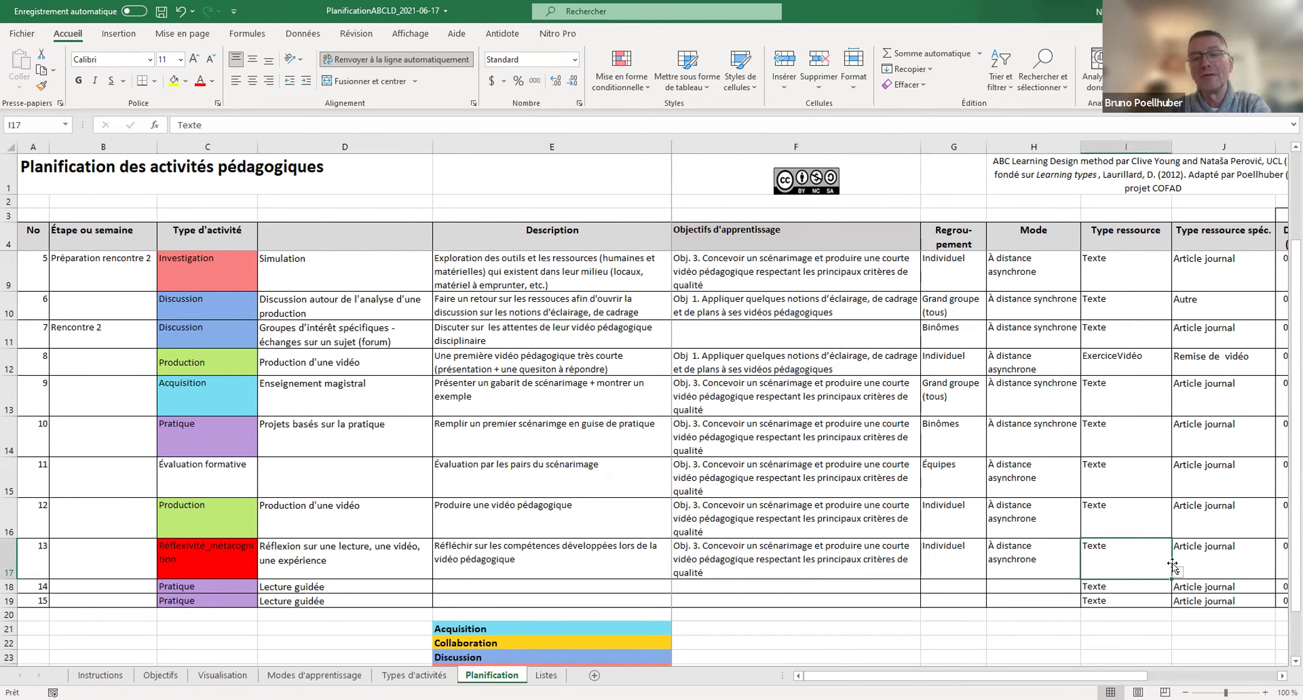
left_click(1177, 571)
left_click(1205, 568)
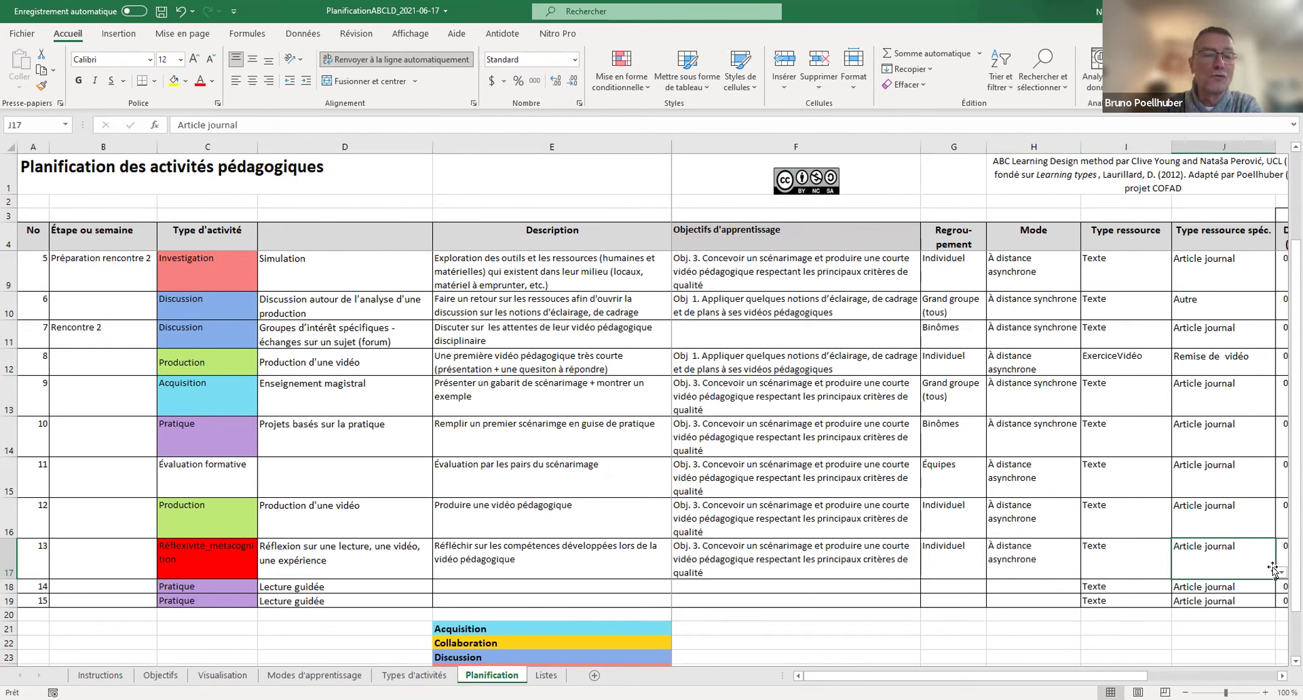
left_click(1281, 572)
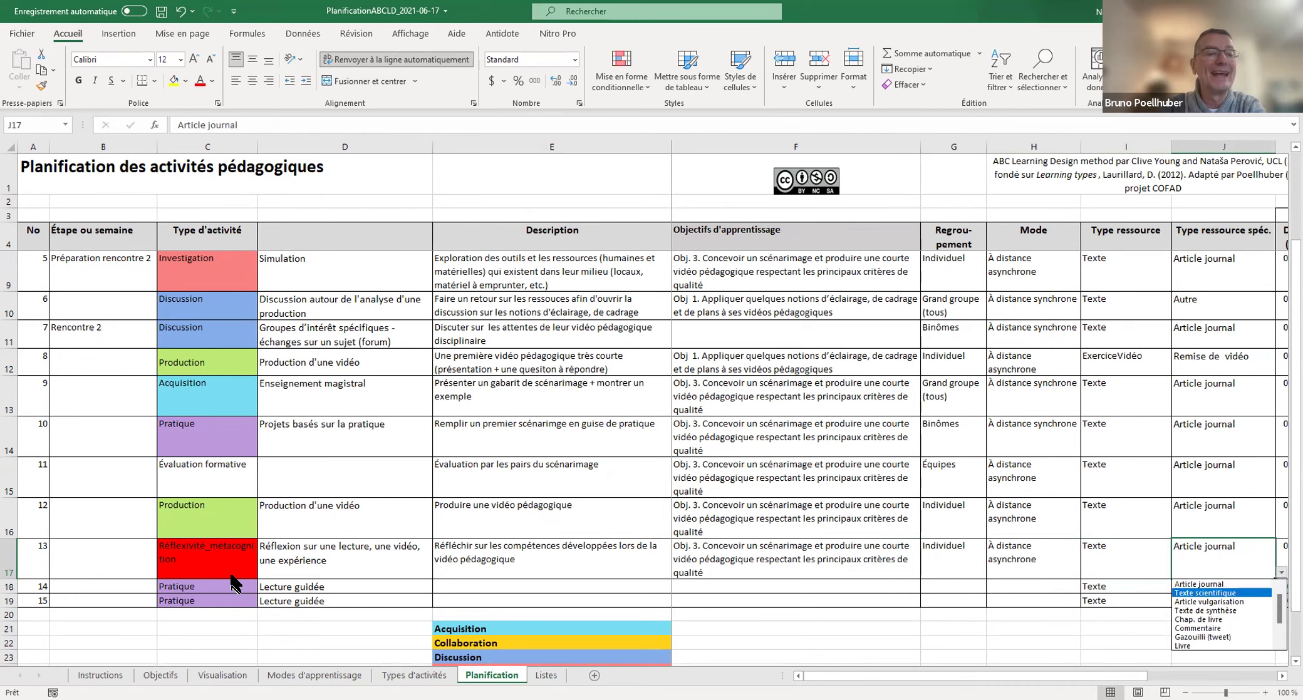
key("Escape")
Step: Check the estimated versus planned learning modes chart on the Visualisation sheet, and return to the Planification sheet
scroll(198, 540, "up", 2)
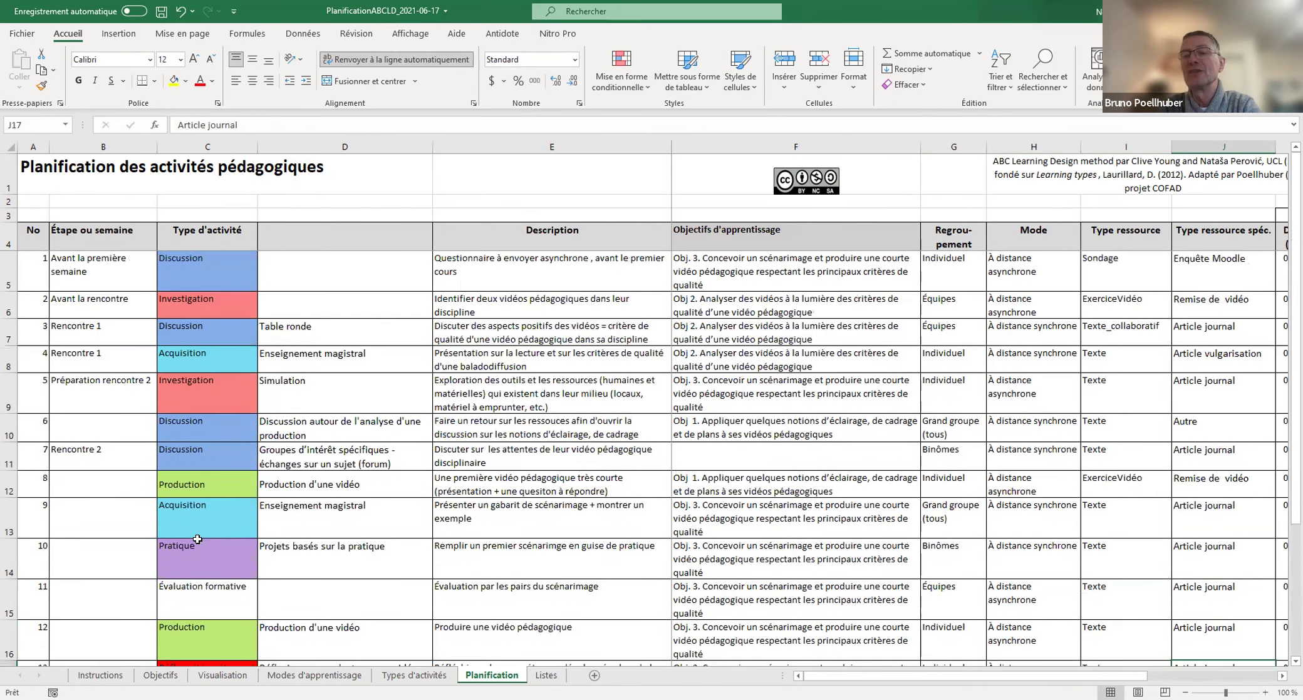
left_click(222, 675)
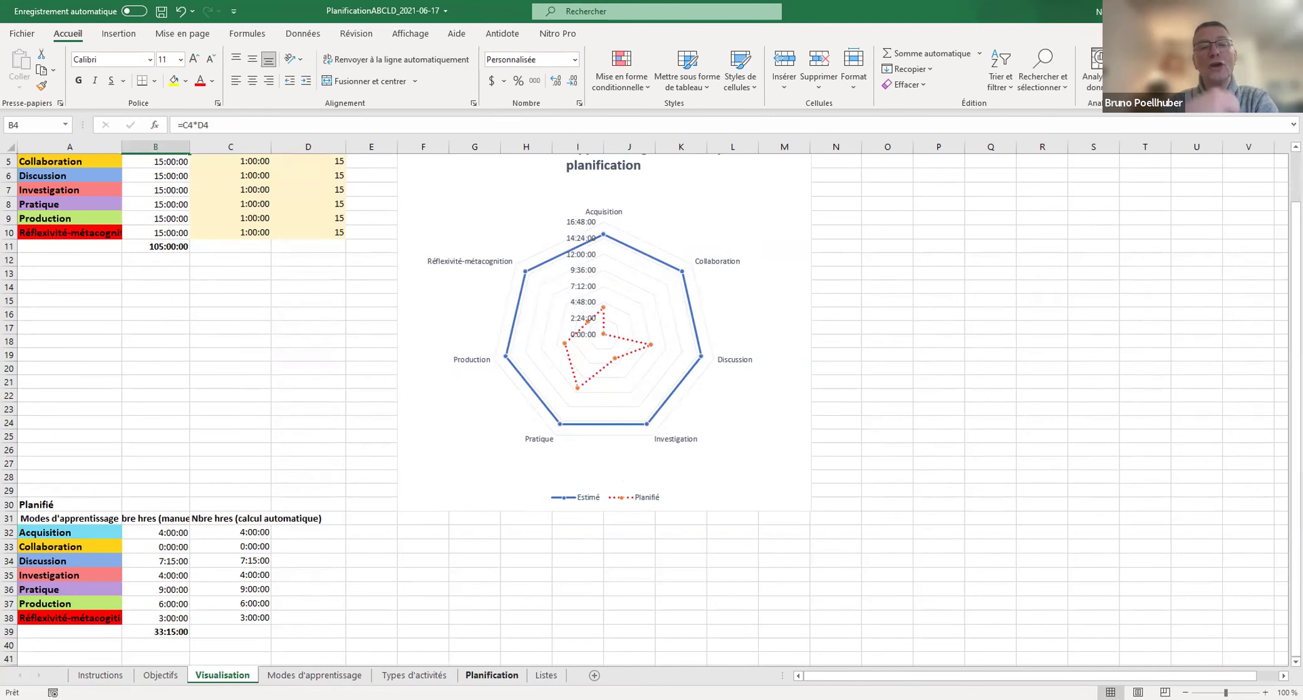
left_click(492, 676)
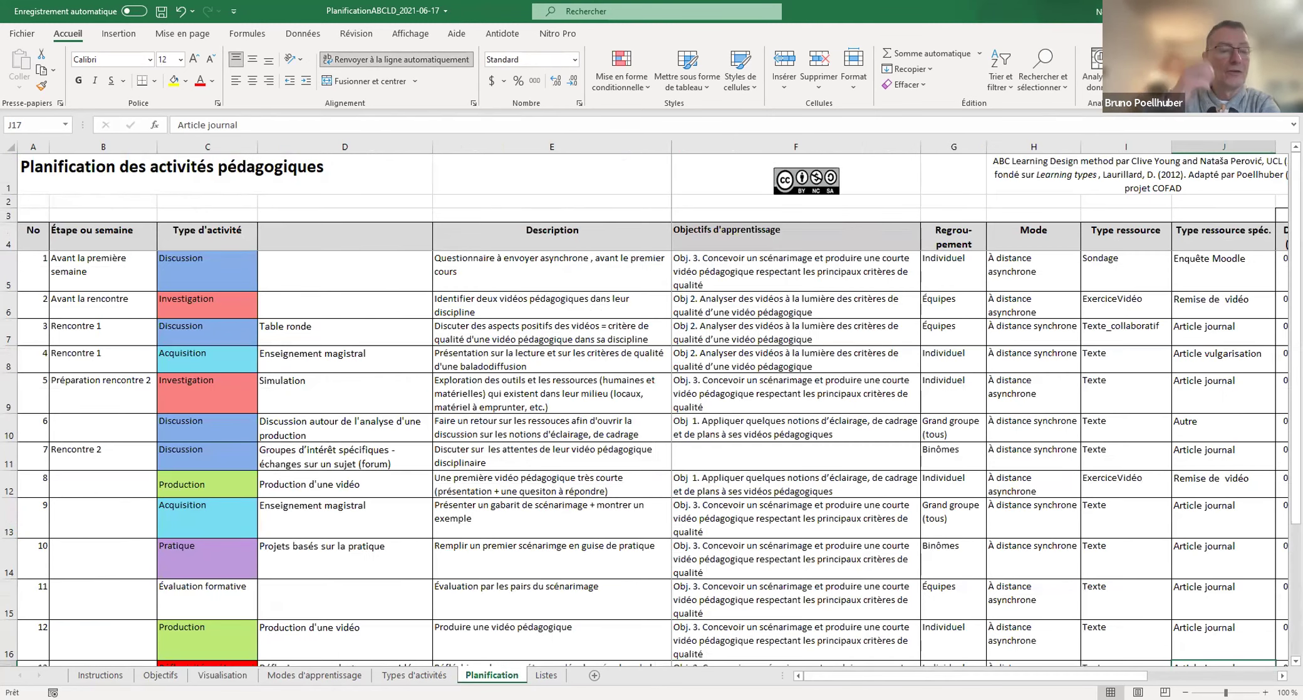
Step: Set the duration of activity 5 to 01:00:00
left_click_drag(1149, 676, 1196, 675)
left_click(1058, 429)
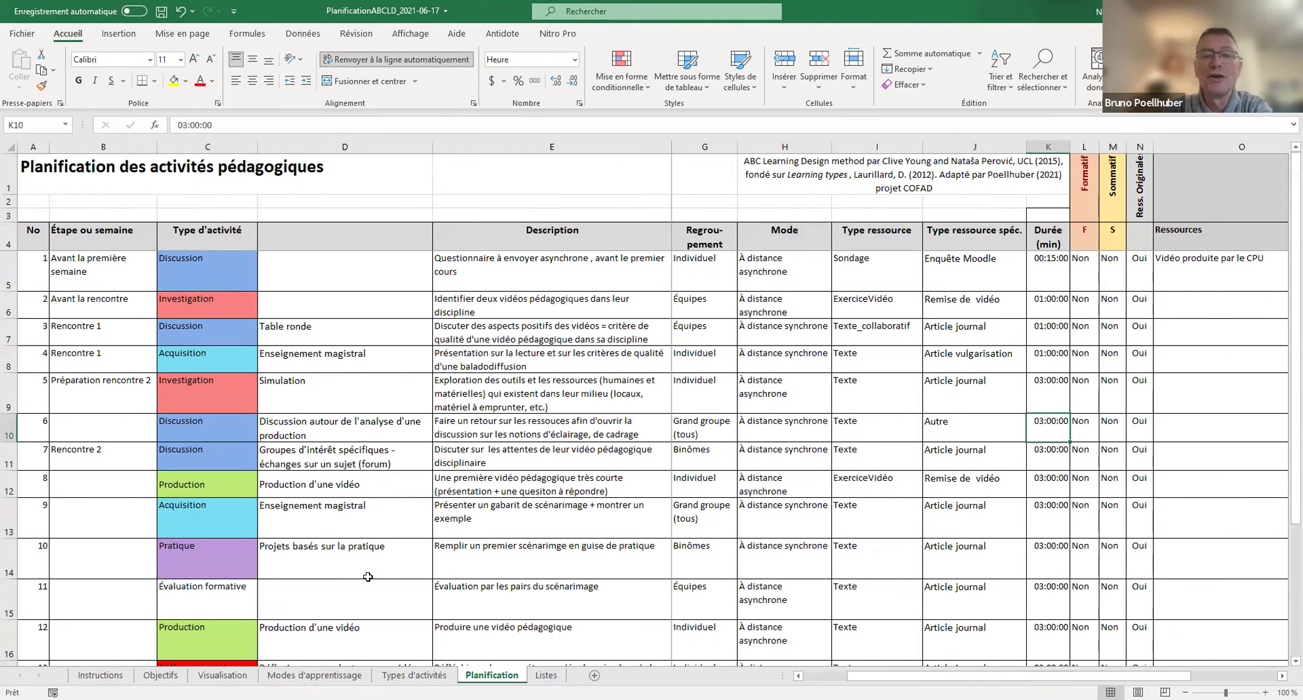
left_click(1048, 392)
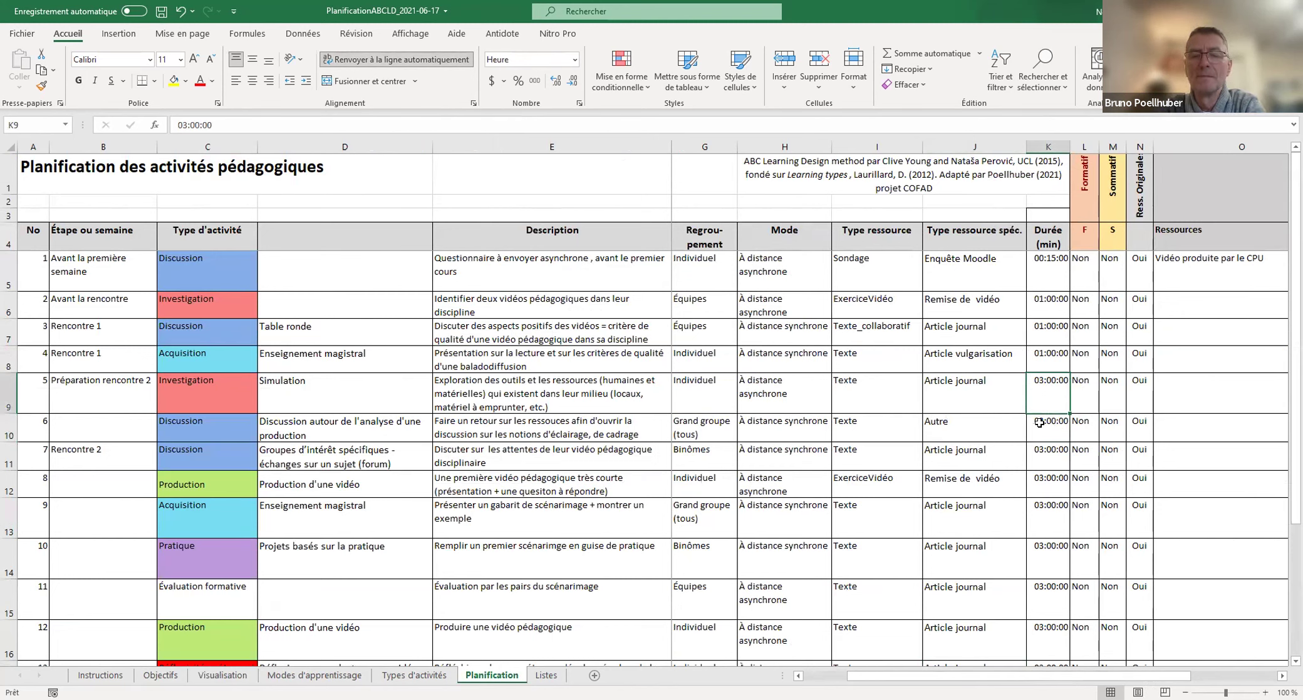
type("1:")
key("Return")
Step: Copy activity 5's one-hour duration to activities 6 through 13
left_click(1057, 378)
key("ctrl+c")
left_click(1059, 428)
key("ctrl+v")
left_click_drag(1052, 454, 1050, 645)
key("ctrl+v")
scroll(1059, 558, "down", 2)
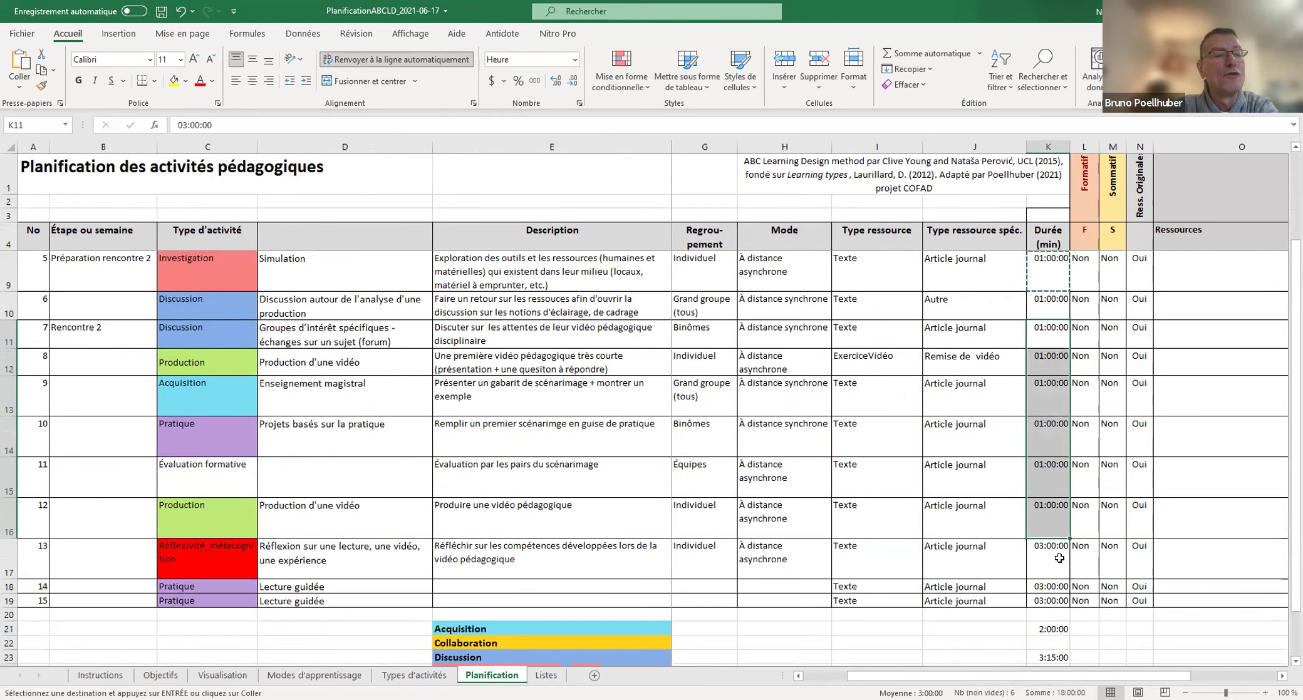
left_click(1059, 558)
key("ctrl+v")
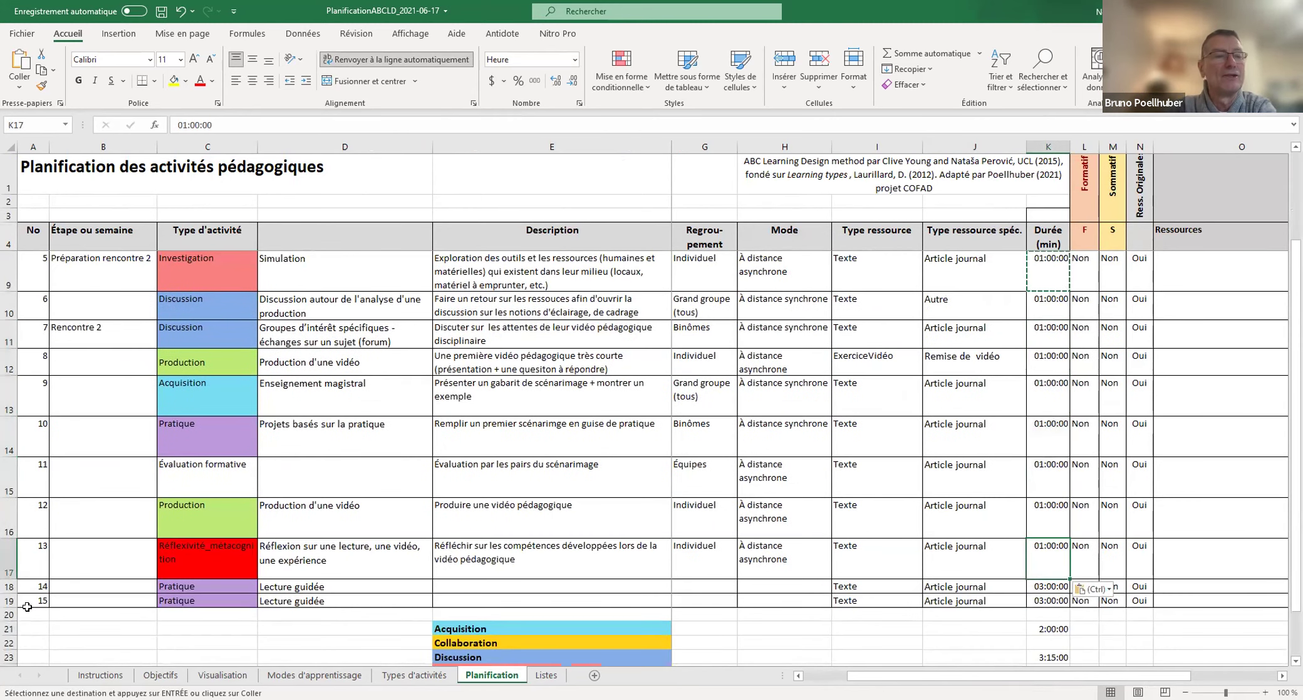
Step: Delete the unused rows of activities 14 and 15
left_click(12, 600)
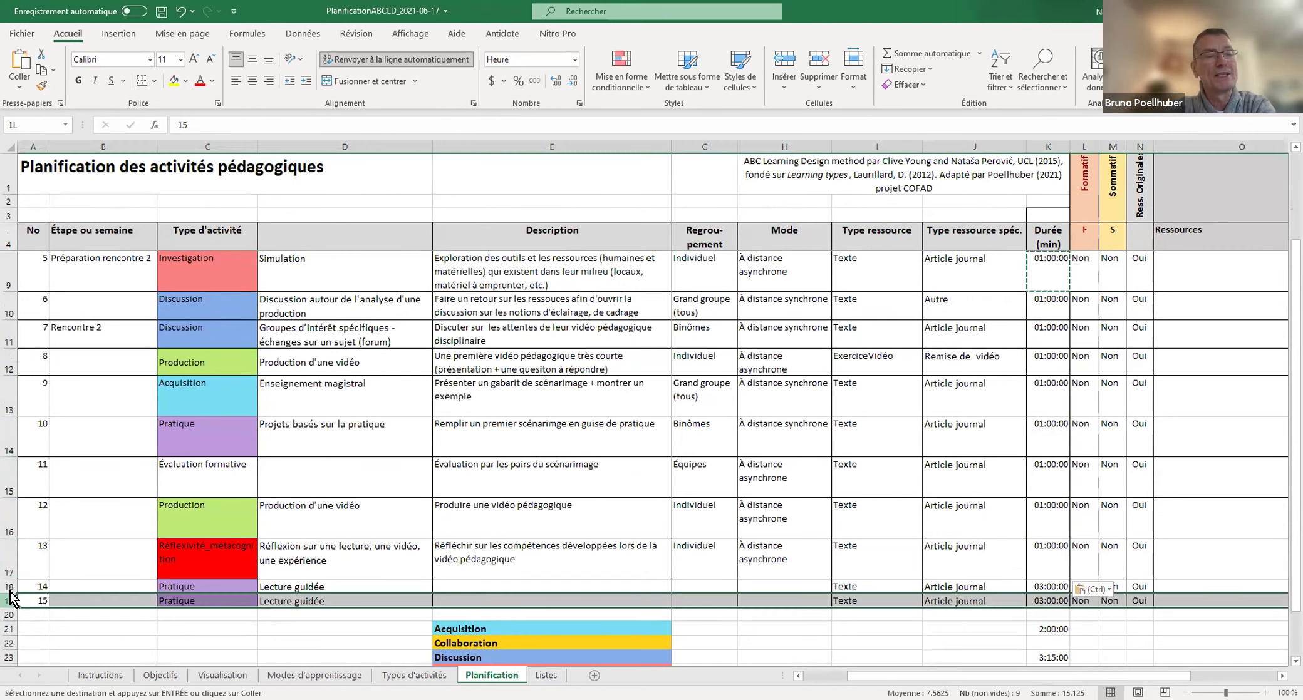
left_click_drag(11, 600, 11, 587)
right_click(11, 587)
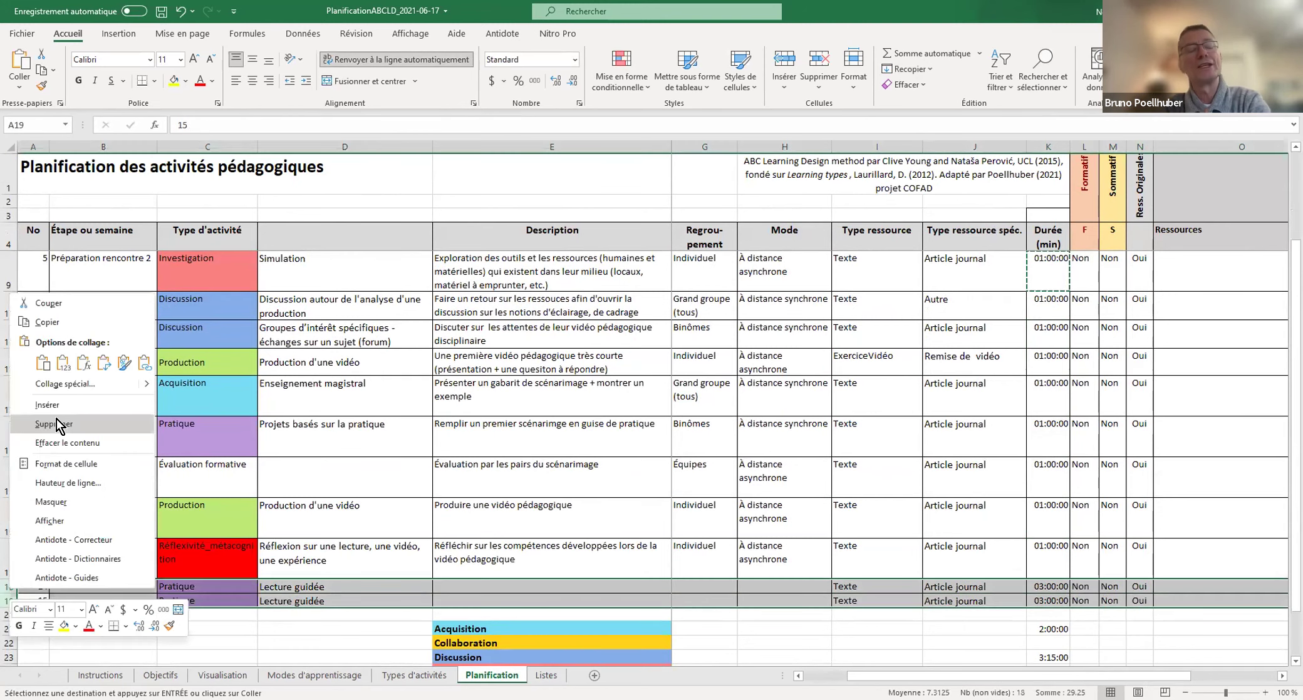
key("Return")
left_click(289, 646)
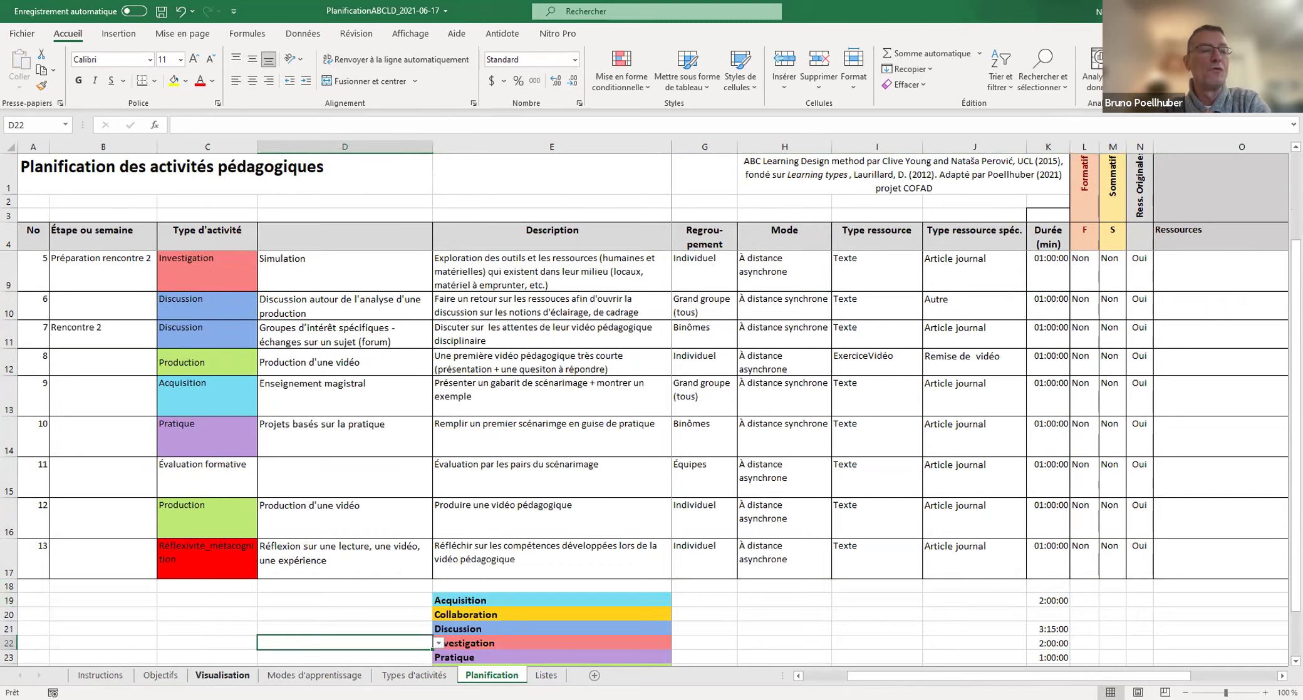
Step: Clear the estimated number of hours for all seven learning modes, B4:B10, on the Visualisation sheet
left_click(222, 675)
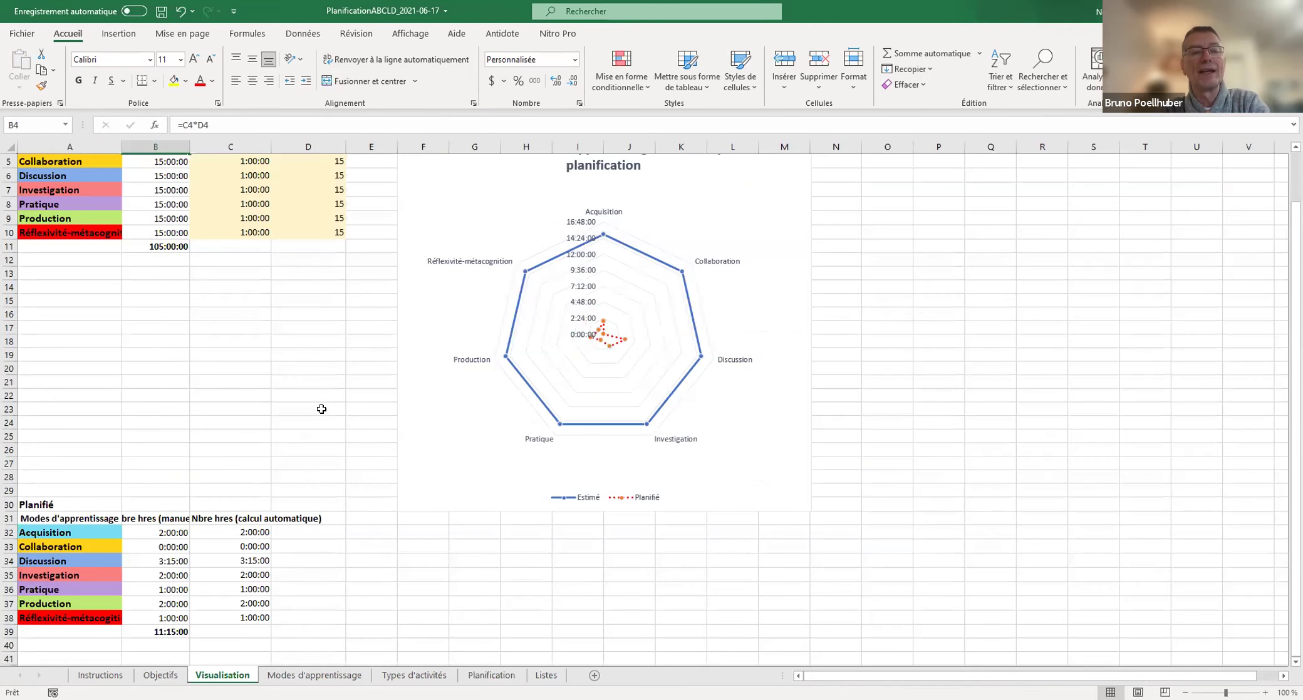
scroll(213, 360, "up", 2)
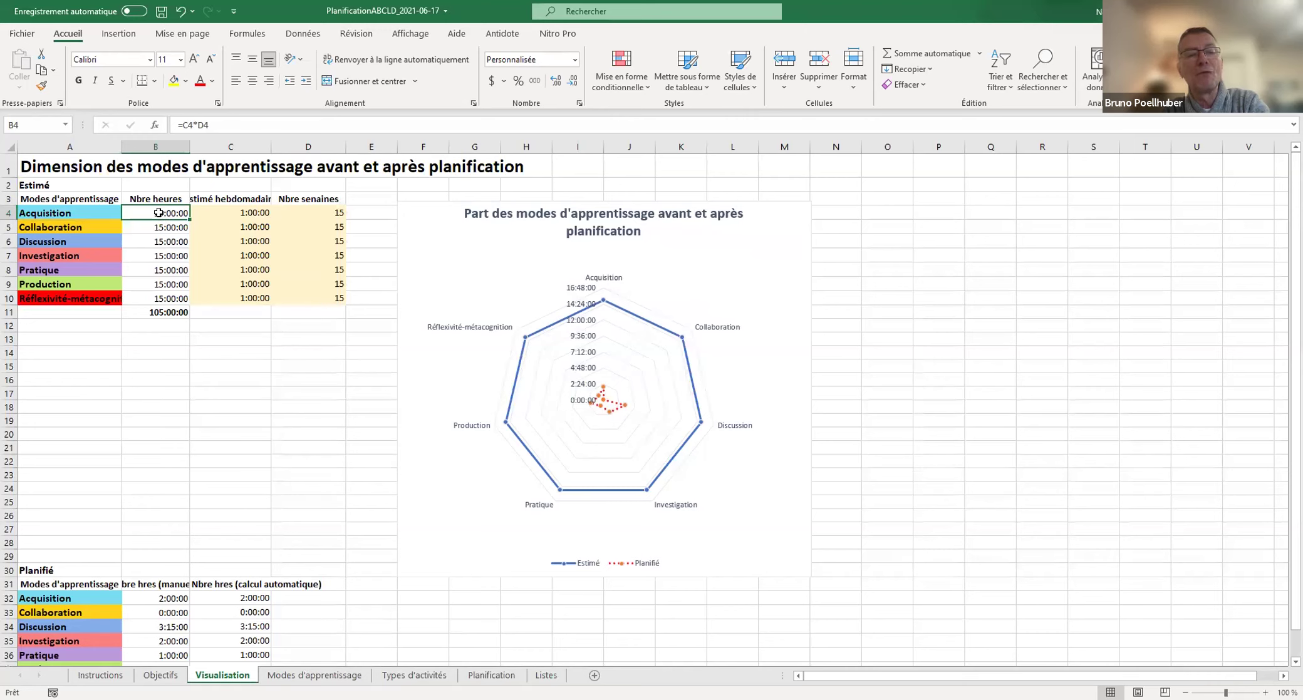
left_click_drag(158, 213, 152, 293)
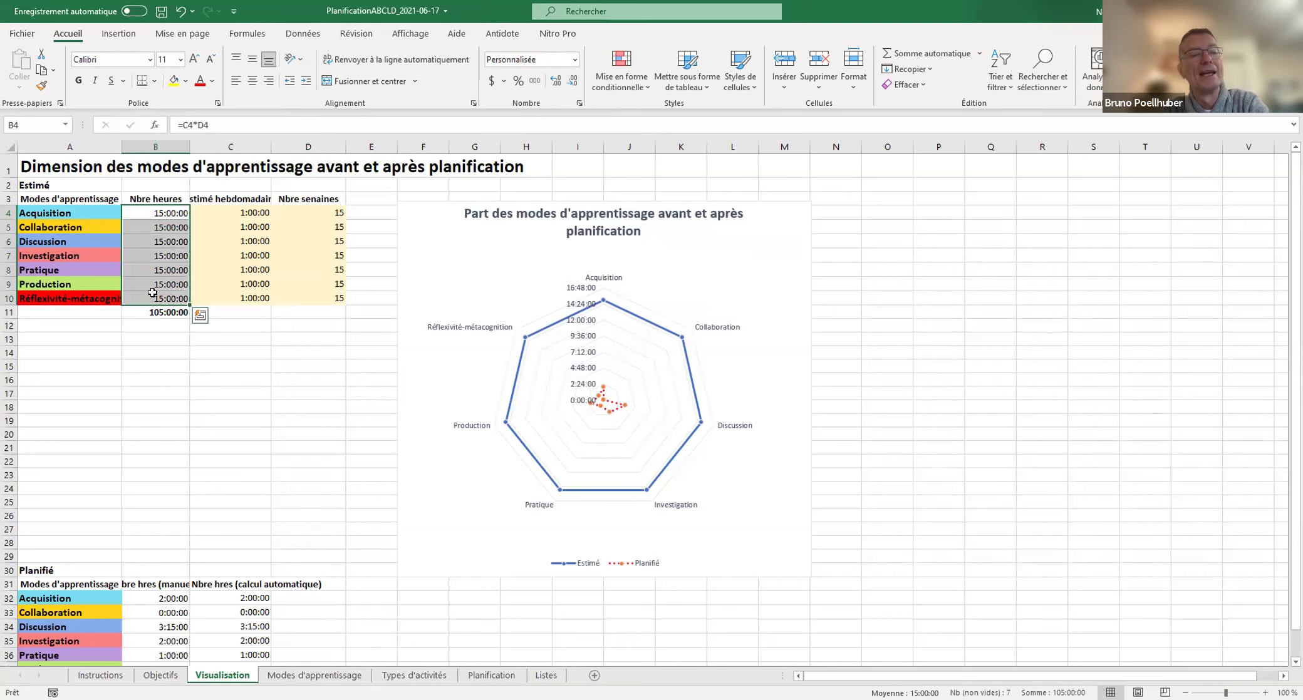
key("Delete")
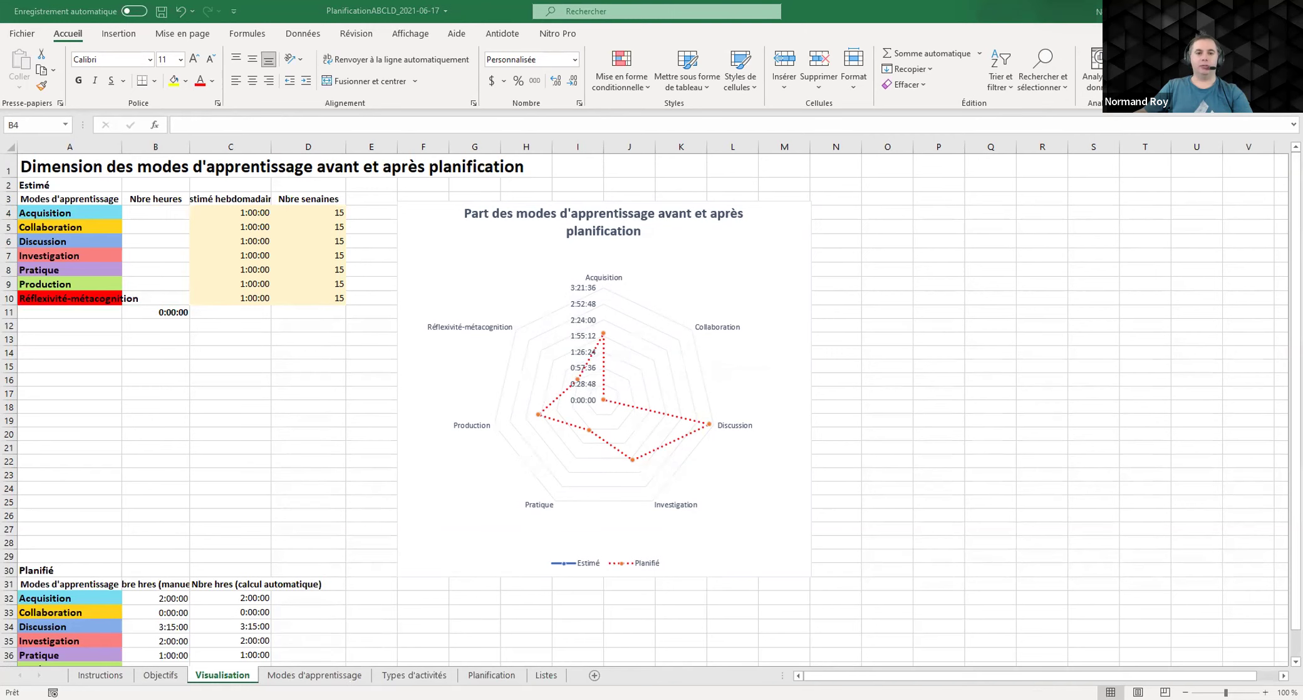
Step: Return to the Planification sheet and review the planned activities from first to last
key("ctrl+Page_Down")
key("ctrl+Page_Down")
key("ctrl+Page_Down")
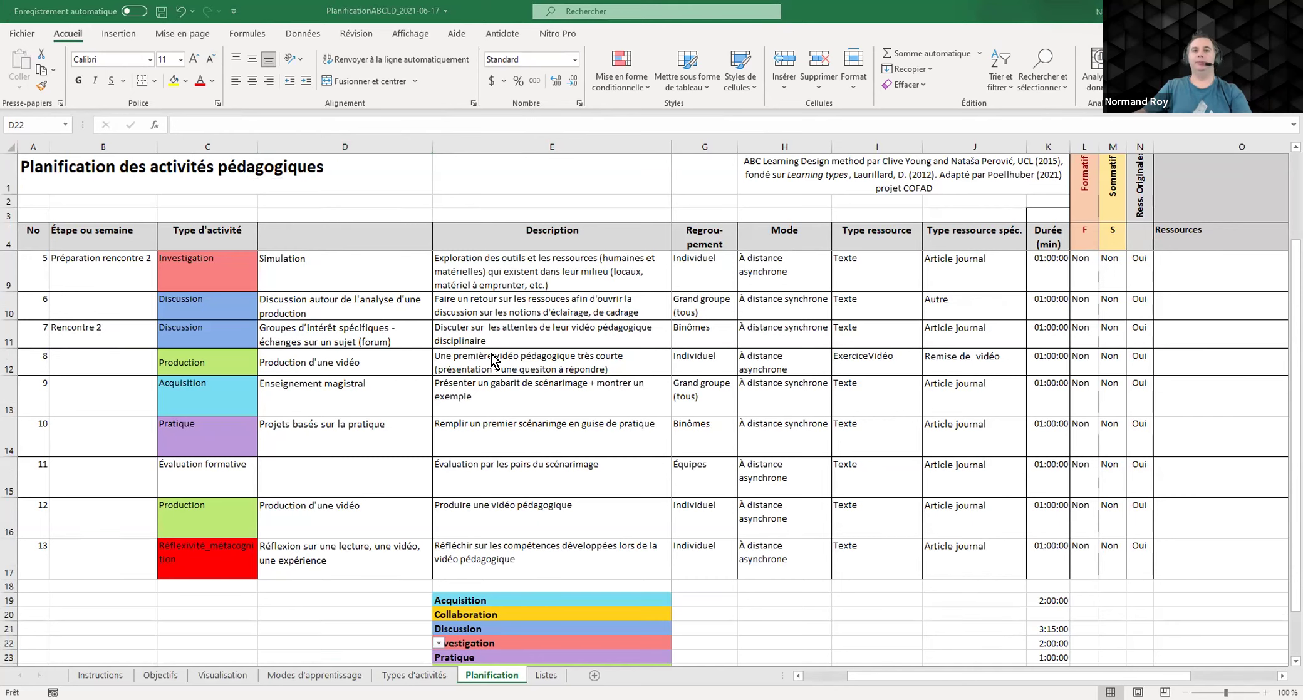
scroll(494, 426, "up", 2)
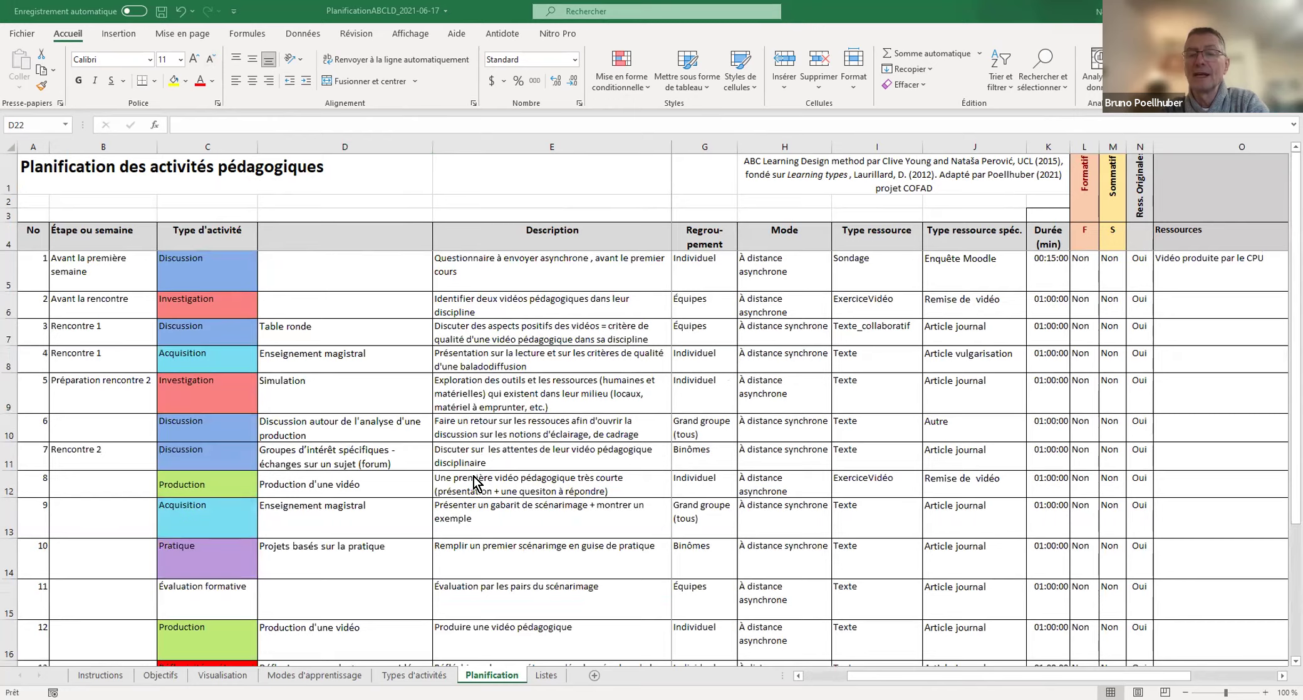
scroll(473, 482, "down", 3)
scroll(474, 482, "up", 2)
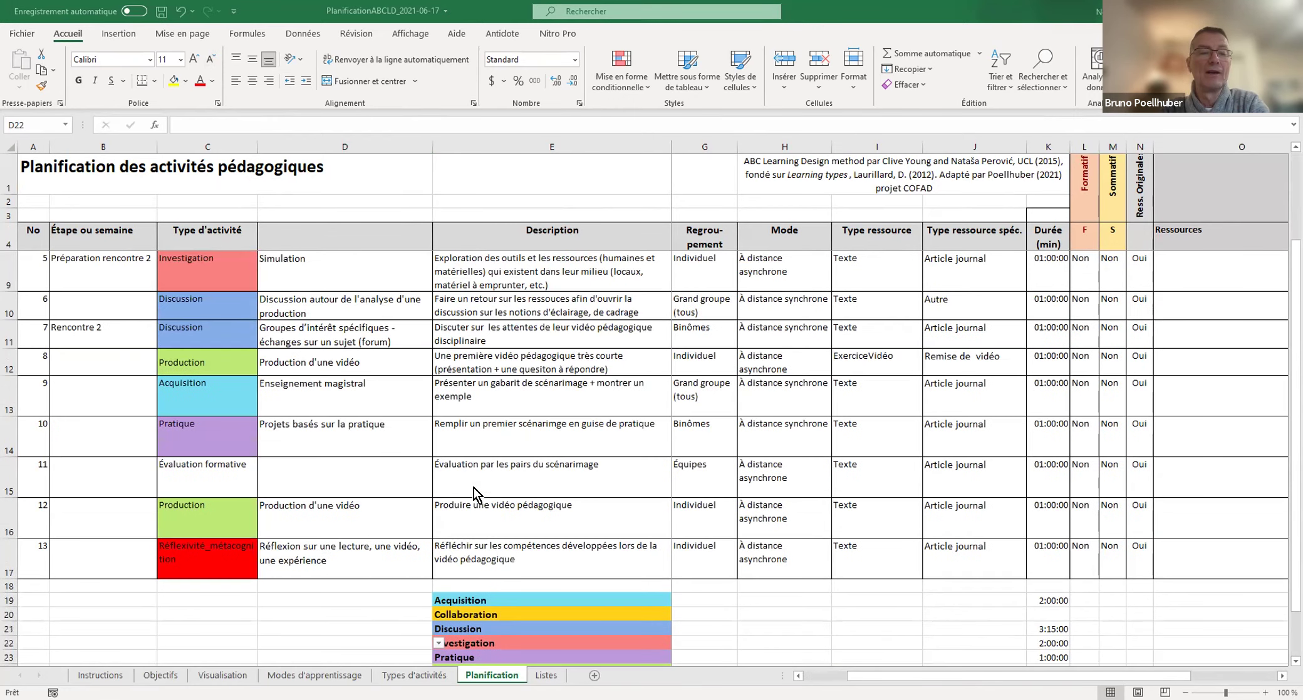
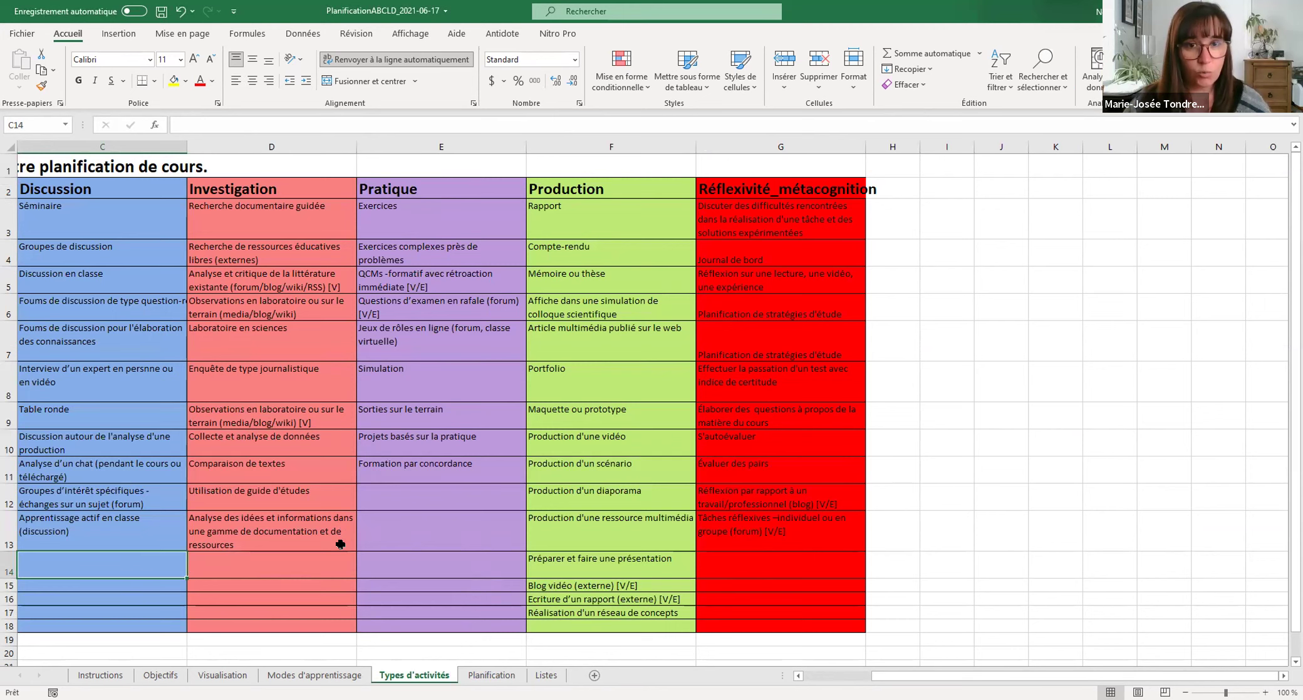
Step: Examine the activities listed under each learning mode on the Types d'activités sheet, from Acquisition to Réflexivité_métacognition
left_click(255, 556)
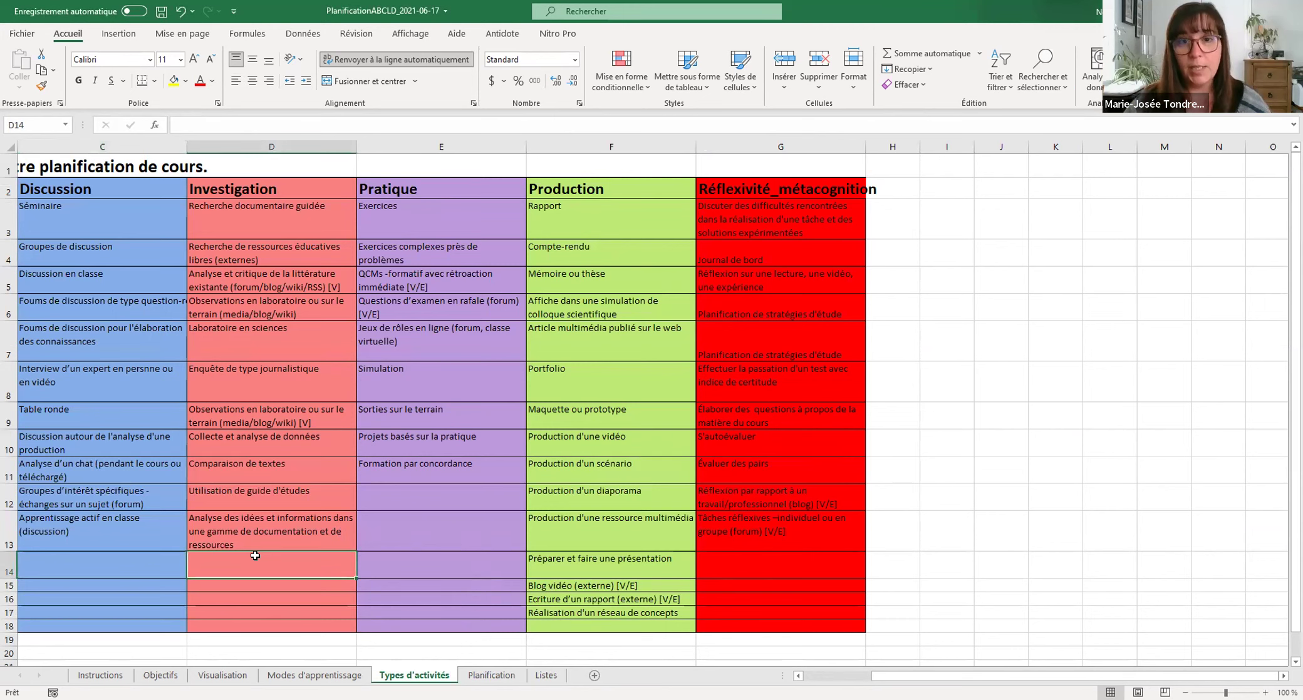
key("Left")
key("Left")
key("Left")
key("Down")
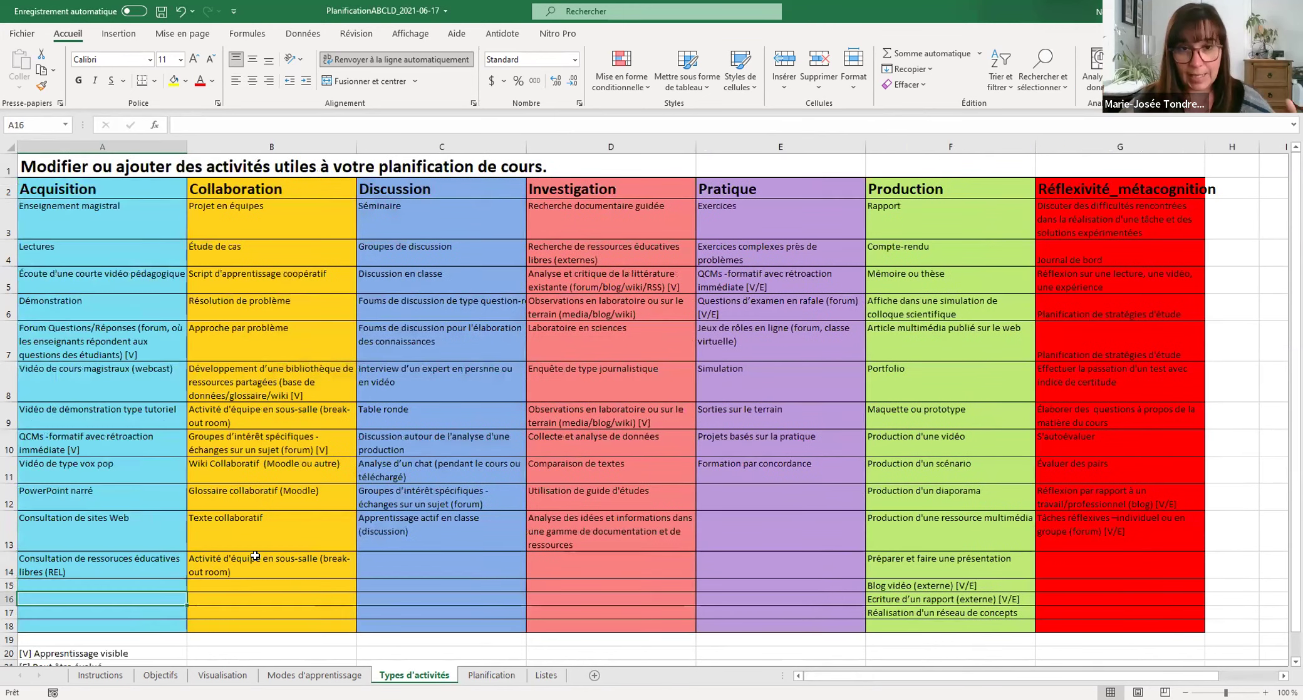
key("Right")
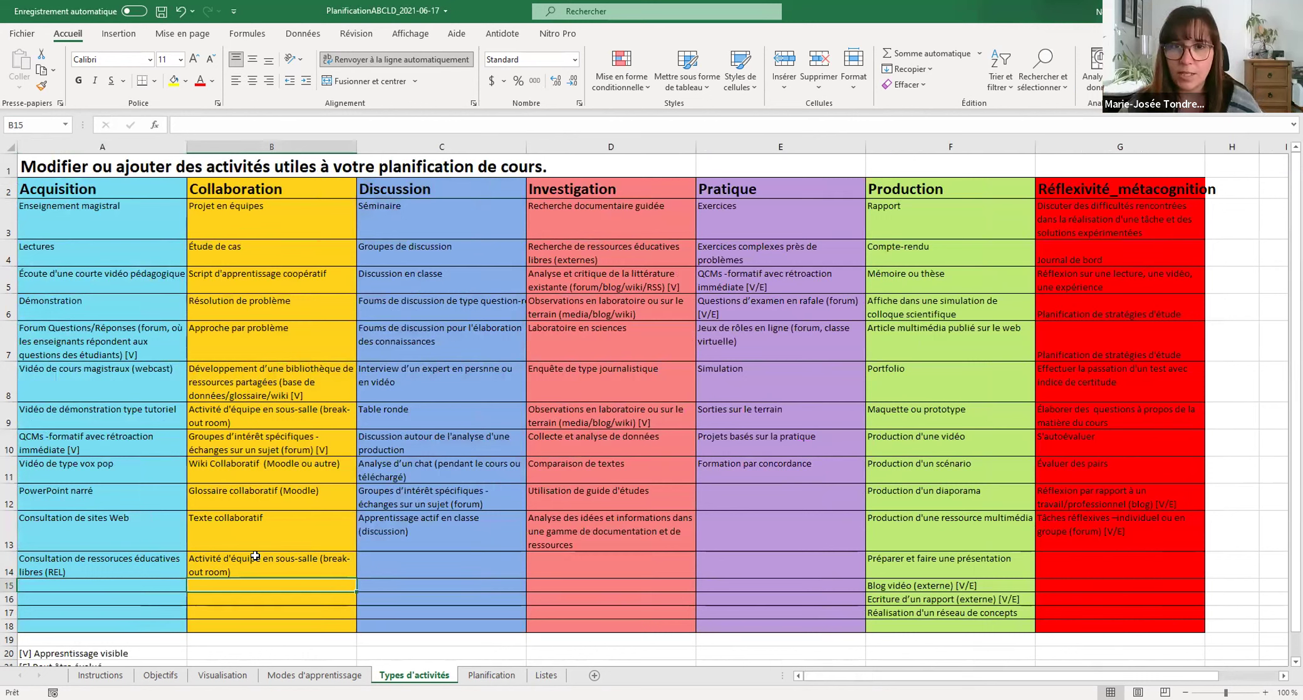
key("Up")
key("Right")
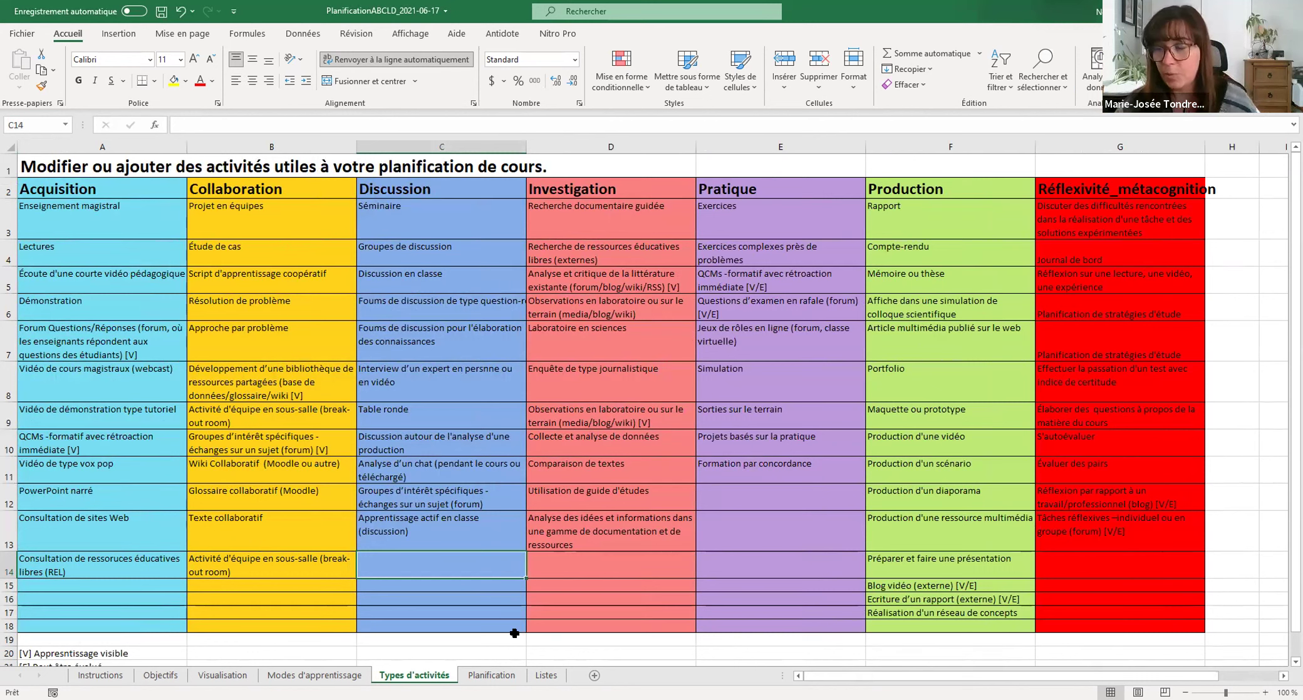
Step: Consult the reference lists on the Listes sheet and the mode descriptions on the Modes d'apprentissage sheet
left_click(546, 676)
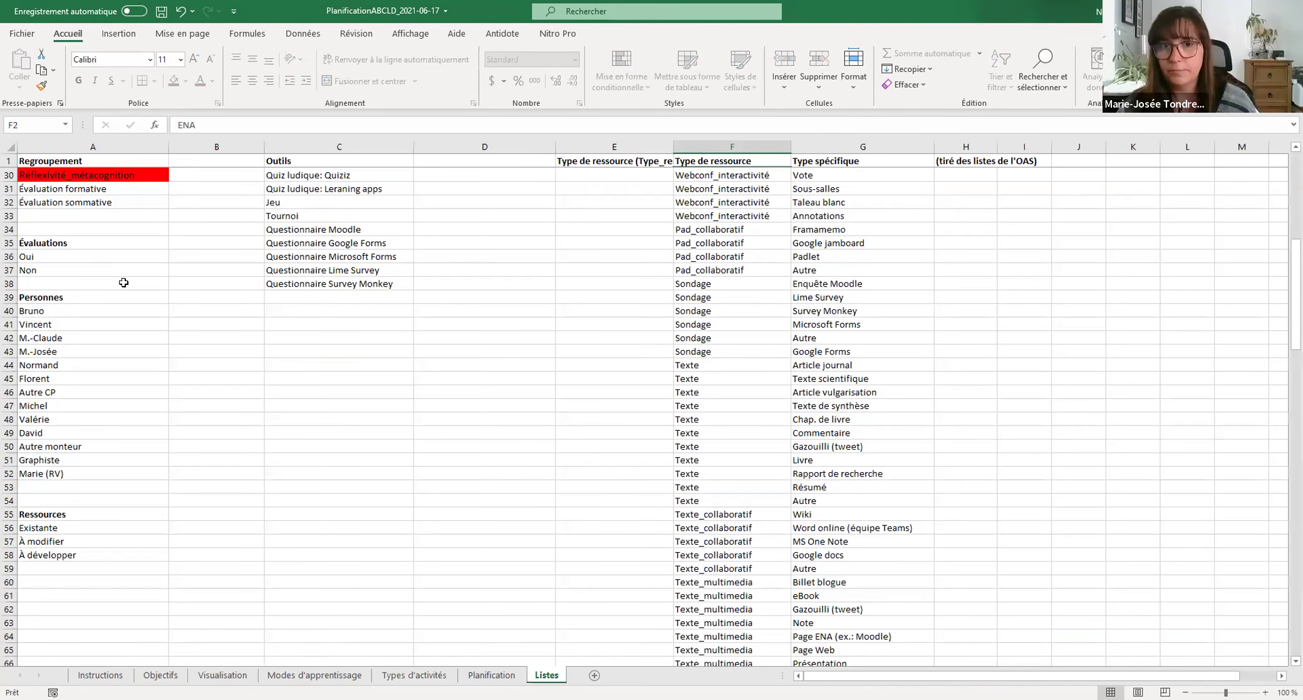
scroll(576, 443, "up", 9)
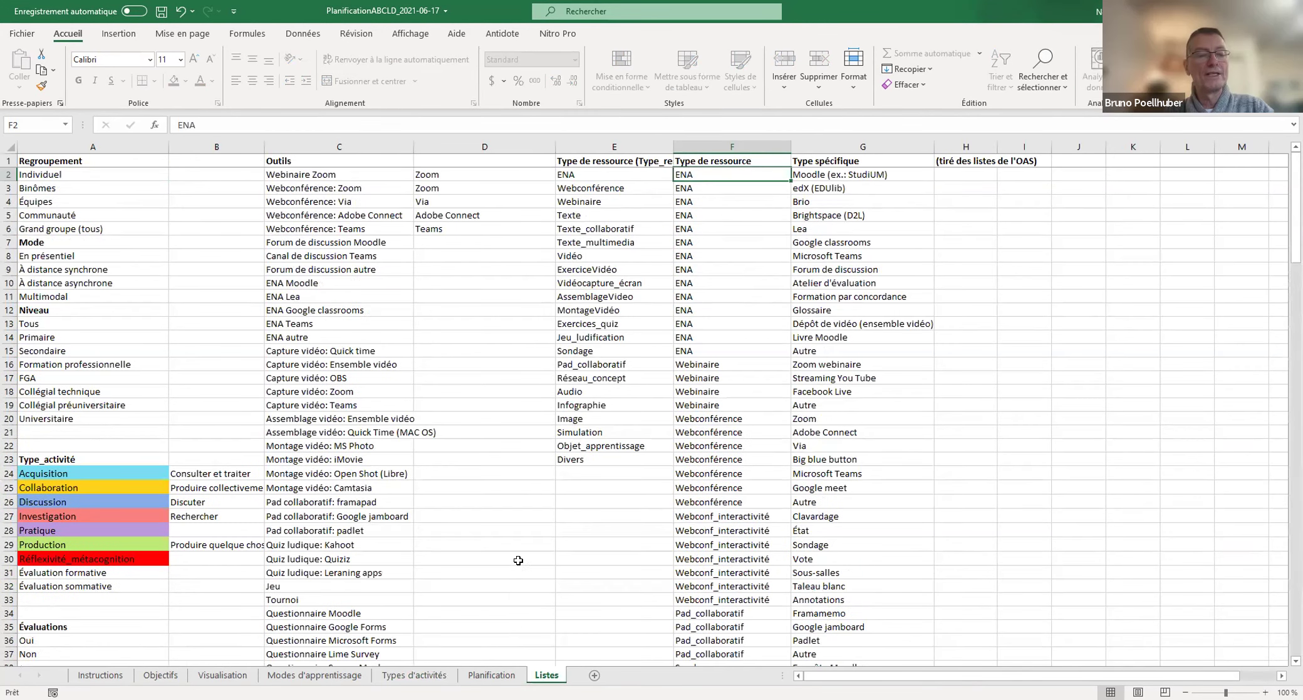
left_click(414, 676)
left_click(332, 675)
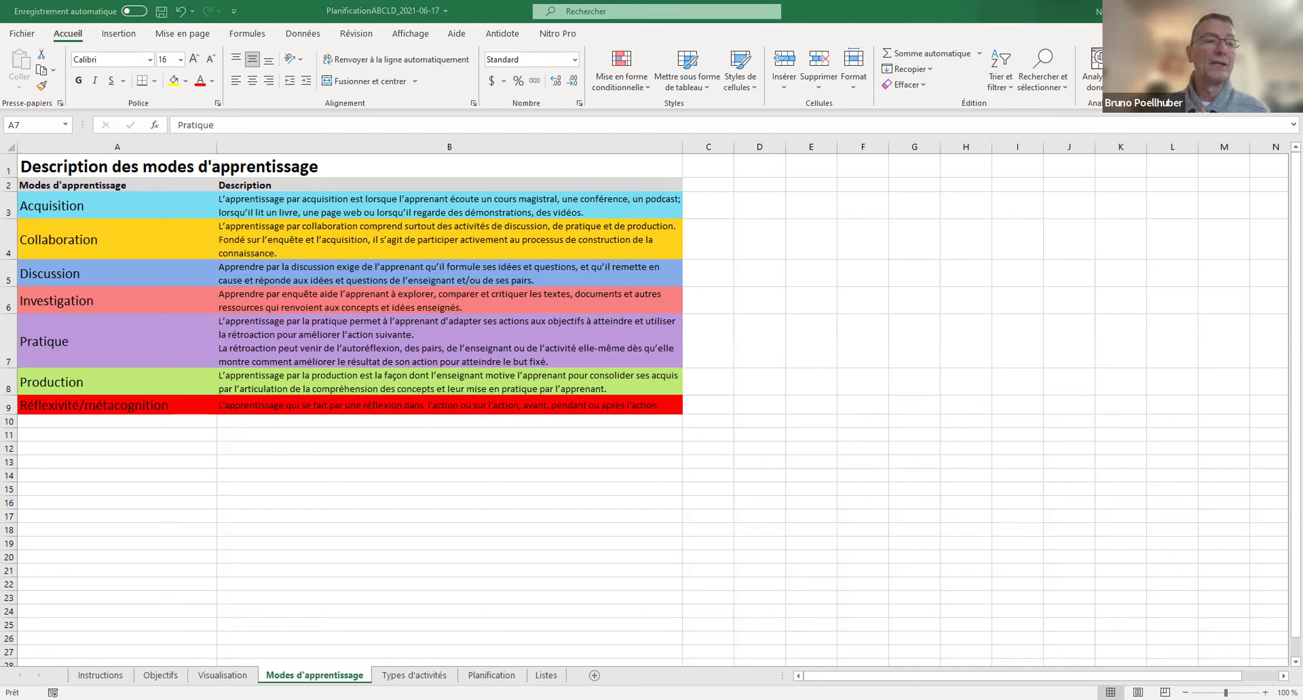
Step: Go through the filled activity cells of each learning mode in turn on the Types d'activités sheet, selecting them column by column
left_click(416, 675)
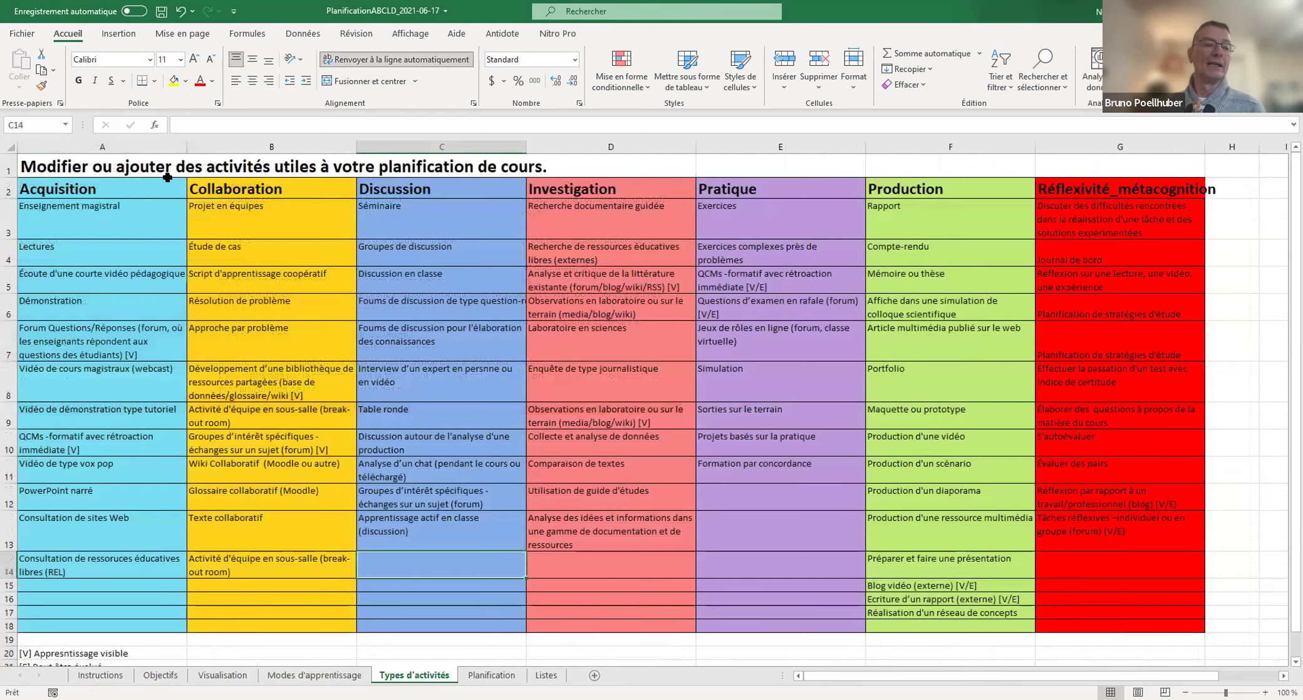
left_click_drag(127, 236, 129, 576)
left_click_drag(238, 219, 273, 567)
left_click_drag(419, 224, 440, 533)
left_click_drag(597, 229, 603, 540)
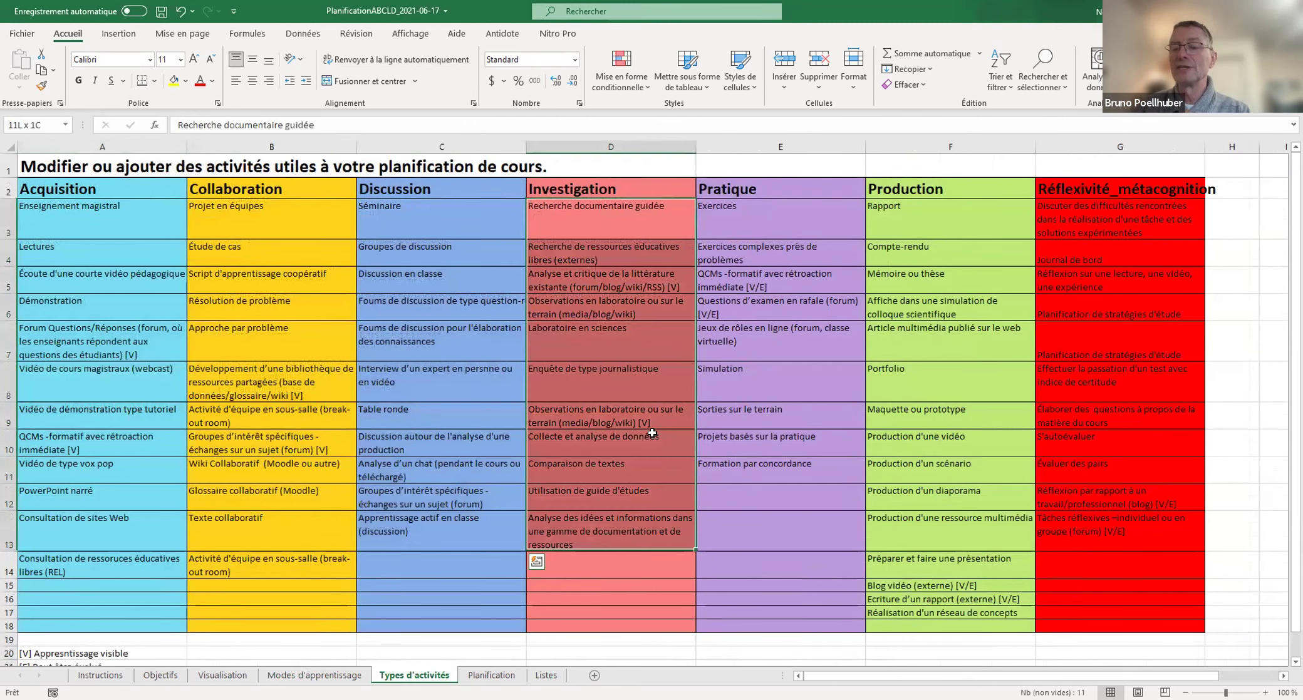
left_click_drag(750, 225, 767, 476)
left_click_drag(933, 207, 940, 566)
left_click_drag(1095, 230, 1090, 540)
Step: Select the first empty cell under Investigation, D14, on the Types d'activités sheet
left_click(644, 564)
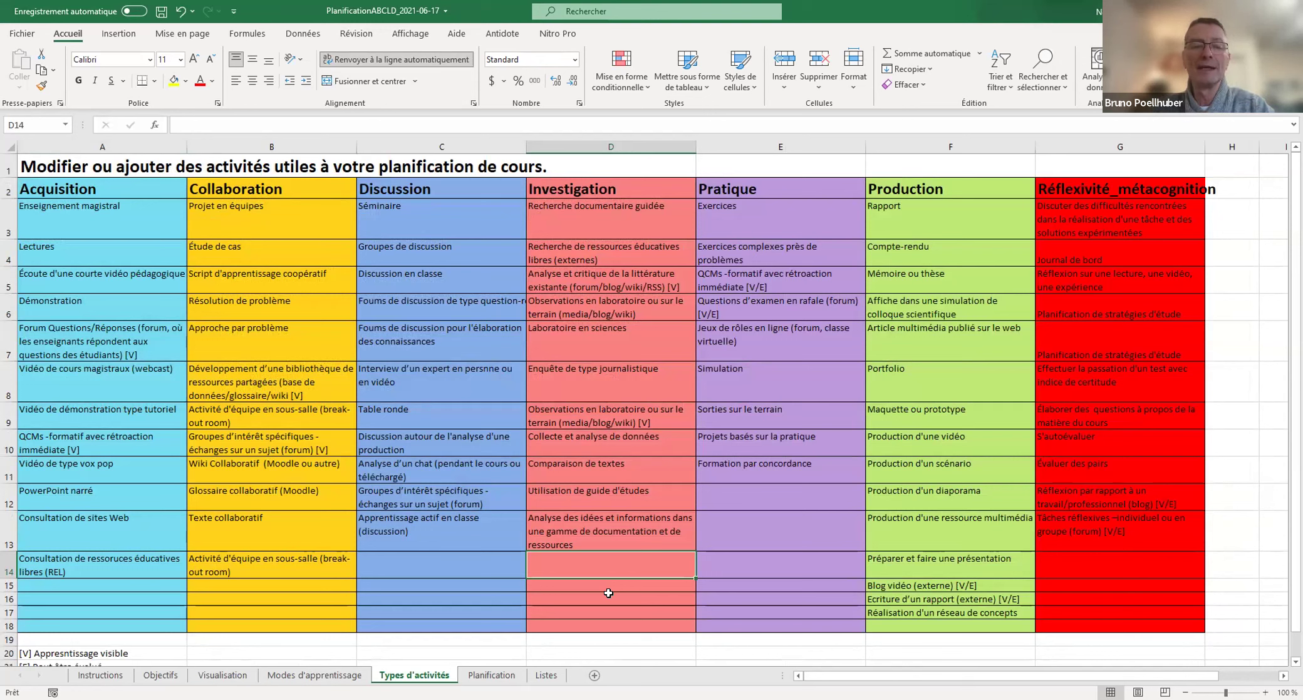
left_click(492, 675)
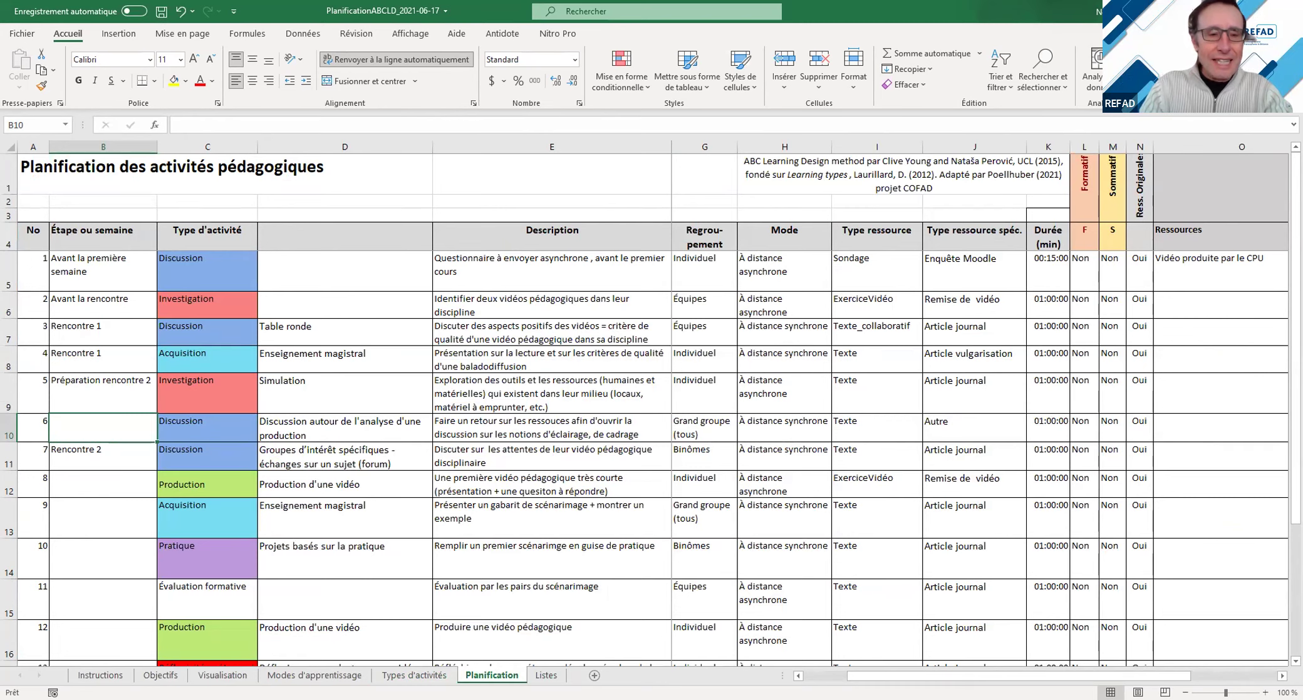
left_click(411, 676)
left_click(550, 569)
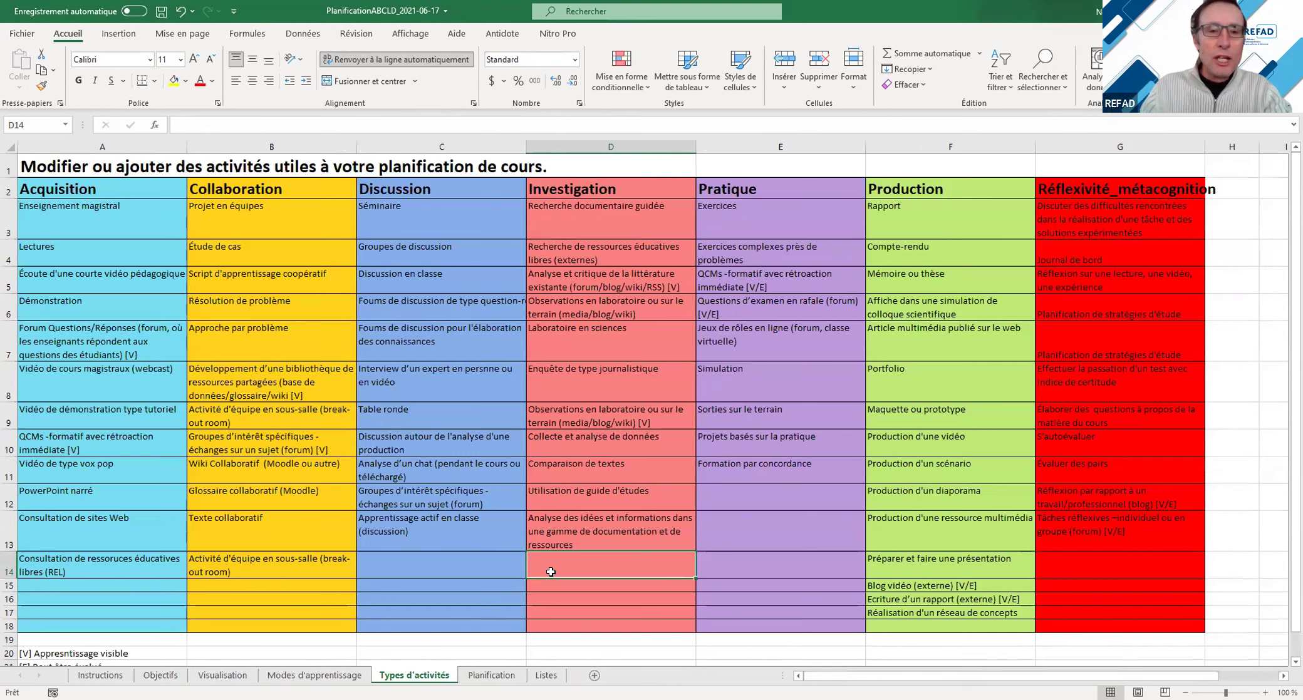
type("AJOUTER")
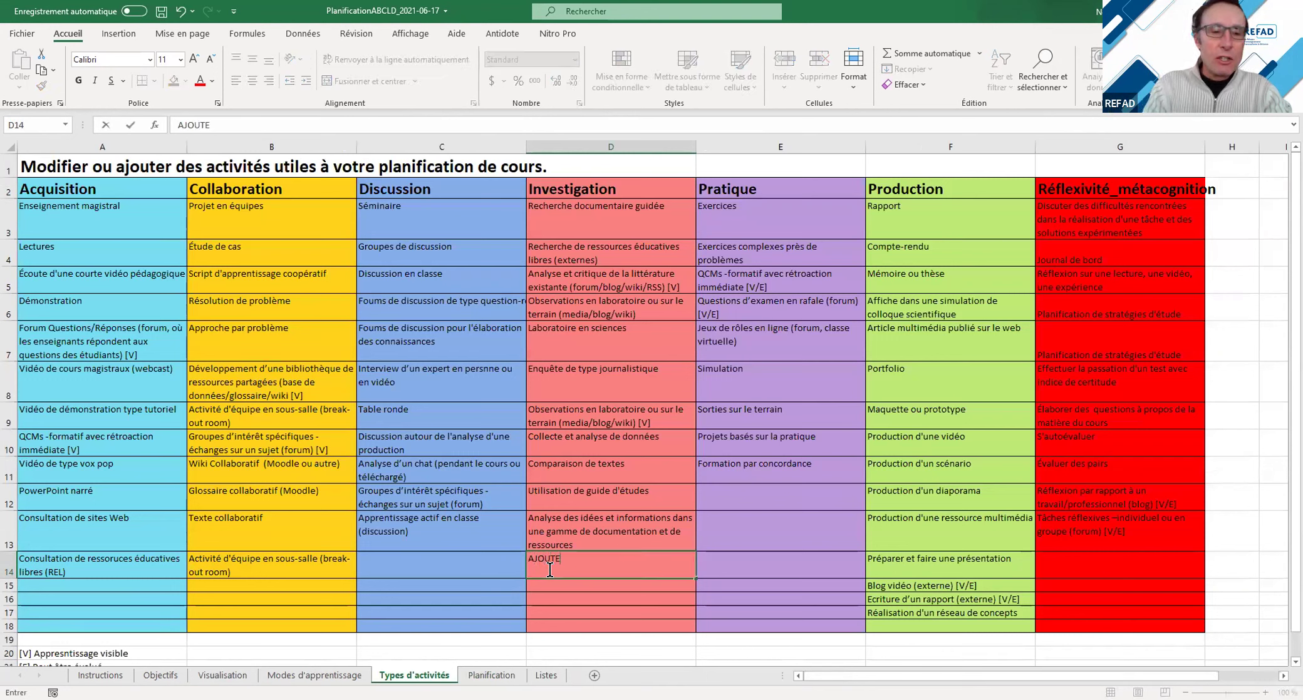
key("BackSpace")
key("BackSpace")
key("BackSpace")
key("BackSpace")
key("BackSpace")
key("BackSpace")
key("BackSpace")
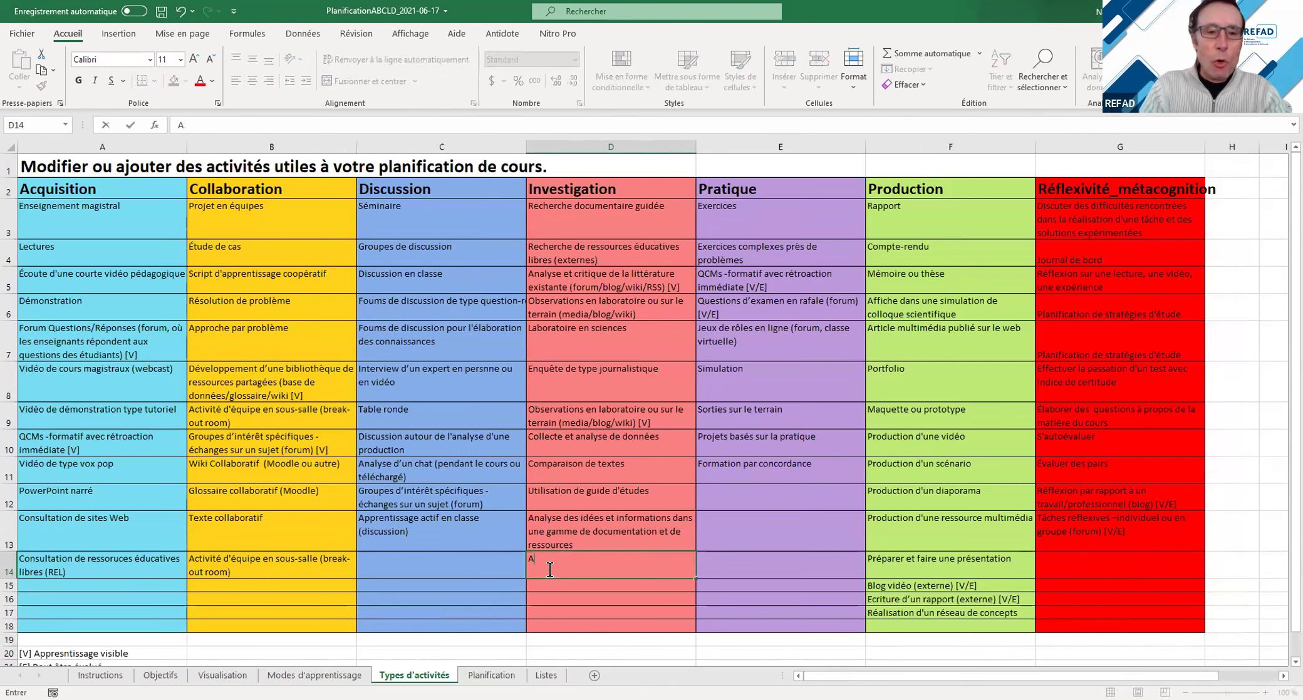
type("E")
key("BackSpace")
key("BackSpace")
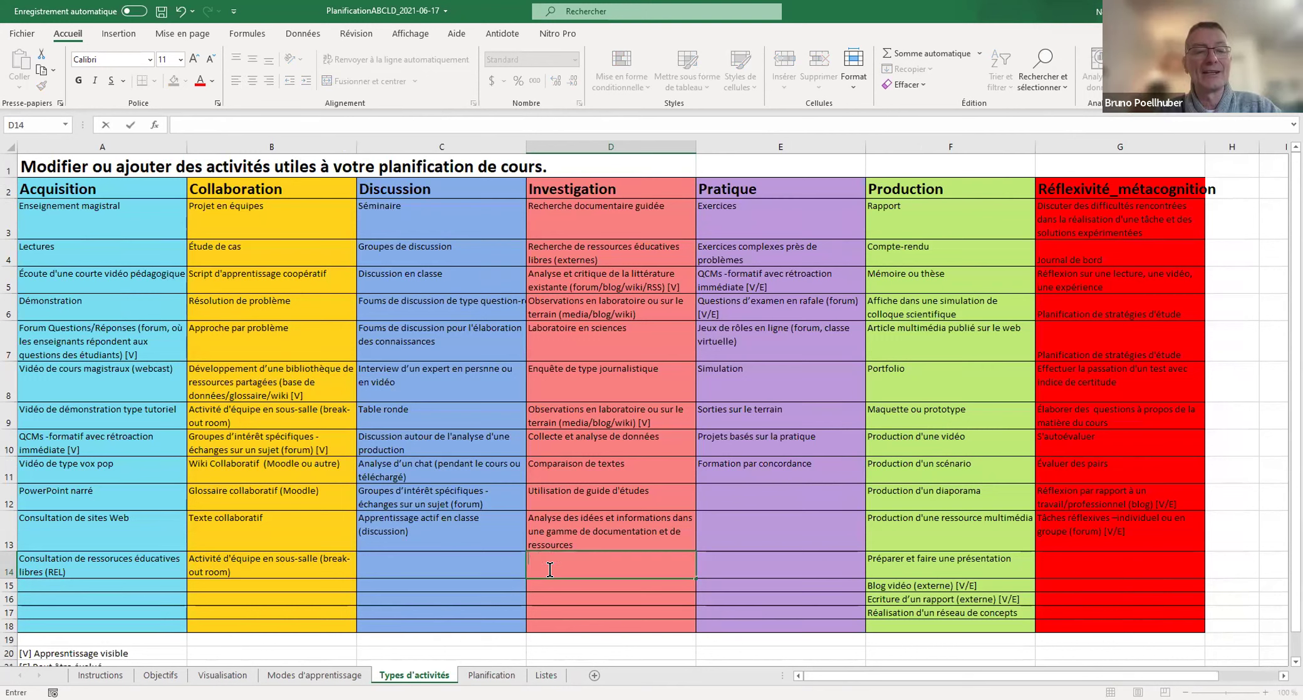
Step: Enter "NOUVELLE ENTRÉE !!!!" as a new Investigation activity in cell D14
type("NOU")
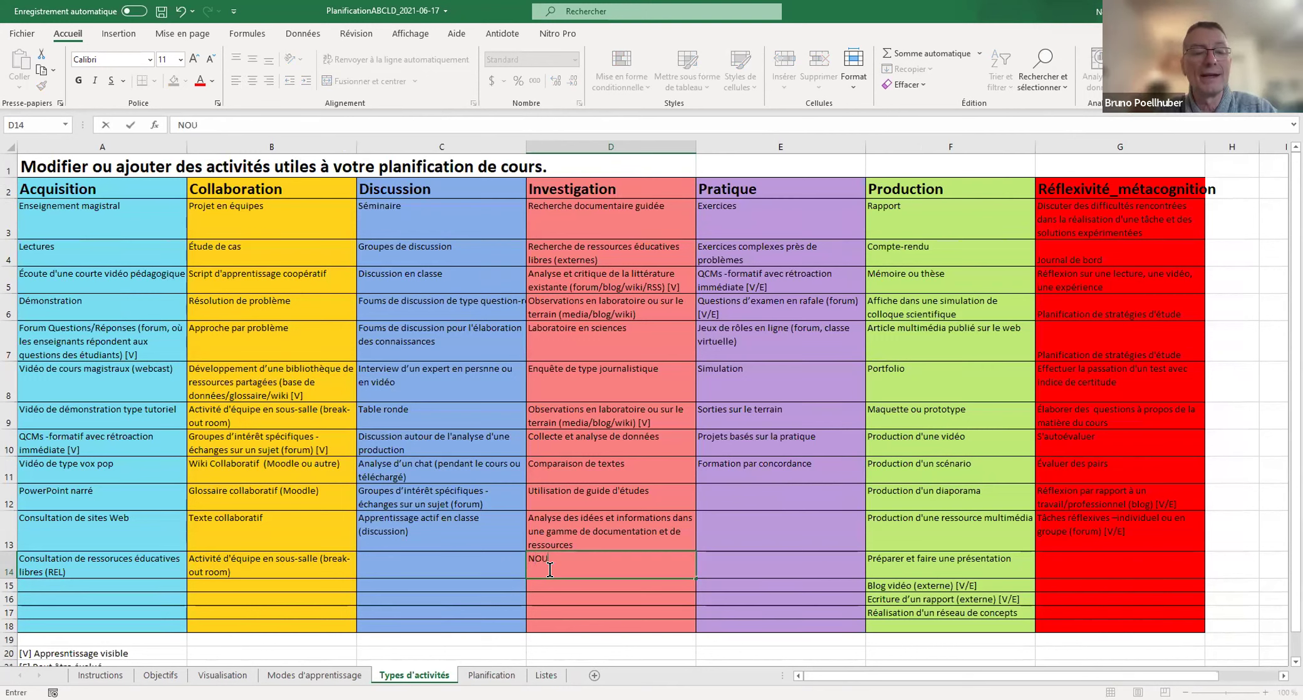
type("VELLE ENTRÉE !!!!")
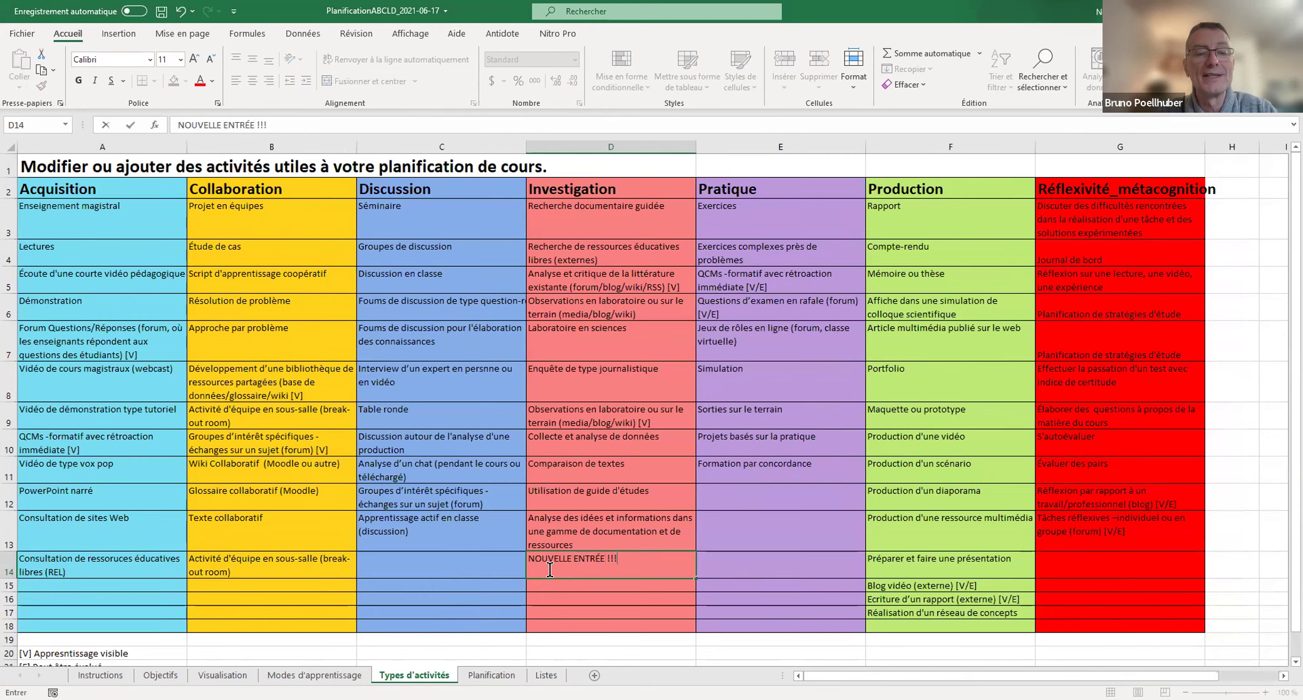
key("Return")
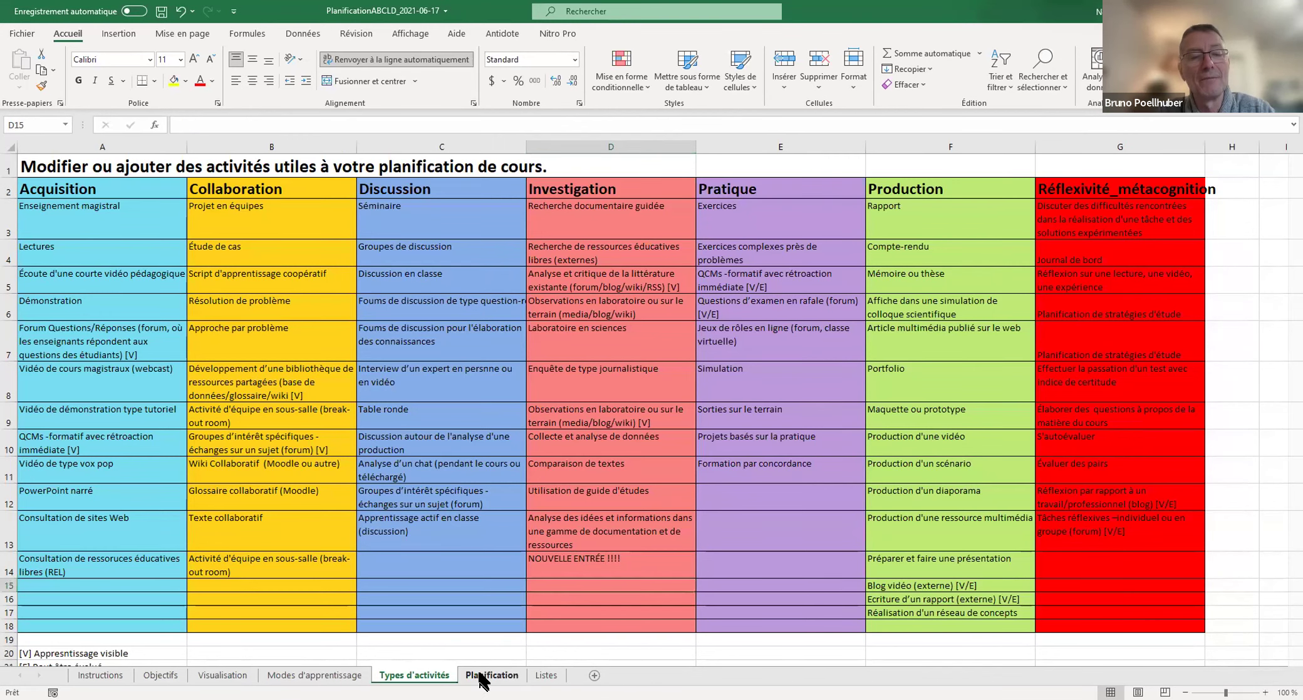
Step: On the Planification sheet, choose NOUVELLE ENTRÉE !!!! as the specific activity of activity 2
left_click(485, 676)
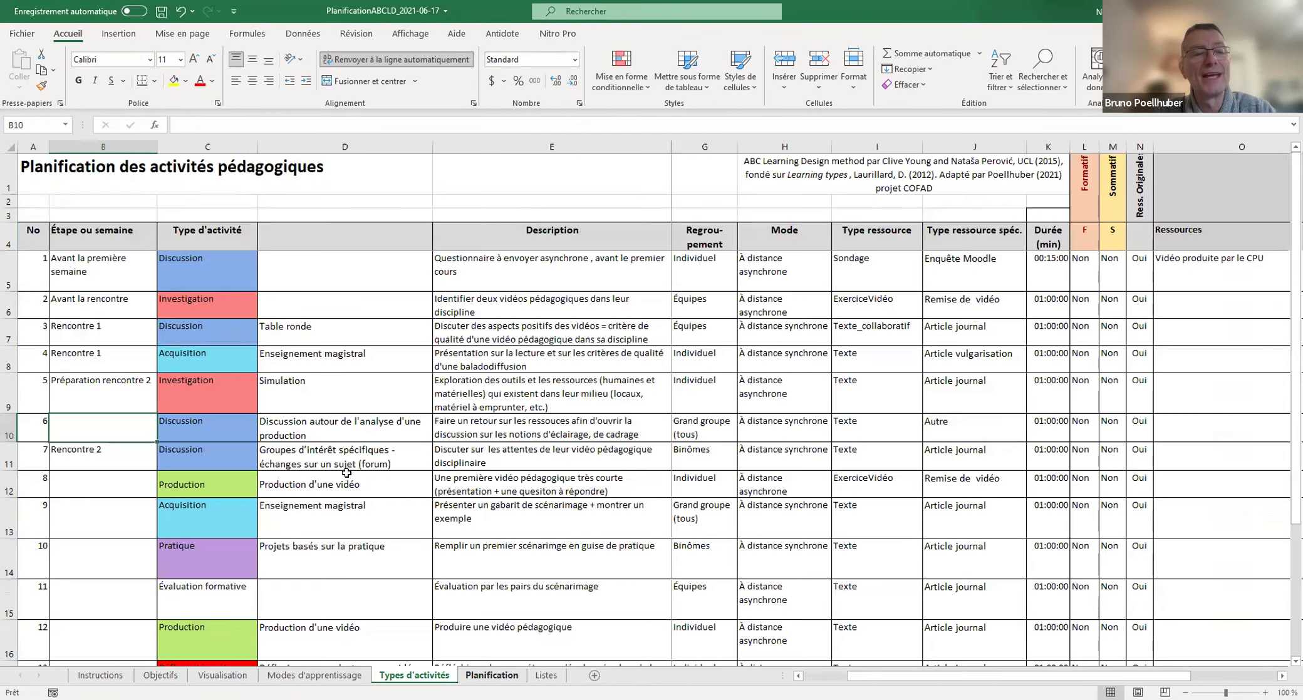
left_click(382, 302)
left_click(438, 311)
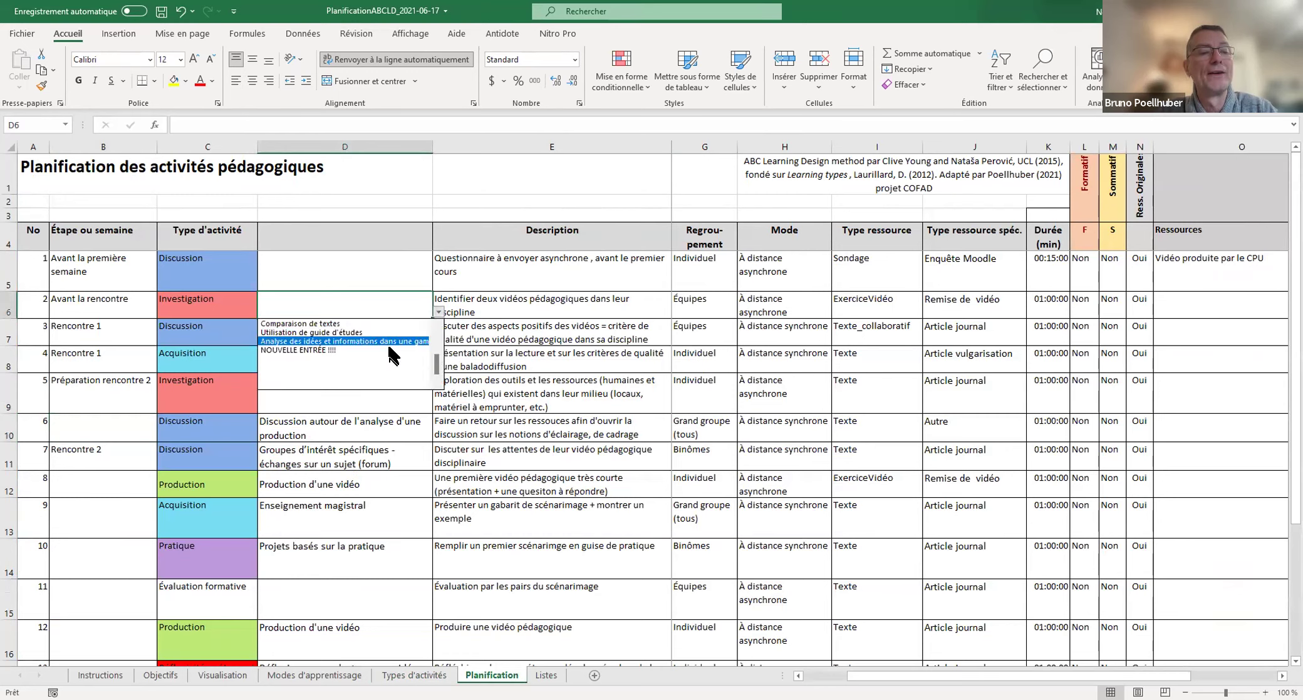
left_click(349, 353)
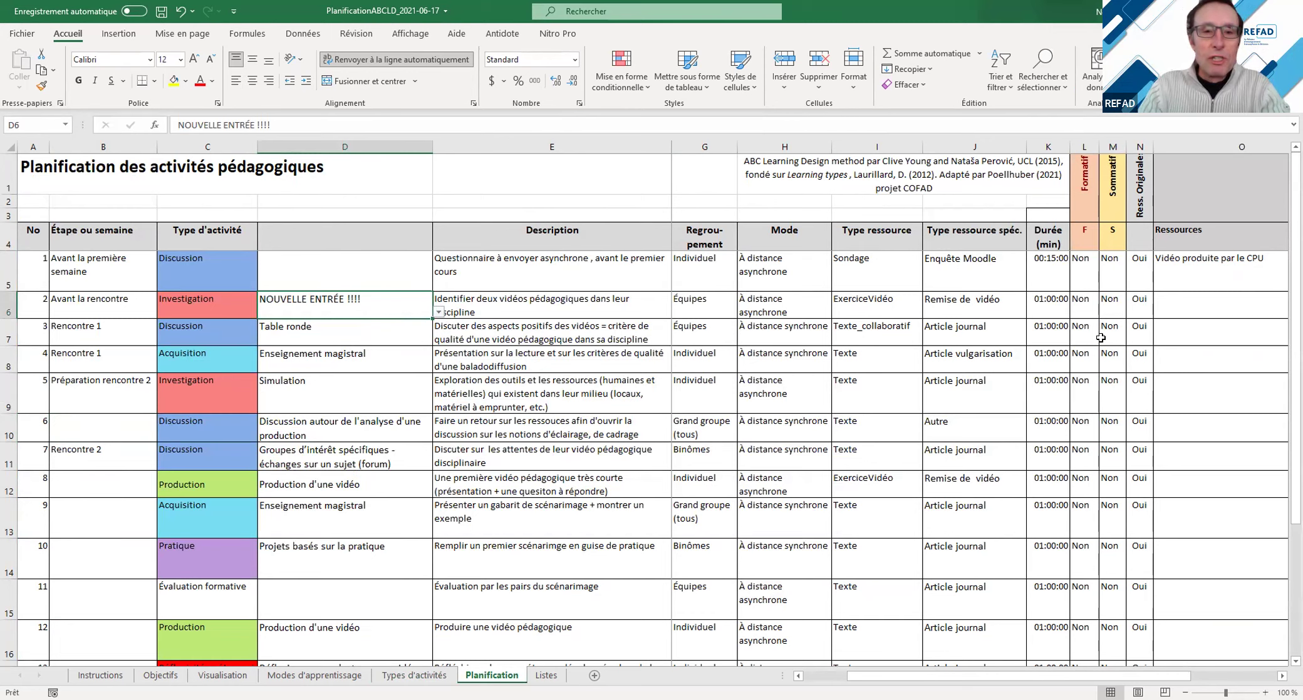
left_click(1201, 305)
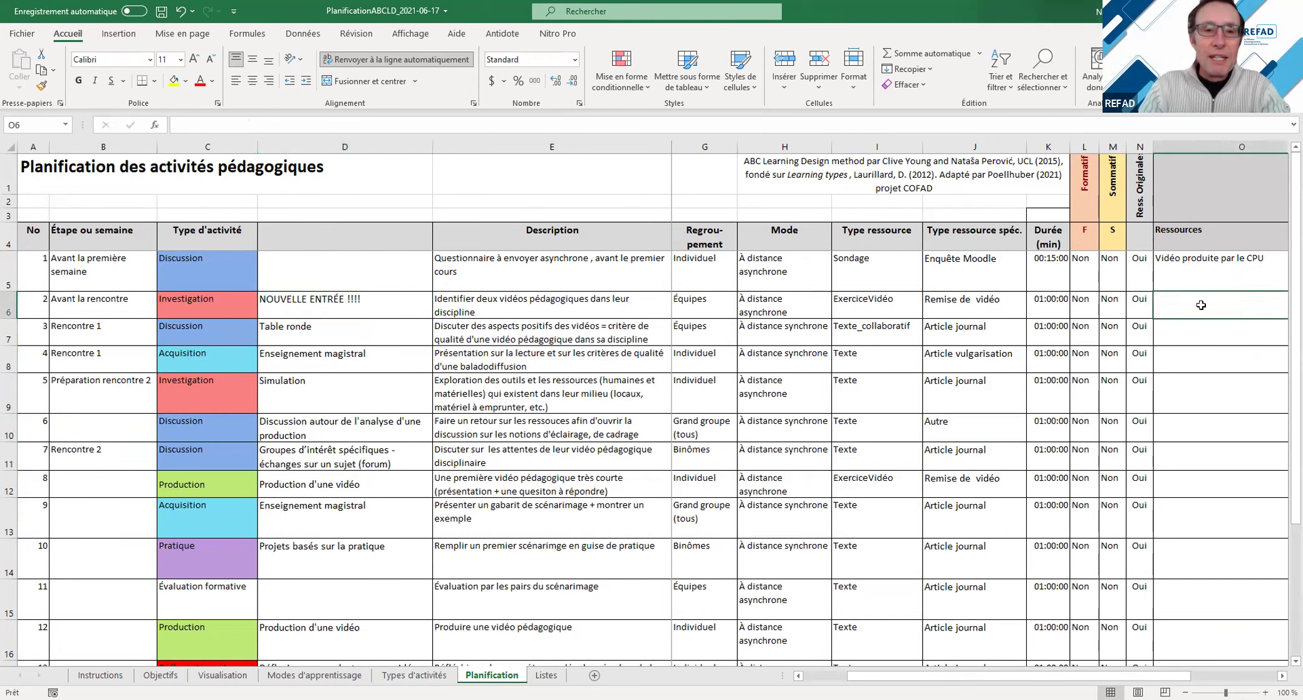
Step: Set the resource type of activity 2 to Texte_collaboratif
left_click(891, 300)
left_click(929, 311)
mouse_move(928, 334)
left_mouse_down()
mouse_move(927, 362)
mouse_move(927, 337)
left_mouse_up()
scroll(927, 337, "down", 3)
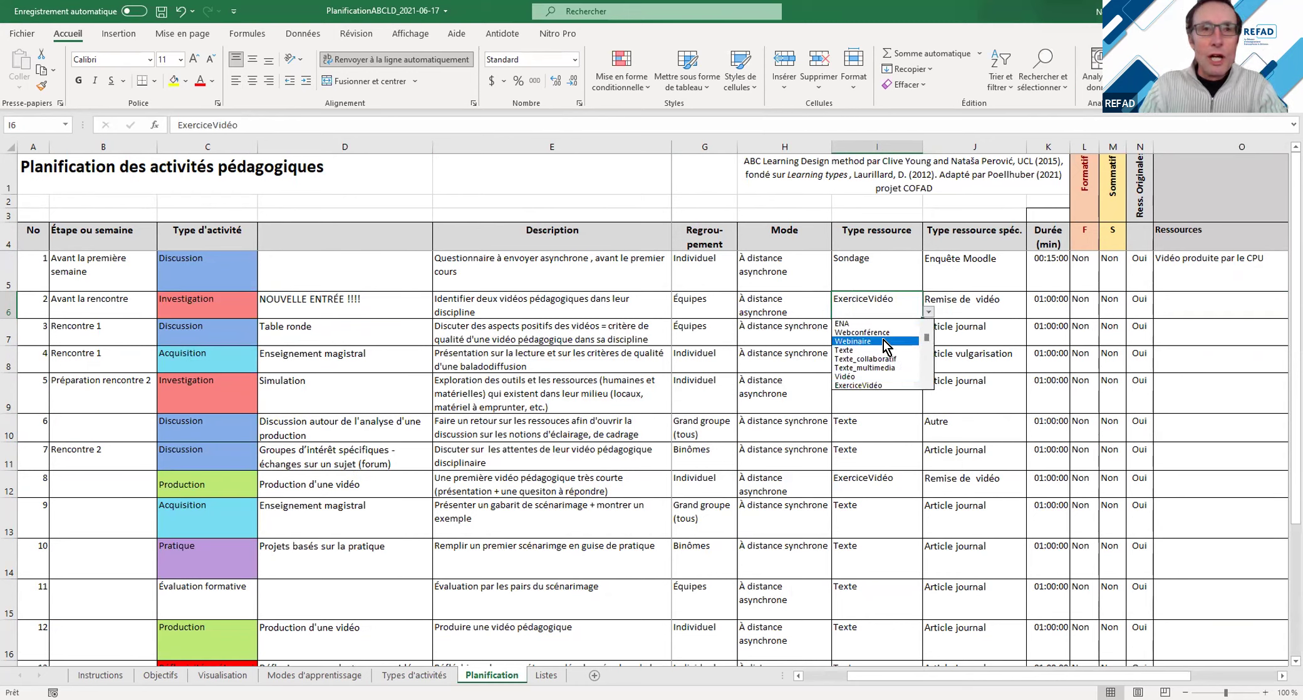
left_click(887, 359)
Step: Look through the resource types offered for activity 4 and pick Article vulgarisation as its specific resource type
left_click(885, 366)
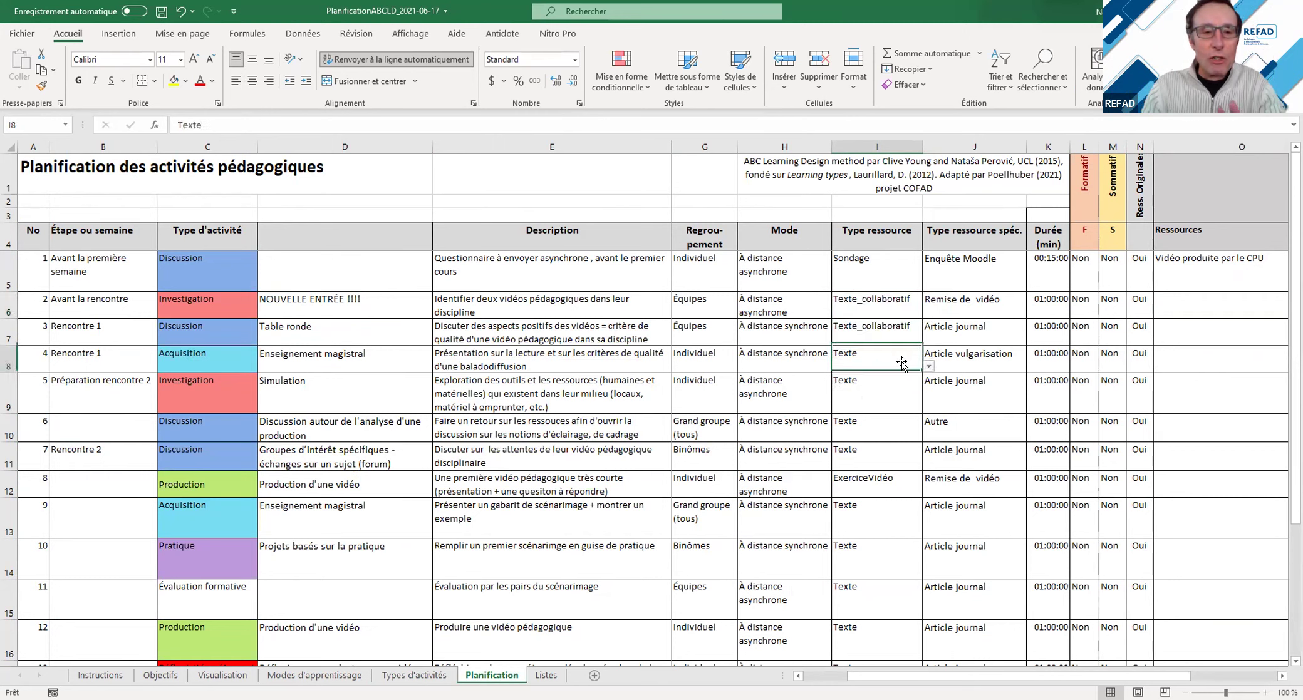
left_click(929, 366)
scroll(925, 398, "up", 1)
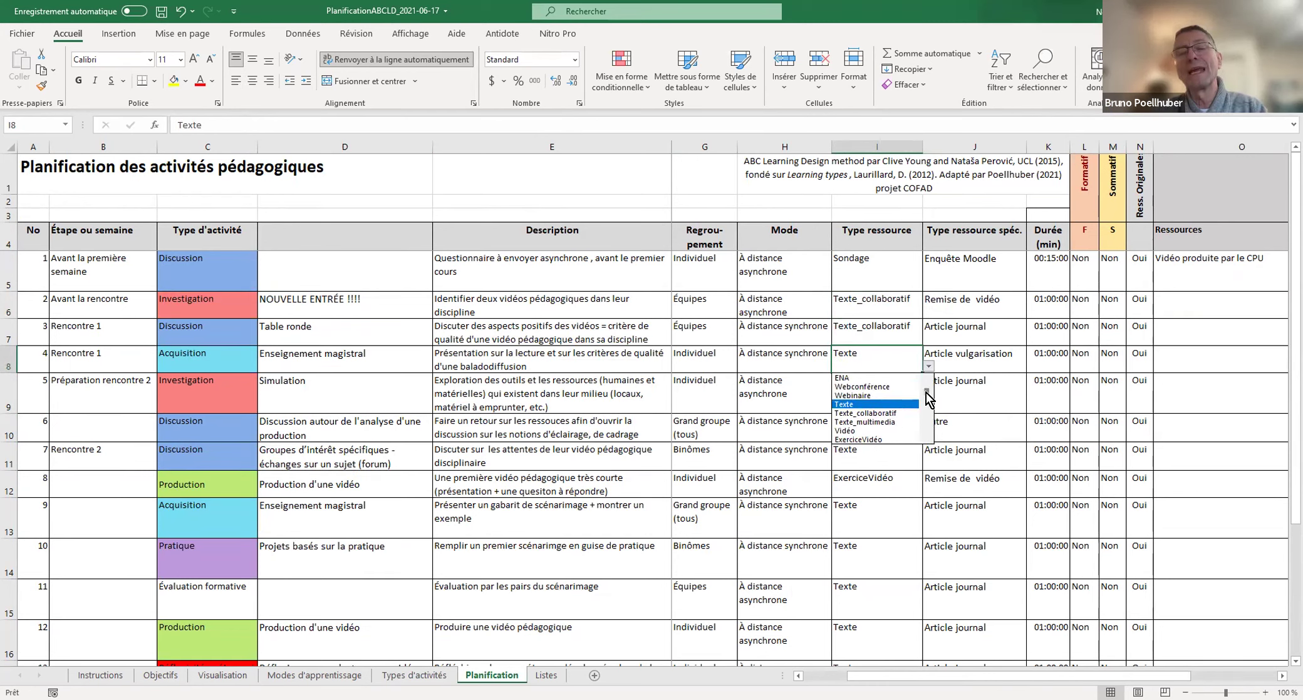
key("Down")
key("Down")
key("Escape")
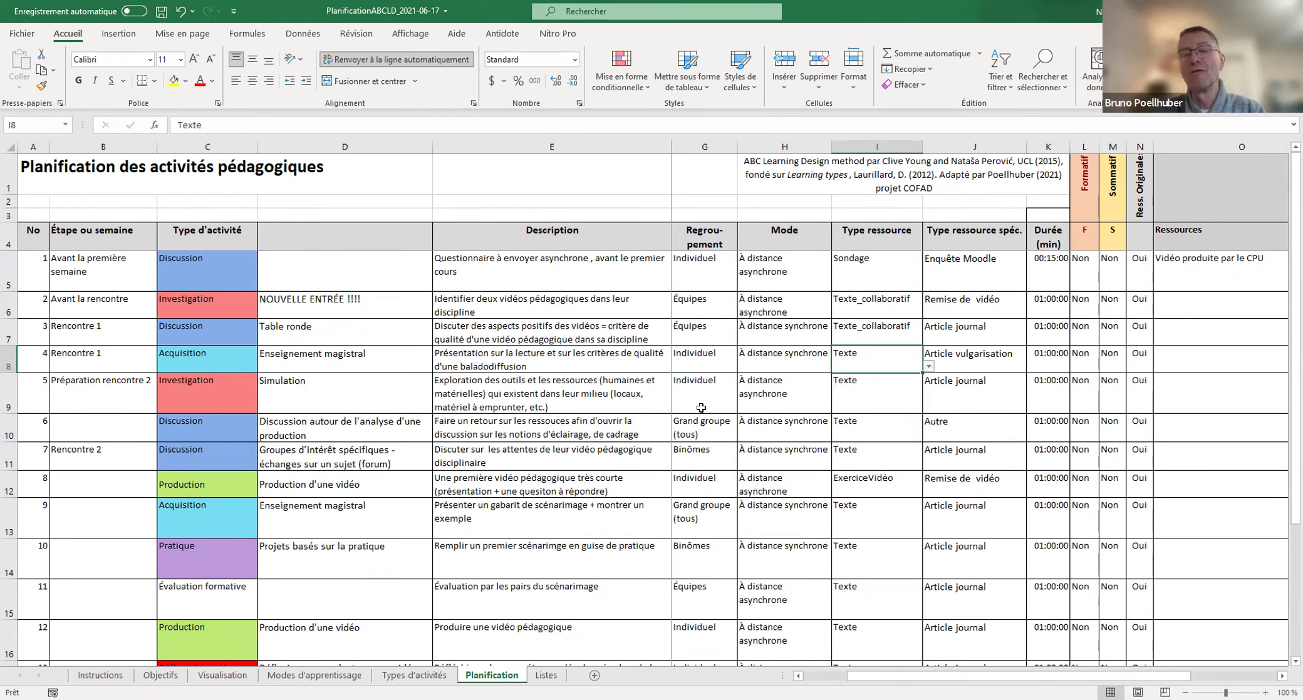
left_click(962, 357)
left_click(1032, 367)
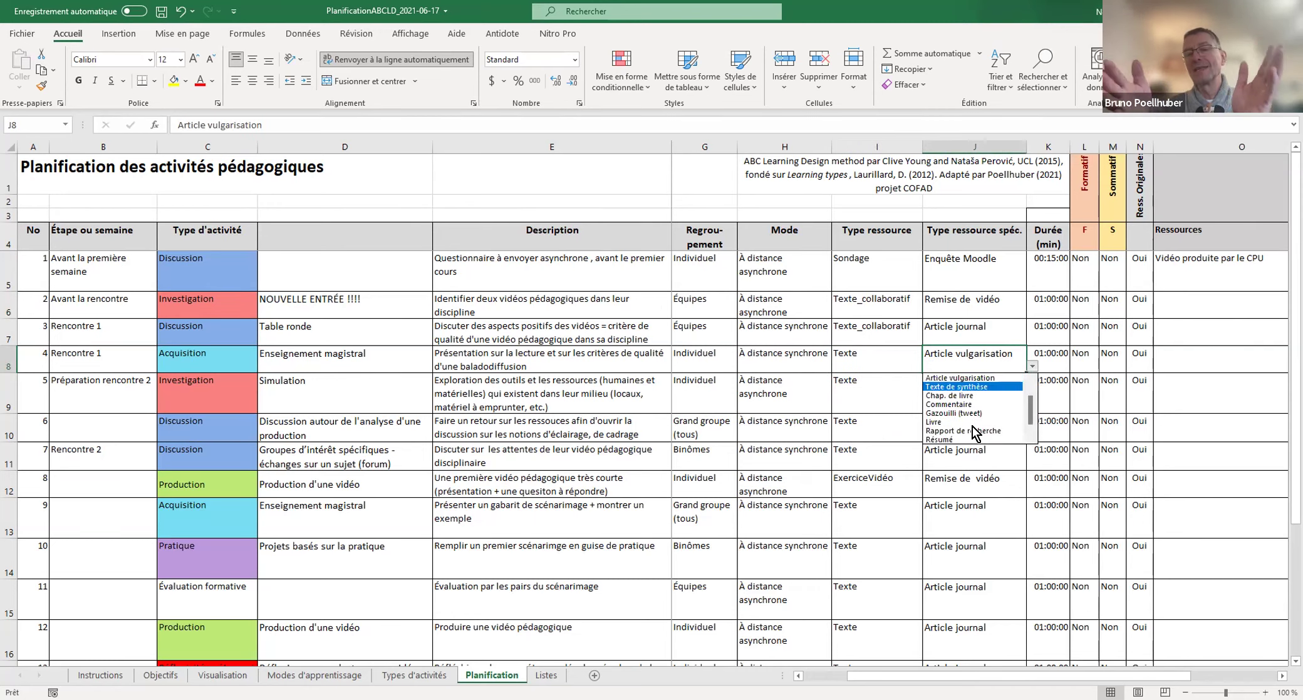
scroll(1021, 413, "up", 1)
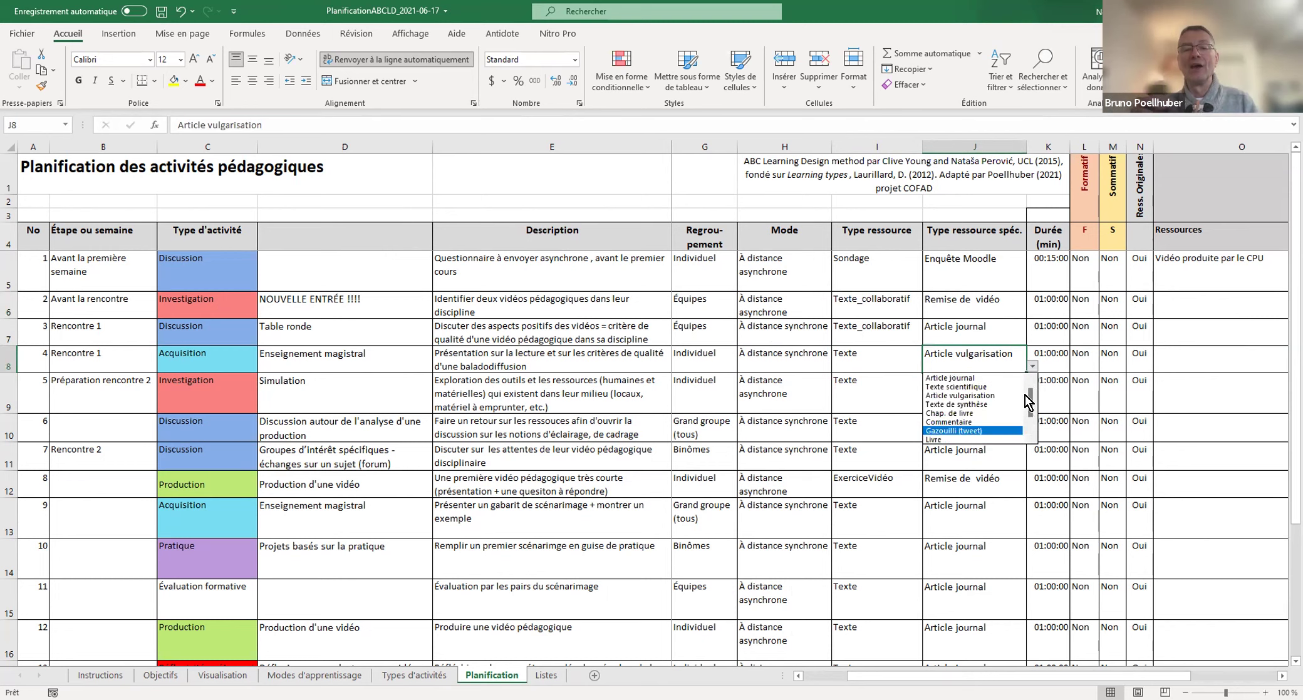
left_click(977, 401)
Step: Set activity 5's resource type to Vidéo and its specific type first to Vidéo d'introduction, finally to Tutoriel
left_click(915, 391)
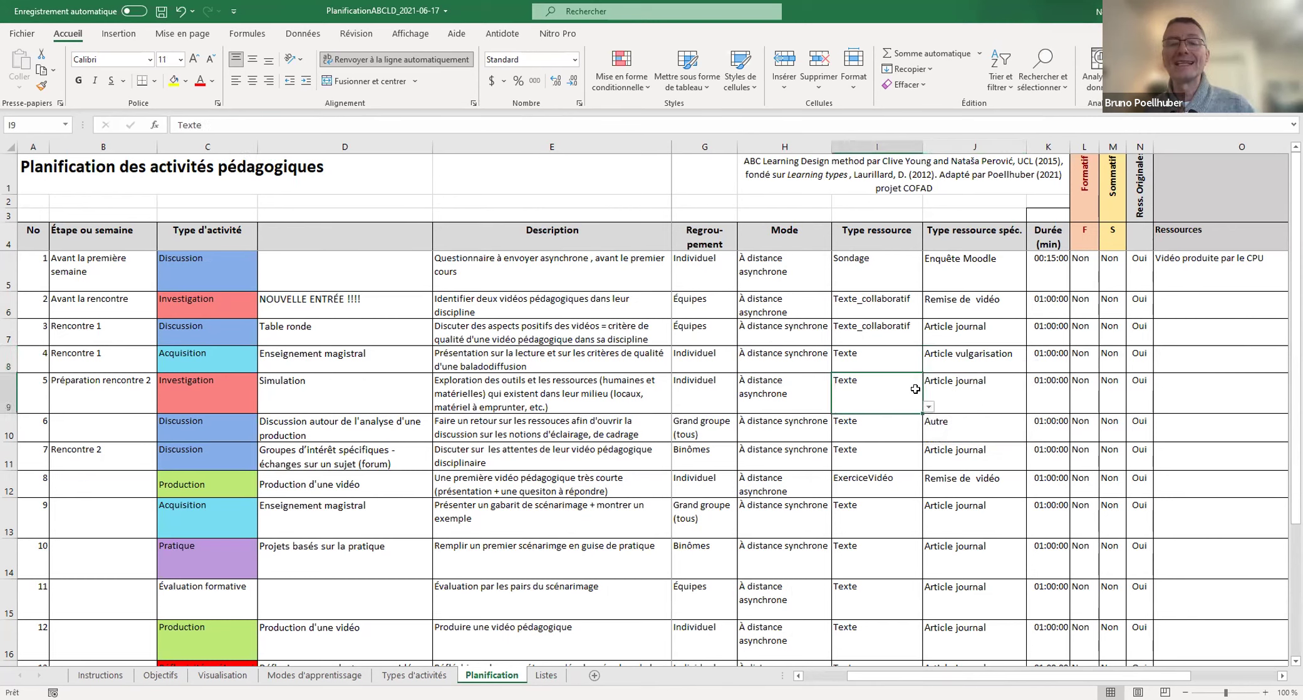
left_click(928, 407)
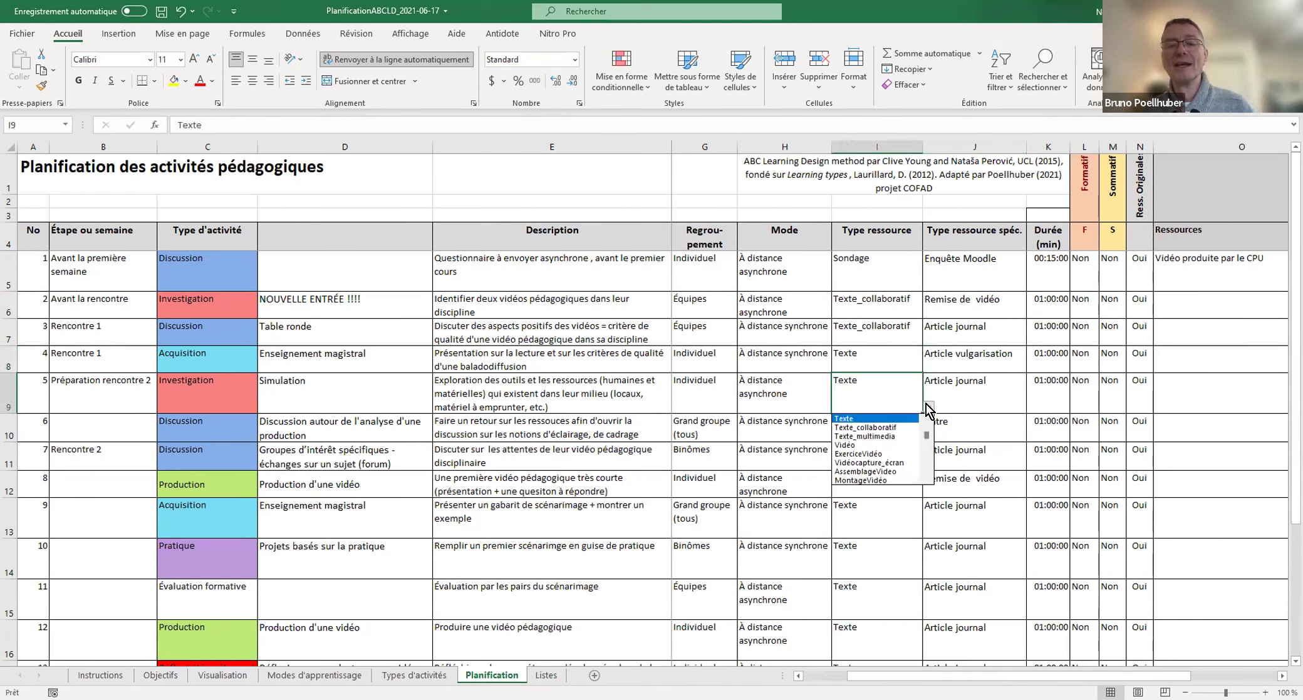
left_click(892, 443)
left_click(974, 393)
left_click(1030, 406)
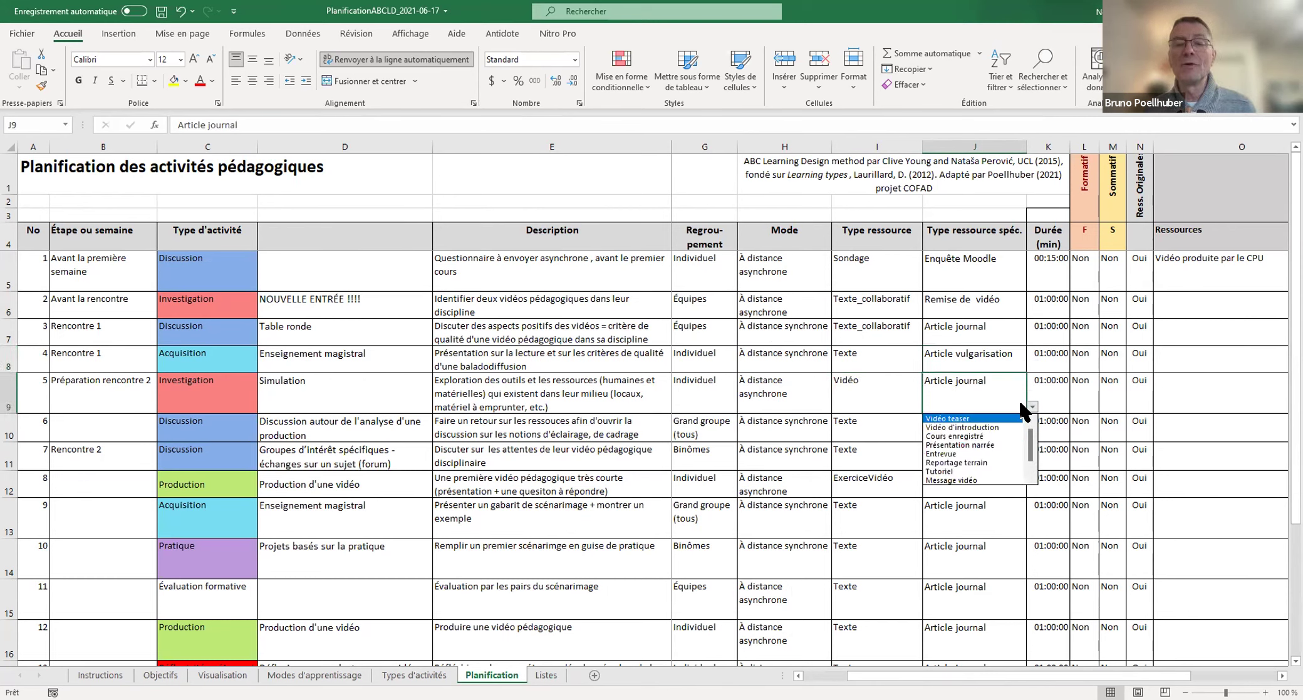
left_click(979, 428)
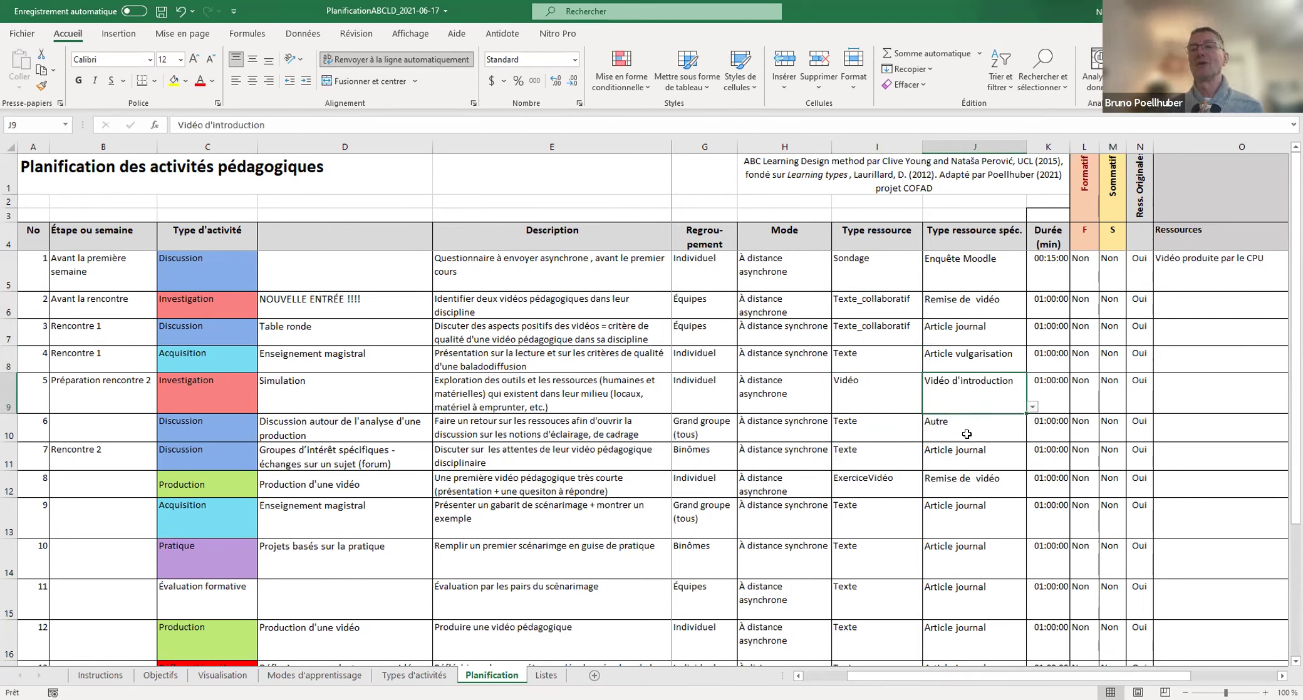
left_click(1032, 407)
left_click(981, 463)
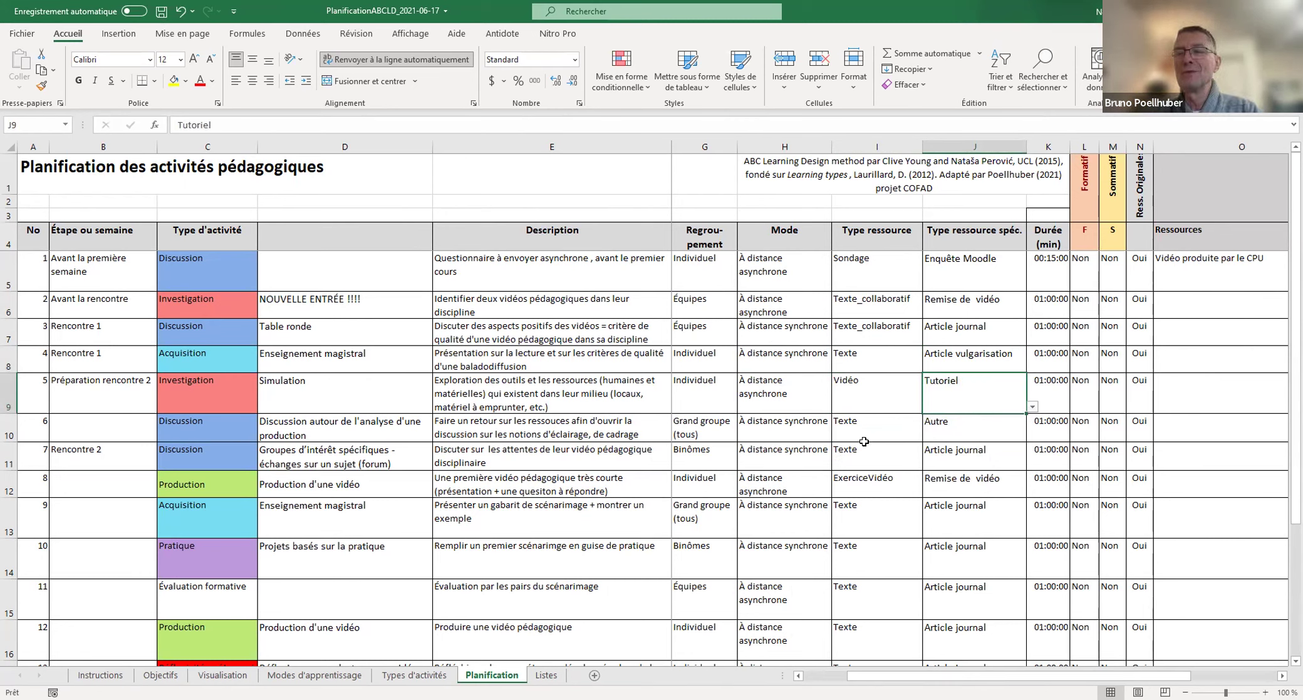
Step: Set activity 6's resource type to Vidéocapture_écran and its specific type to Partage écran Zoom
left_click(880, 432)
left_click(929, 425)
left_click(909, 431)
left_click(928, 434)
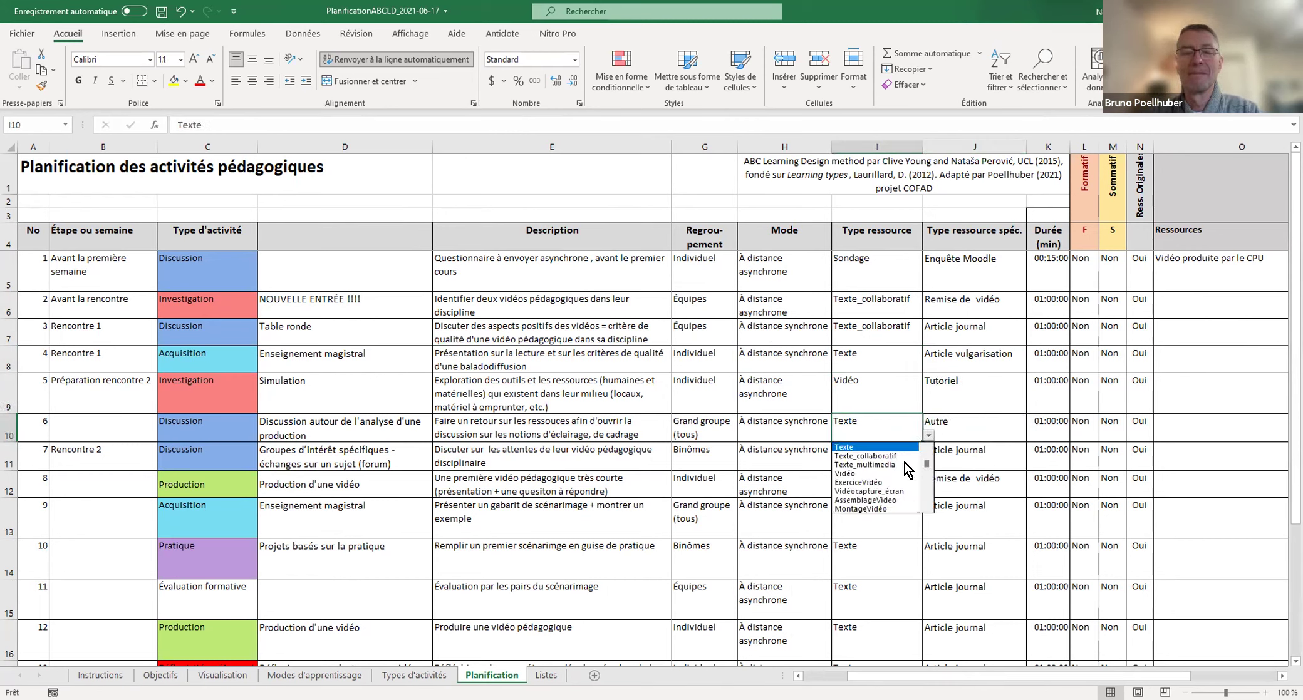
left_click(895, 492)
left_click(998, 424)
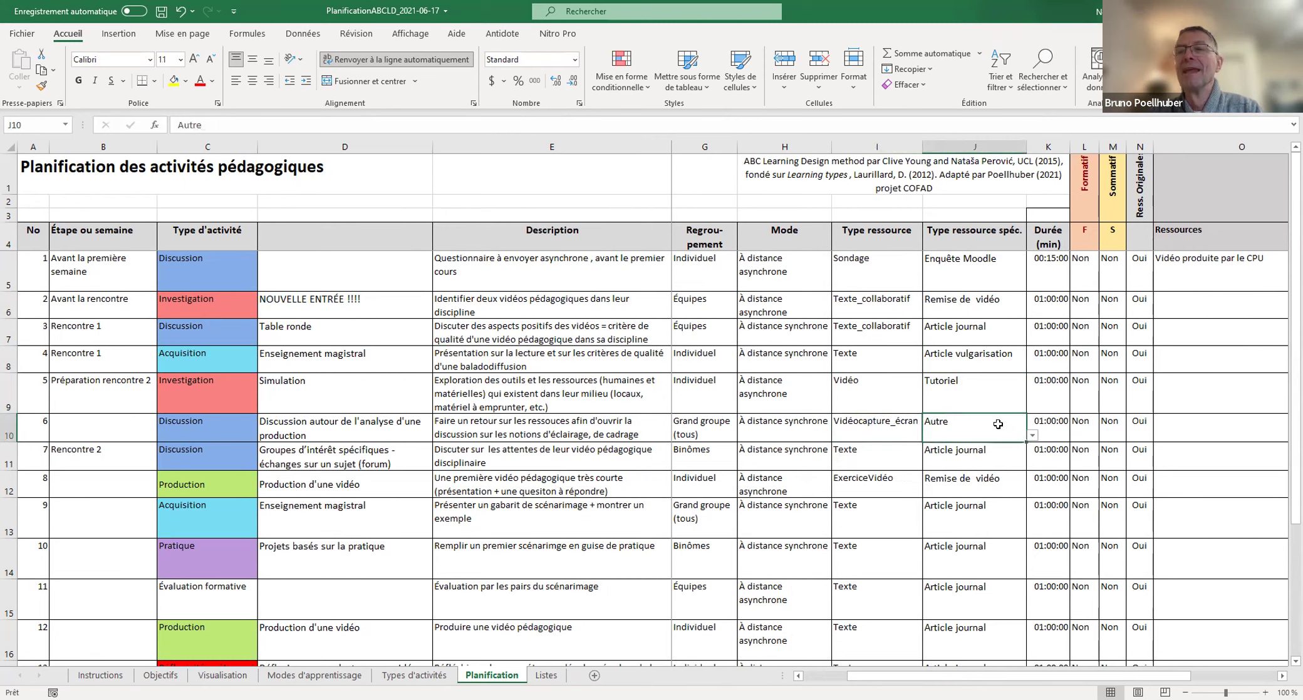
left_click(1031, 435)
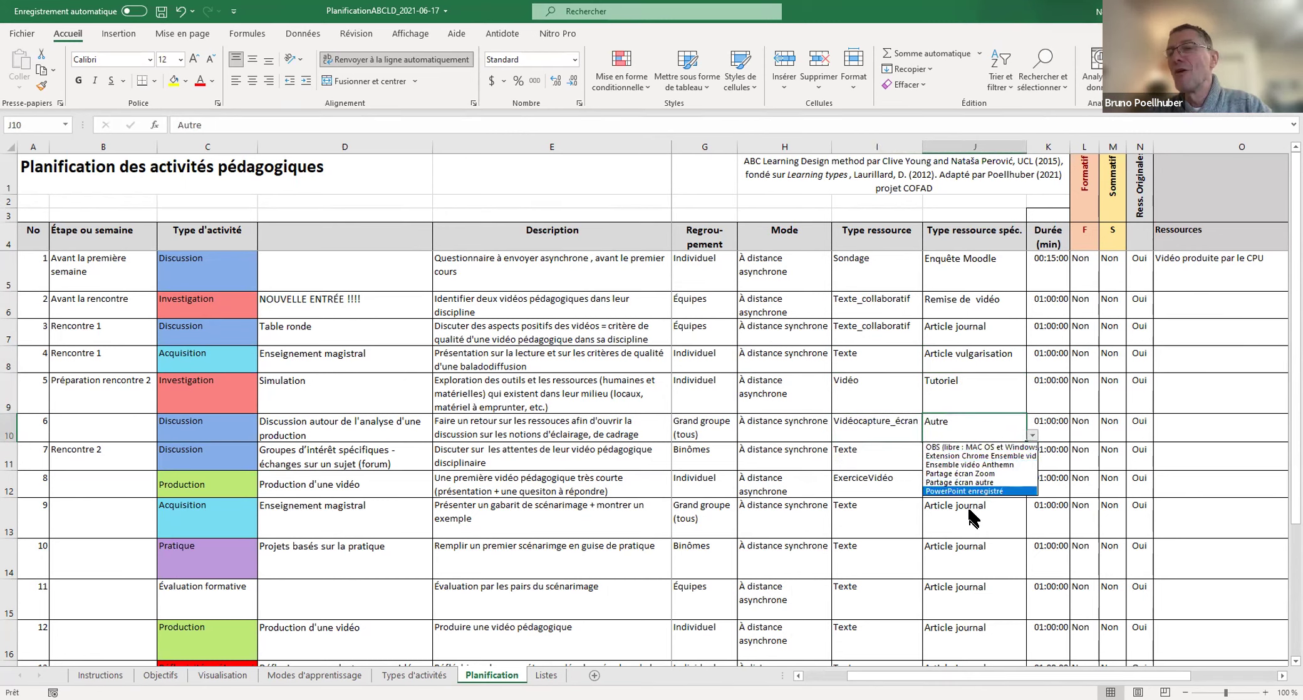
left_click(969, 473)
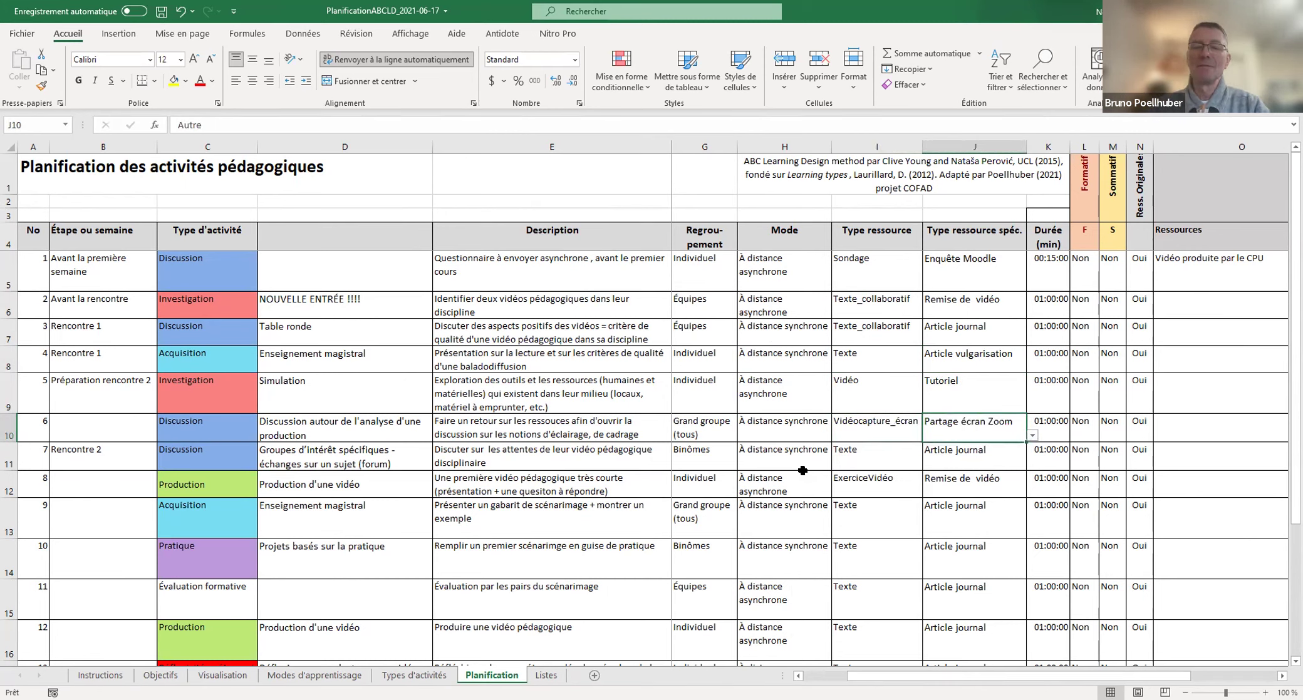